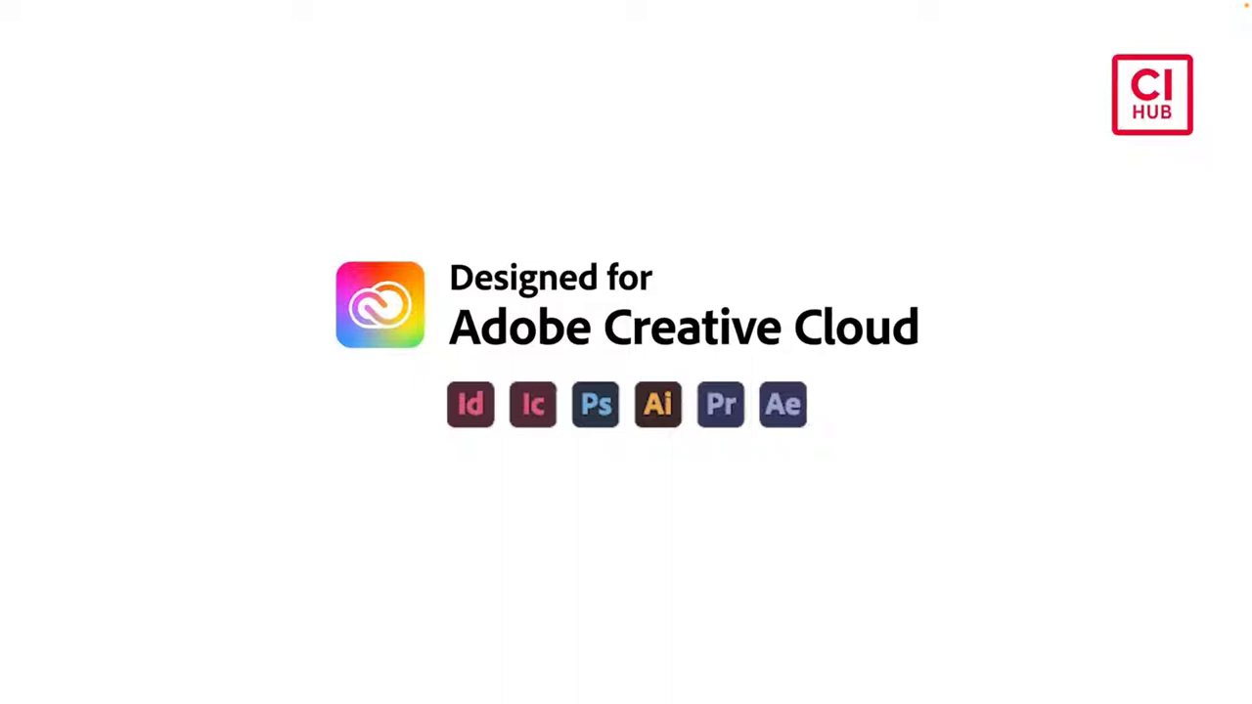
pyautogui.moveTo(377, 515)
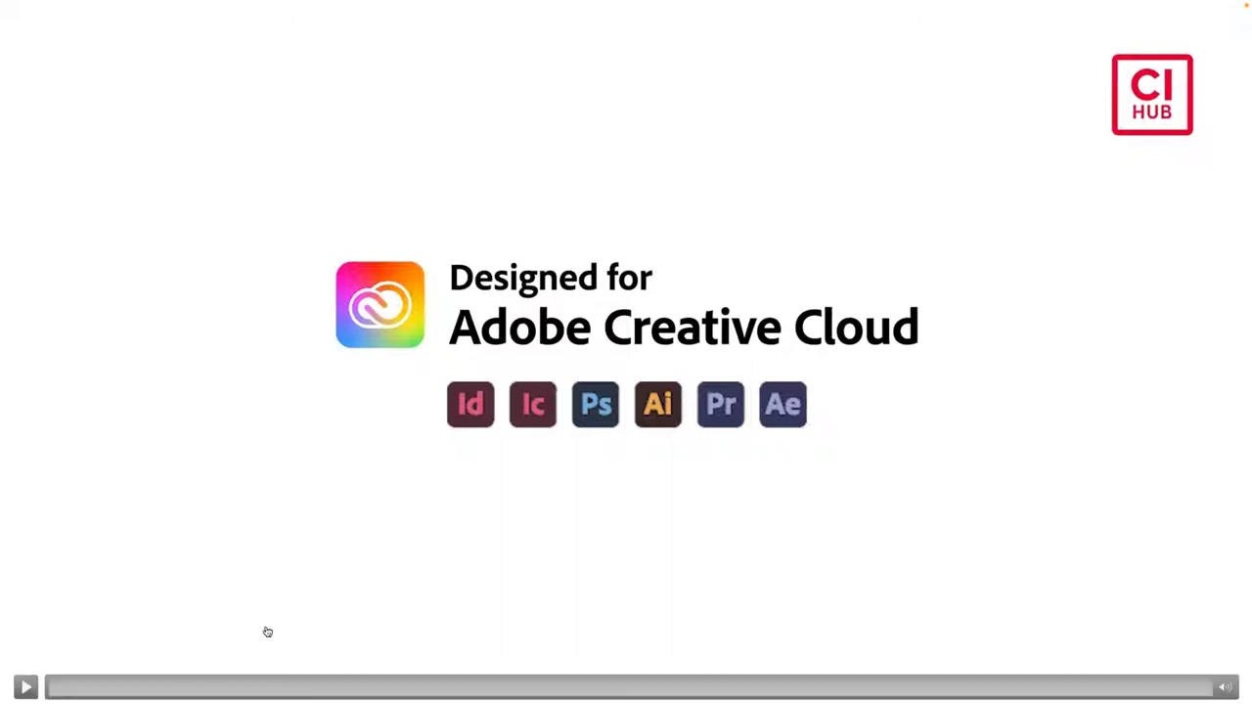
pyautogui.click(28, 690)
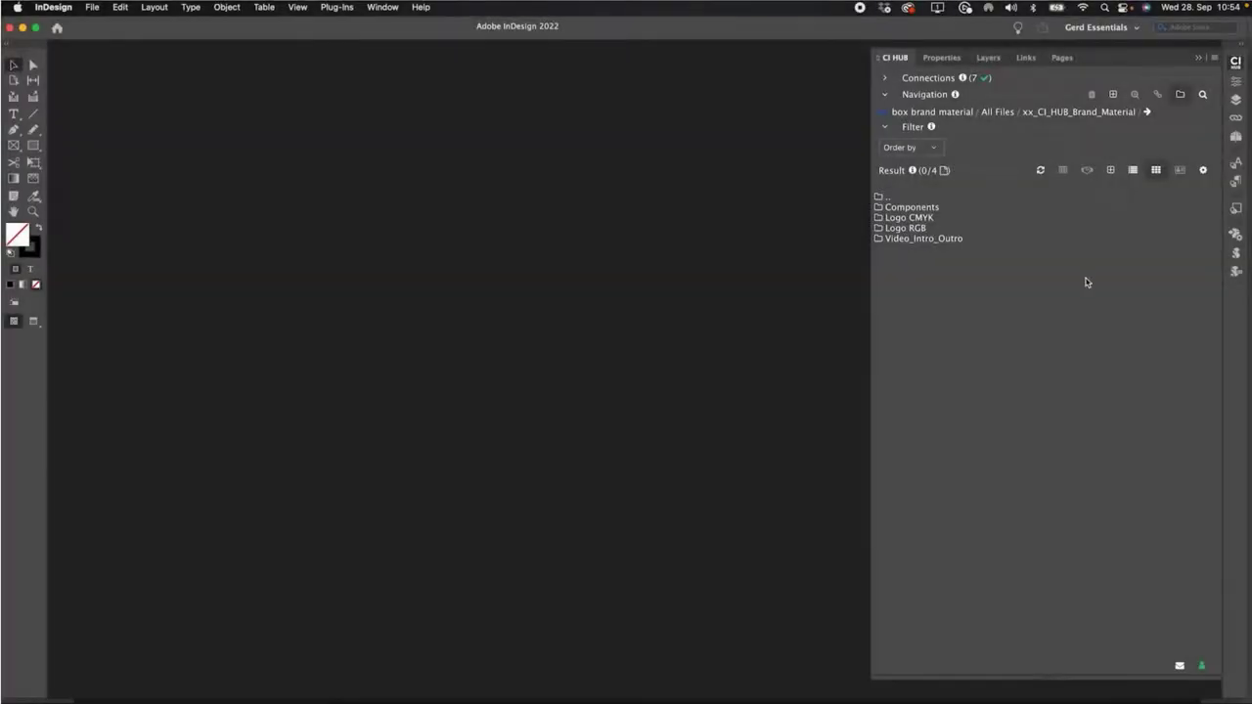
# - Open Empty DM.indd from the 08_HSE_2022_09 folder of the box my docs connection and delete its "Start here..." text frame
pyautogui.click(949, 113)
pyautogui.click(921, 152)
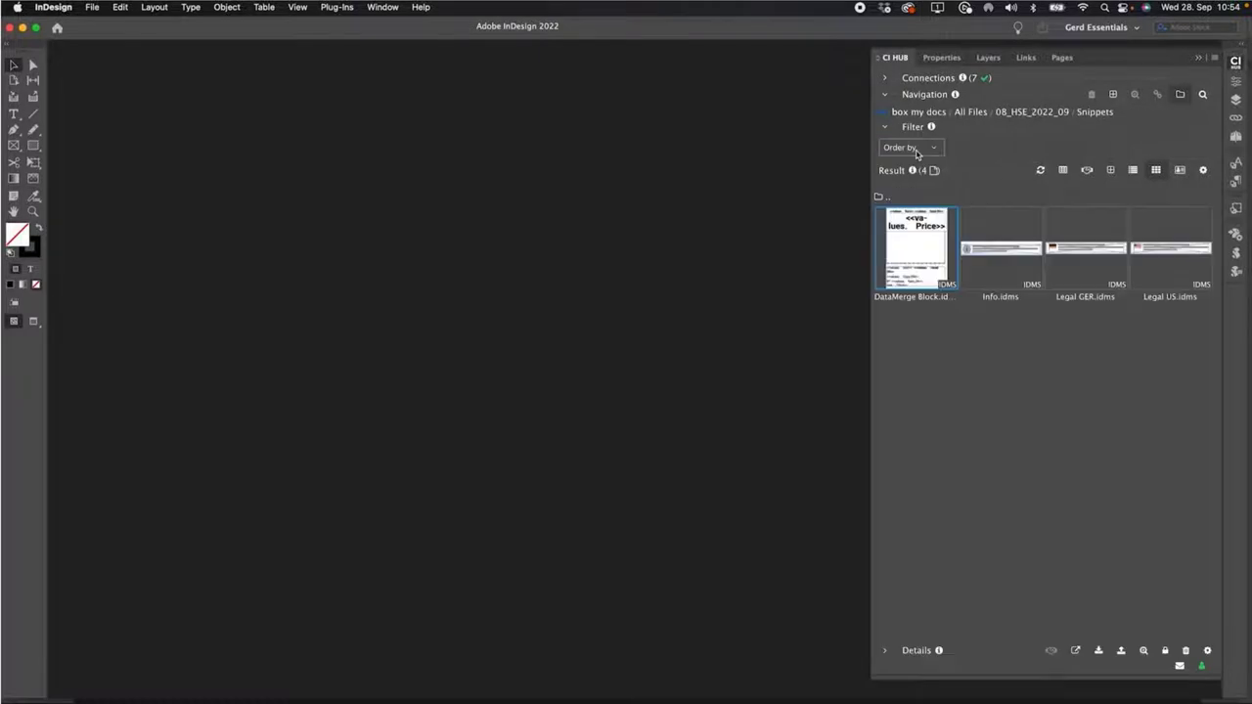
pyautogui.doubleClick(881, 197)
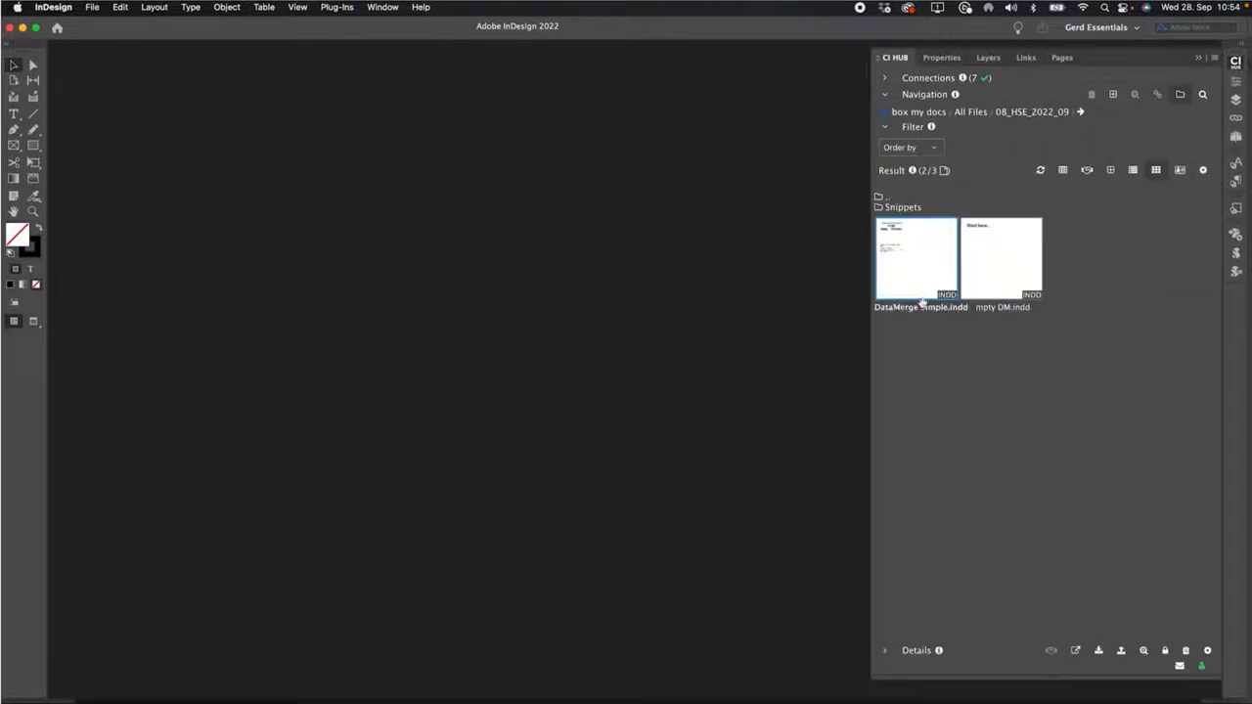
pyautogui.rightClick(984, 264)
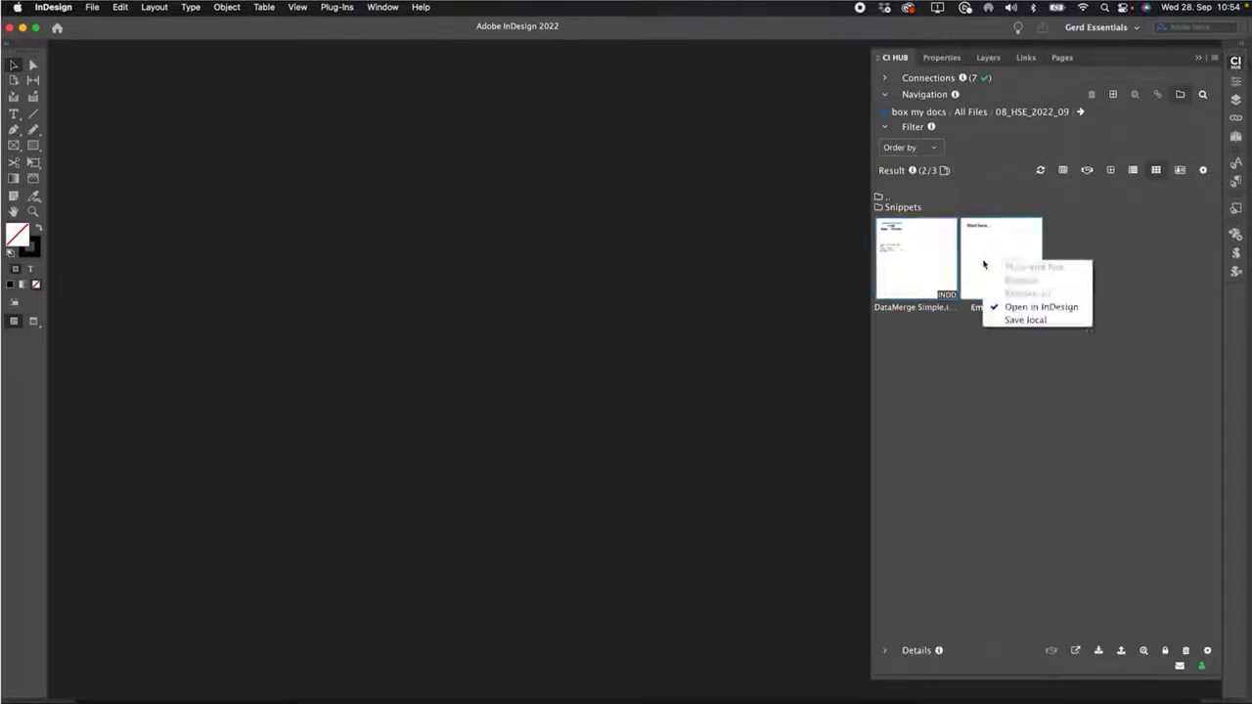
pyautogui.click(1020, 309)
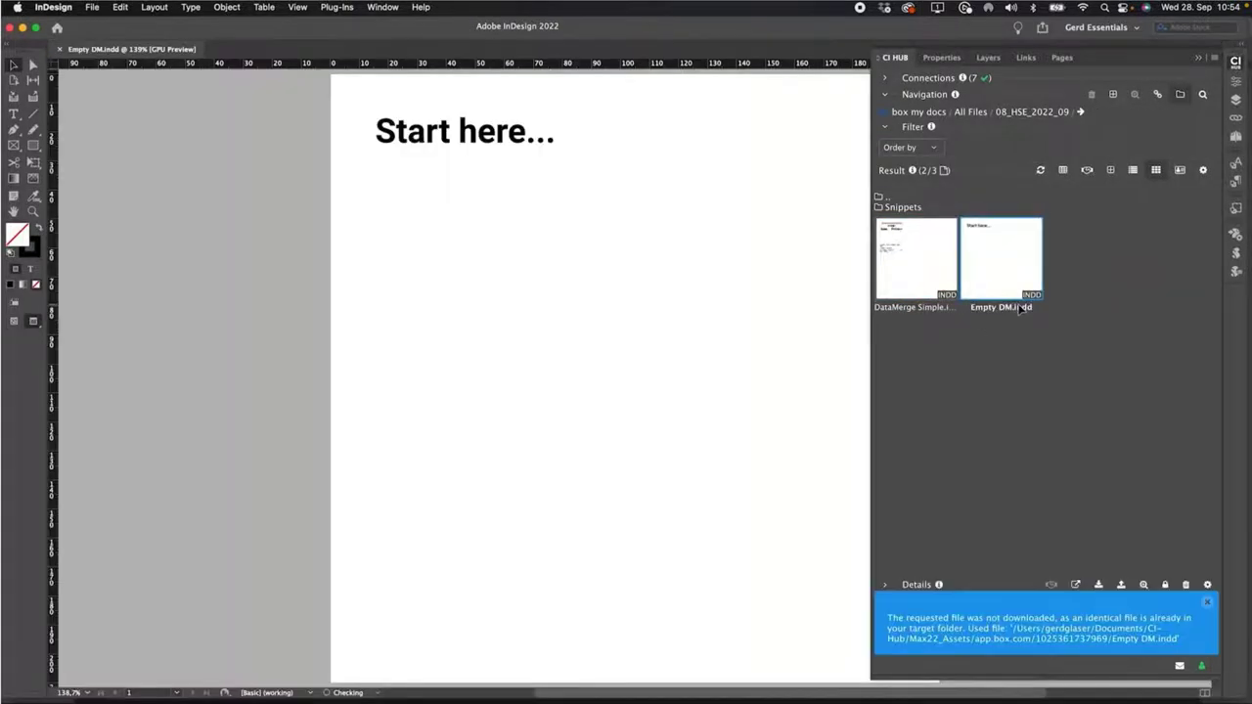
pyautogui.click(1208, 602)
pyautogui.click(486, 145)
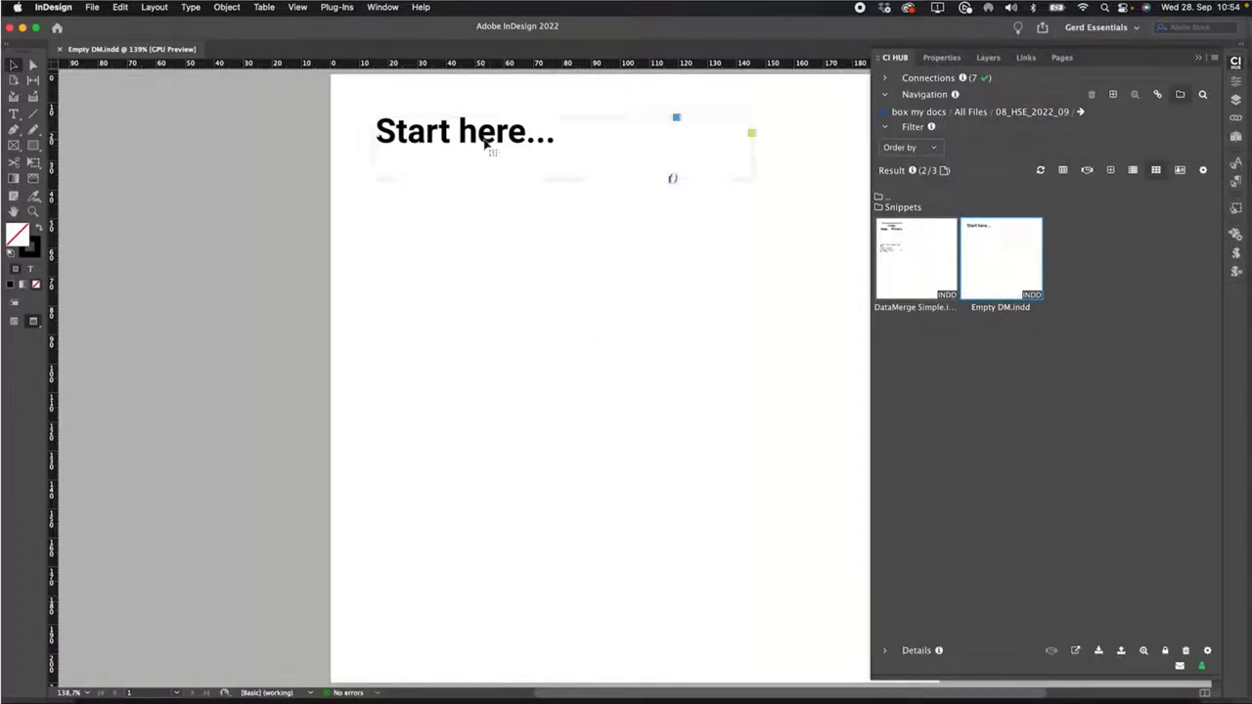
pyautogui.press('BackSpace')
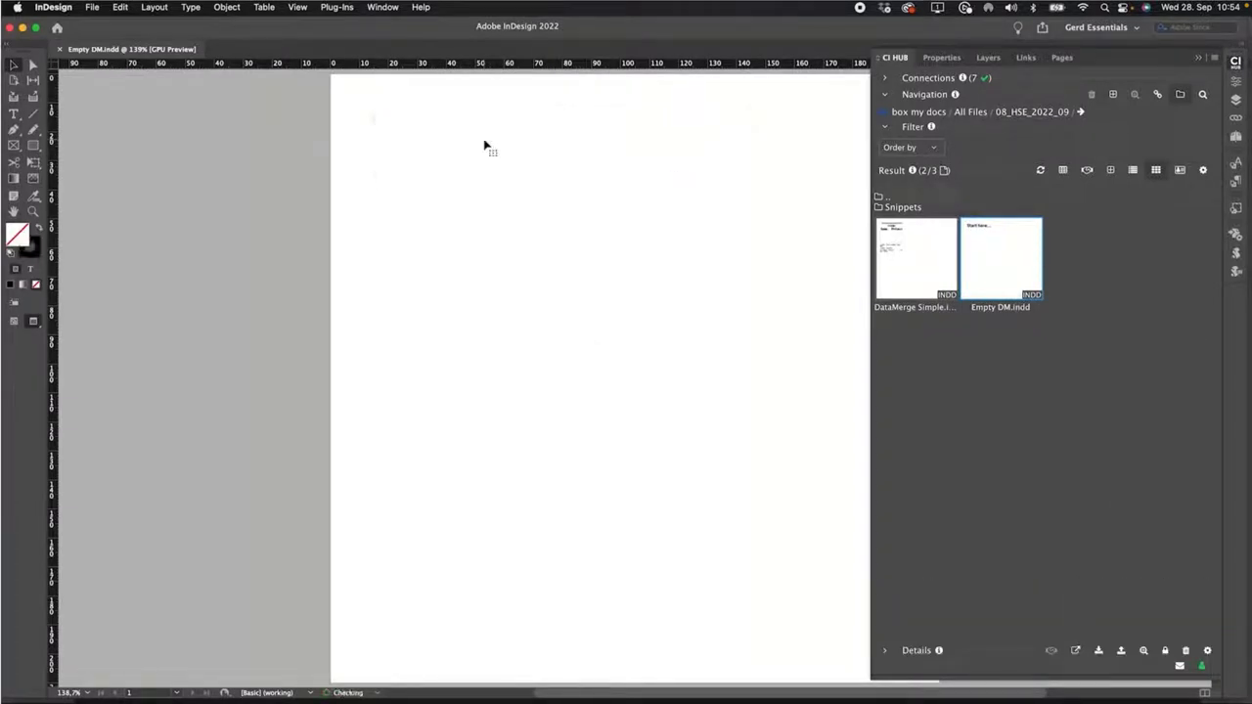
# - Place the 03_woodwatch sailing image from the box my images connection in the lower middle of the page
pyautogui.click(924, 113)
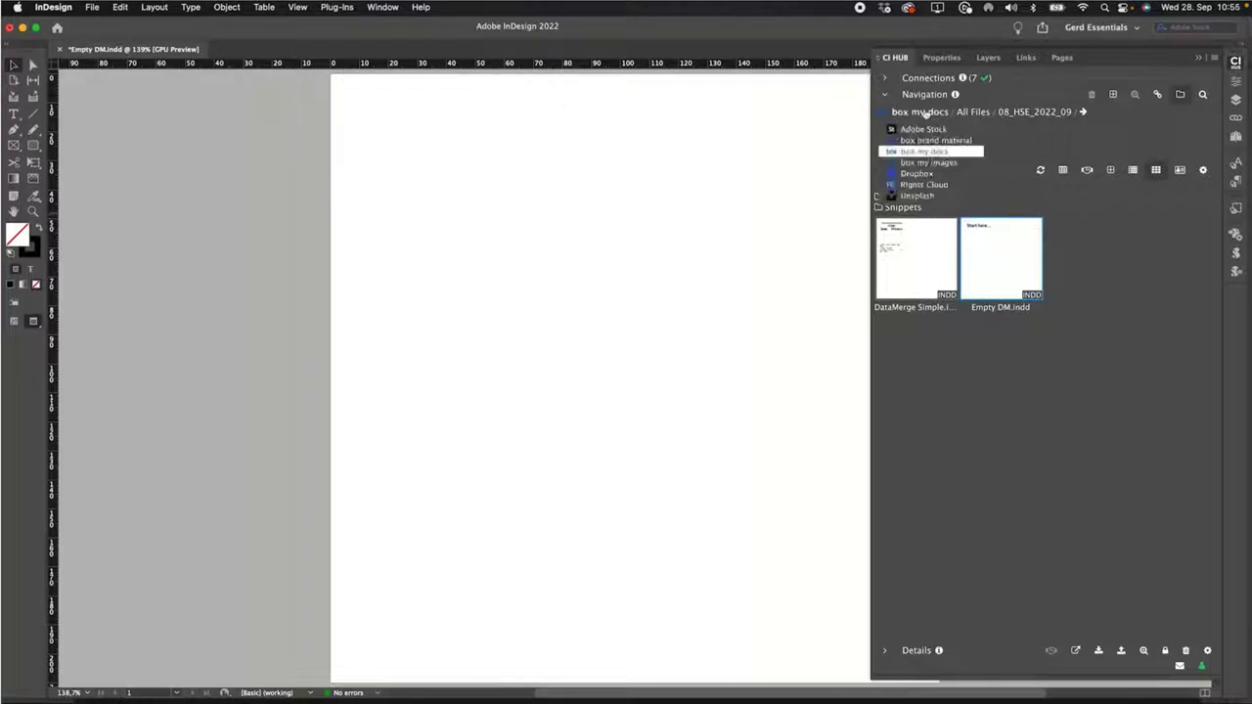
pyautogui.click(920, 163)
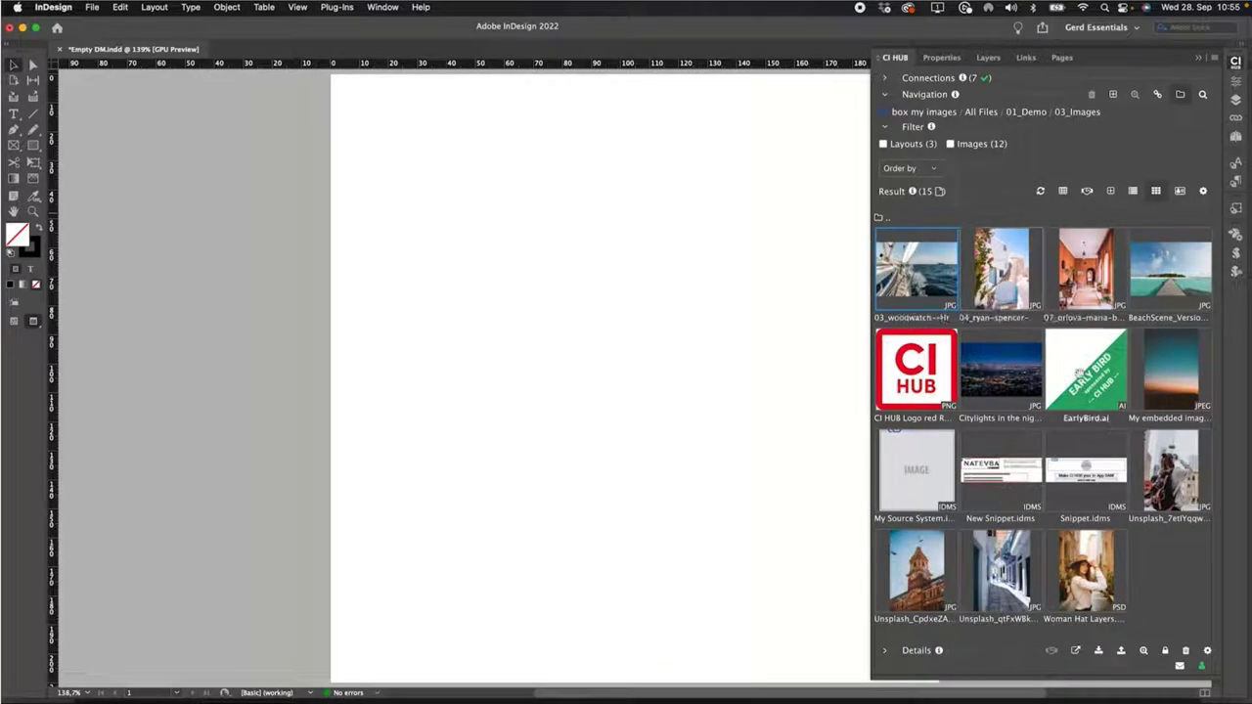
pyautogui.moveTo(925, 281); pyautogui.dragTo(677, 533)
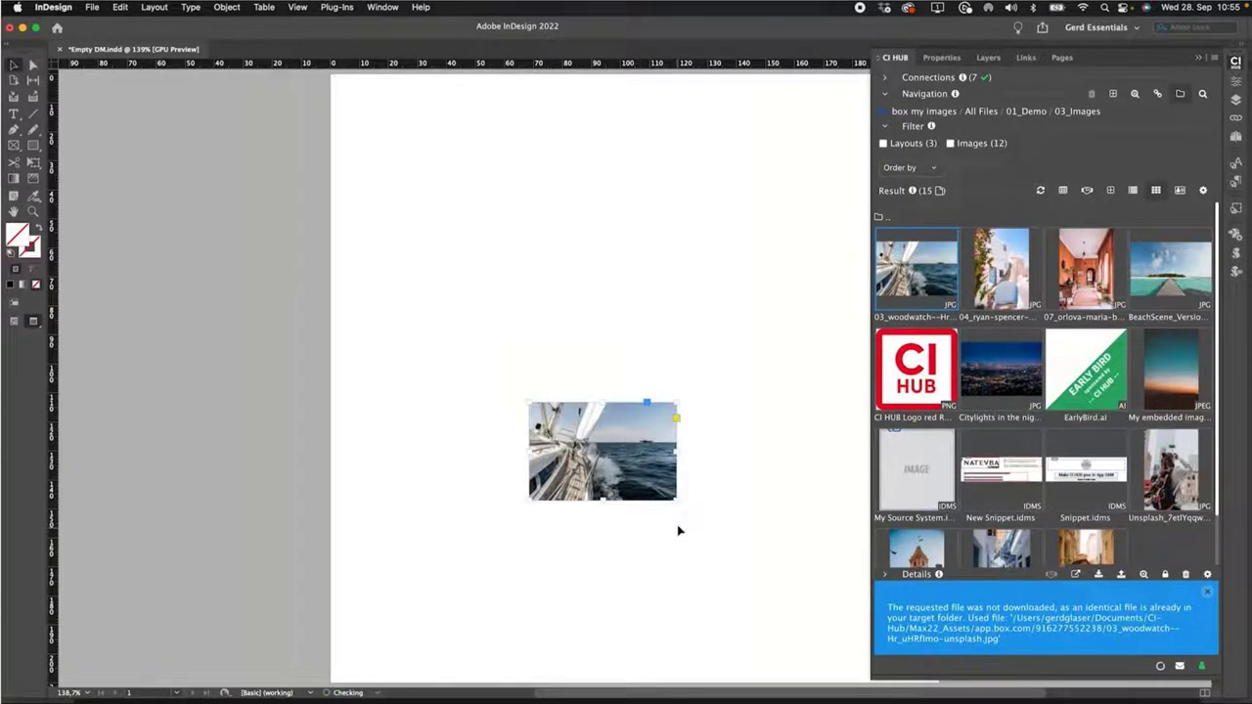
# - Draw a text frame about 51 mm wide beside the sailing image and insert the image's Head EN metadata into it
pyautogui.press('t')
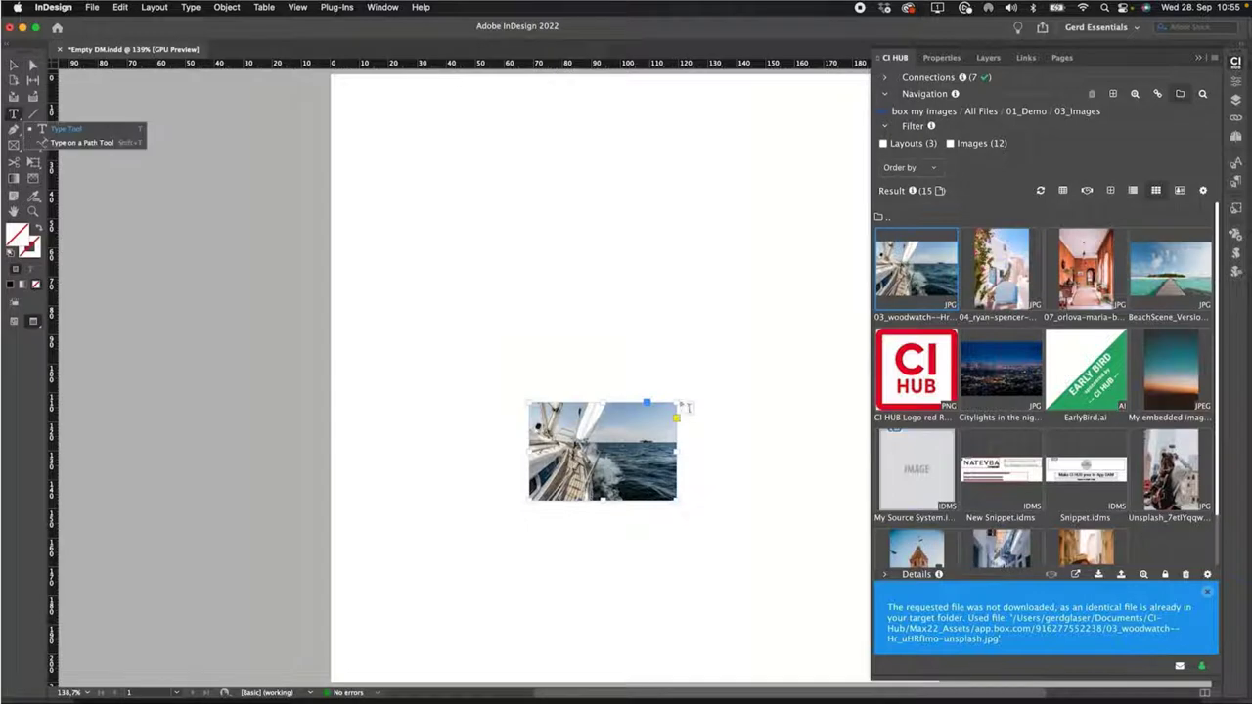
pyautogui.moveTo(687, 402); pyautogui.dragTo(825, 607)
pyautogui.doubleClick(922, 280)
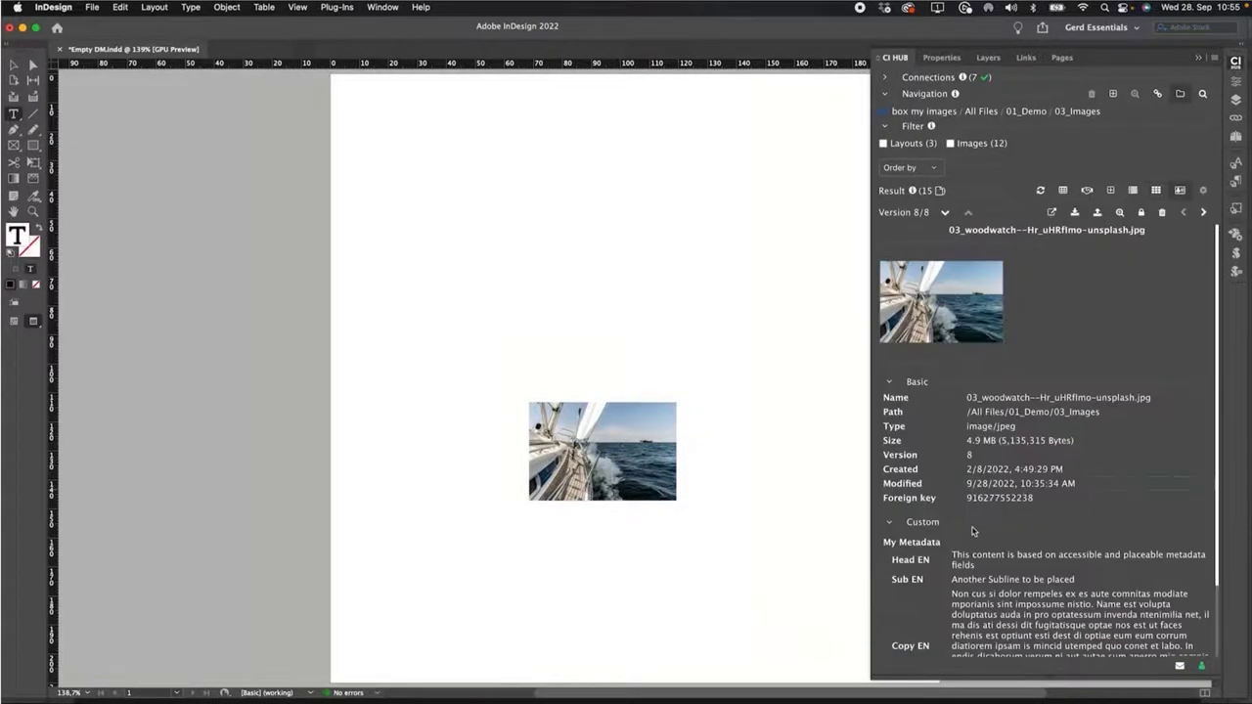
pyautogui.moveTo(965, 553); pyautogui.dragTo(714, 419)
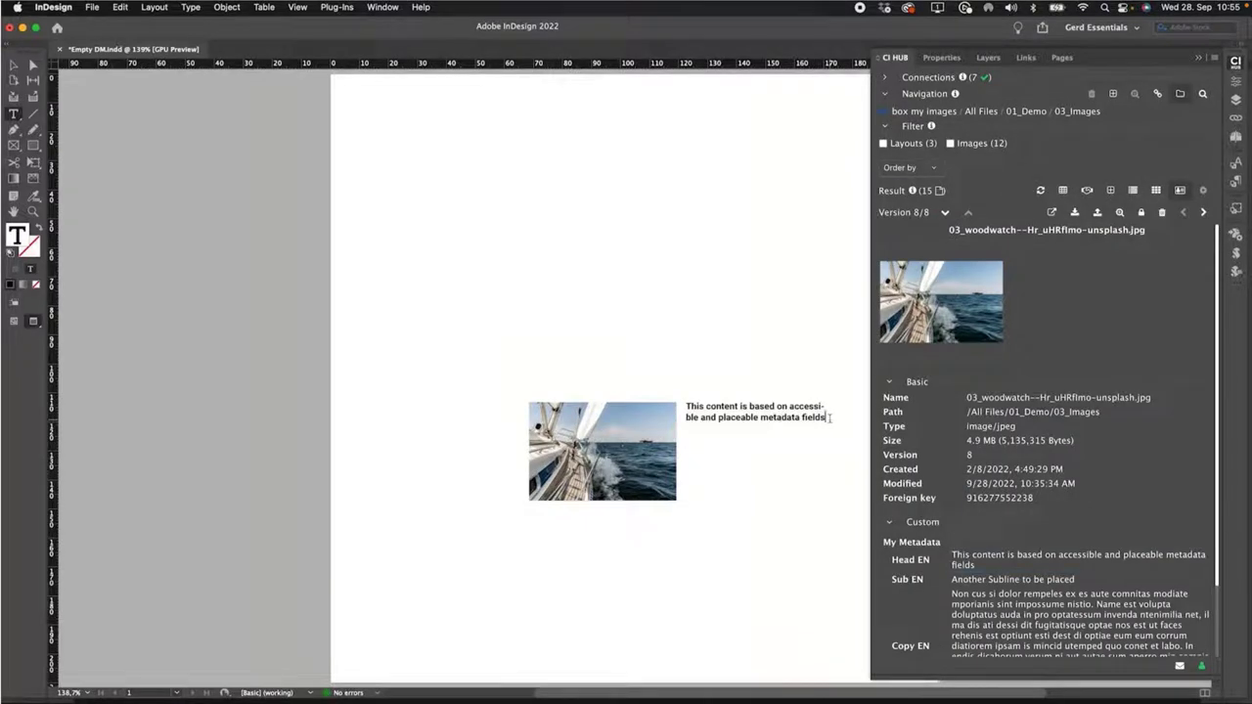
# - Add the Sub EN text "Another Subline to be placed" and the Copy EN metadata below the headline, separated by blank lines
pyautogui.press('Return')
pyautogui.write('Another Subline to be placed')
pyautogui.press('Return')
pyautogui.press('Return')
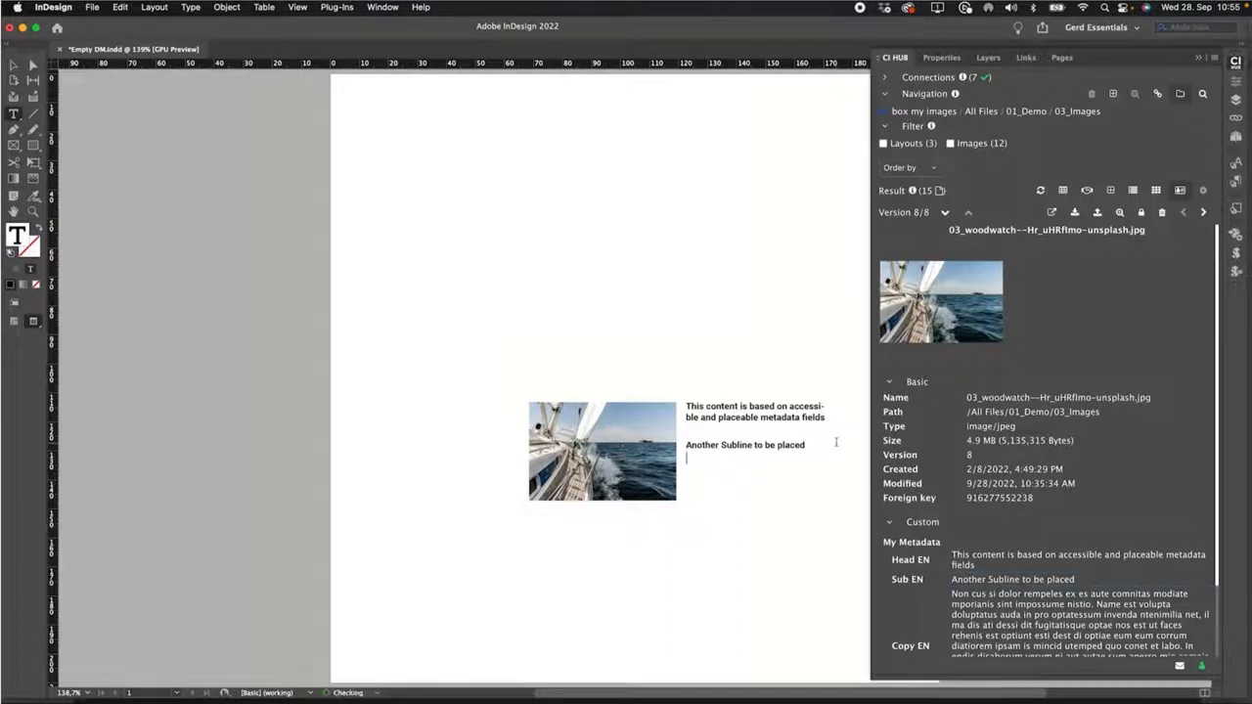
pyautogui.moveTo(961, 621); pyautogui.dragTo(730, 508)
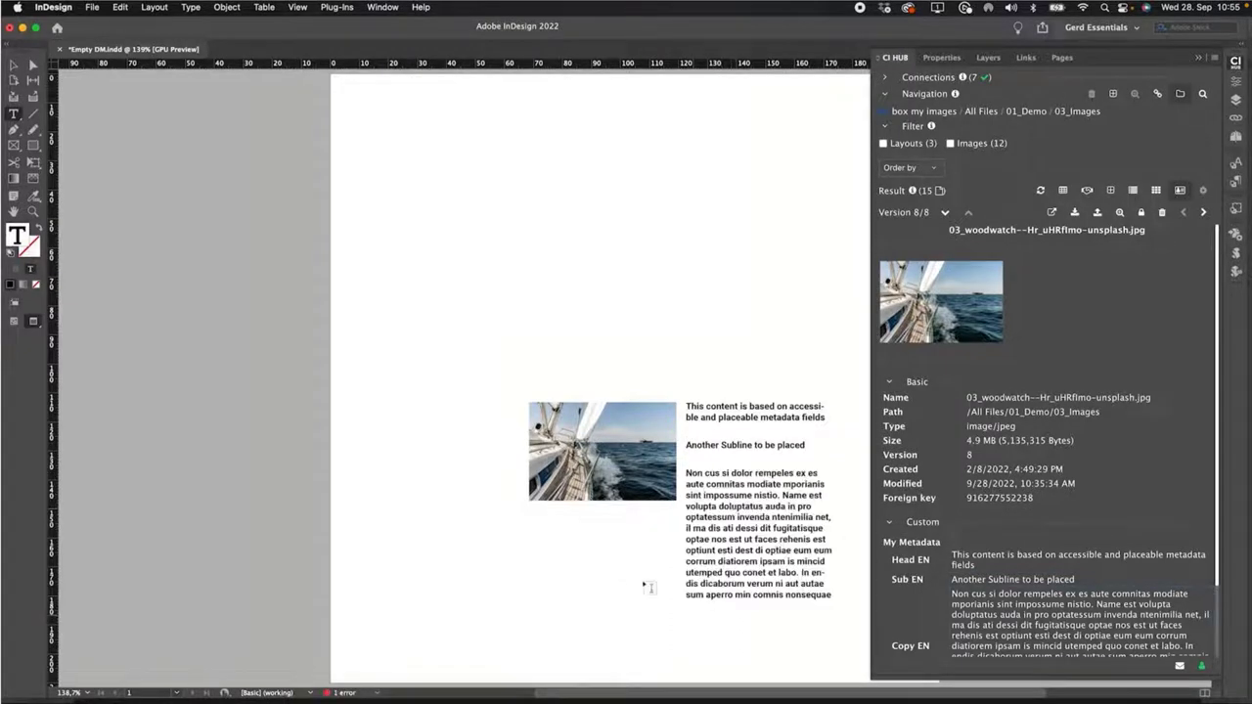
# - Fit the text frame's height to its overset content
pyautogui.keyDown('shift'); pyautogui.click(836, 621); pyautogui.keyUp('shift')
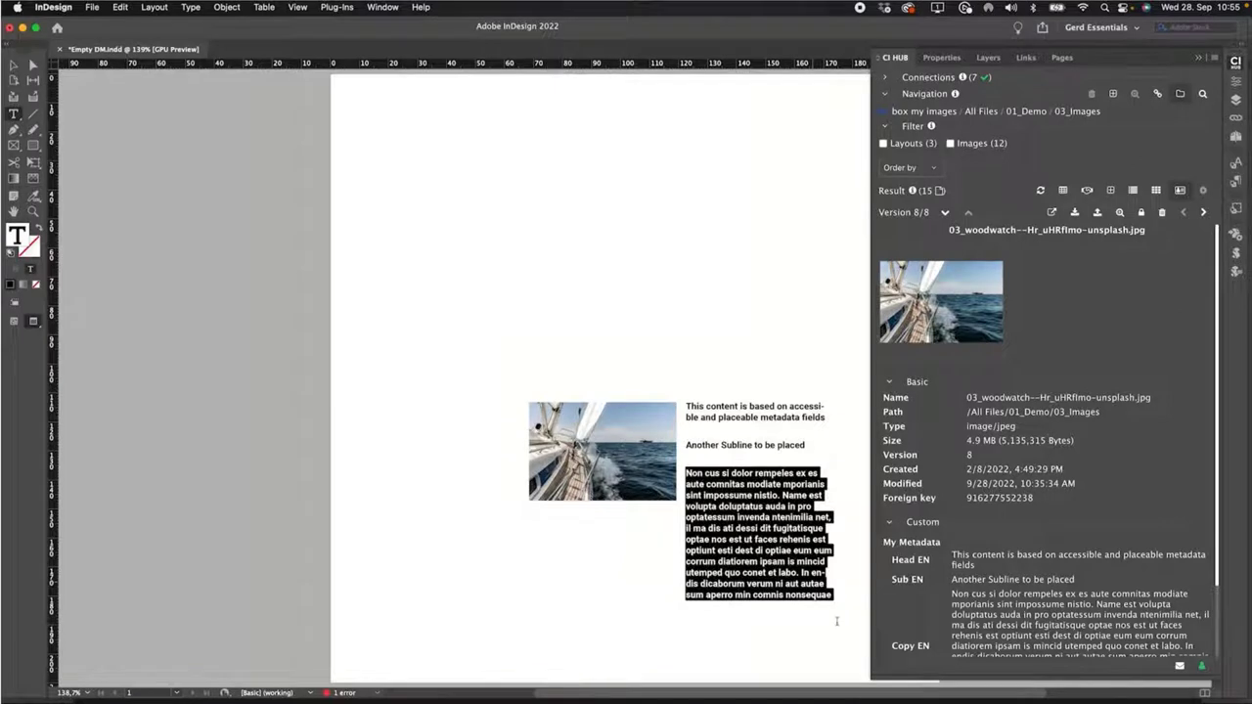
pyautogui.press('Escape')
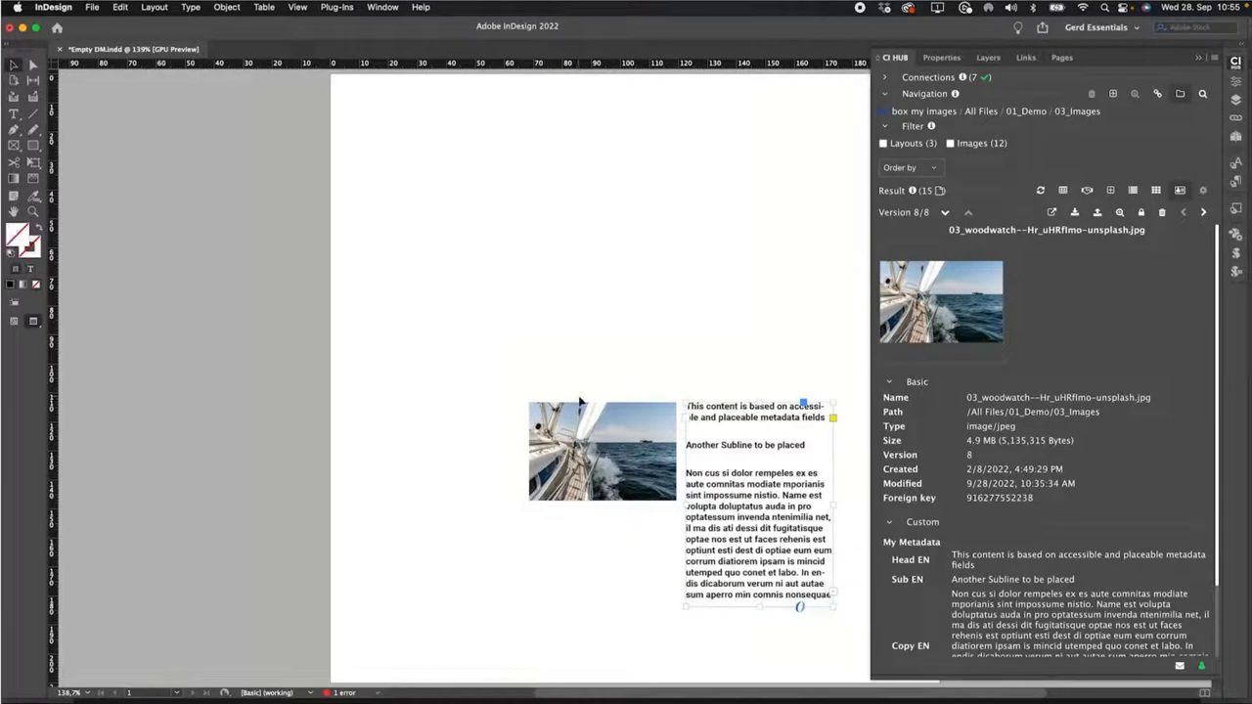
pyautogui.doubleClick(759, 606)
pyautogui.doubleClick(753, 605)
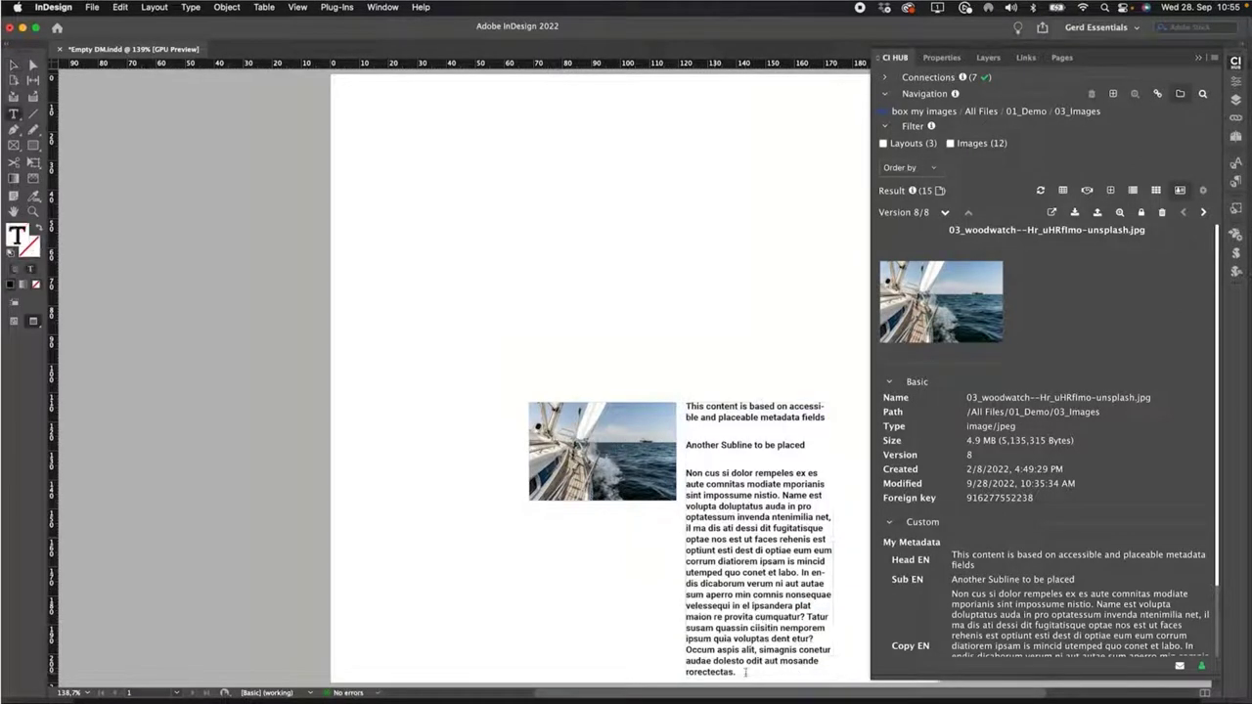
# - Set the font style of the subline and body copy to Roboto Regular
pyautogui.moveTo(747, 673); pyautogui.dragTo(680, 446)
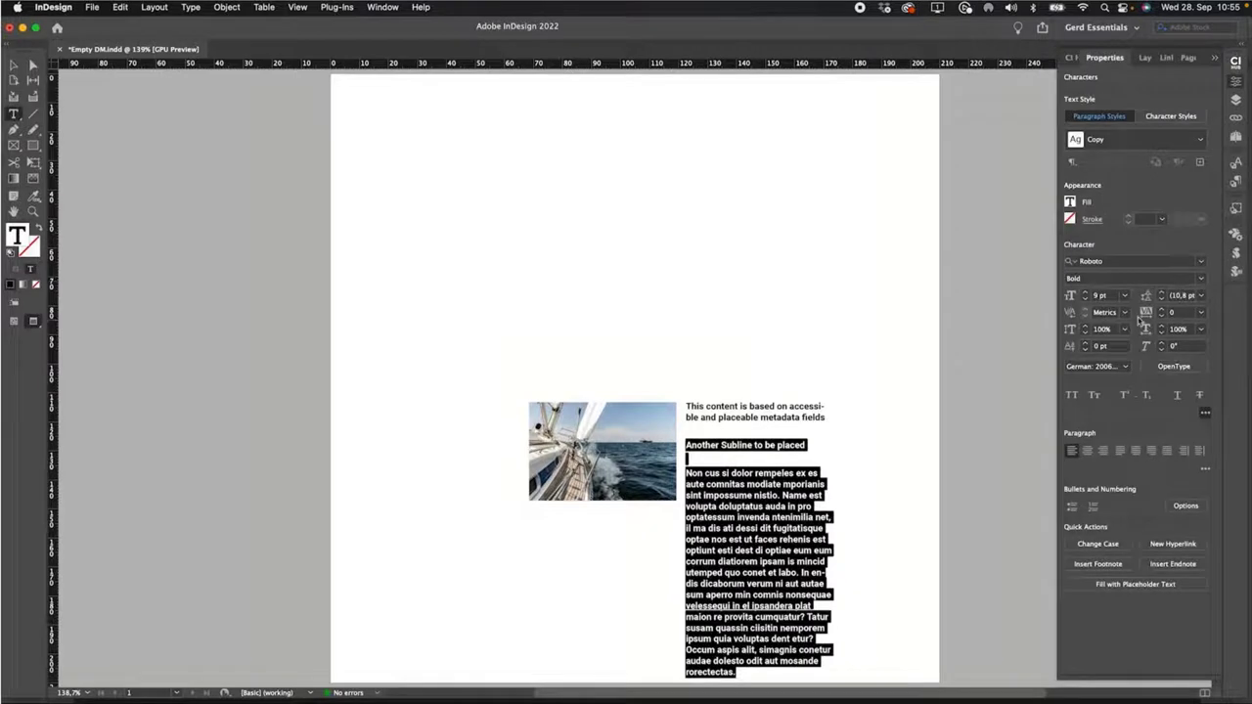
pyautogui.click(1200, 279)
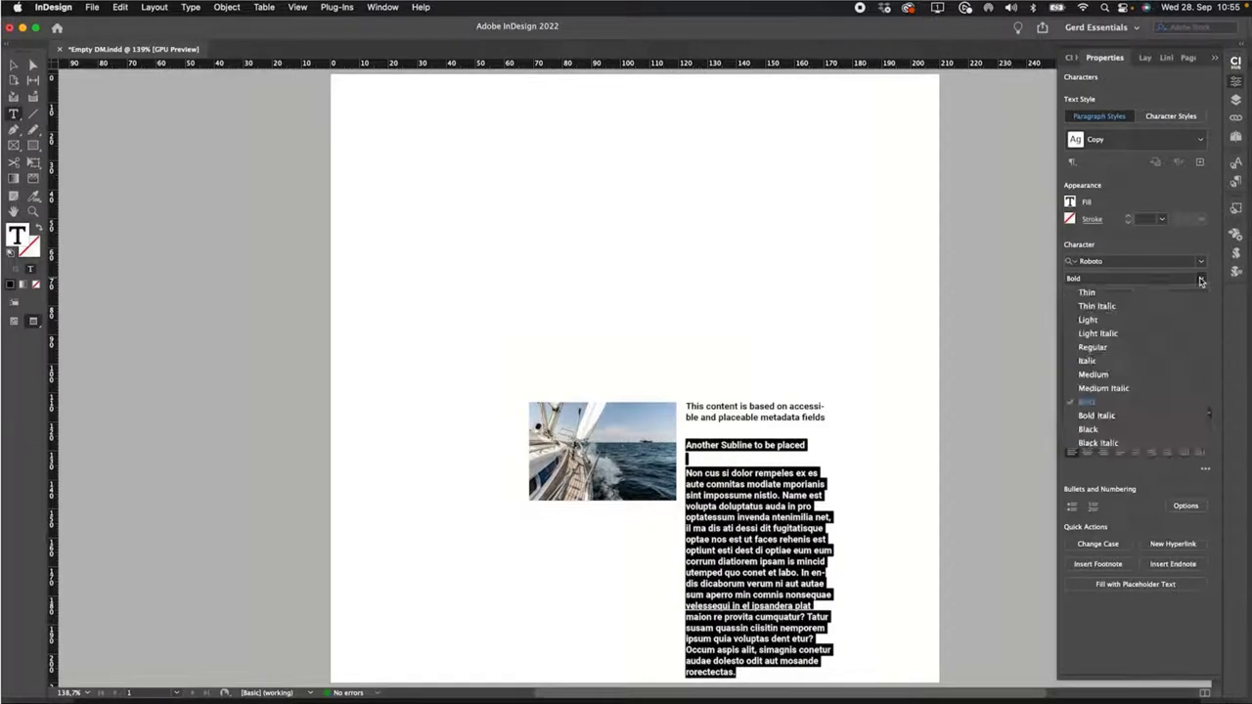
pyautogui.click(1093, 348)
# - Widen the text frame towards the page's outer edge to about 66 mm and deselect it
pyautogui.press('Escape')
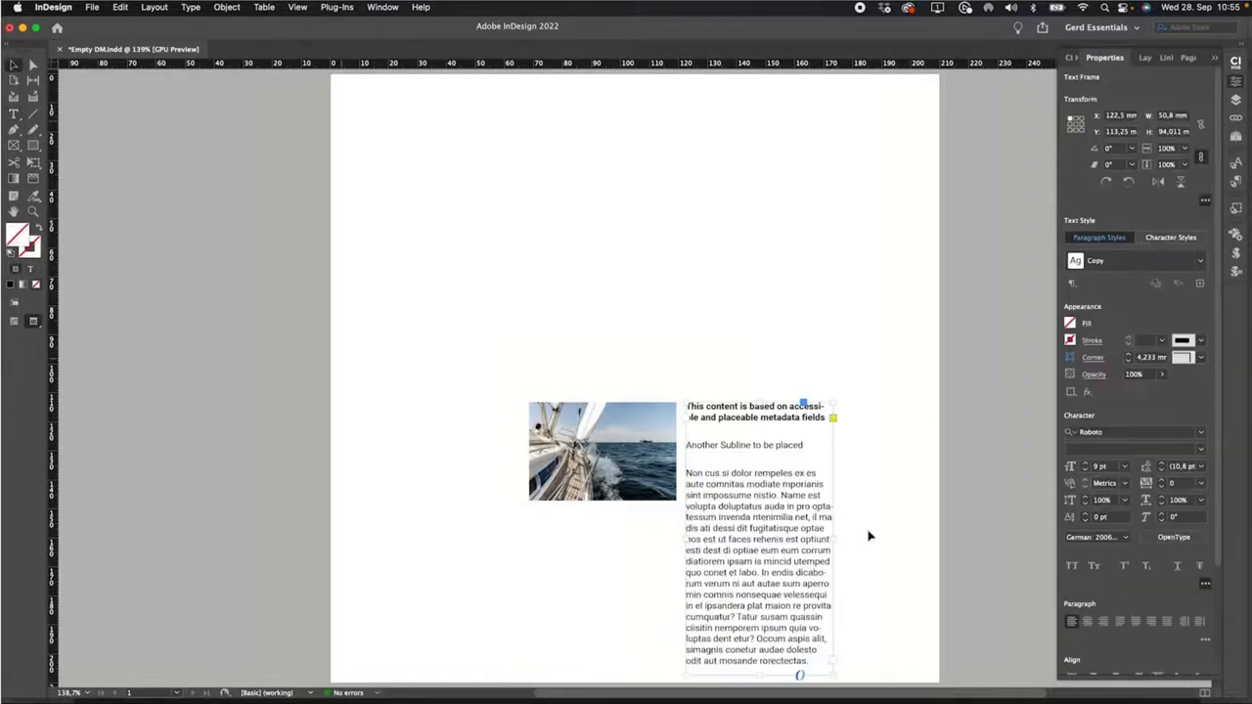
pyautogui.moveTo(833, 539); pyautogui.dragTo(877, 539)
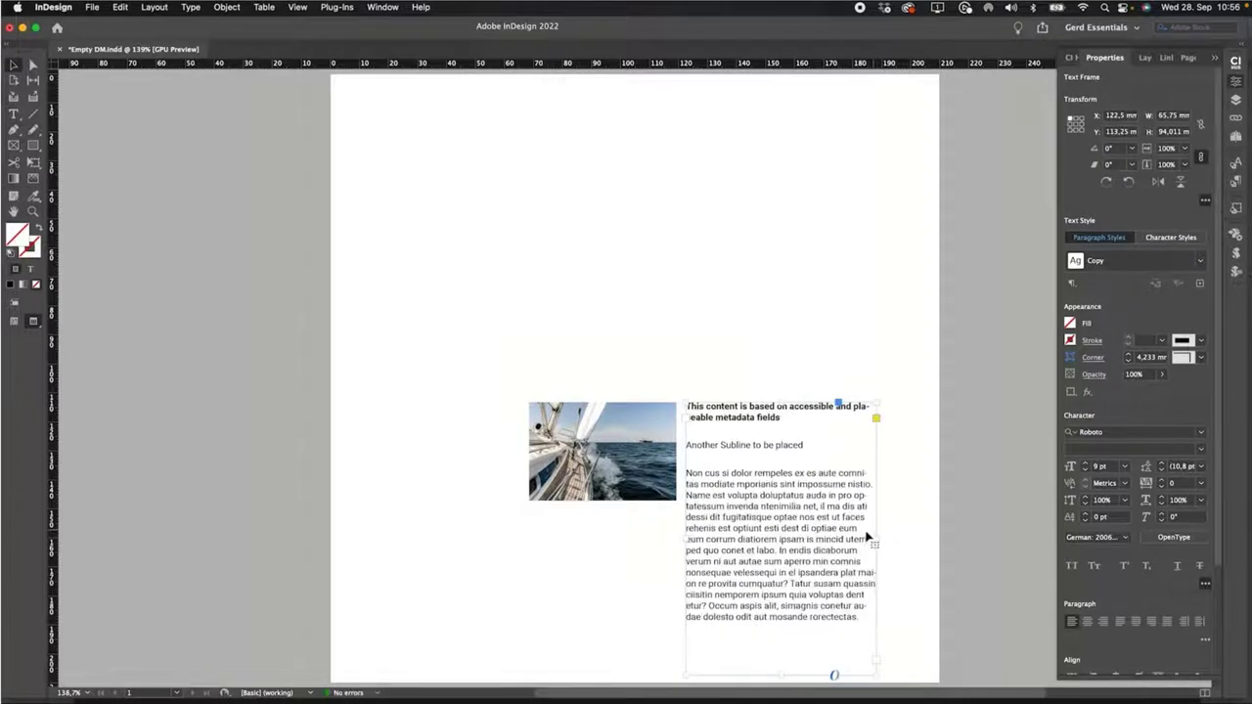
pyautogui.click(506, 543)
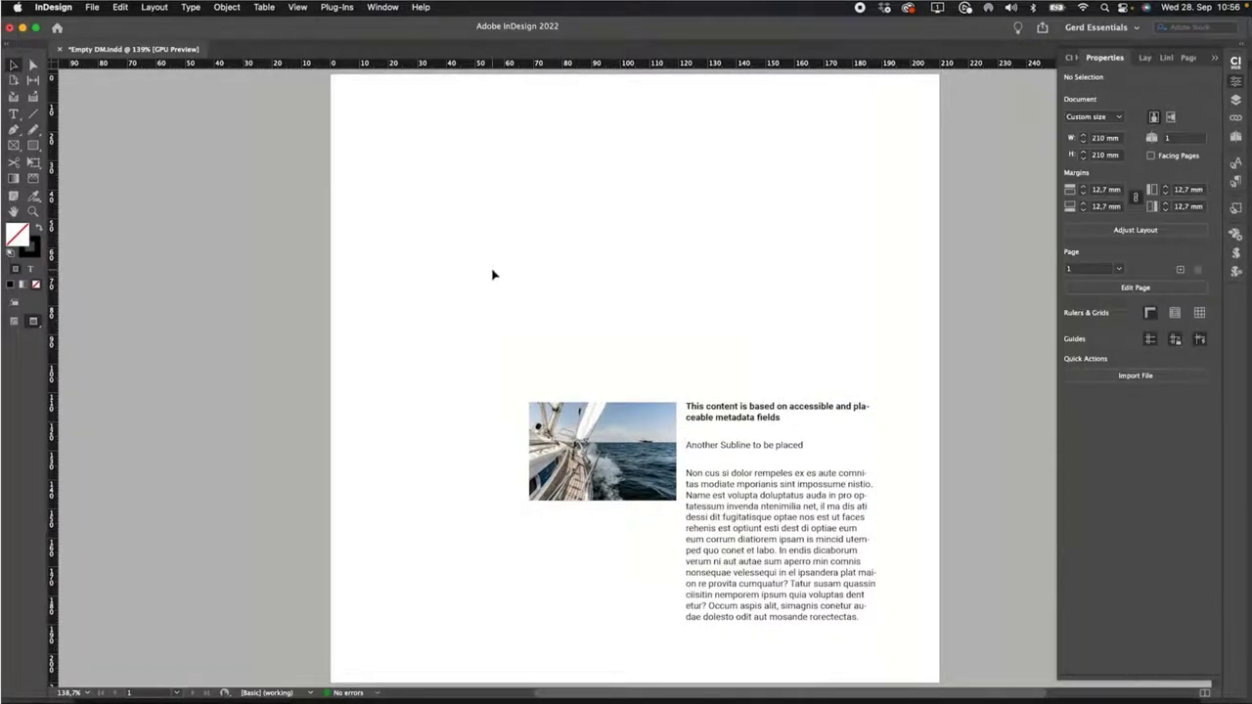
# - Place the beach jetty image from the 03_Images folder as a banner across the full width of the page's upper edge
pyautogui.click(1238, 61)
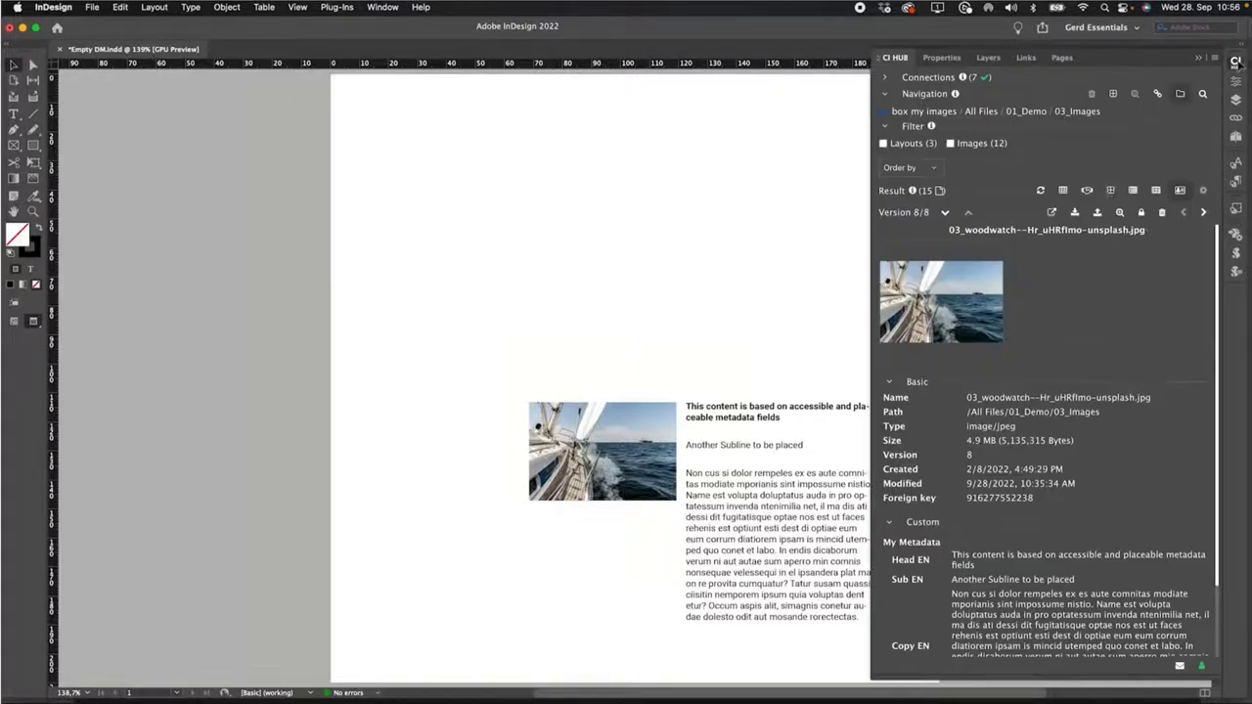
pyautogui.moveTo(940, 302); pyautogui.dragTo(827, 332)
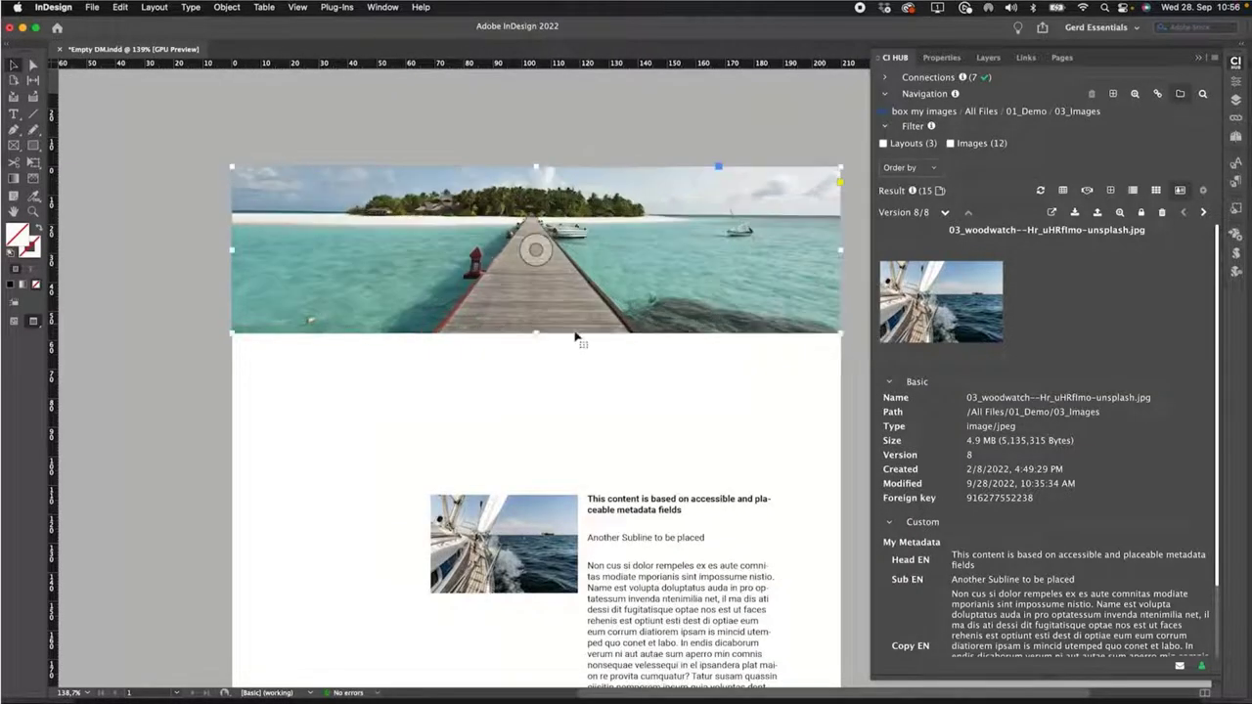
pyautogui.scroll(-3, 626, 421)
pyautogui.scroll(2, 620, 363)
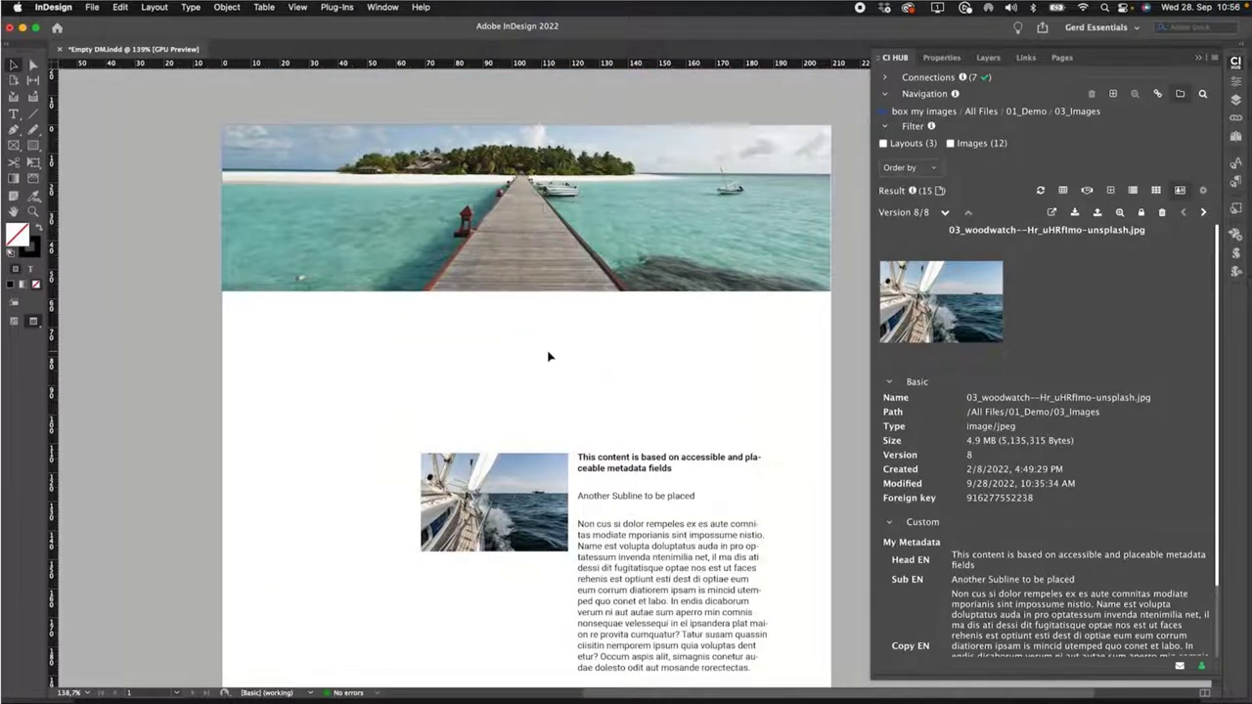
# - Search the box brand material connection for "primary"
pyautogui.click(915, 111)
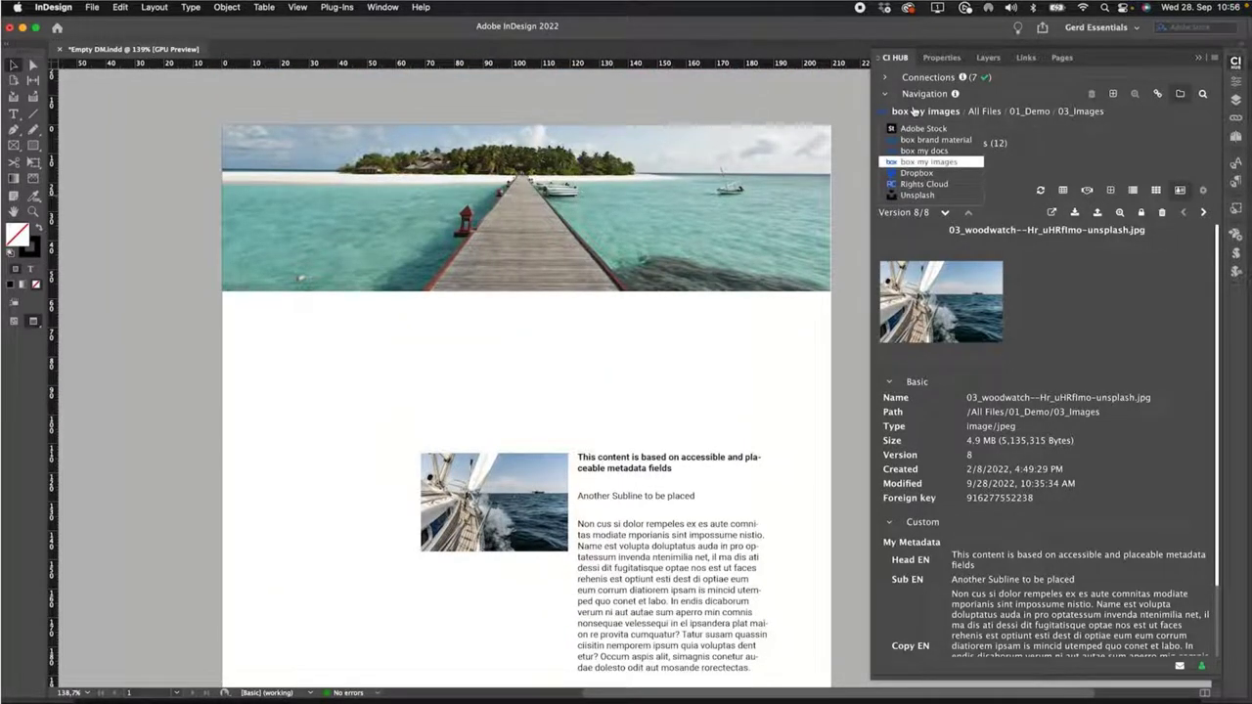
pyautogui.click(925, 140)
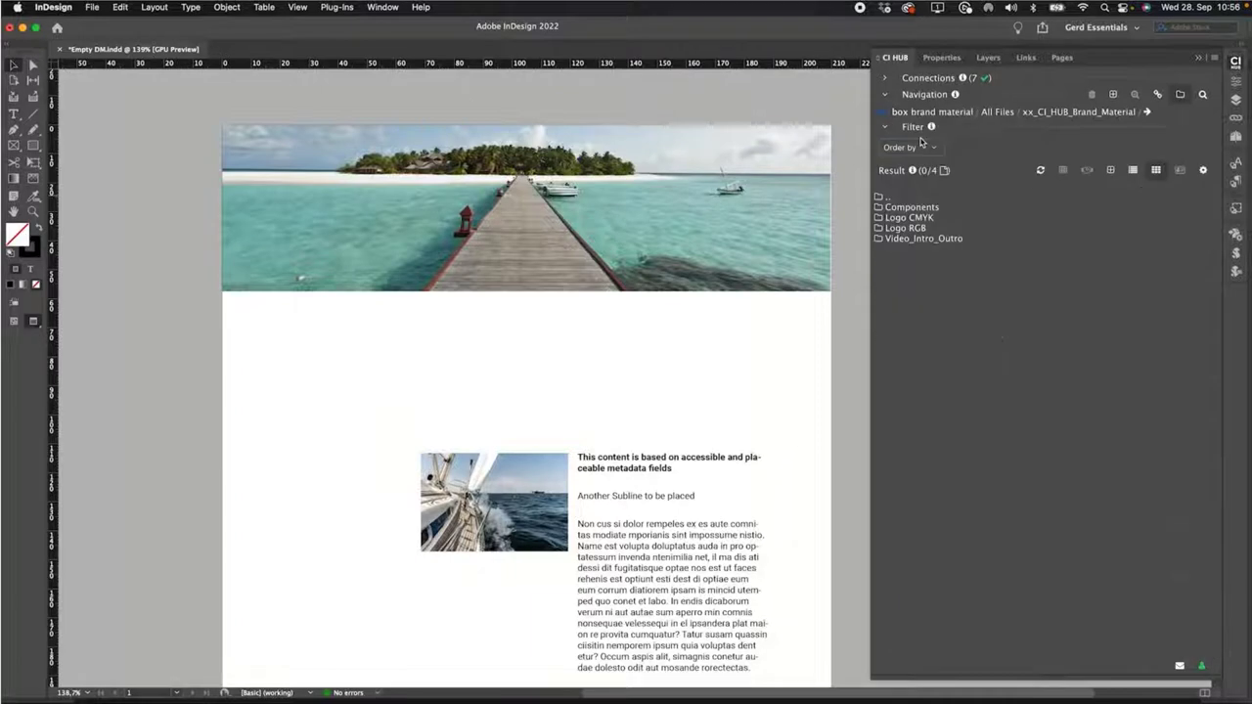
pyautogui.click(909, 208)
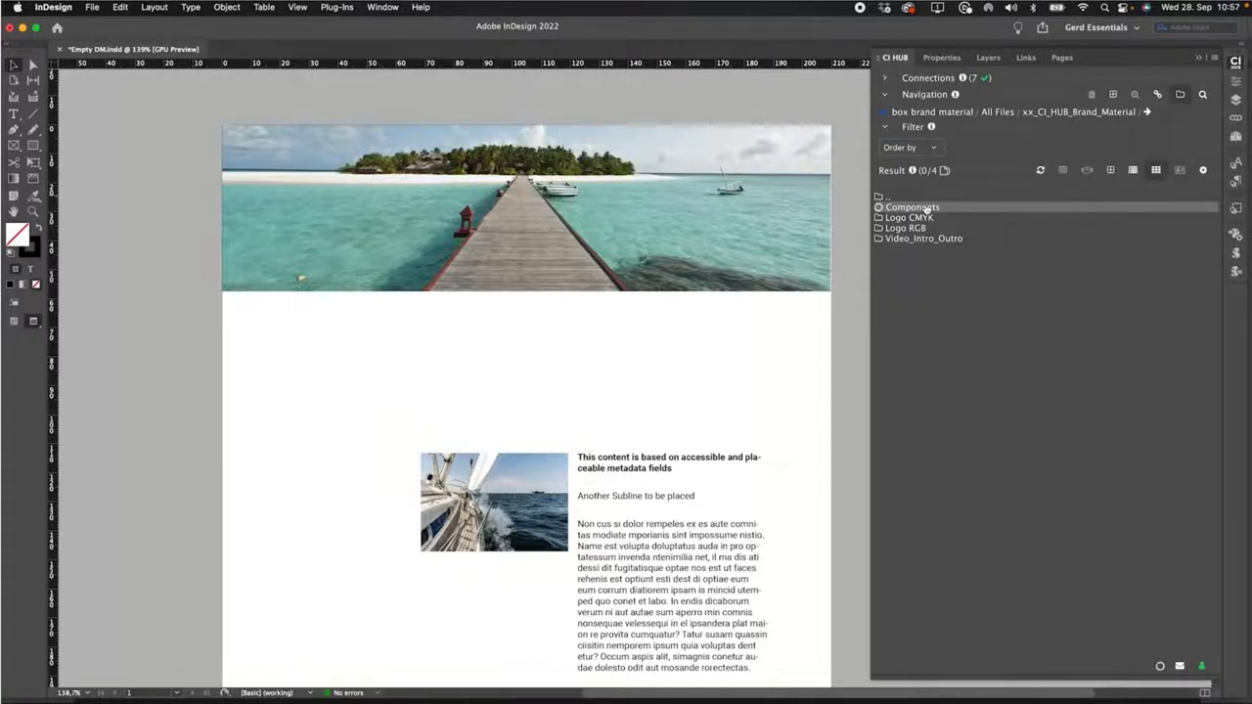
pyautogui.click(903, 197)
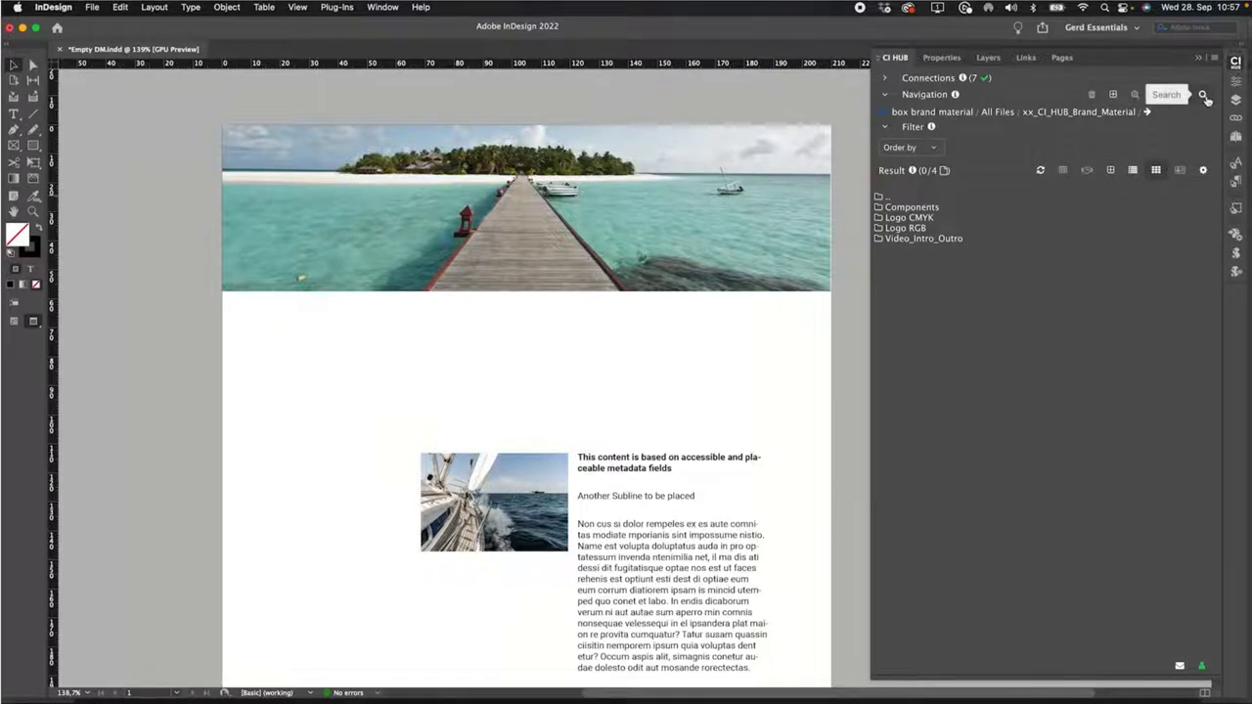
pyautogui.click(1204, 97)
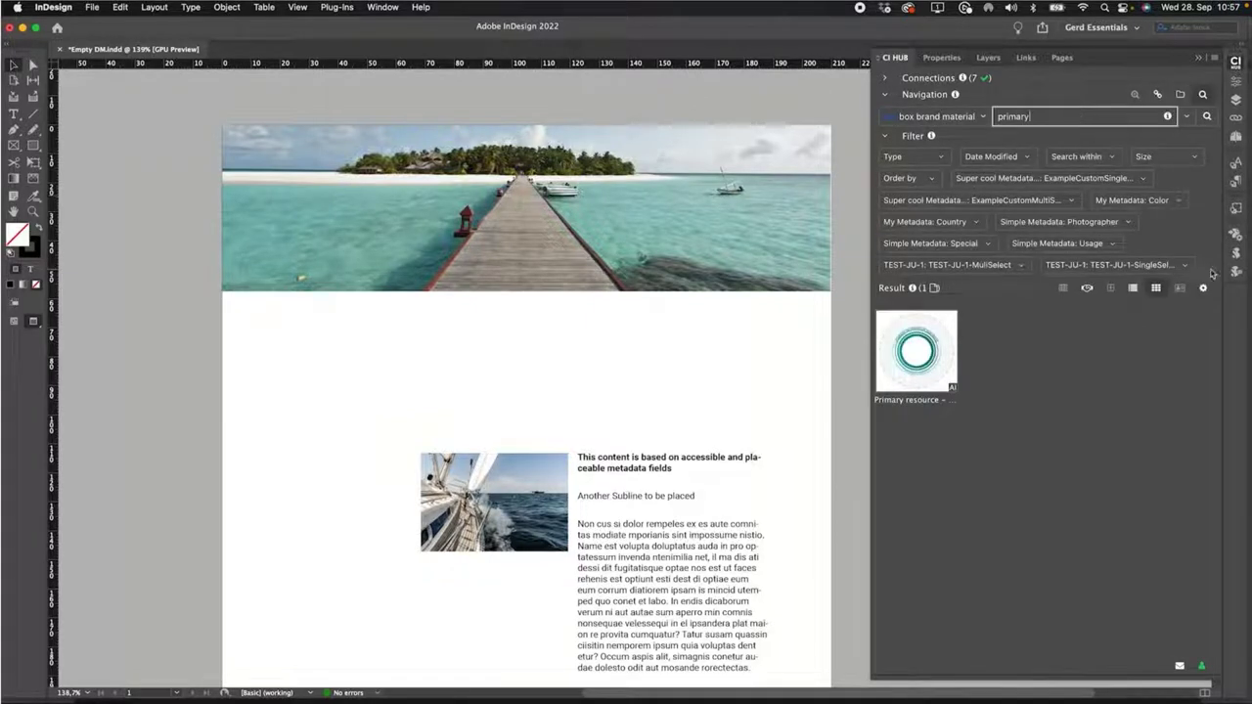
# - Place the Primary resource circle graphic near the page's left side, overlapping the lower edge of the beach banner
pyautogui.moveTo(803, 354); pyautogui.dragTo(258, 317)
pyautogui.moveTo(388, 421); pyautogui.dragTo(363, 349)
pyautogui.click(341, 489)
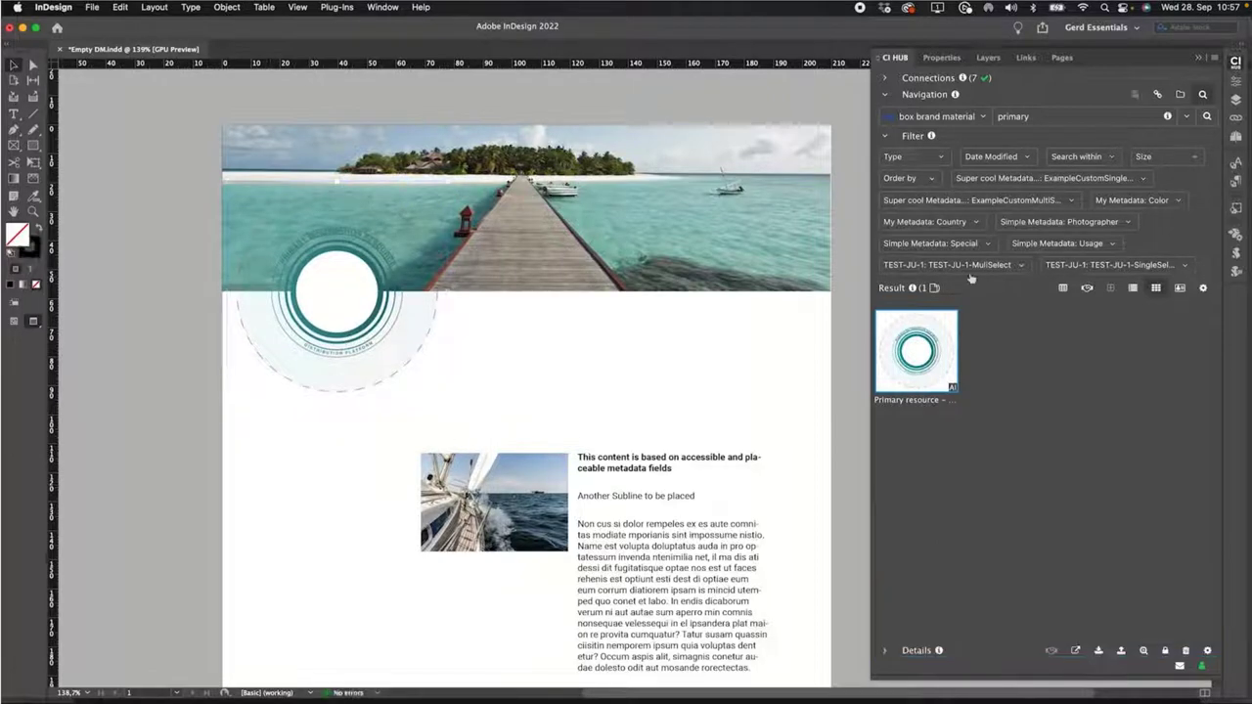
# - Place Computer Desktop Screen.ai from the Components folder near the page's right side, overlapping the lower edge of the beach banner
pyautogui.click(1181, 94)
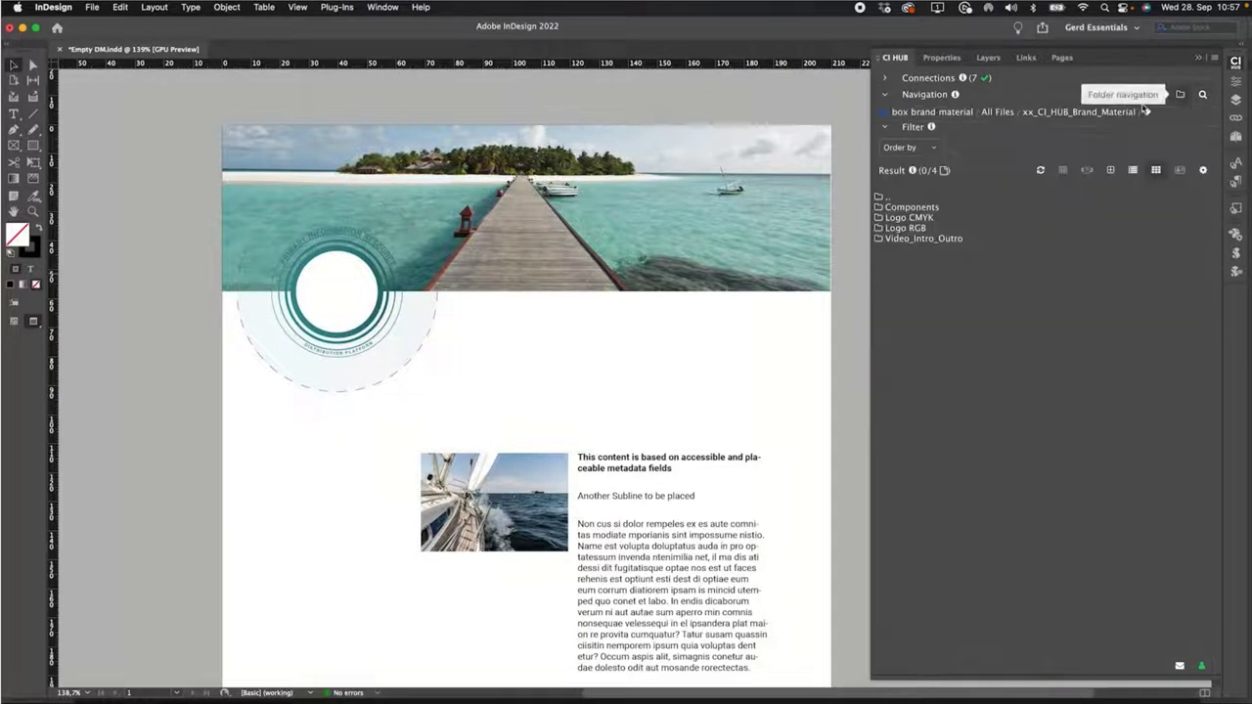
pyautogui.doubleClick(908, 208)
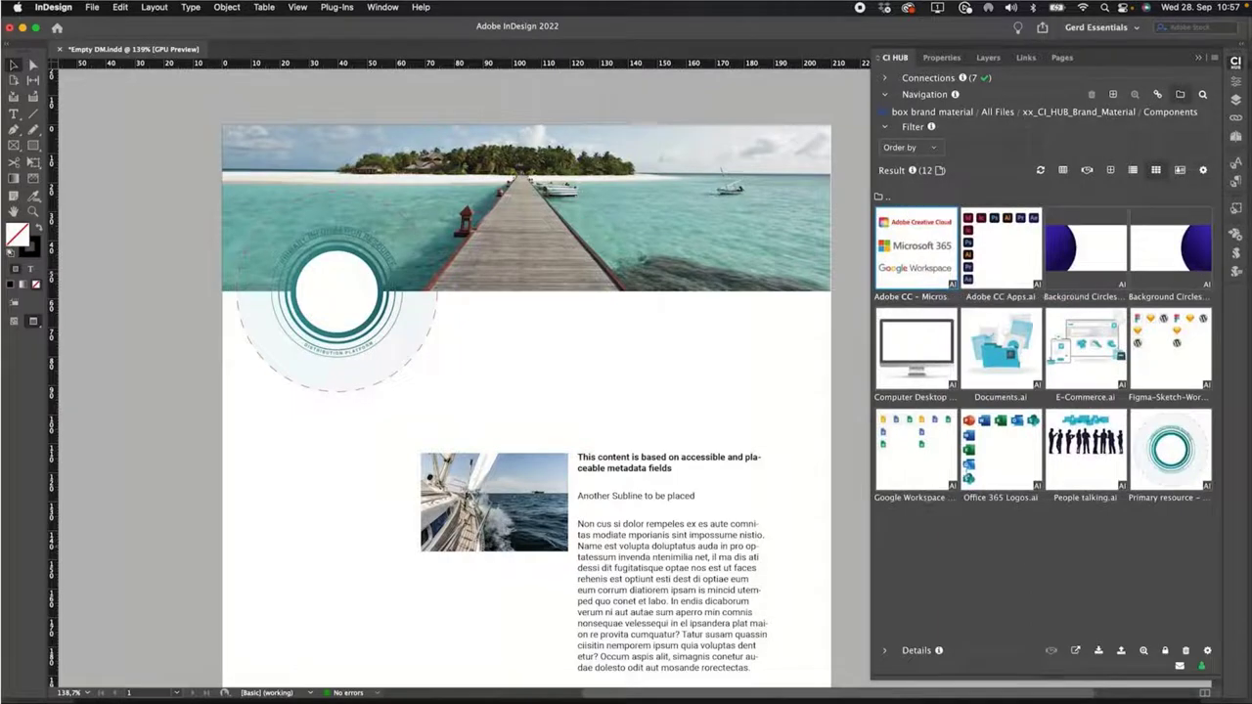
pyautogui.moveTo(916, 360); pyautogui.dragTo(700, 345)
pyautogui.moveTo(559, 293); pyautogui.dragTo(782, 423)
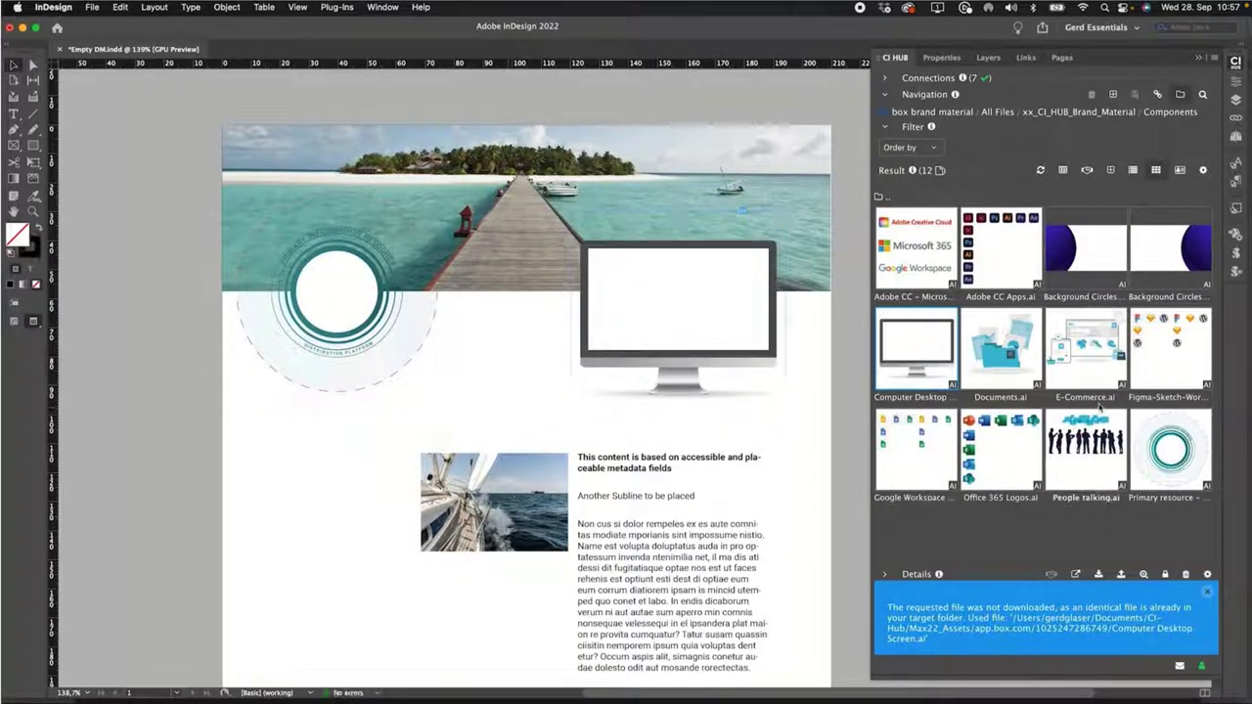
# - Place Documents.ai and move it into the lower left area of the monitor graphic's white screen
pyautogui.moveTo(997, 360); pyautogui.dragTo(503, 338)
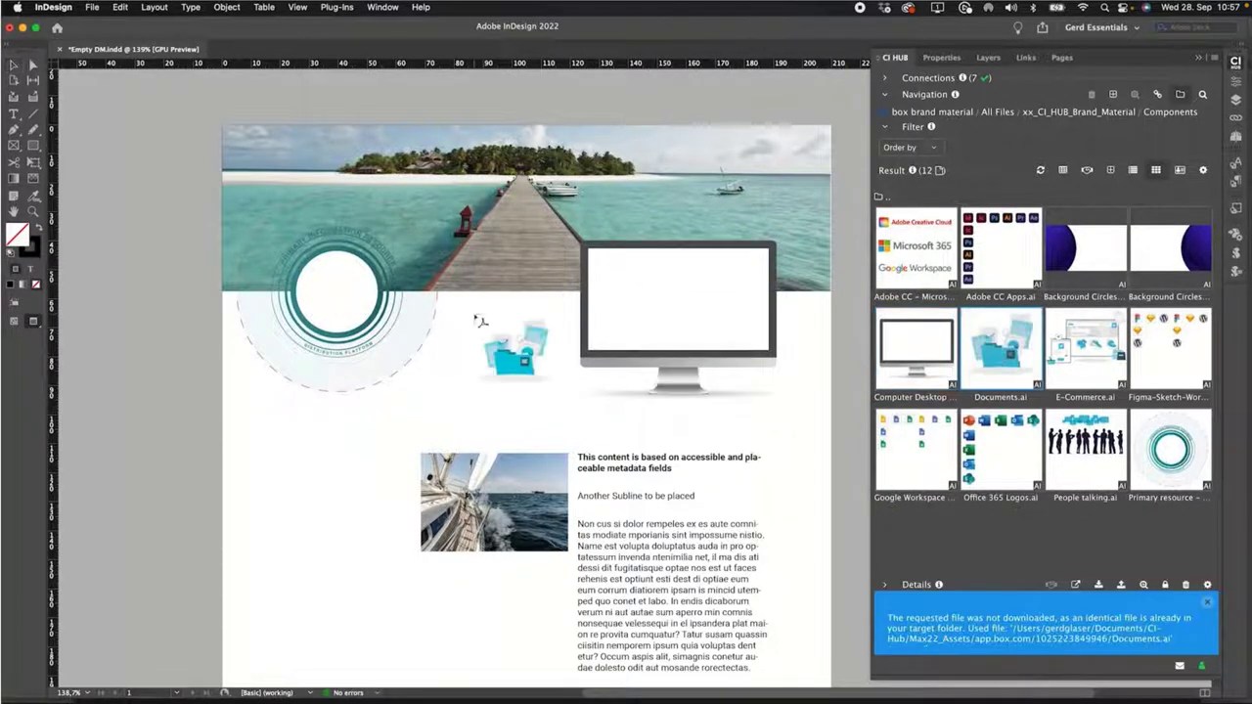
pyautogui.click(521, 392)
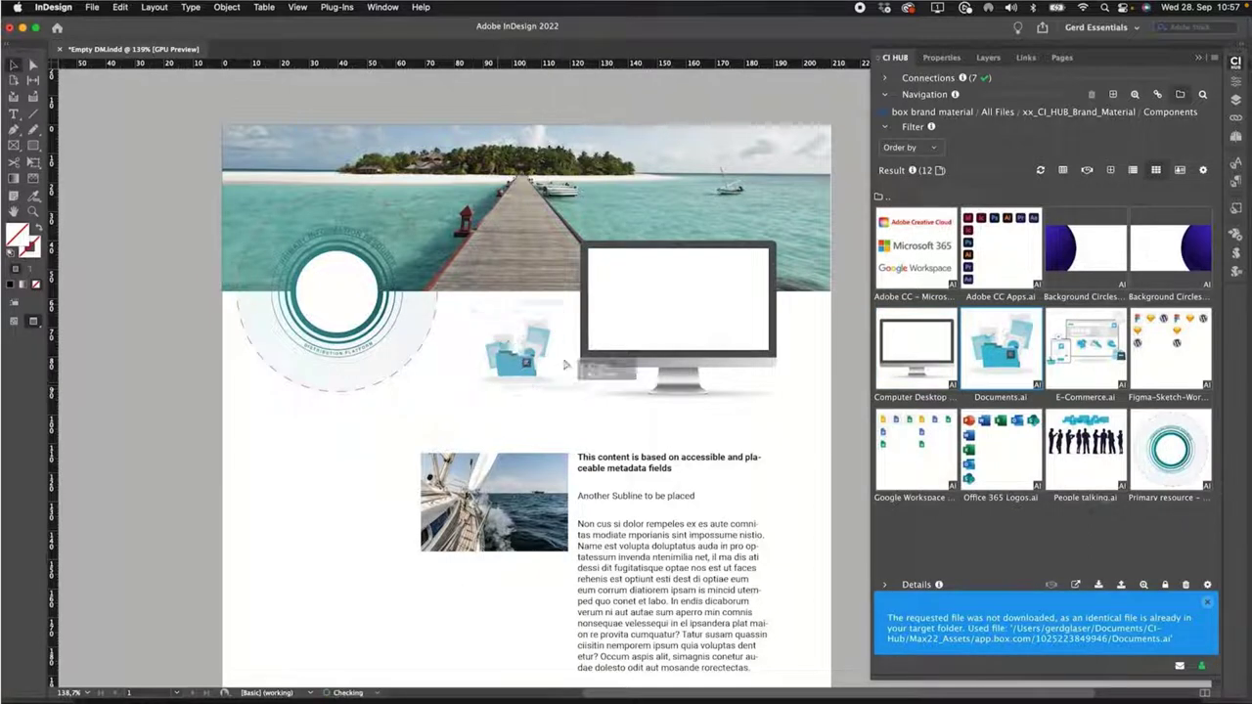
pyautogui.moveTo(645, 347); pyautogui.dragTo(635, 332)
# - Place E-Commerce.ai in the lower right area of the monitor's screen and People talking.ai above the Documents graphic
pyautogui.moveTo(1086, 352); pyautogui.dragTo(722, 330)
pyautogui.click(722, 329)
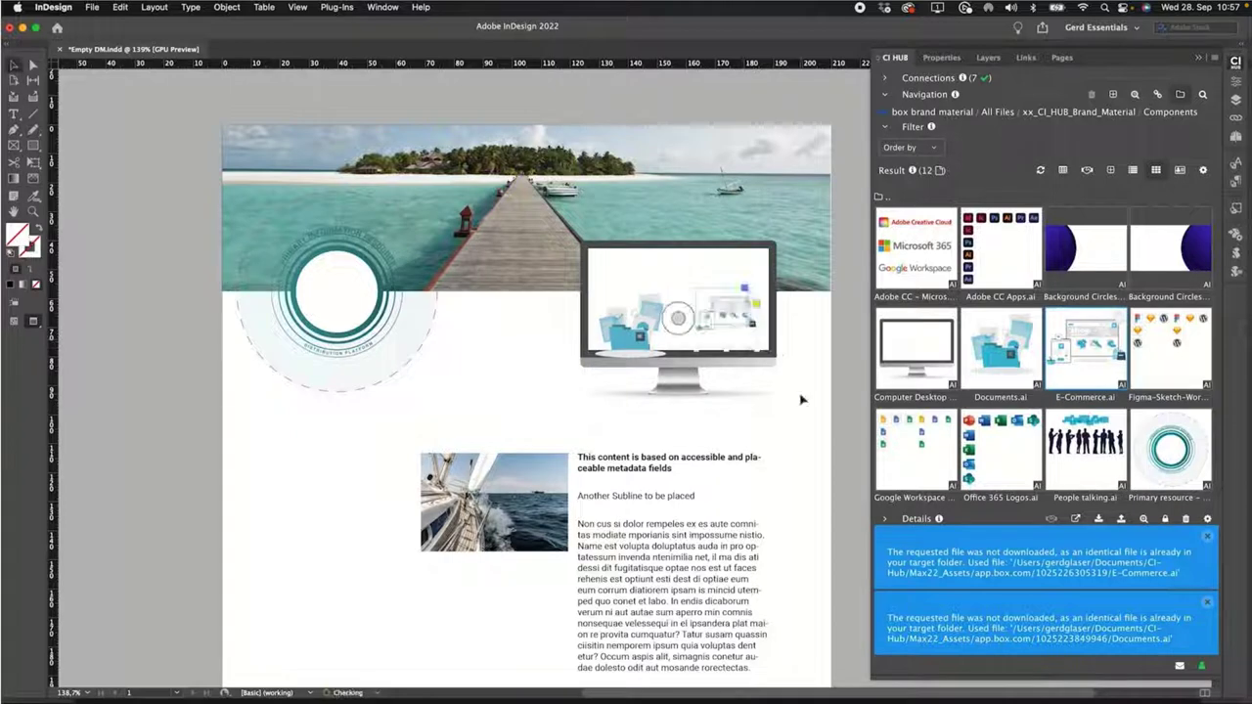
pyautogui.click(633, 331)
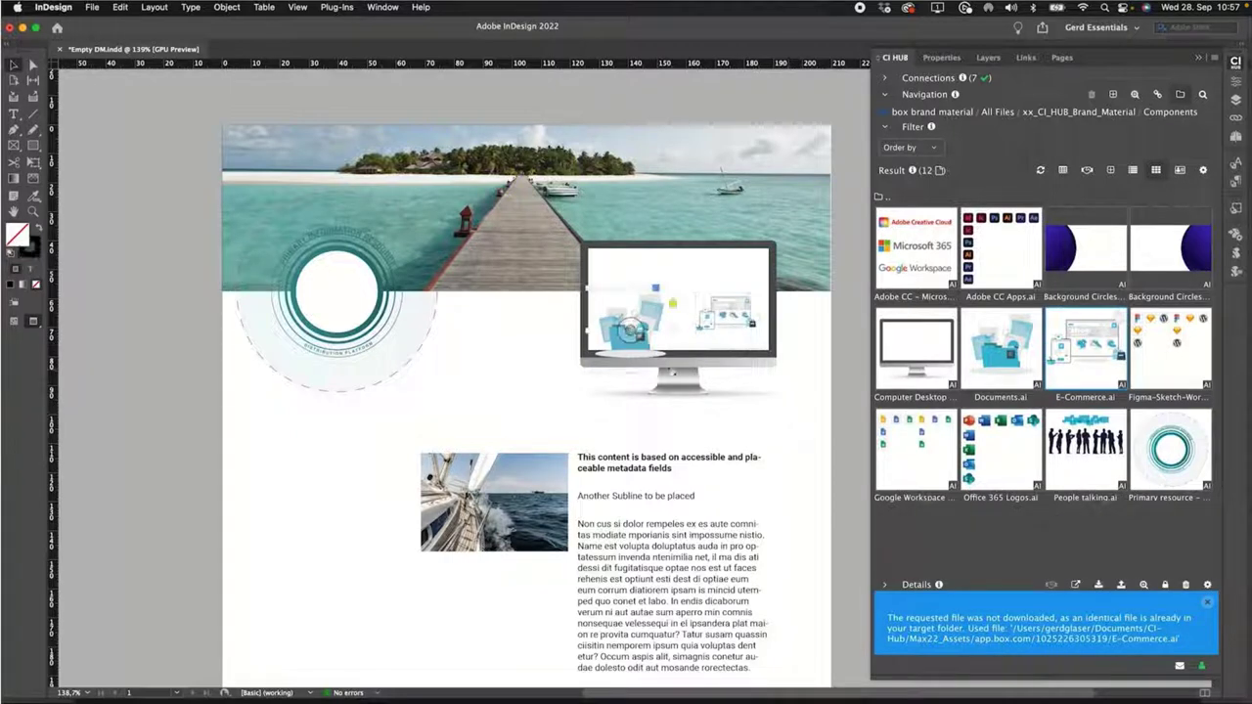
pyautogui.moveTo(673, 374); pyautogui.dragTo(659, 355)
pyautogui.click(743, 318)
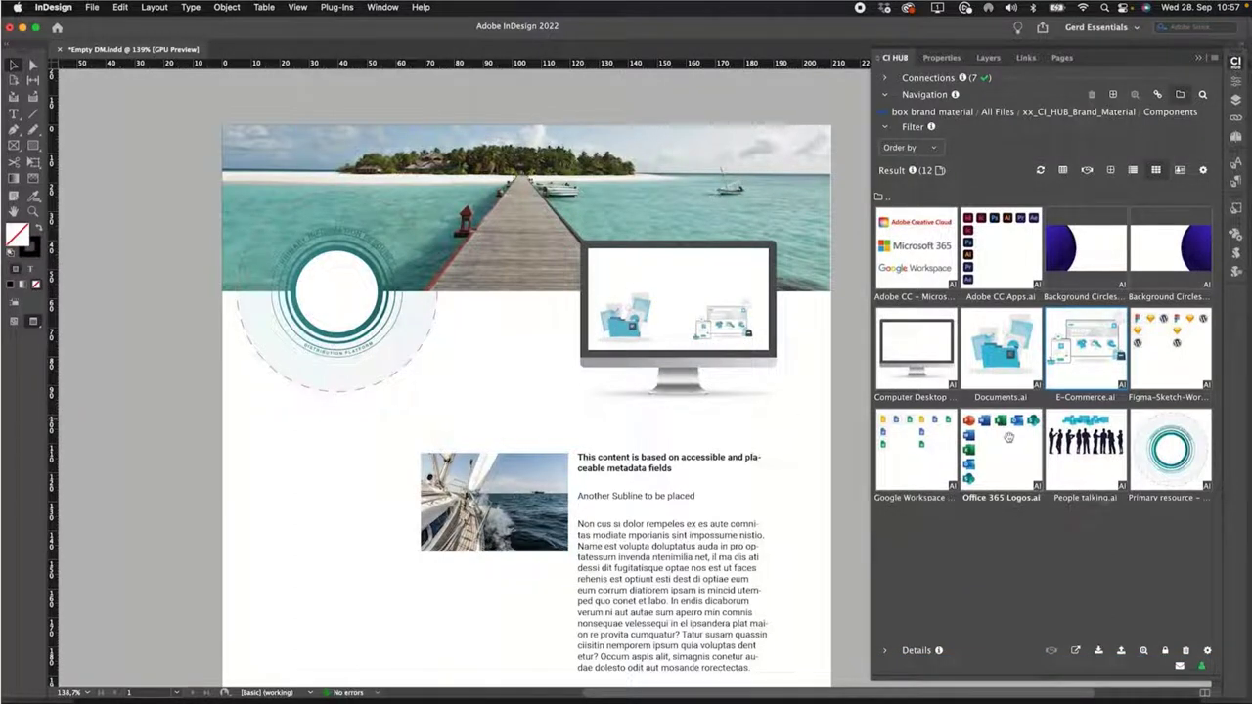
pyautogui.moveTo(1075, 479); pyautogui.dragTo(556, 391)
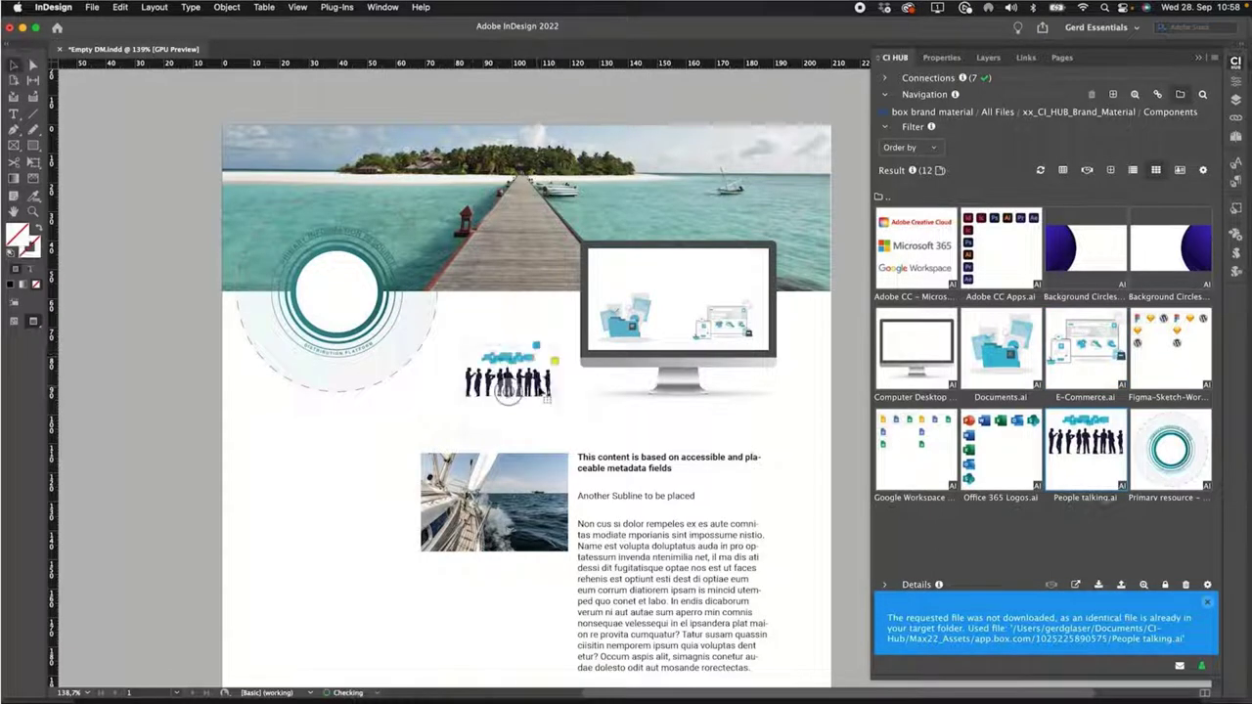
pyautogui.moveTo(670, 293); pyautogui.dragTo(671, 293)
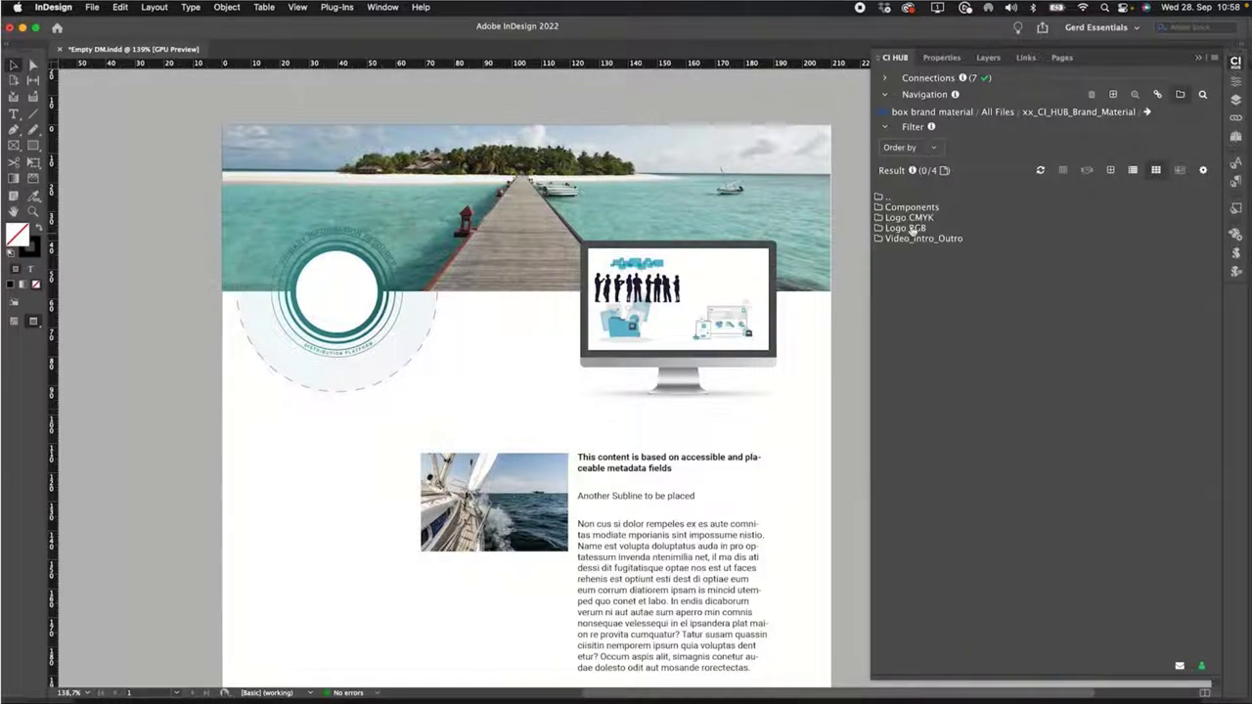
# - Place CI HUB Logo red RGB.ai from the Logo RGB folder in the upper right corner of the monitor's screen
pyautogui.click(909, 228)
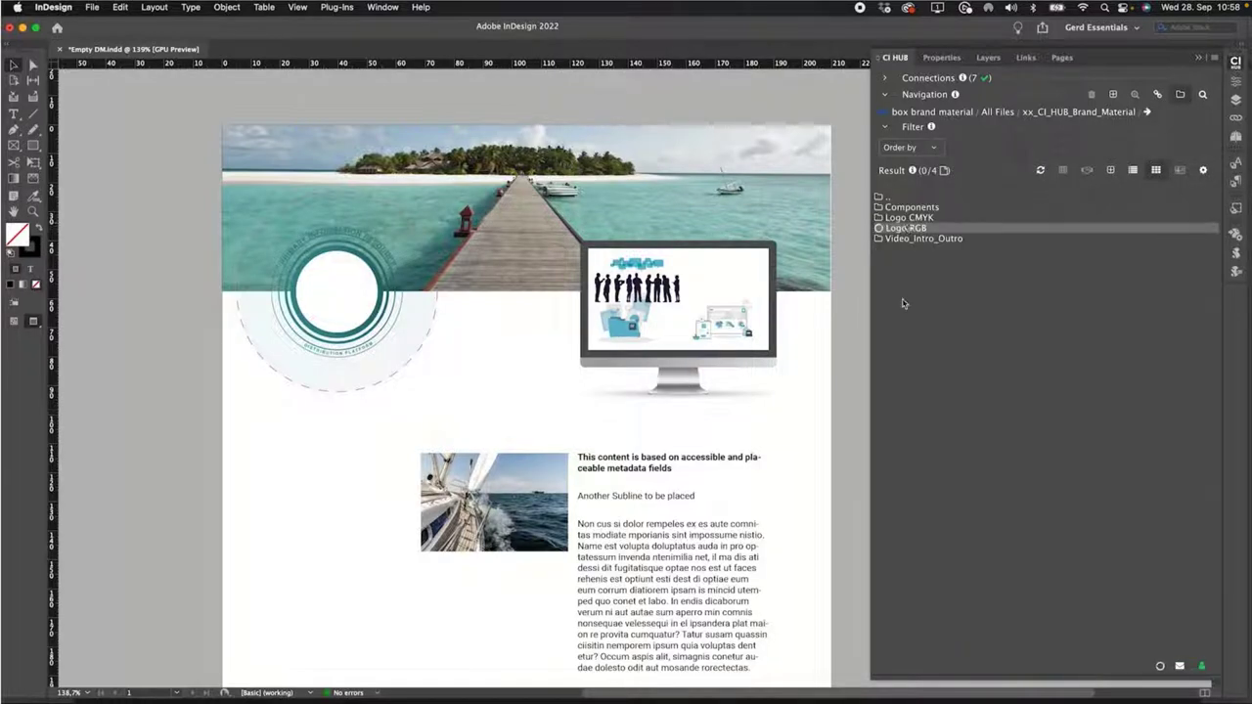
pyautogui.doubleClick(881, 272)
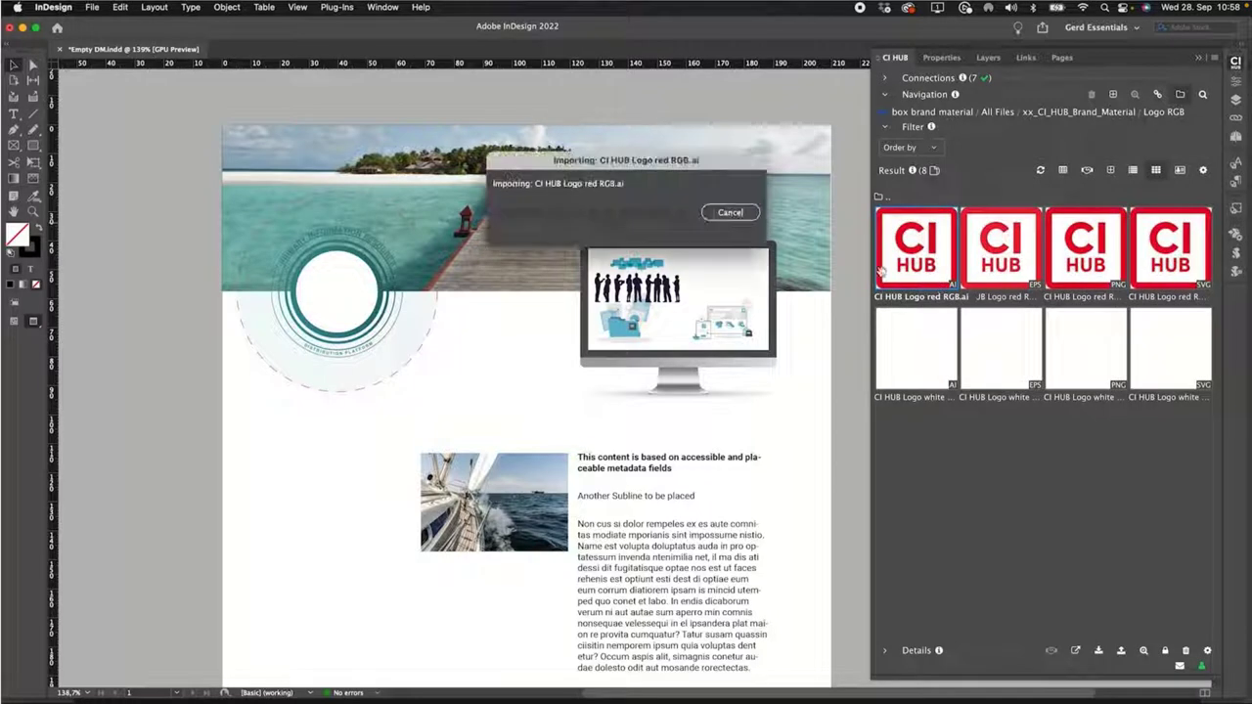
pyautogui.click(515, 373)
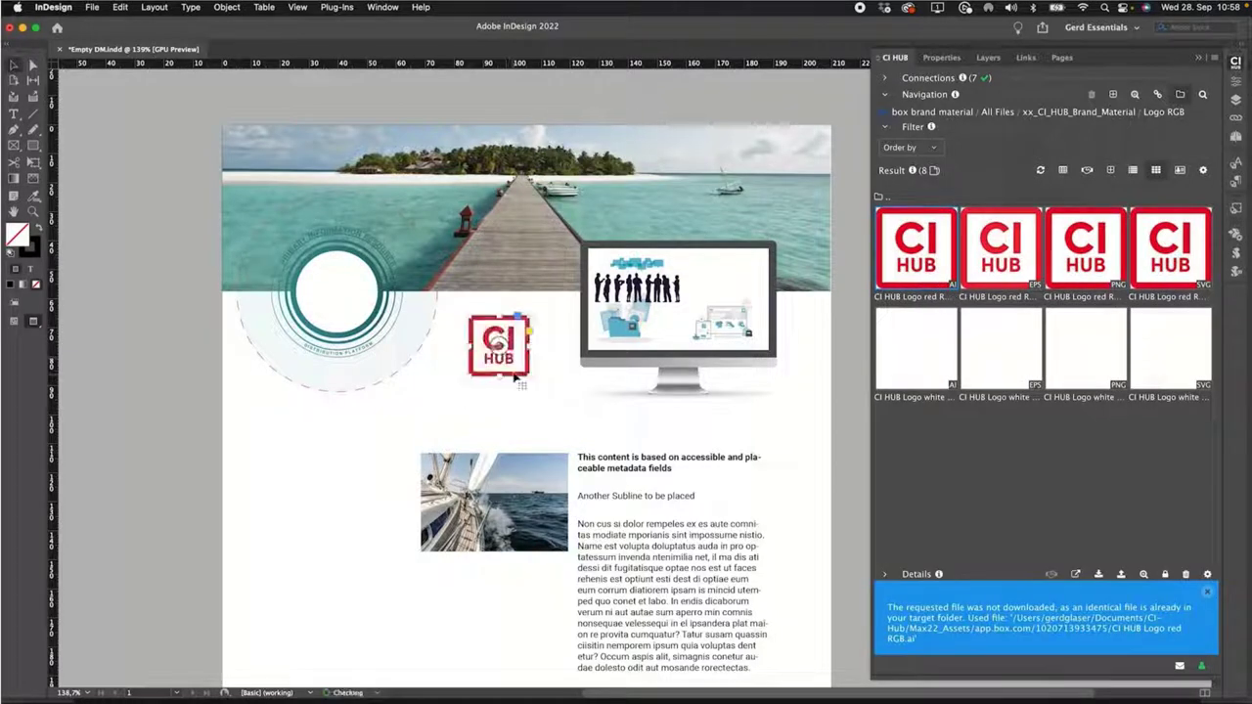
pyautogui.moveTo(501, 360); pyautogui.dragTo(725, 291)
pyautogui.click(799, 393)
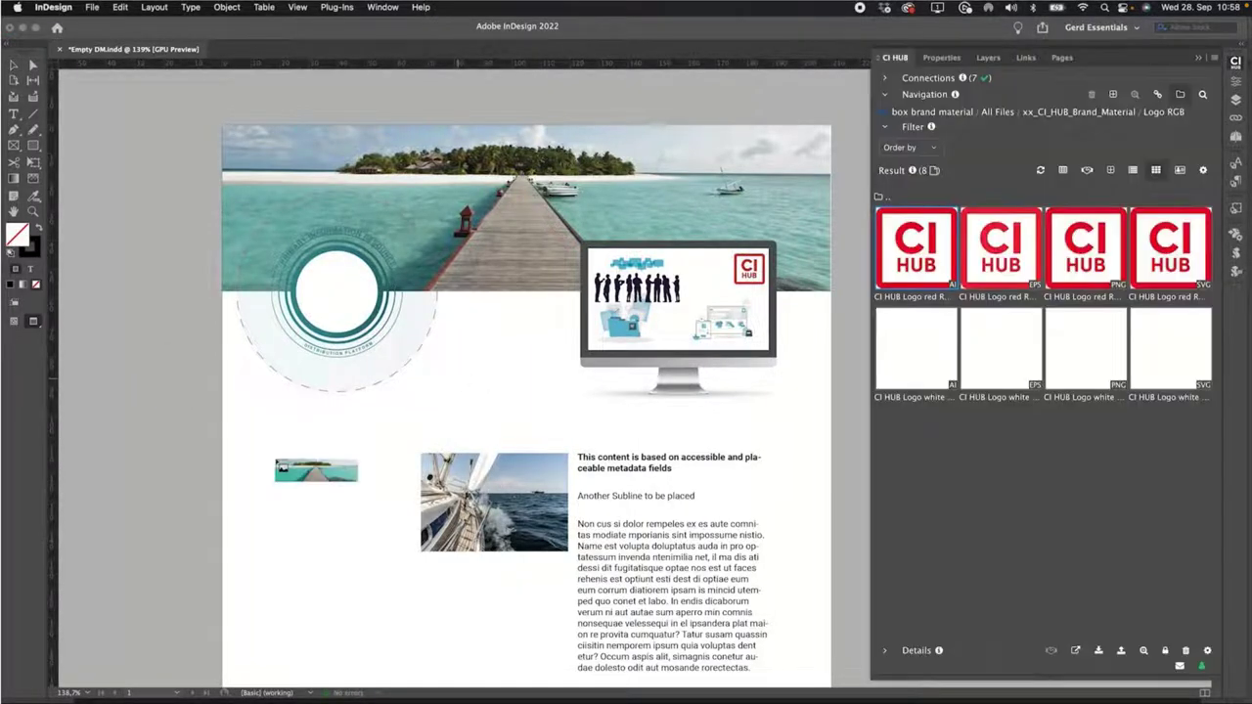
# - Scale the small beach image to the sailing photo's width and position it directly above that photo
pyautogui.moveTo(278, 467); pyautogui.dragTo(383, 489)
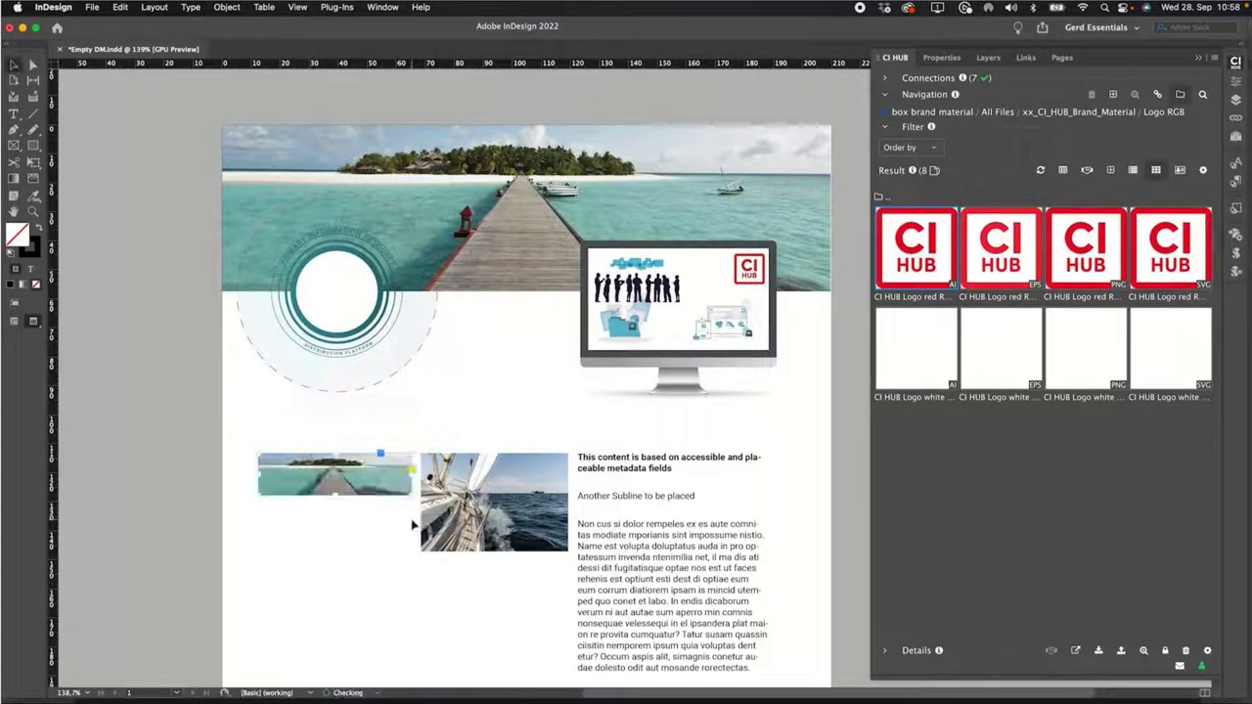
pyautogui.moveTo(497, 426); pyautogui.dragTo(567, 436)
pyautogui.click(316, 519)
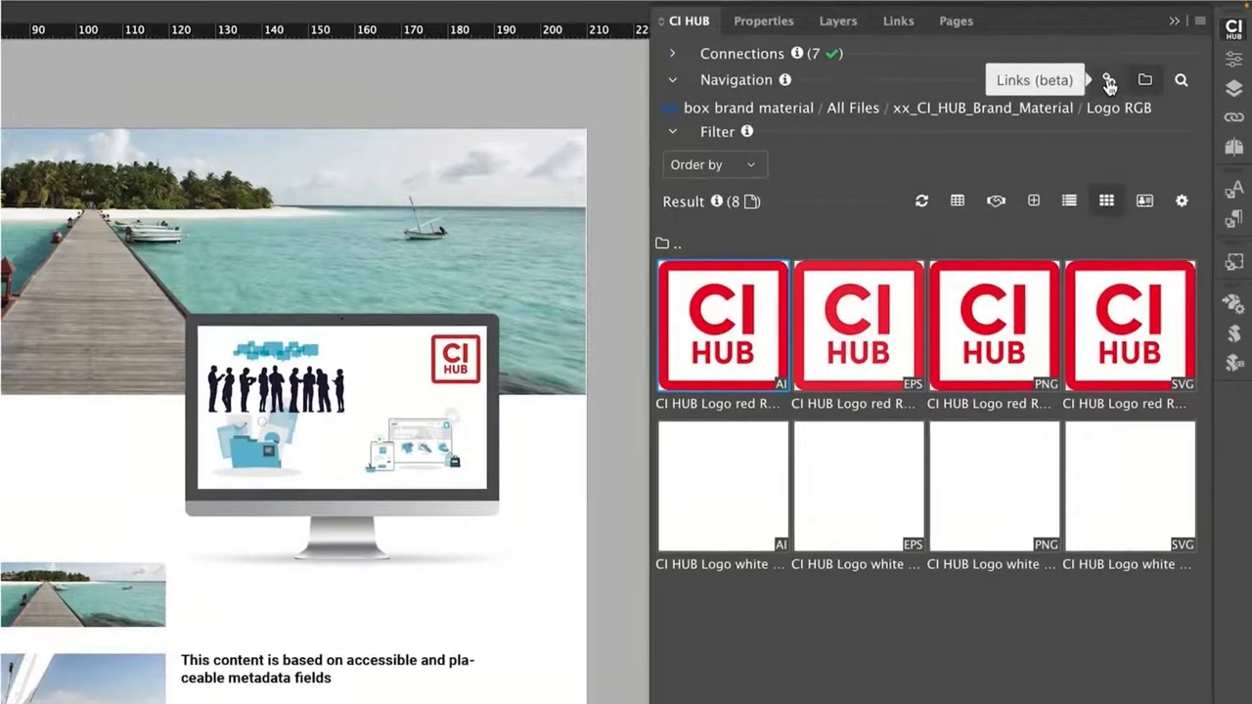
# - List the document's links in CI HUB, examine the details of Manually_placed_image.jpg and locate it on the page
pyautogui.click(1109, 82)
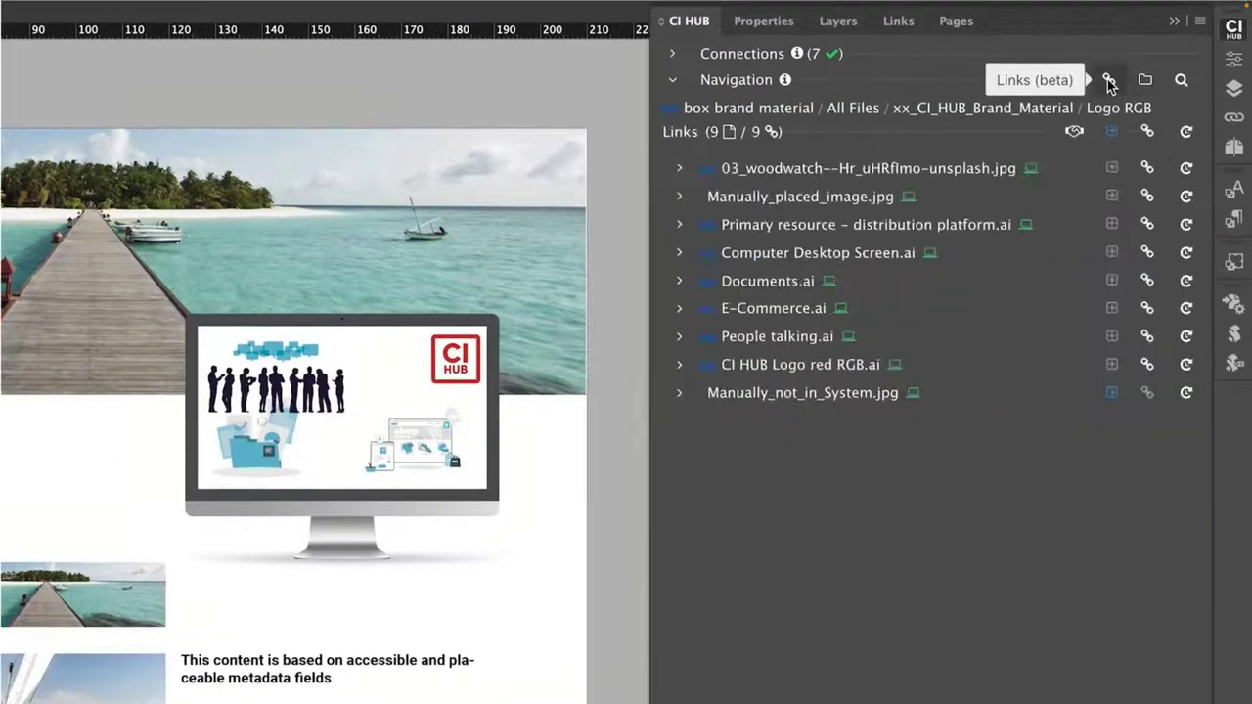
pyautogui.click(1186, 134)
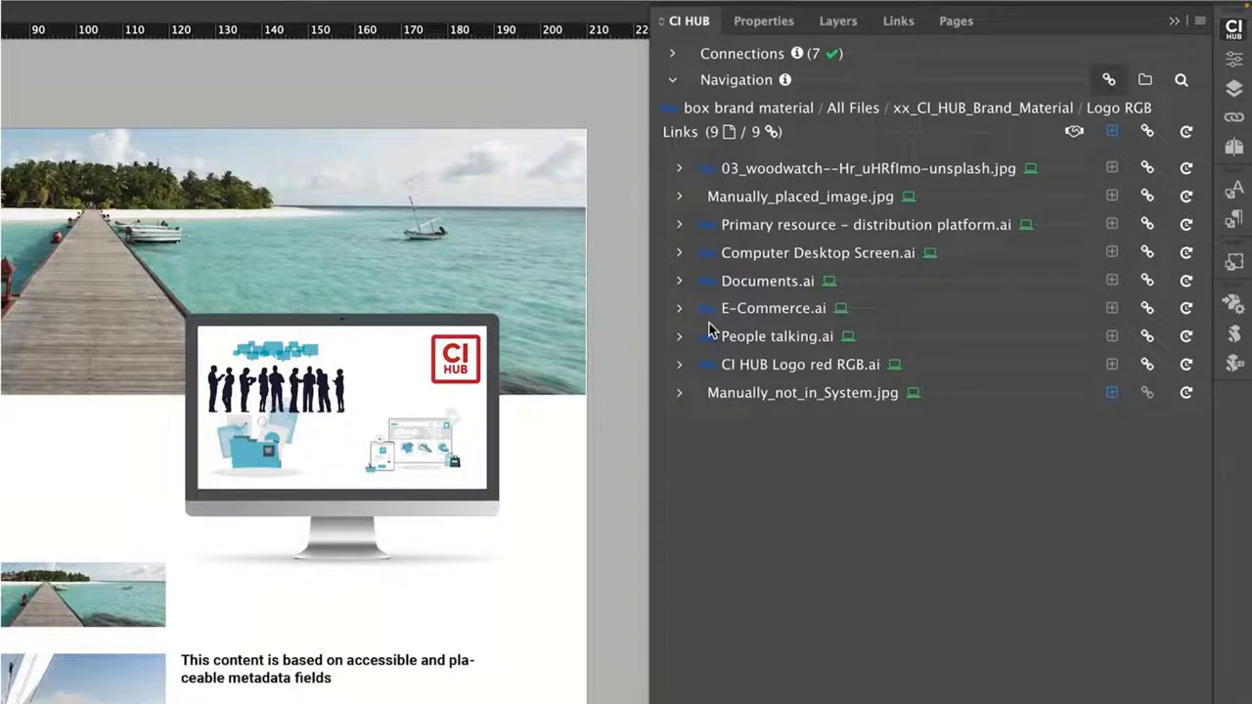
pyautogui.click(678, 196)
pyautogui.moveTo(741, 460)
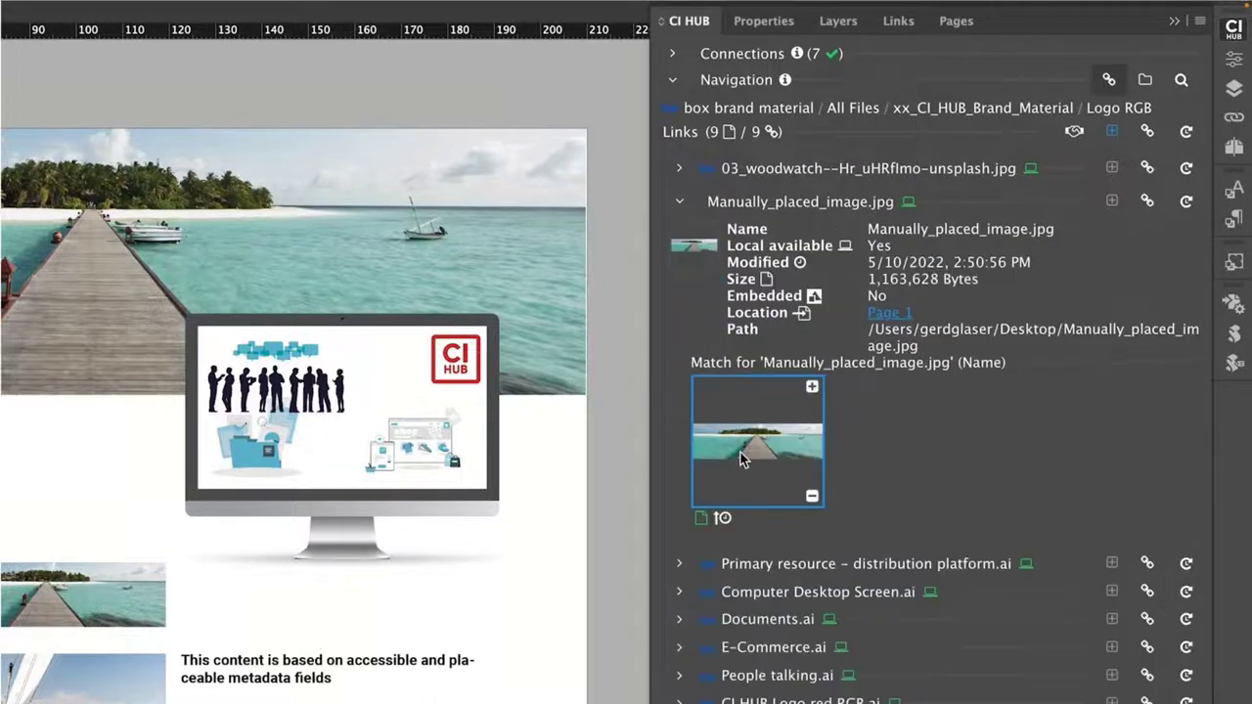
pyautogui.click(890, 315)
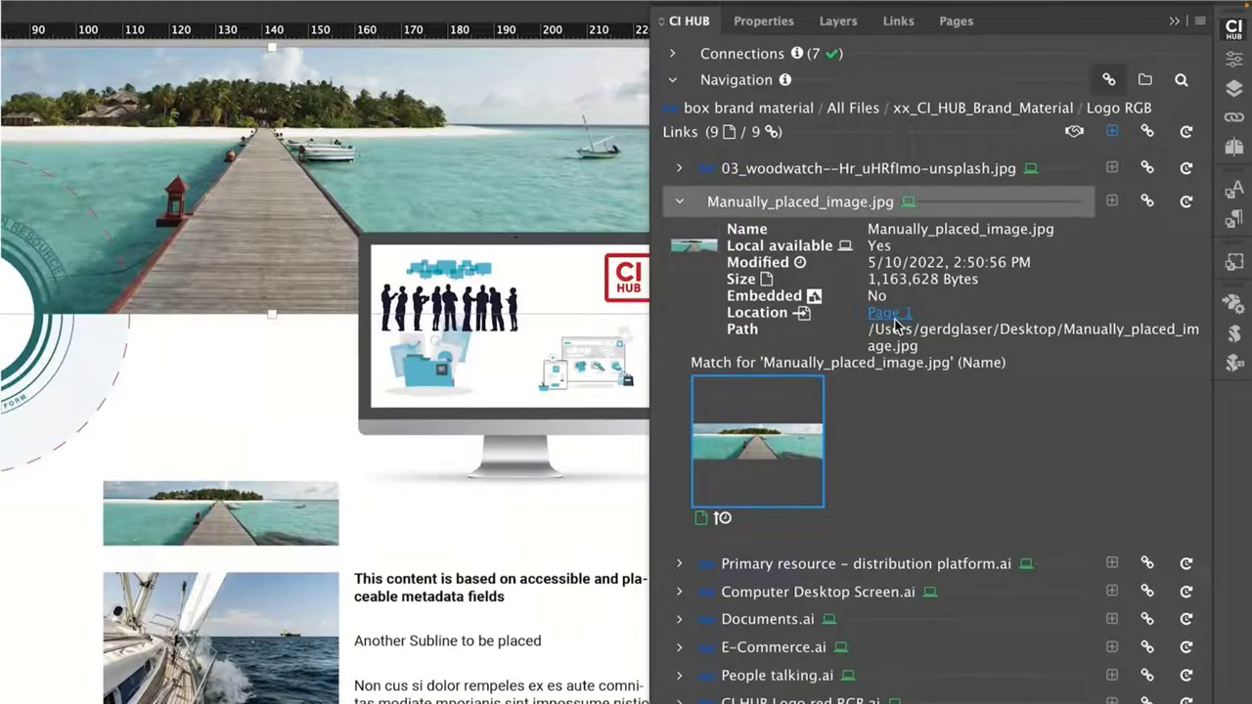
# - Relink Manually_placed_image.jpg to its Box match with same filenames enabled and Original conversion
pyautogui.click(1183, 203)
pyautogui.click(1148, 203)
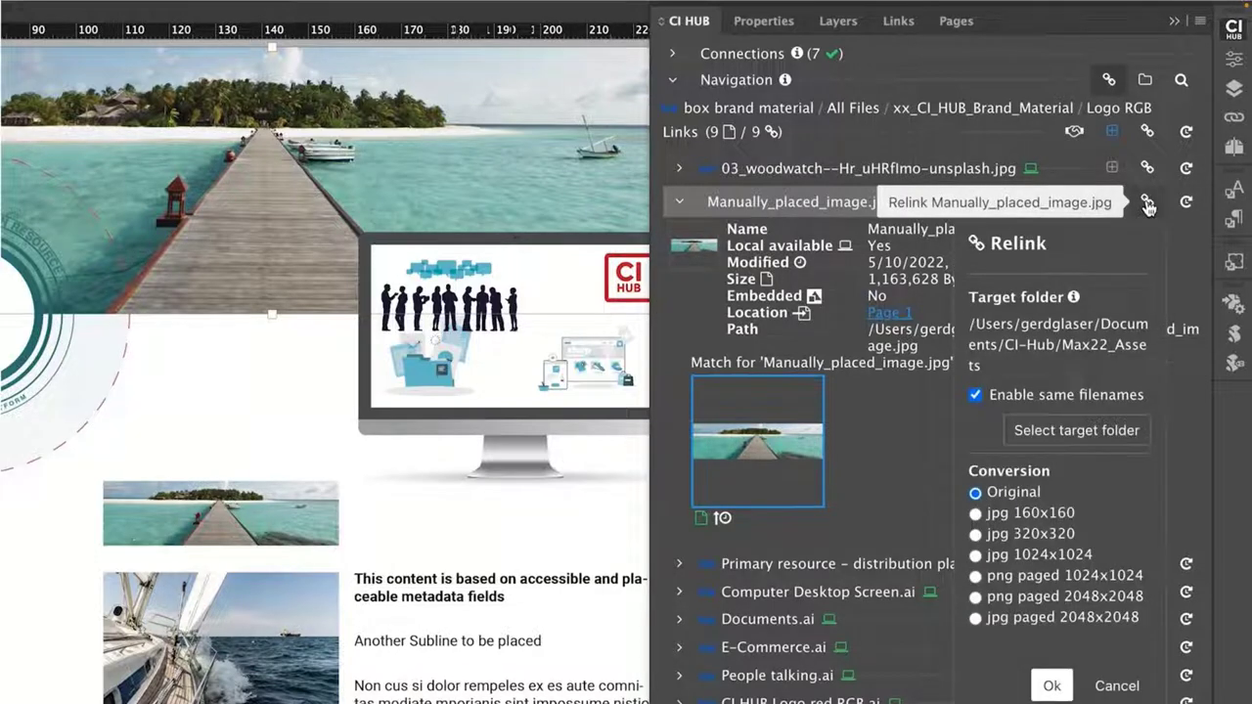
pyautogui.click(1052, 686)
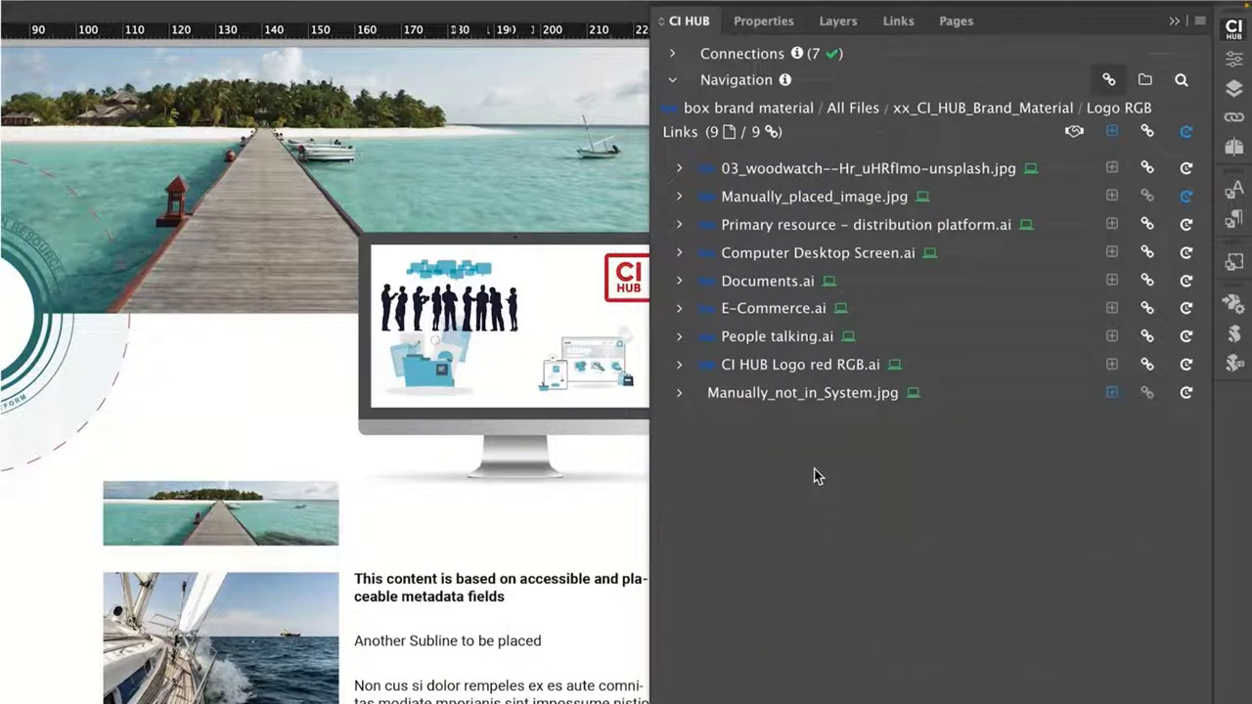
# - Add Manually_not_in_System.jpg to the 03_Images folder of the box my images connection, with relink
pyautogui.click(1112, 394)
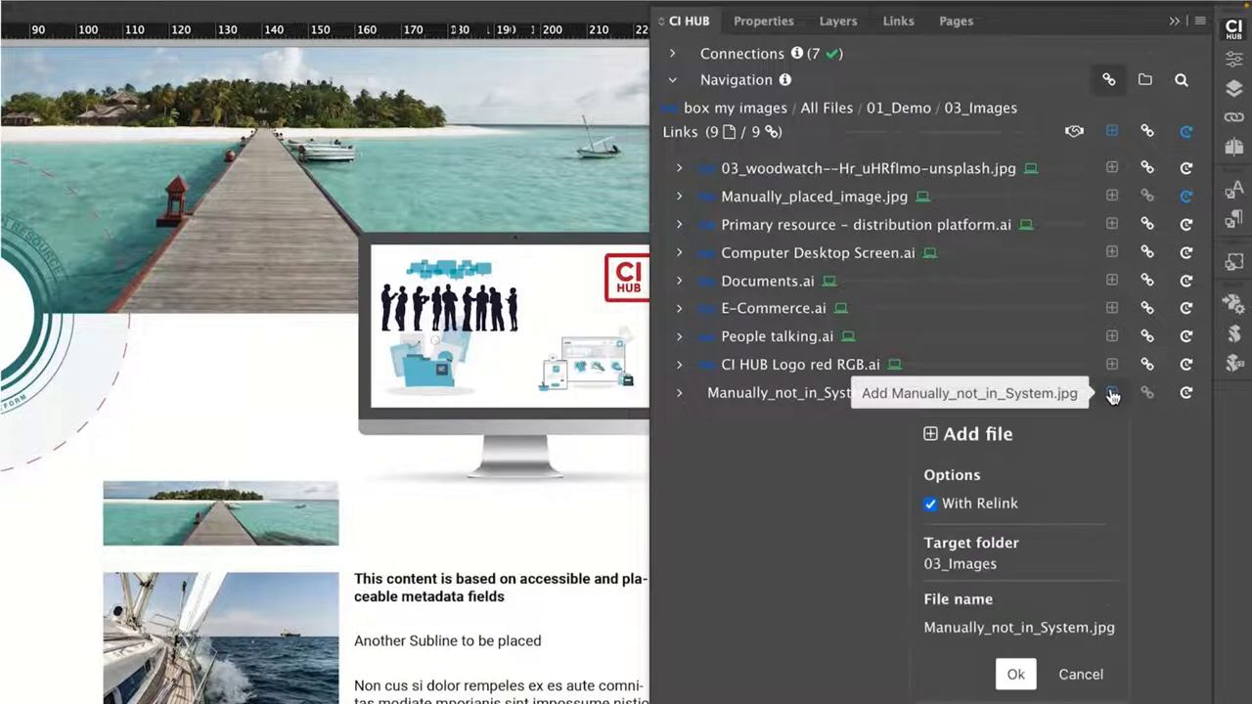
pyautogui.click(1015, 677)
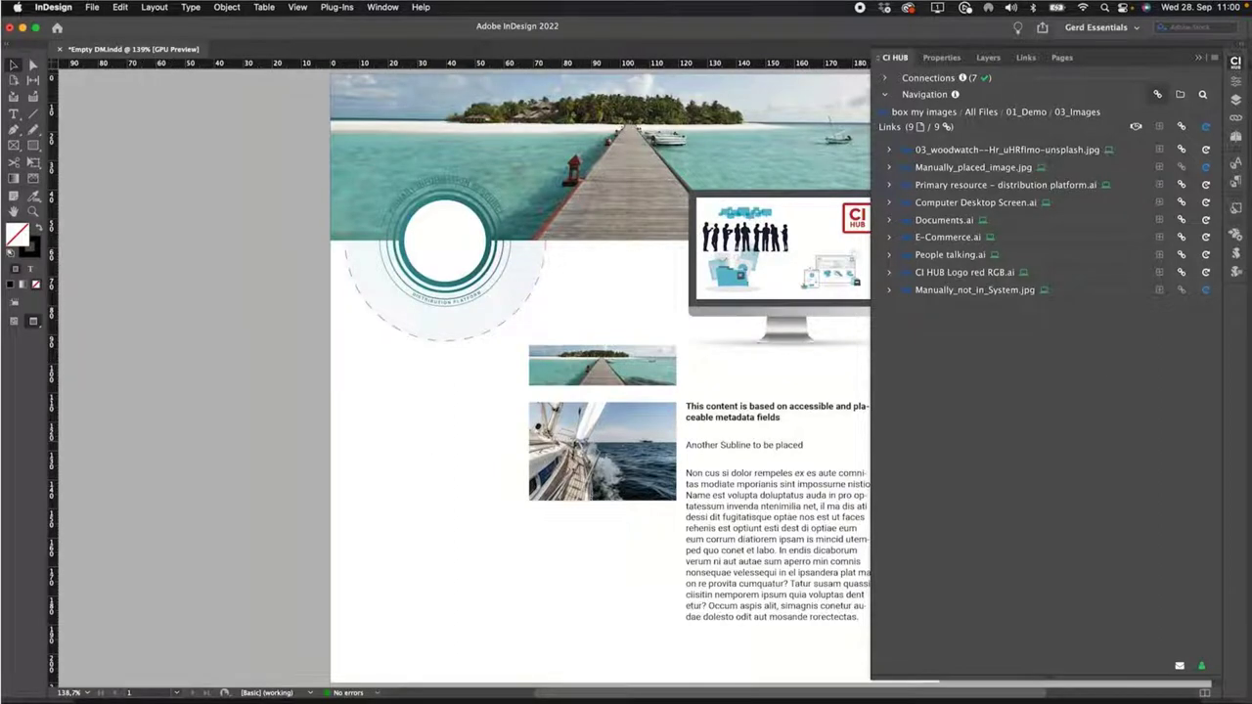
# - View the page unobstructed, and switch the CI HUB folder navigation to the box my docs connection
pyautogui.click(1198, 59)
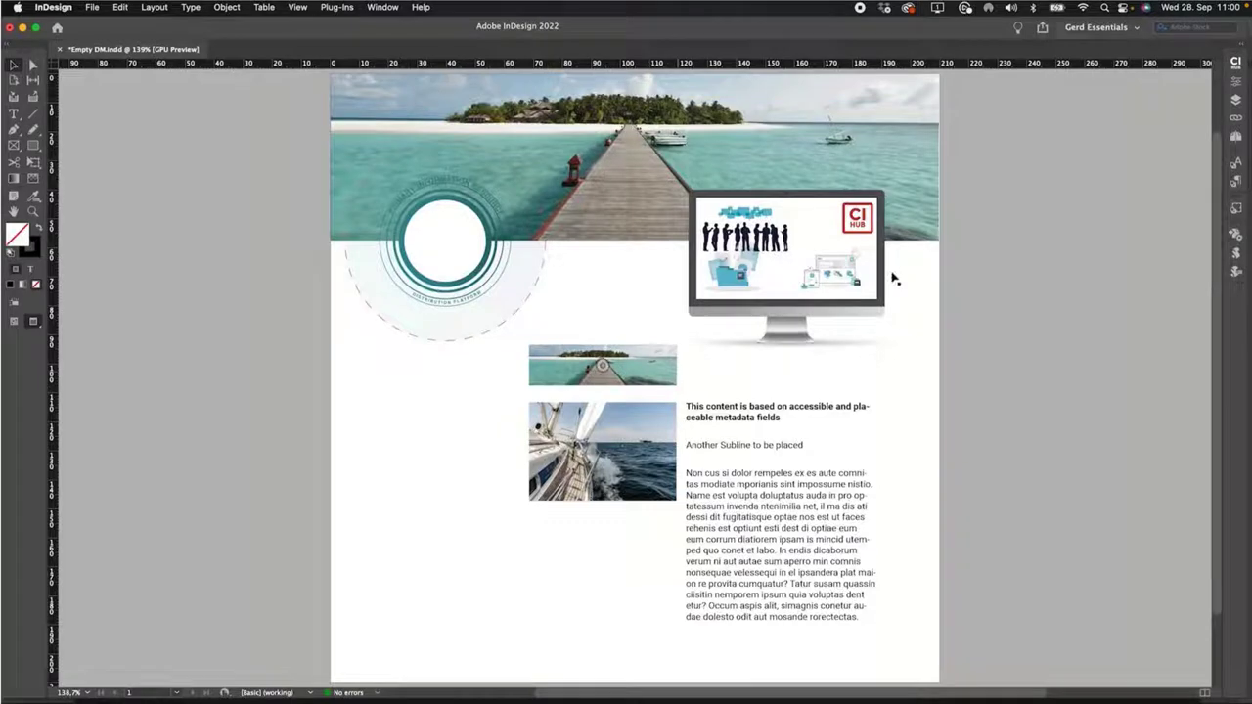
pyautogui.click(1235, 63)
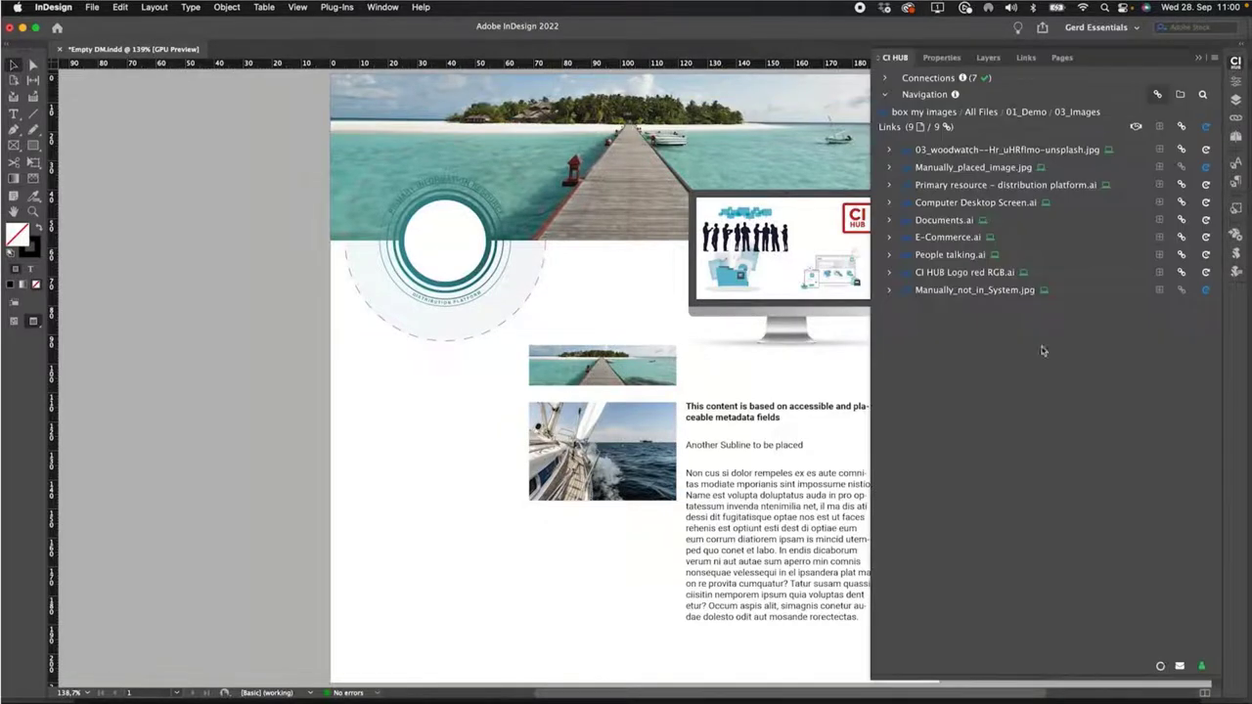
pyautogui.click(1180, 94)
pyautogui.click(920, 113)
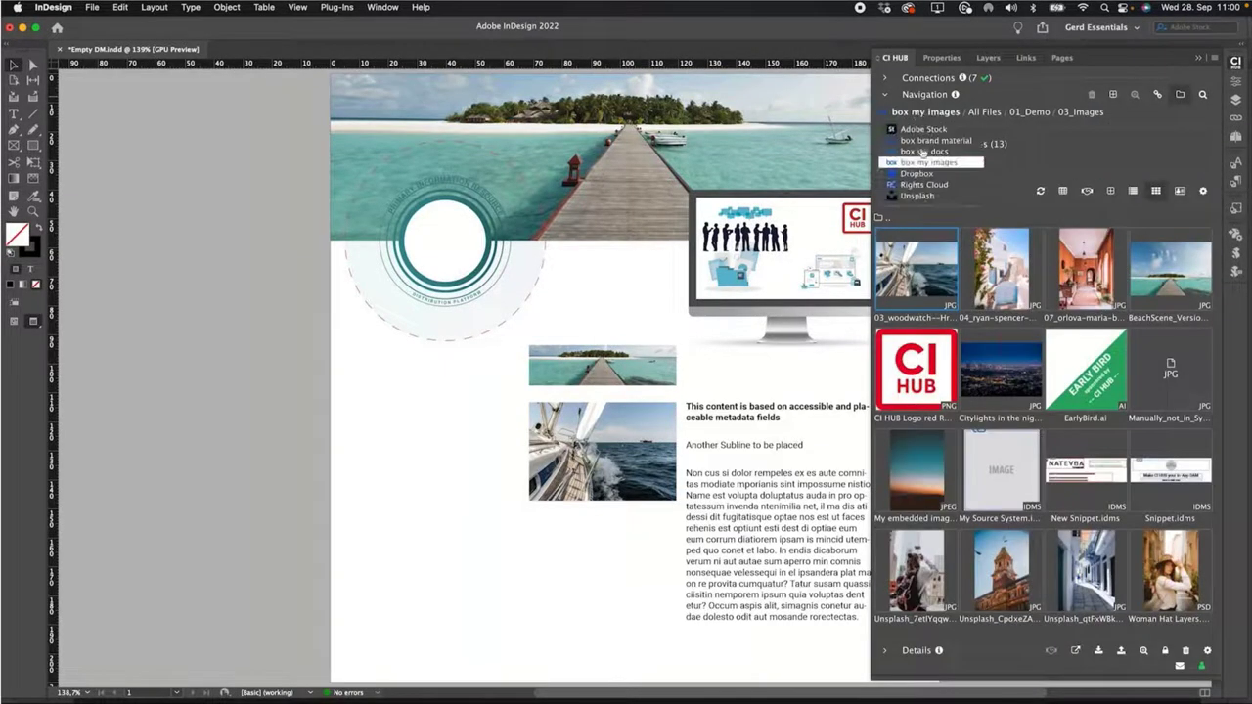
pyautogui.click(923, 152)
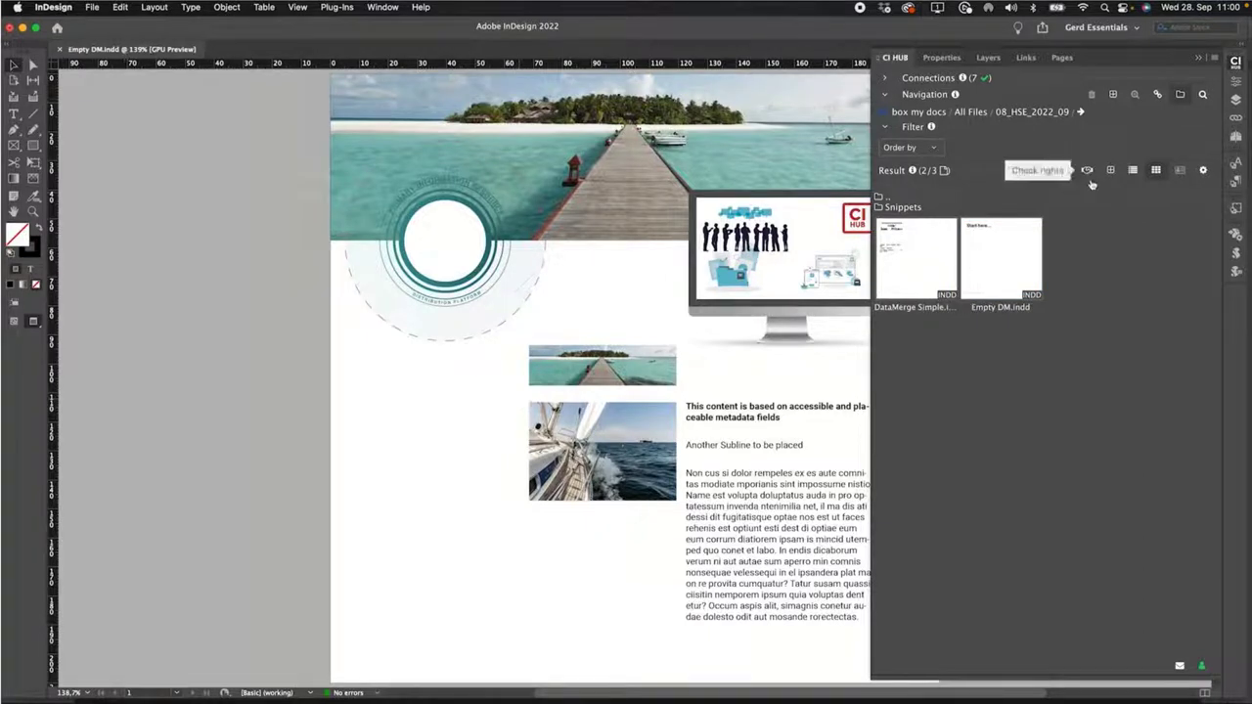
# - Update Empty DM.indd in the 08_HSE_2022_09 folder with the active InDesign document Empty DM.indd
pyautogui.click(1001, 256)
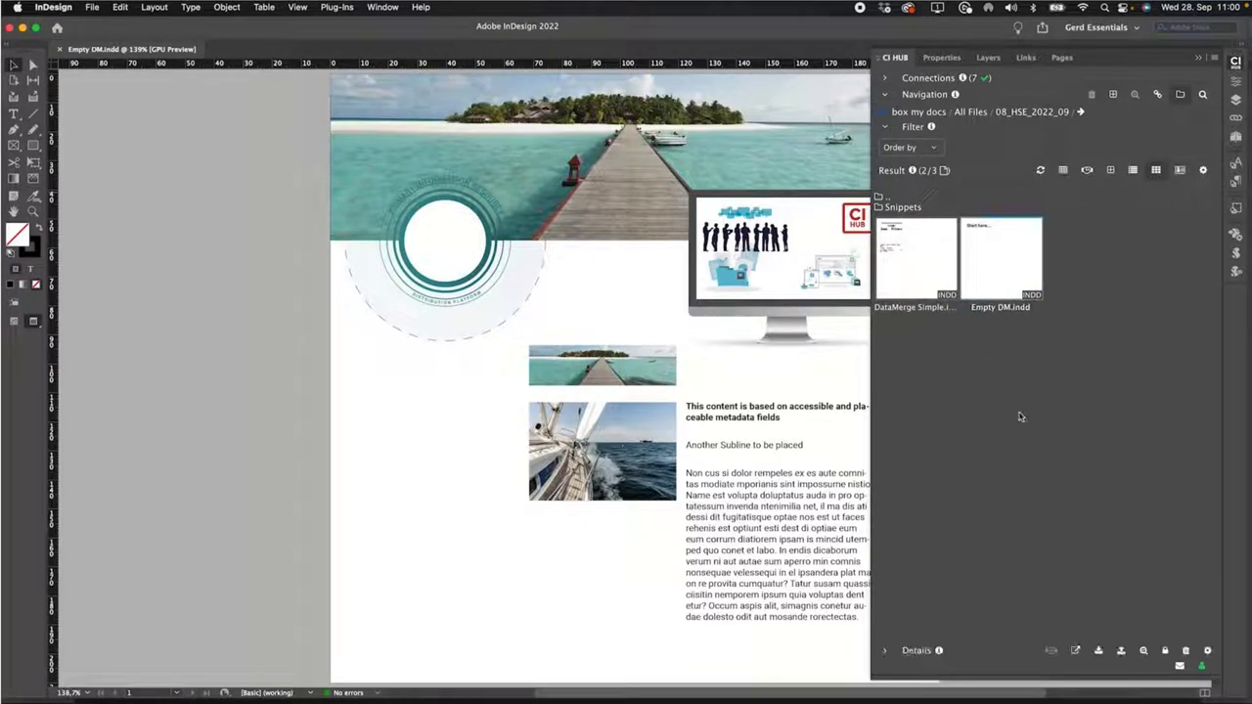
pyautogui.click(1120, 652)
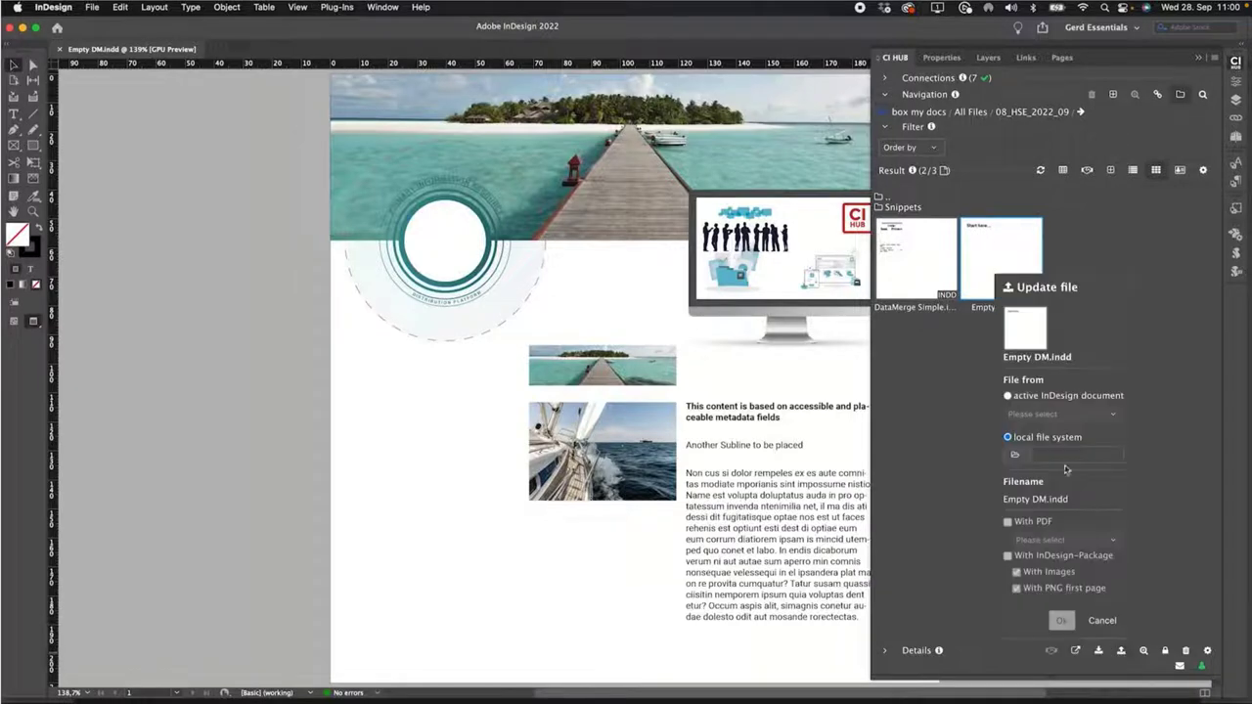
pyautogui.click(1045, 415)
pyautogui.click(1036, 438)
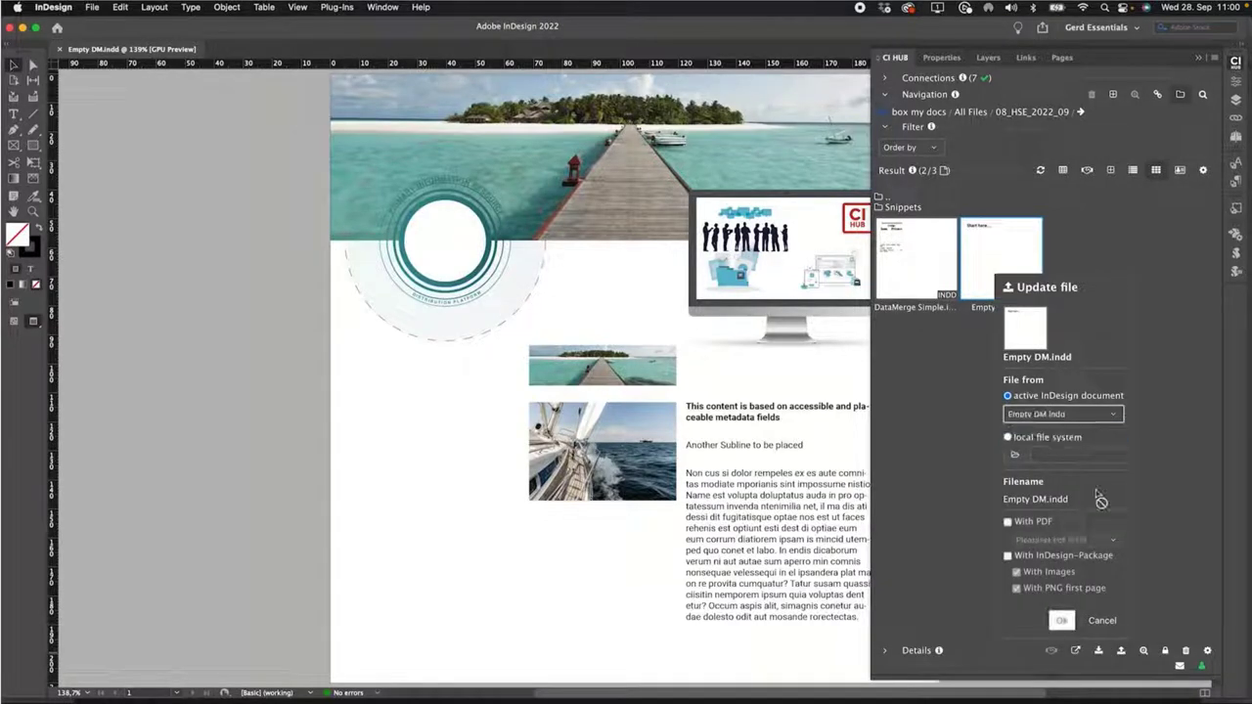
pyautogui.click(1062, 620)
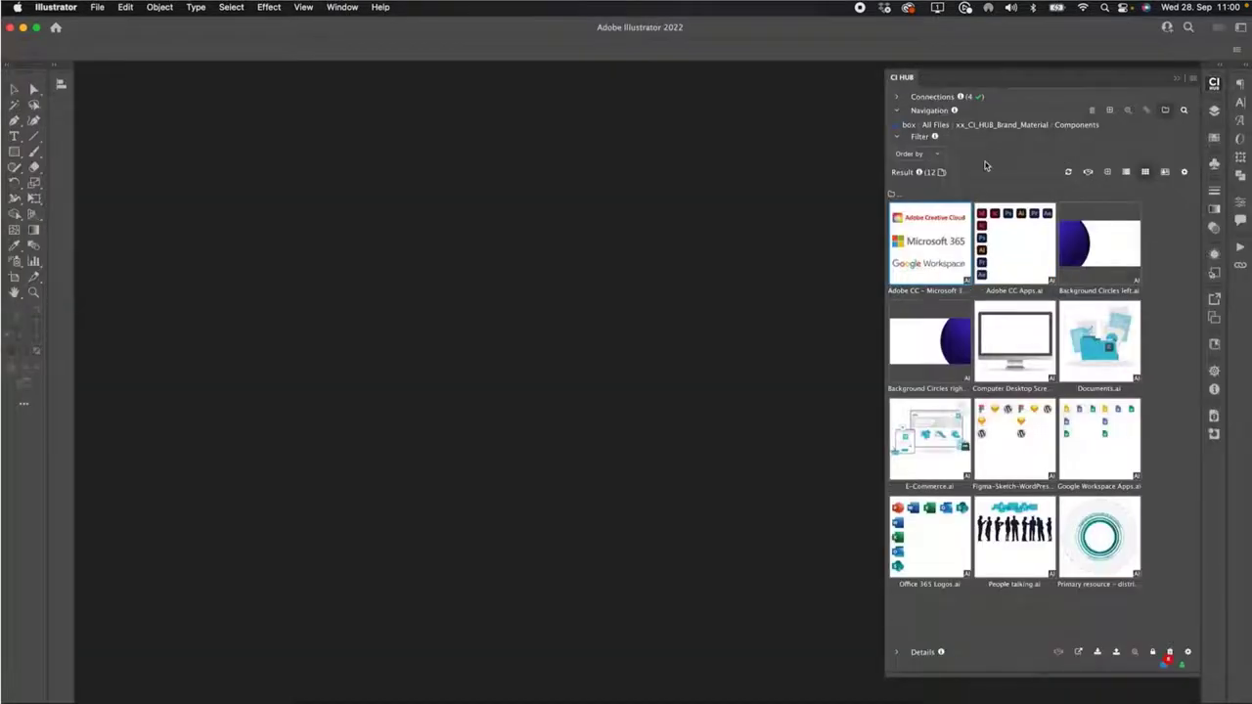
# - In Illustrator, open Primary resource – distribution platform.ai from the Components folder and show its YourDAM layer
pyautogui.rightClick(1115, 538)
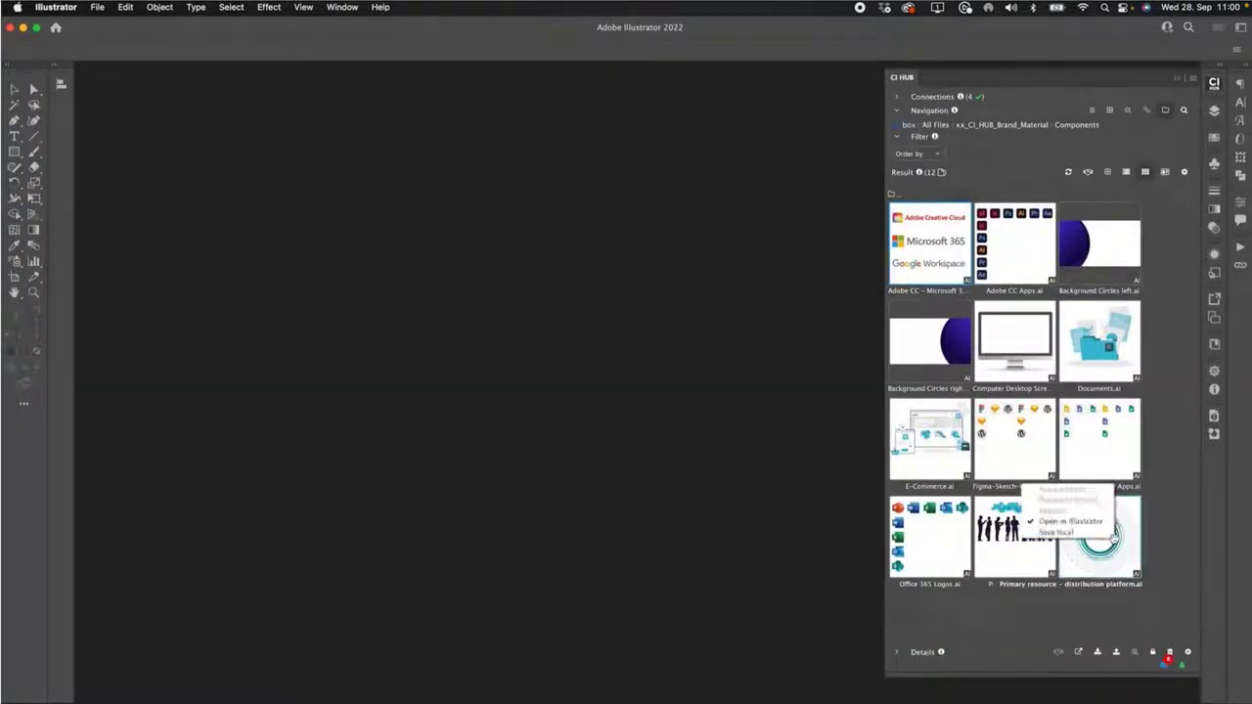
pyautogui.click(1080, 528)
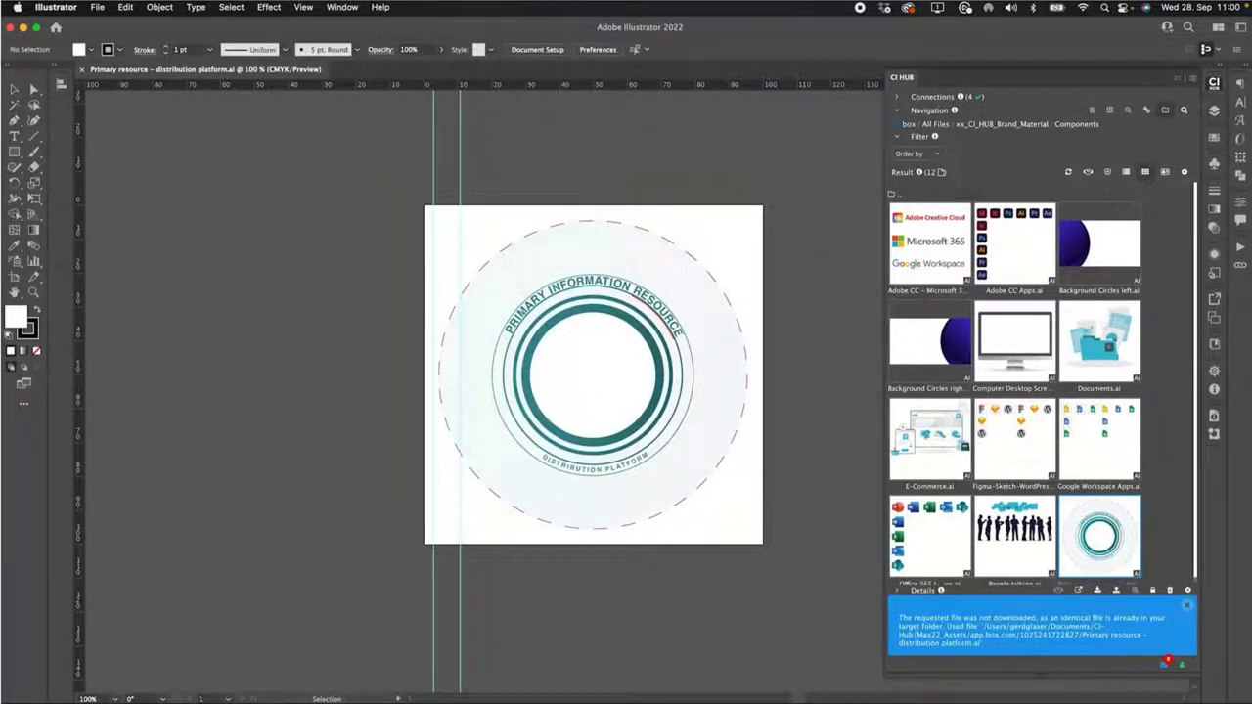
pyautogui.click(1214, 111)
pyautogui.click(1000, 125)
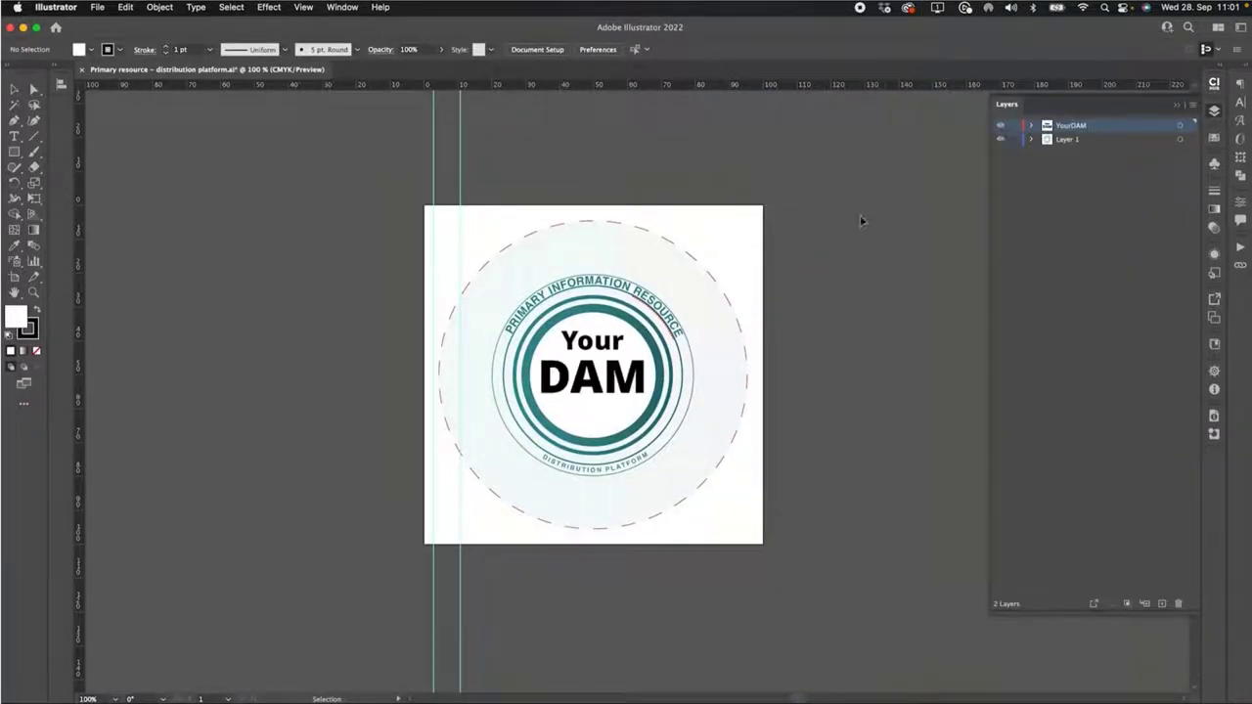
# - Update Primary resource – distribution platform.ai in the box Components folder with the active Illustrator document
pyautogui.click(1175, 108)
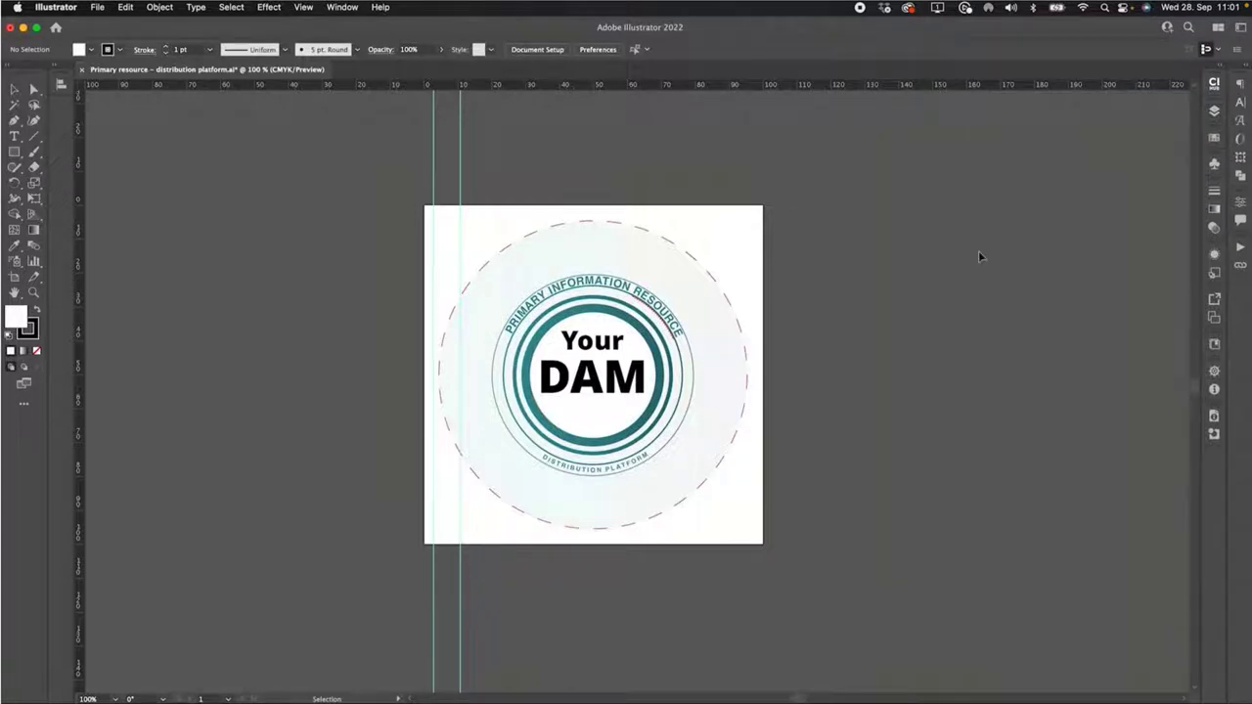
pyautogui.click(1214, 86)
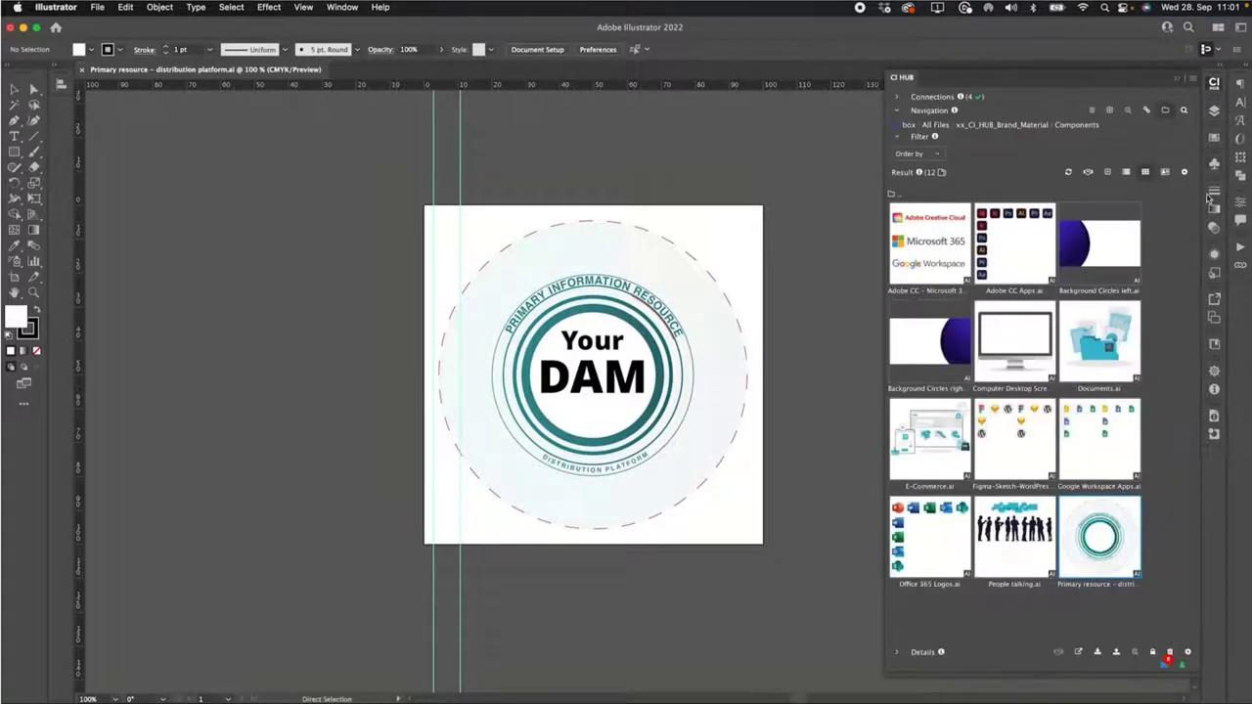
pyautogui.click(1114, 653)
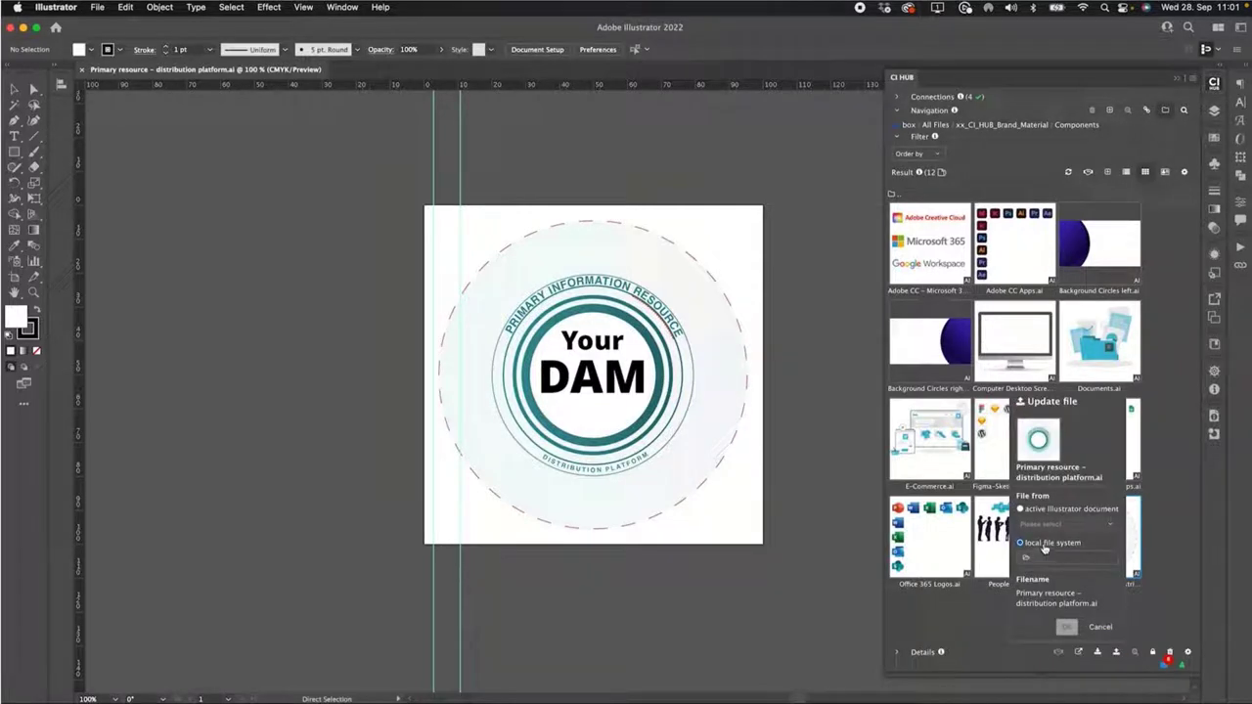
pyautogui.click(1043, 510)
pyautogui.click(1066, 524)
pyautogui.click(1066, 524)
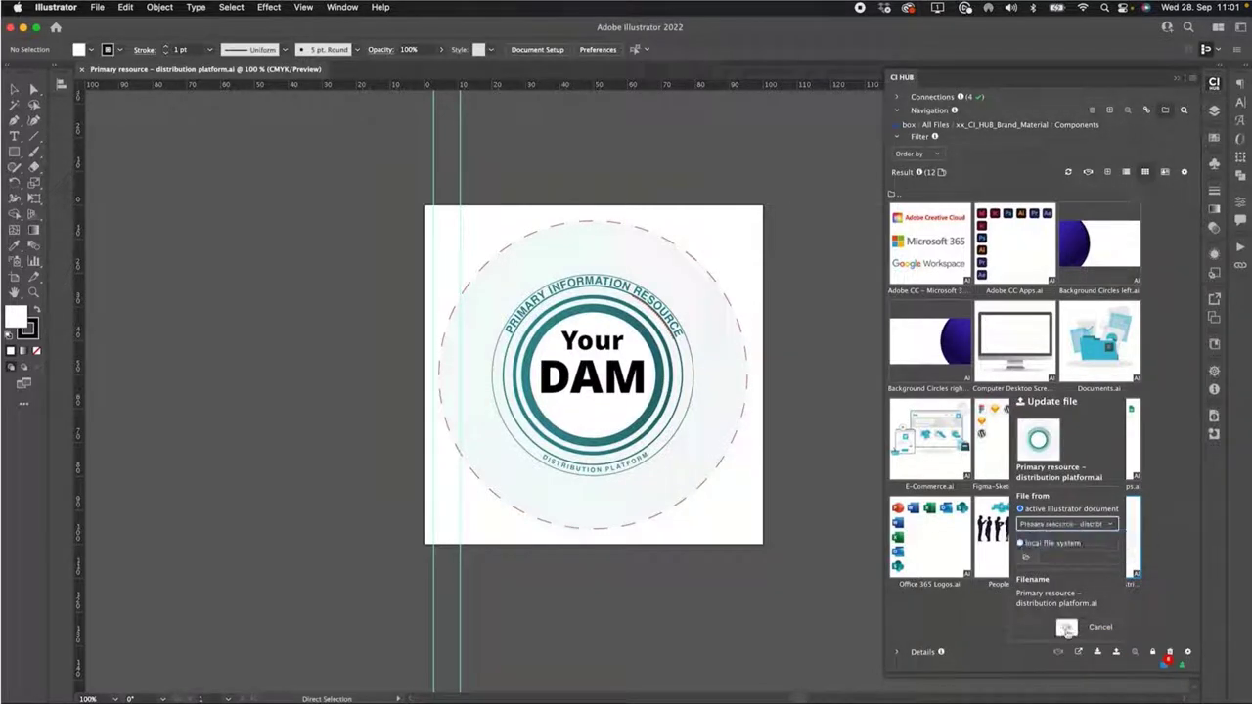
pyautogui.click(1066, 628)
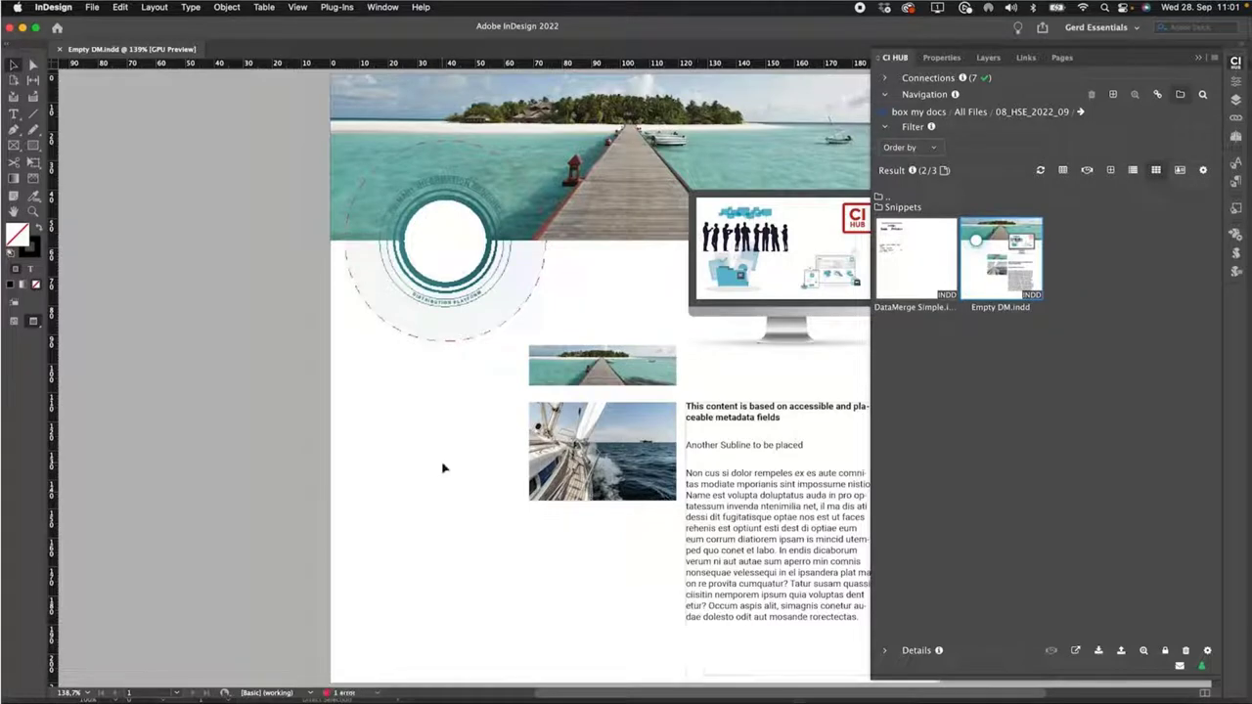
pyautogui.hscroll(2, 618, 416)
pyautogui.hscroll(5, 618, 416)
pyautogui.hscroll(-2, 616, 413)
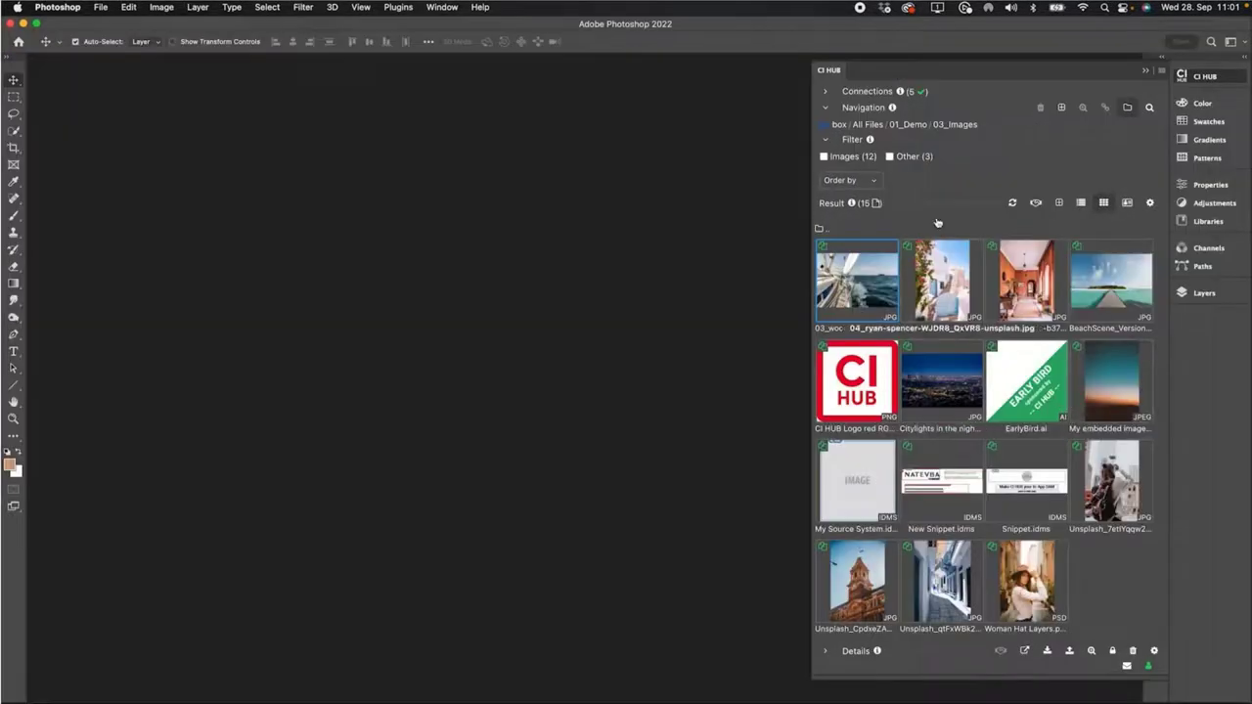
# - In Photoshop, open 03_woodwatch--Hr_uHRfImo-unsplash.jpg from the box 01_Demo/03_Images folder and view it unobstructed
pyautogui.click(858, 128)
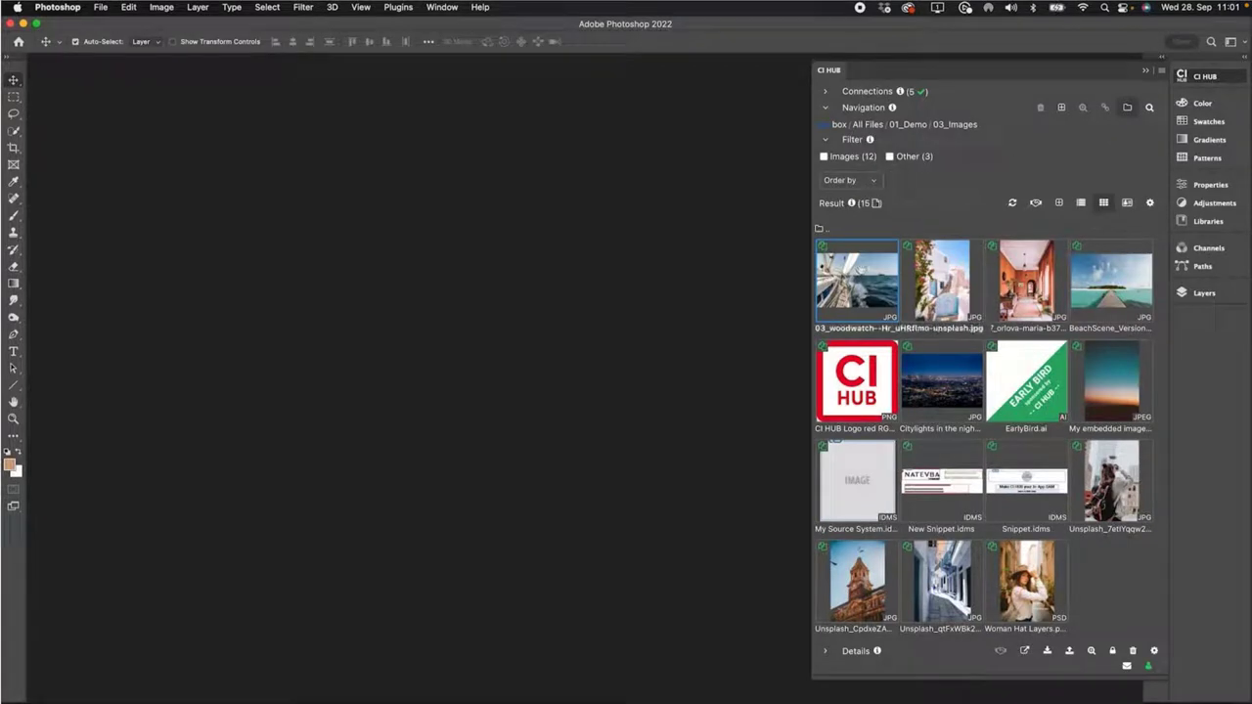
pyautogui.rightClick(859, 268)
pyautogui.click(894, 314)
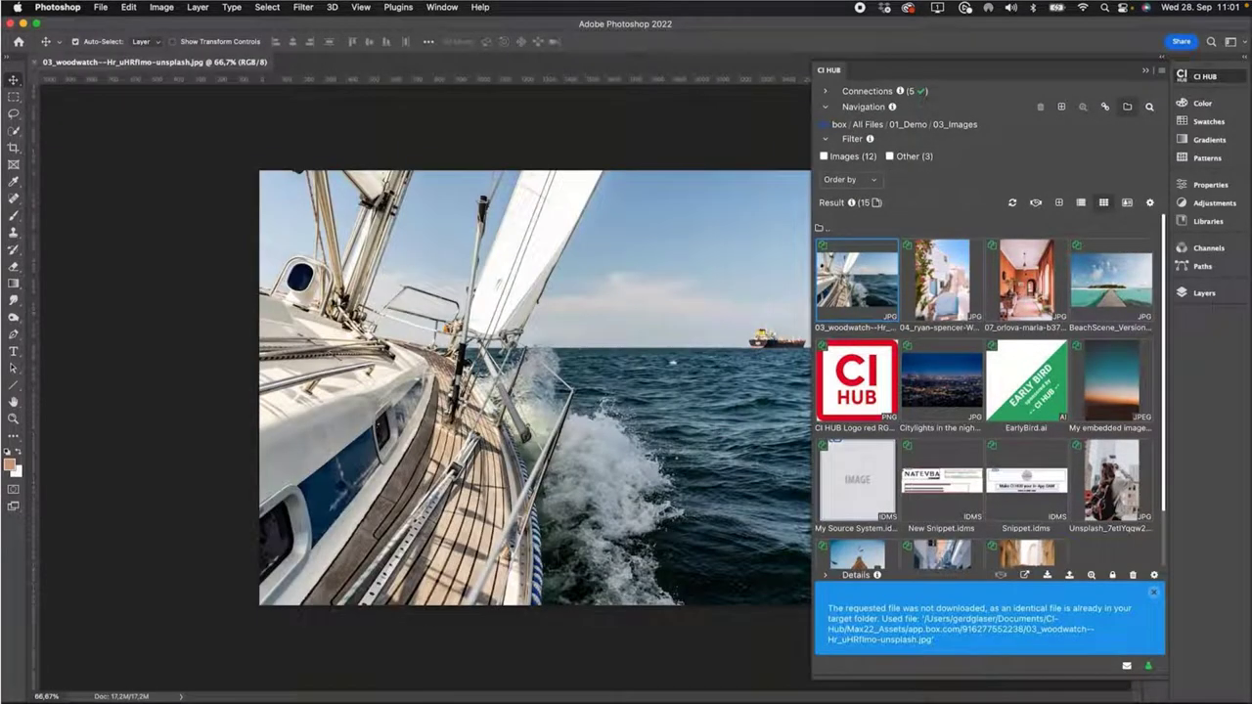
pyautogui.click(1154, 591)
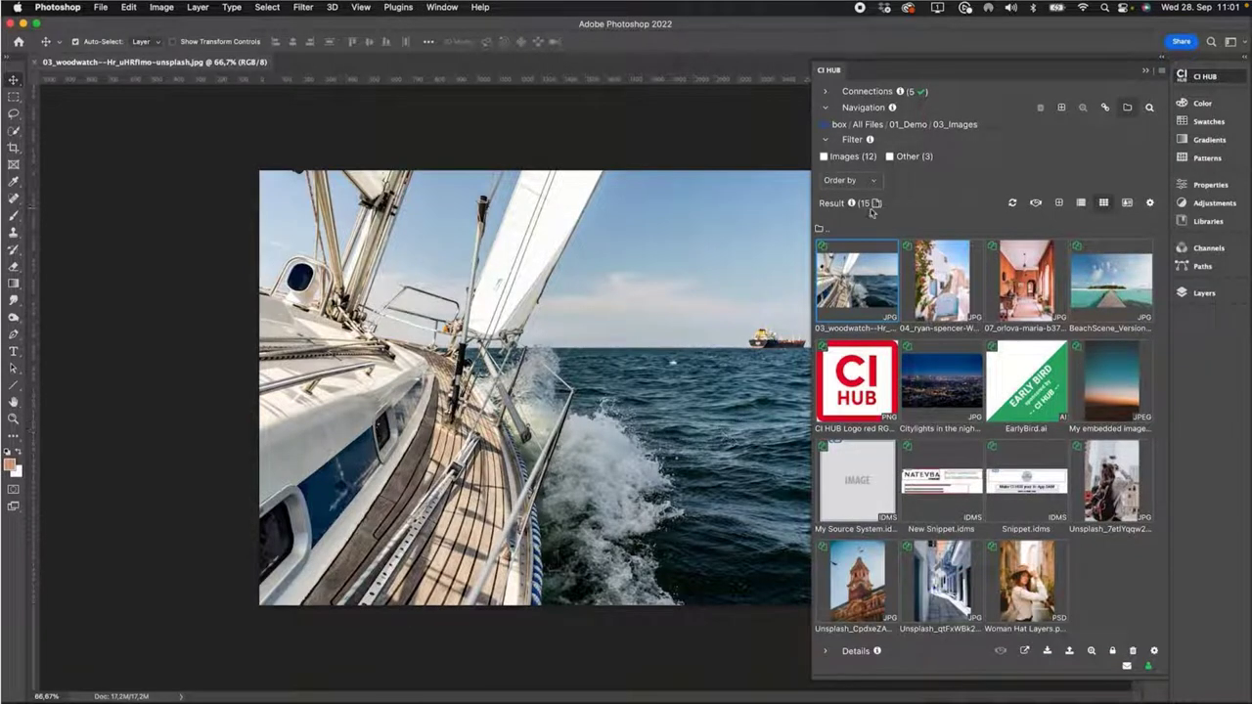
pyautogui.click(1144, 75)
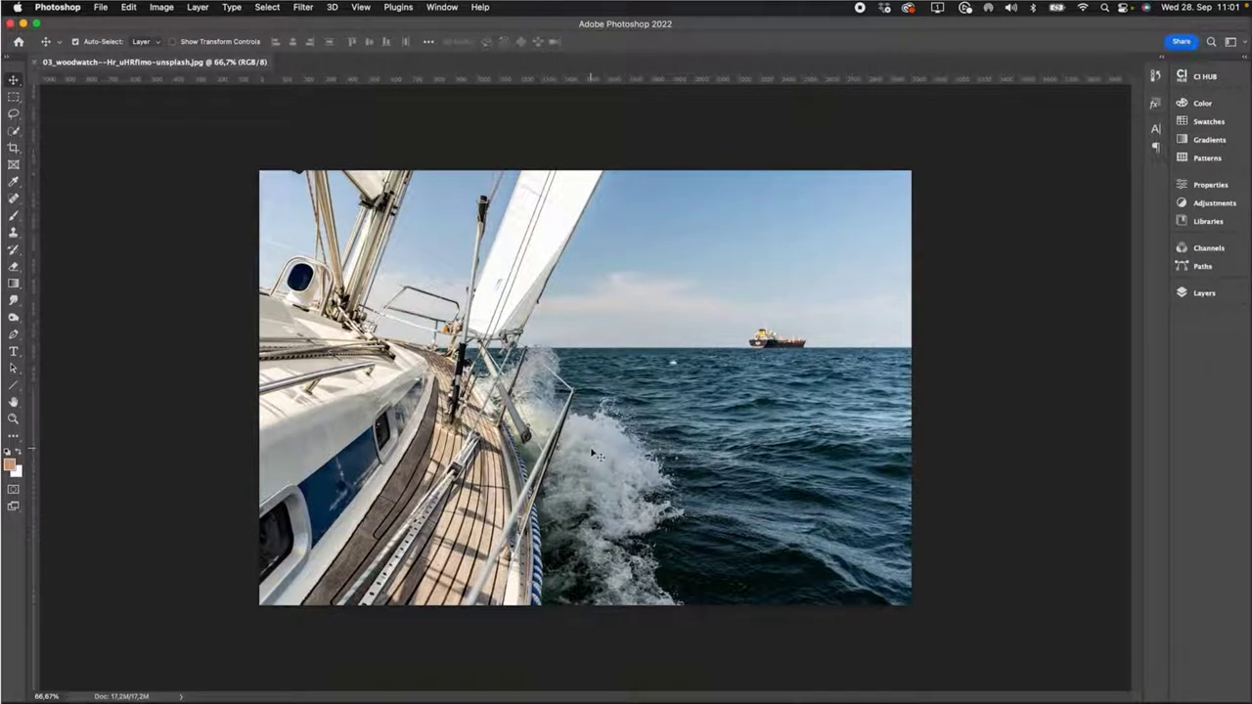
# - Strongly increase the sailing photo's saturation with a Hue/Saturation adjustment
pyautogui.press('super+u')
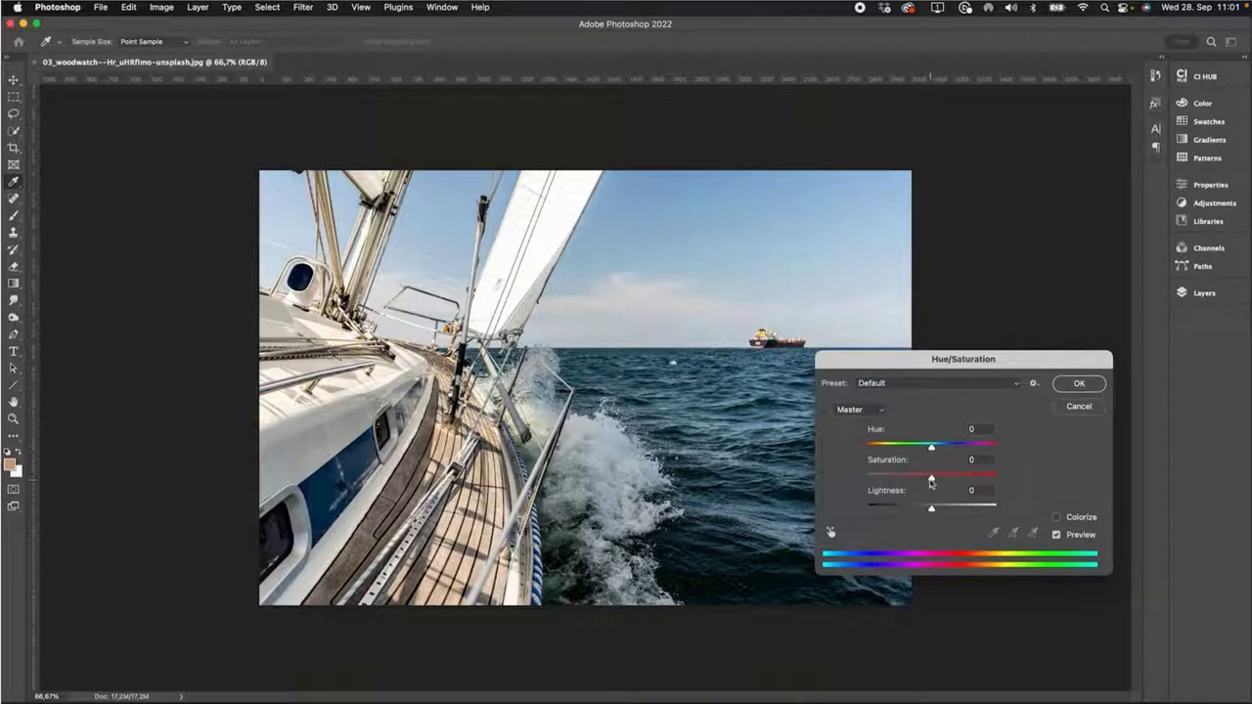
pyautogui.moveTo(933, 480); pyautogui.dragTo(983, 483)
pyautogui.click(1080, 383)
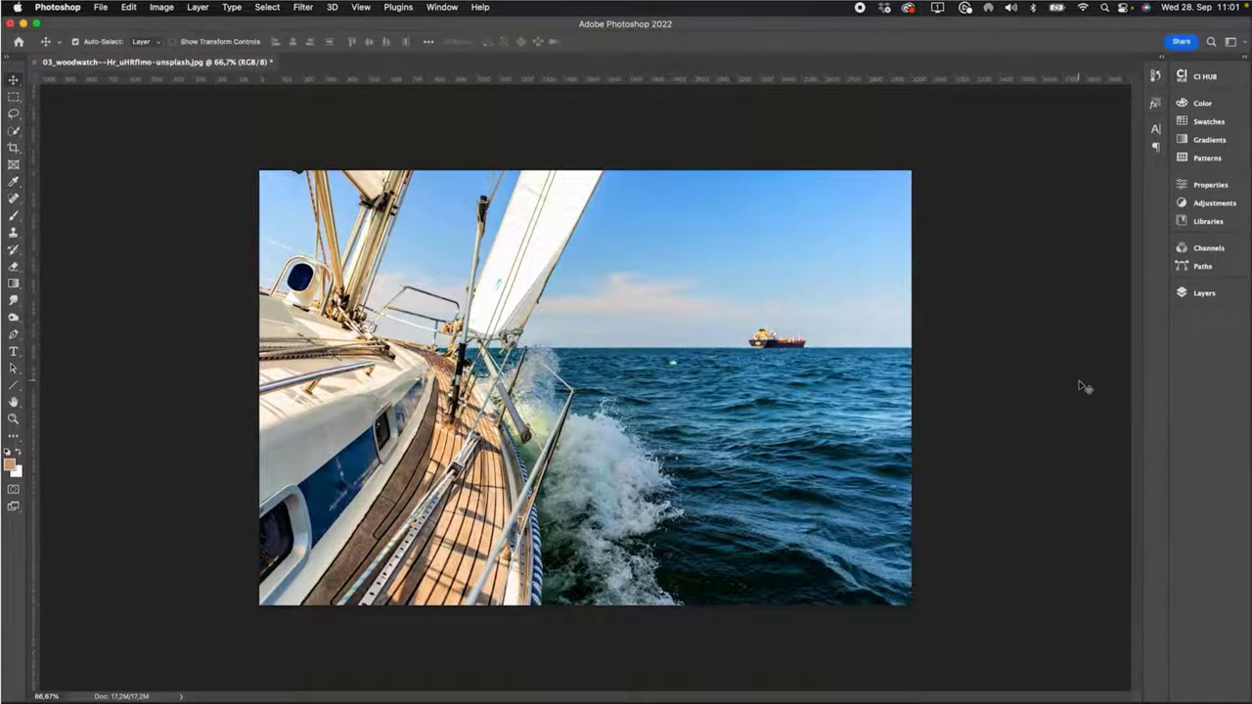
# - Remove the cargo ship from the horizon with the Clone Stamp tool, sampling the empty horizon beside it
pyautogui.press('s')
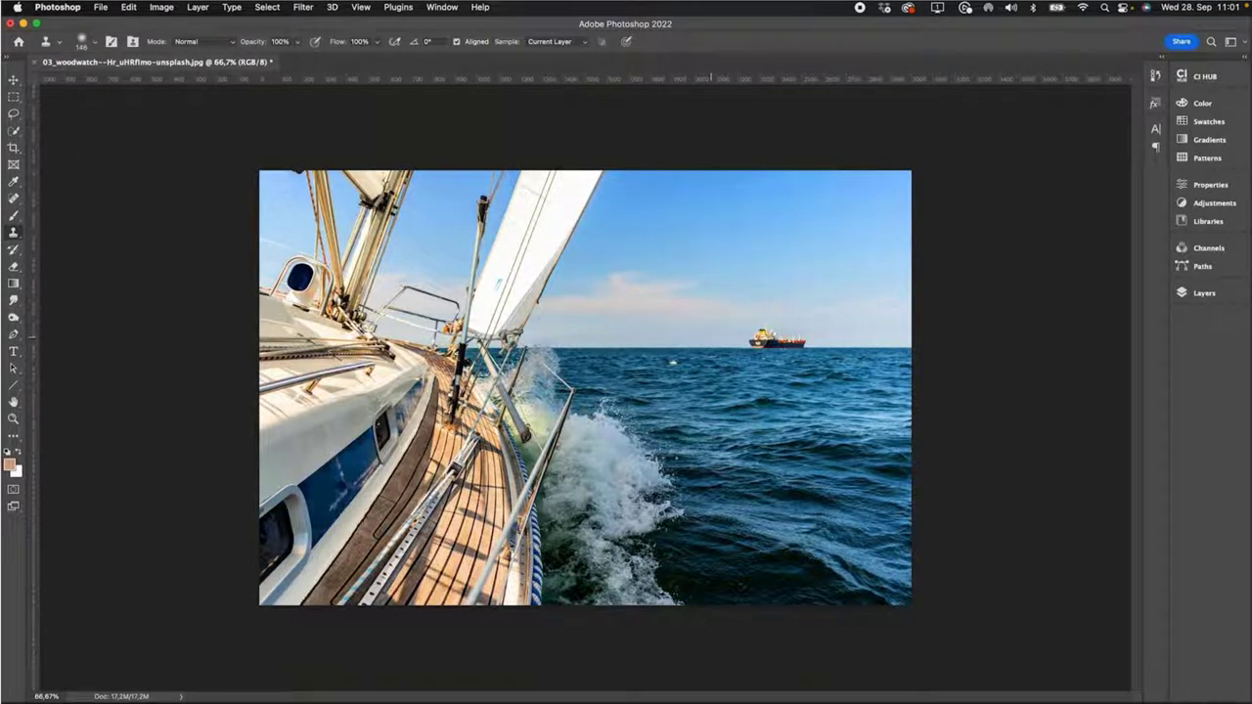
pyautogui.keyDown('alt'); pyautogui.click(710, 337); pyautogui.keyUp('alt')
pyautogui.moveTo(749, 343)
pyautogui.mouseDown()
pyautogui.moveTo(804, 342)
pyautogui.moveTo(776, 341)
pyautogui.mouseUp()
pyautogui.click(810, 350)
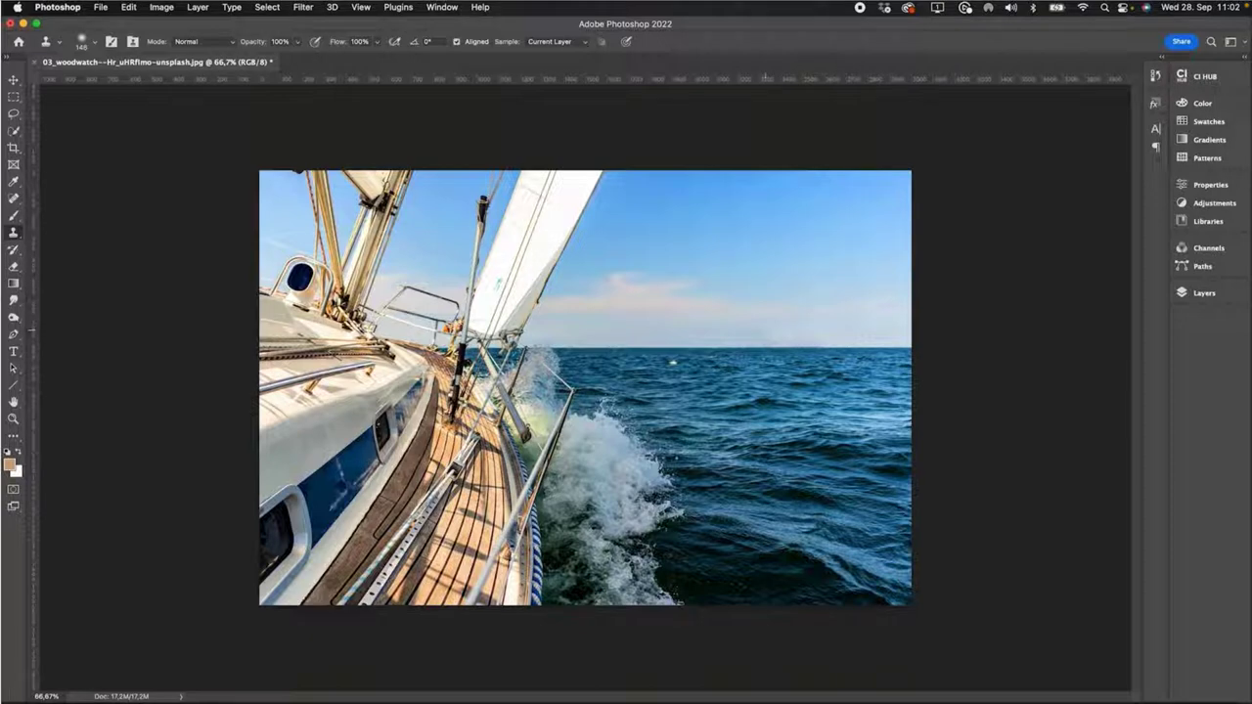
pyautogui.click(13, 81)
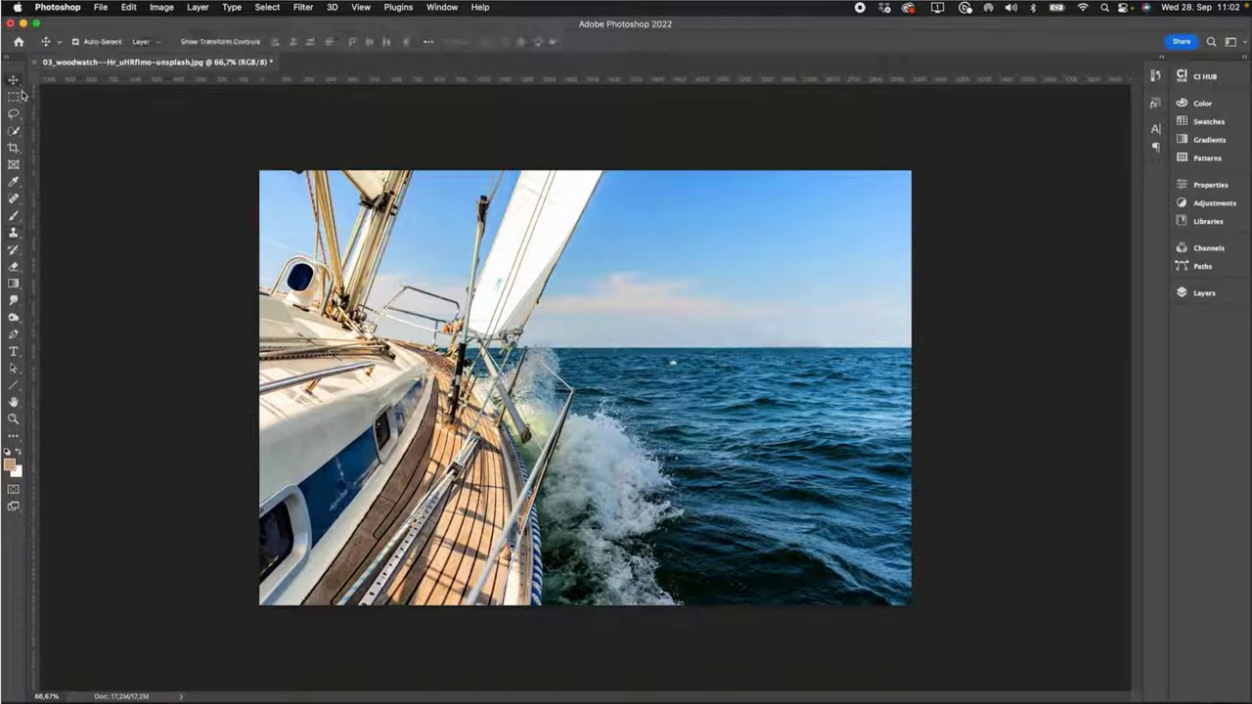
# - Update 03_woodwatch--Hr_uHRfImo-unsplash.jpg in the 03_Images folder with the active Photoshop document
pyautogui.click(1199, 76)
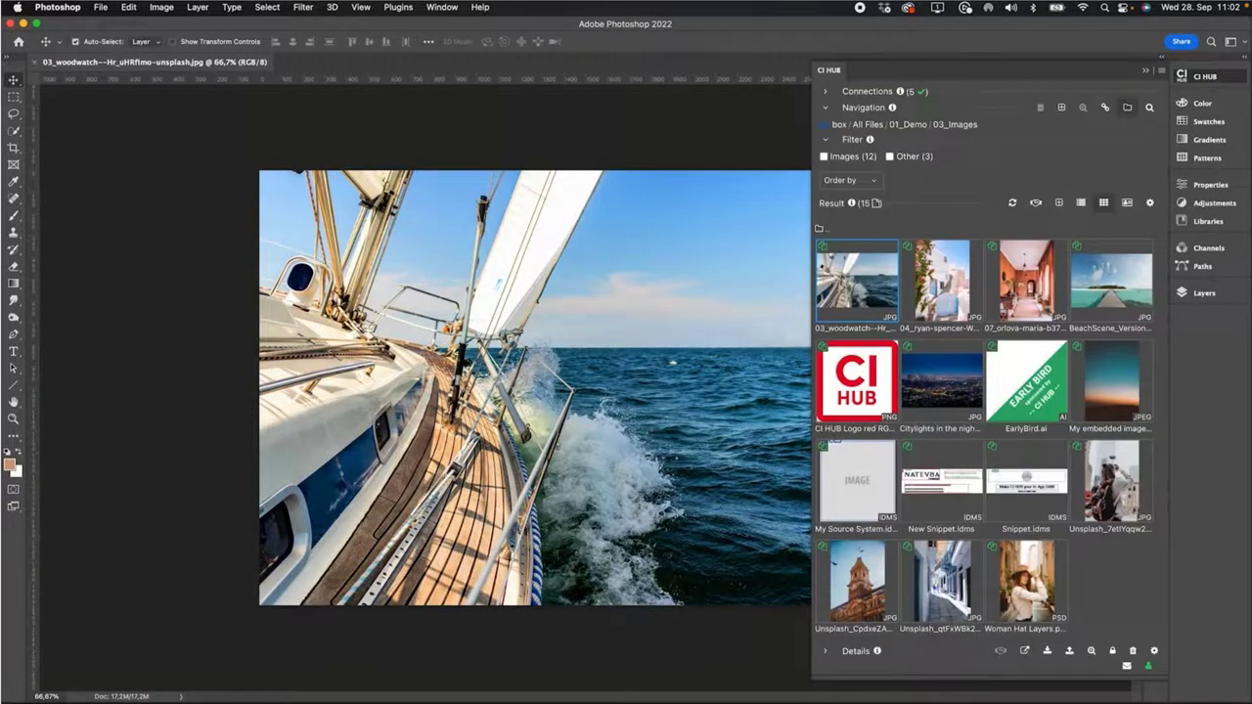
pyautogui.click(1070, 654)
pyautogui.click(993, 499)
pyautogui.click(1007, 524)
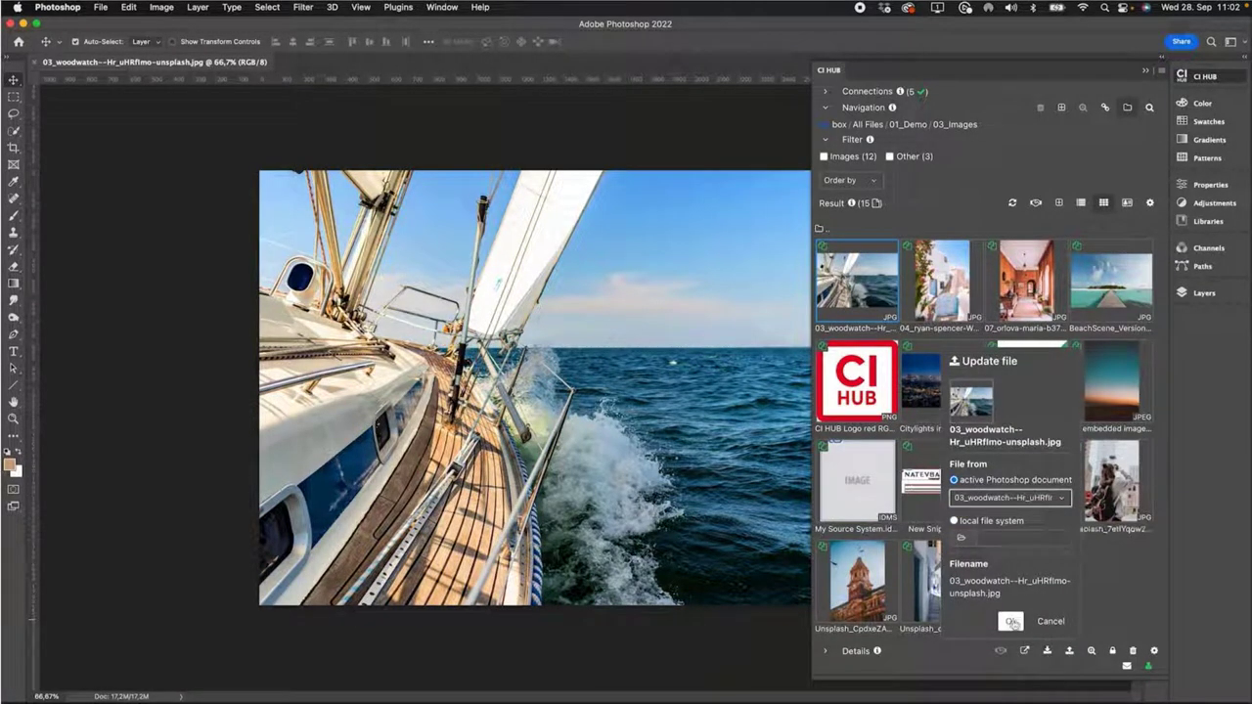
pyautogui.click(1011, 621)
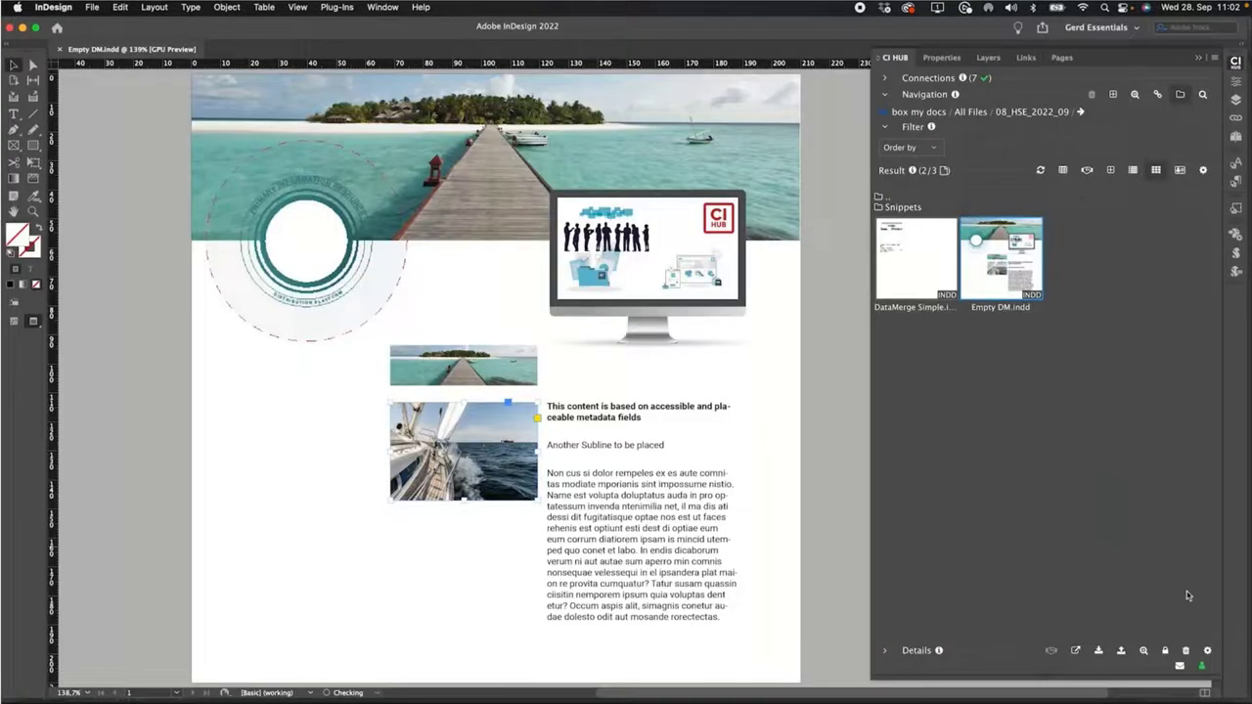
# - Back in InDesign, show the CI HUB links of Empty DM.indd and check the status of all linked files
pyautogui.click(833, 411)
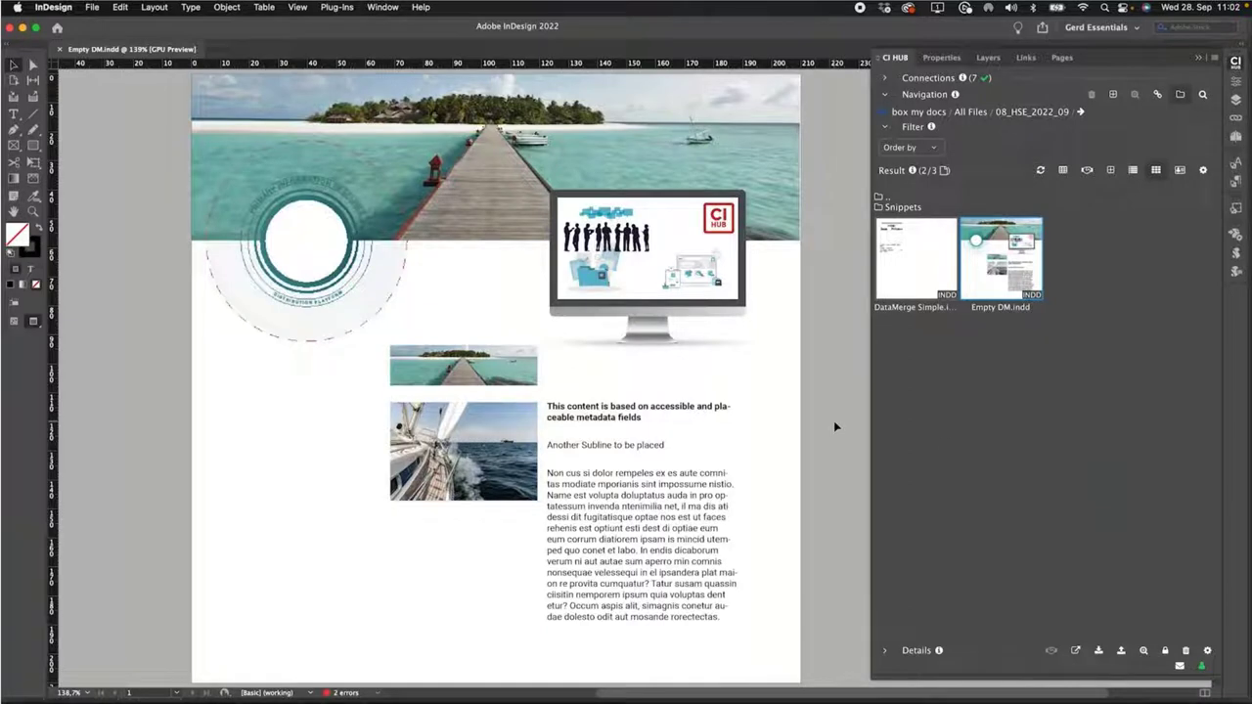
pyautogui.click(1157, 95)
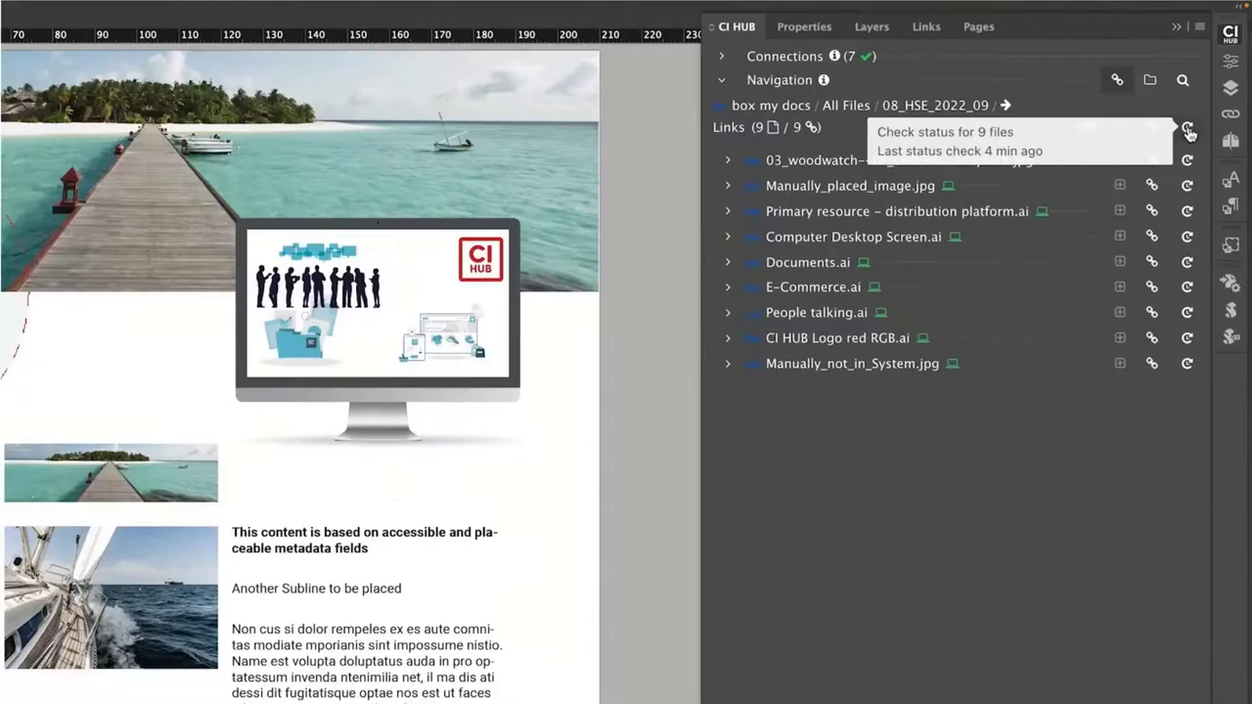
pyautogui.click(1205, 127)
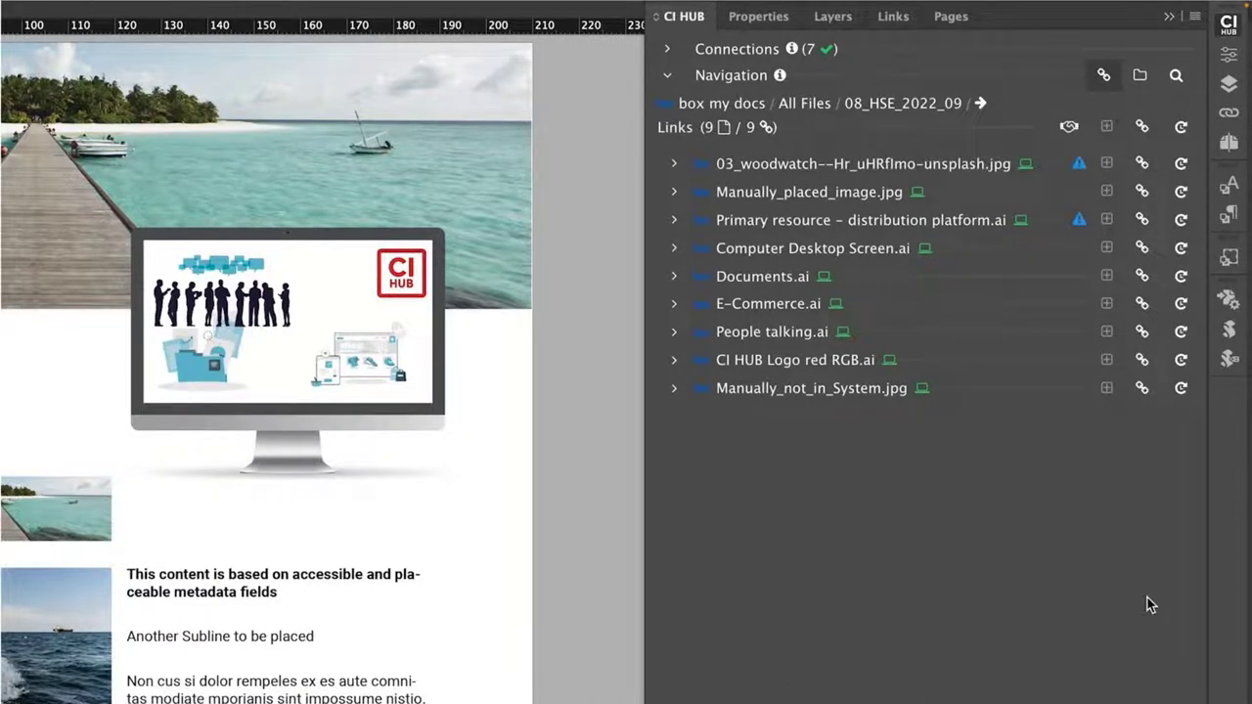
pyautogui.moveTo(1079, 164)
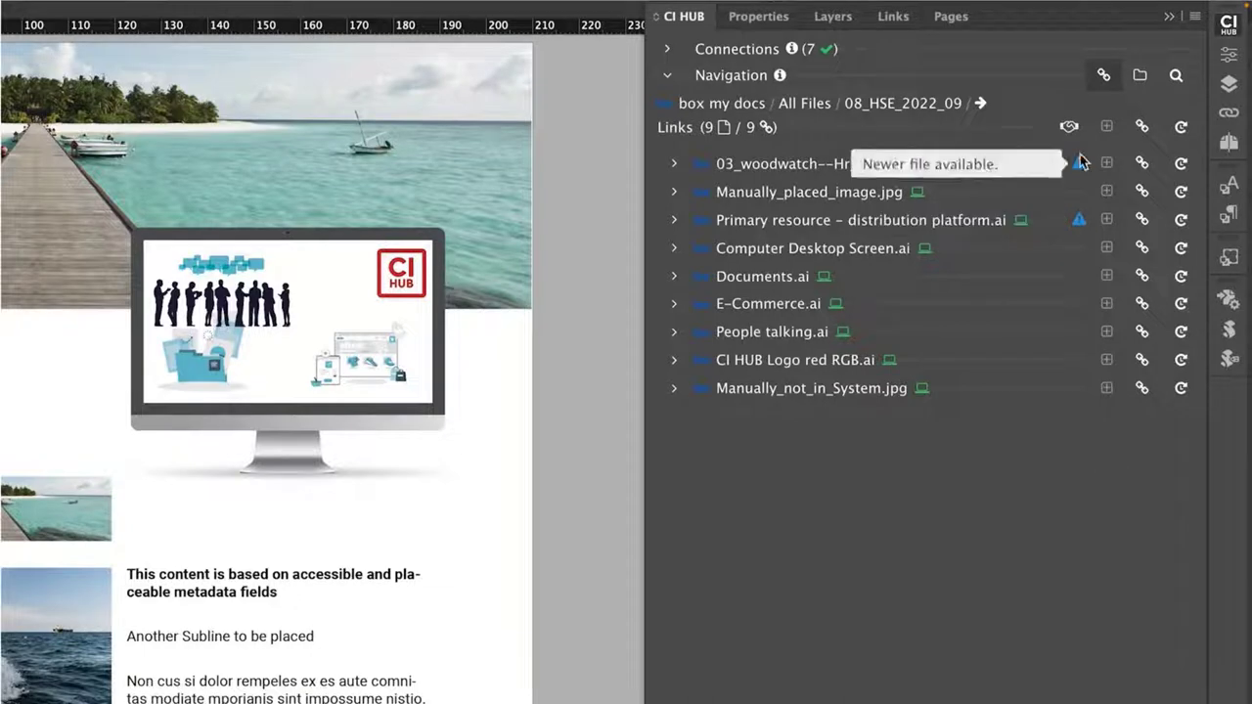
# - Relink Primary resource – distribution platform.ai to its newest version with the Your DAM logo, using Original conversion
pyautogui.click(673, 220)
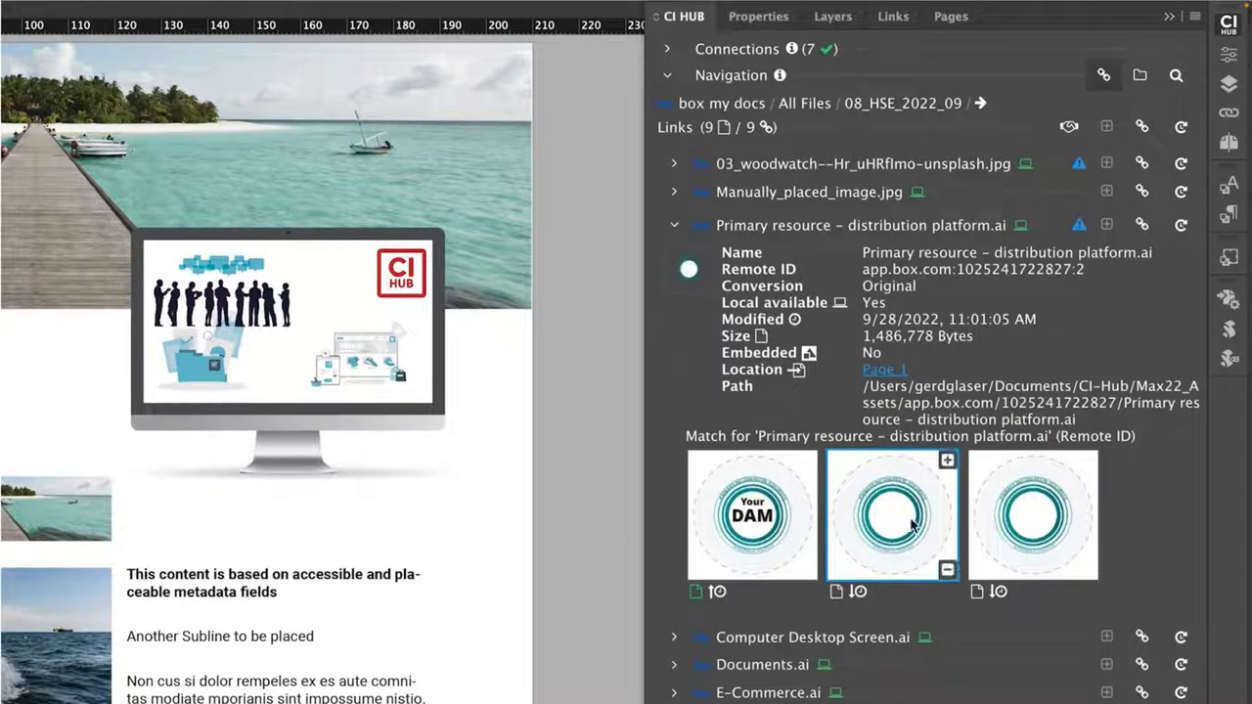
pyautogui.click(745, 521)
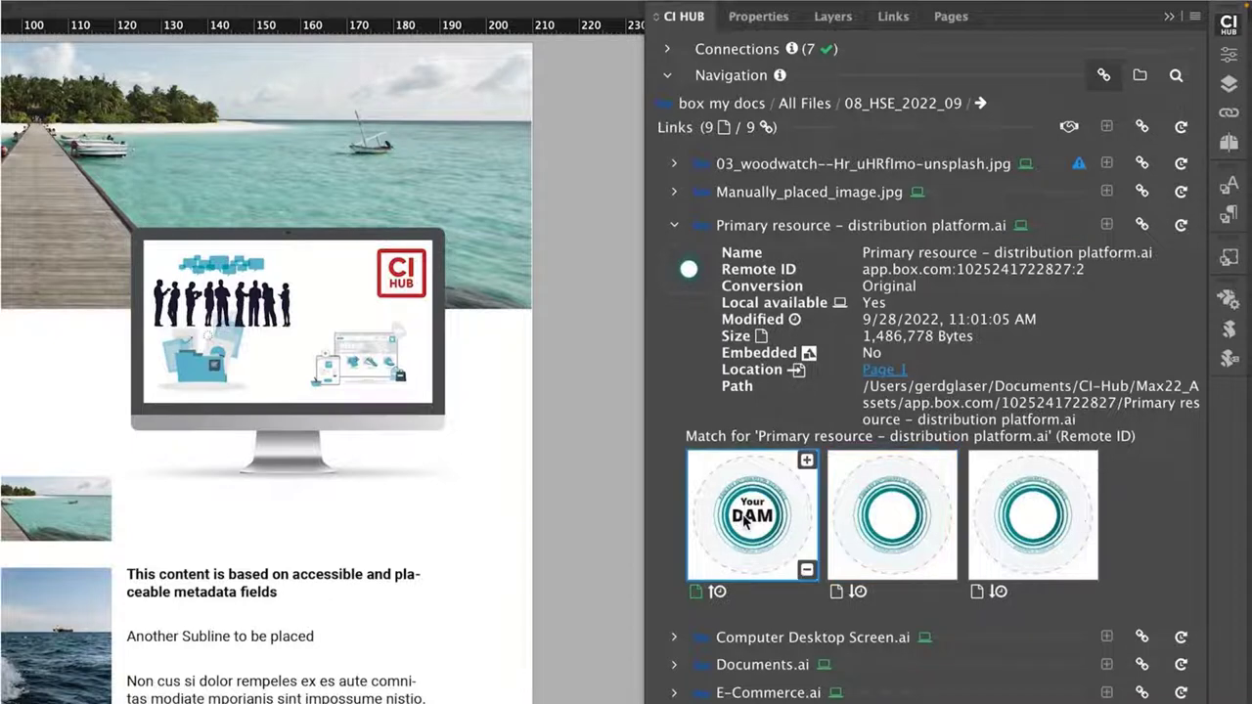
pyautogui.click(1142, 227)
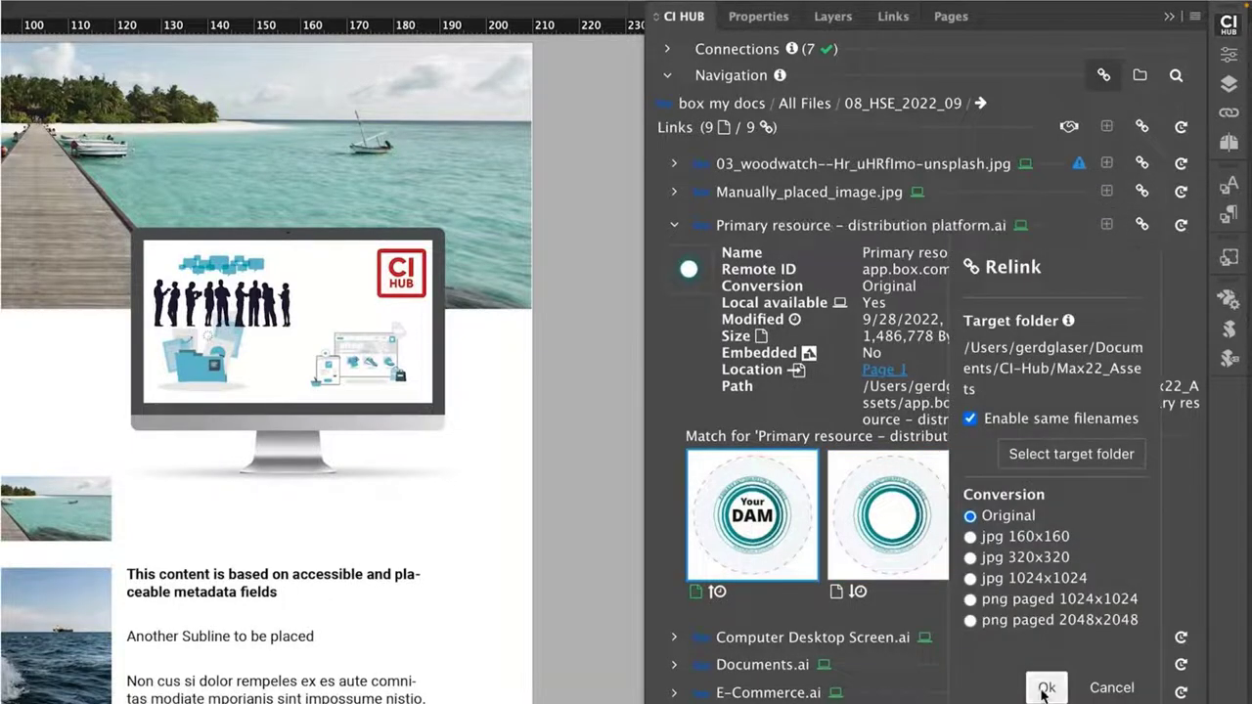
pyautogui.click(1045, 689)
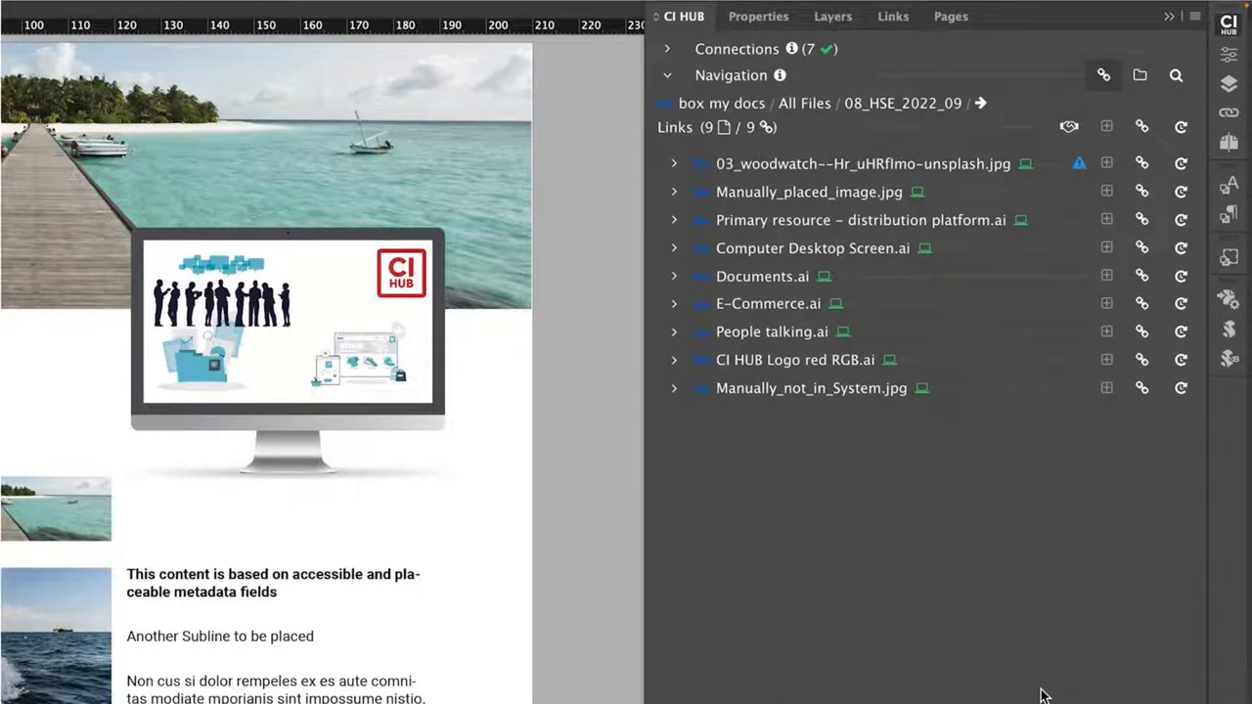
# - Relink 03_woodwatch--Hr_uHRfImo-unsplash.jpg to its newest version, the saturated photo without the ship
pyautogui.click(674, 164)
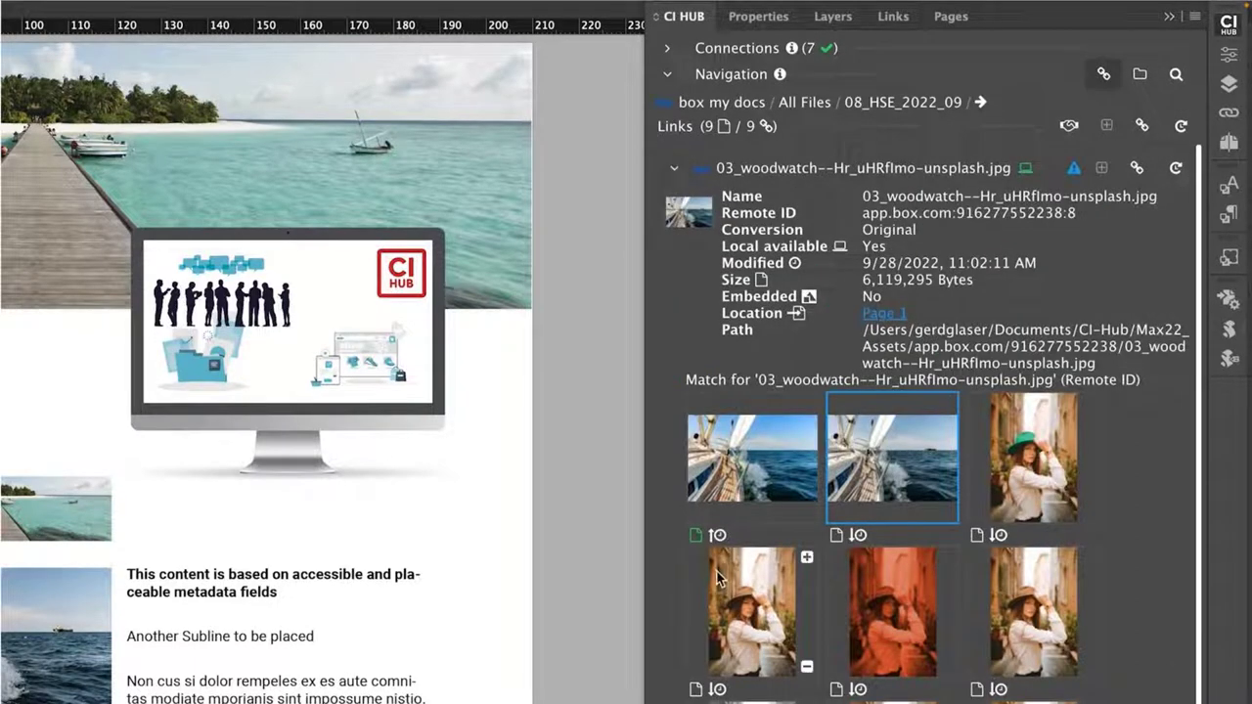
pyautogui.click(748, 472)
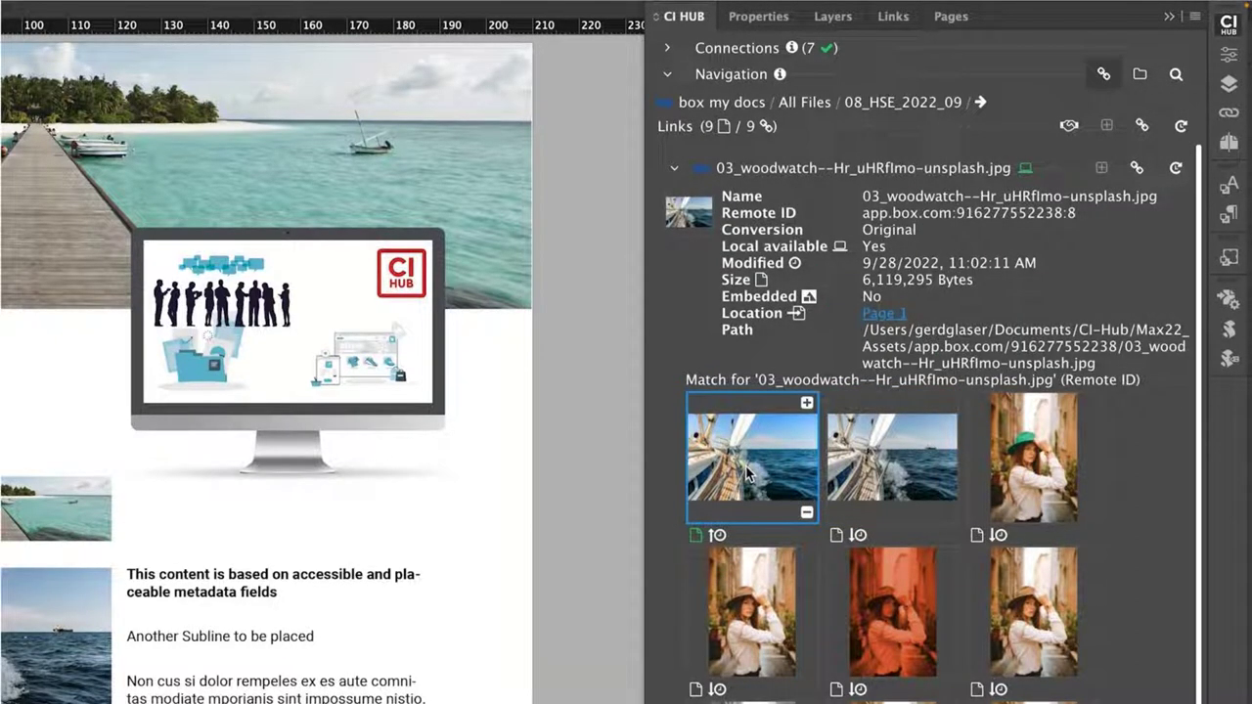
pyautogui.click(1137, 168)
pyautogui.click(1041, 652)
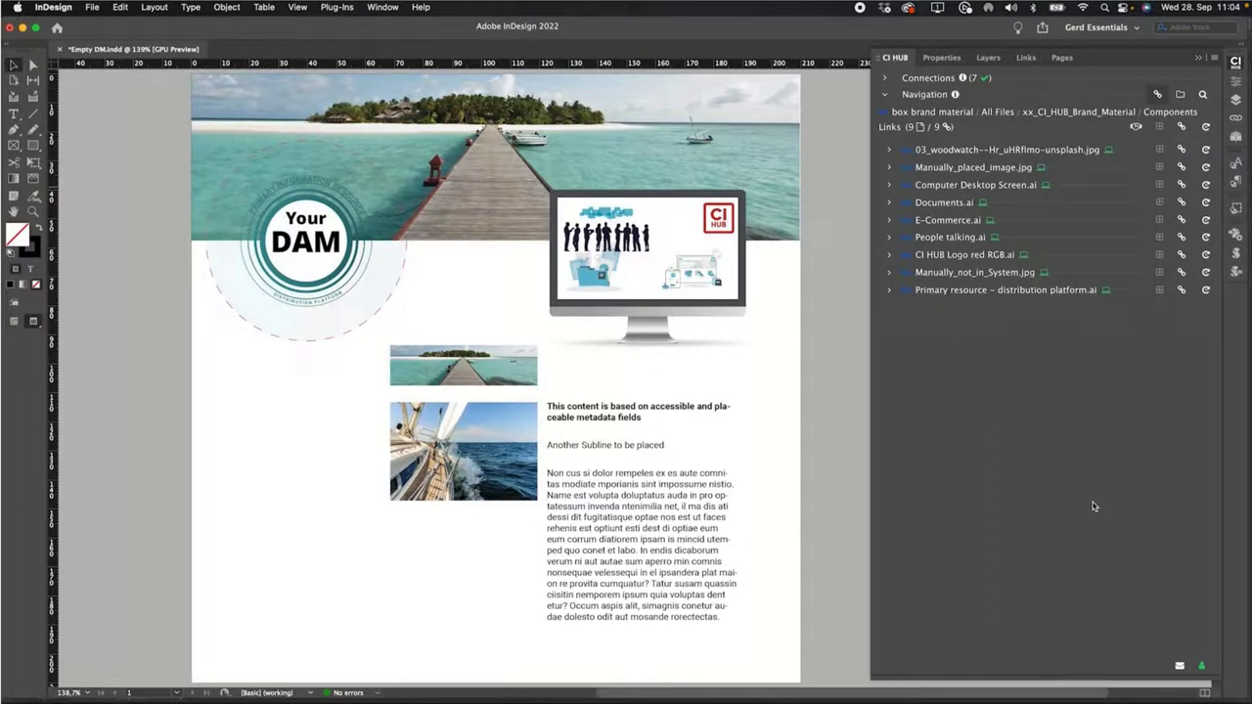
# - Switch the CI HUB folder navigation to box my docs and open the Snippets folder in 08_HSE_2022_09
pyautogui.click(1181, 95)
pyautogui.click(934, 107)
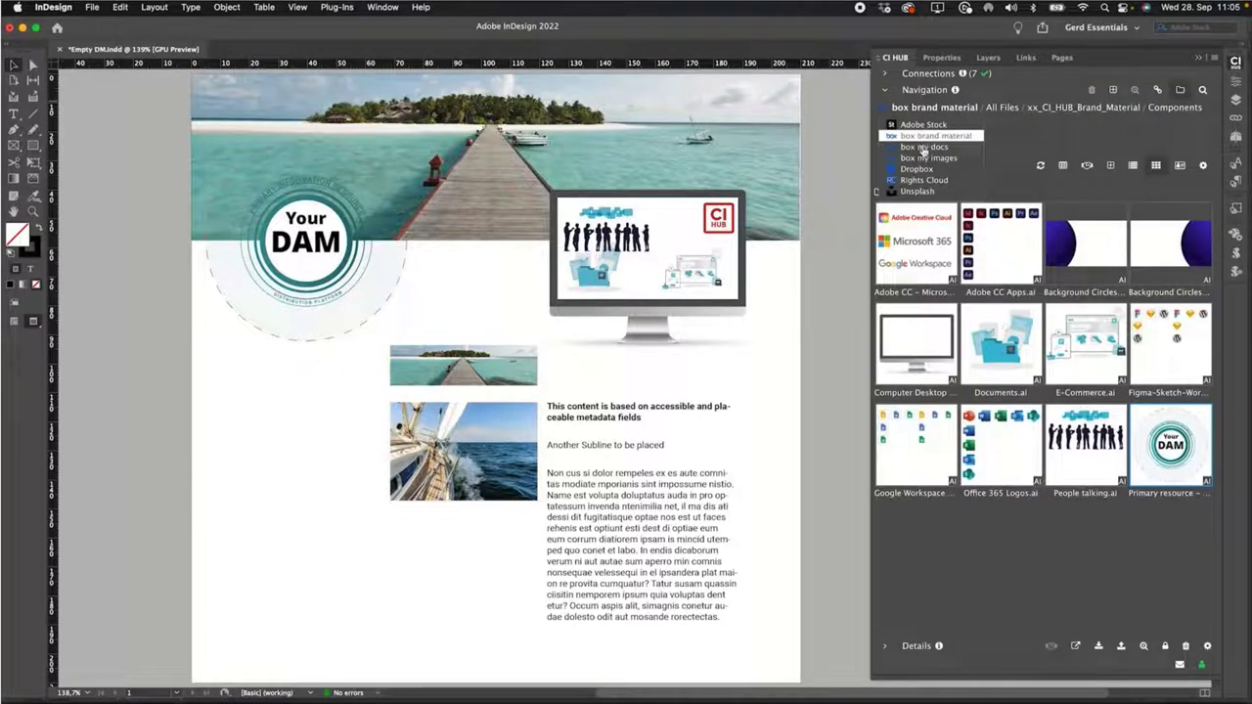
pyautogui.click(923, 148)
pyautogui.doubleClick(900, 207)
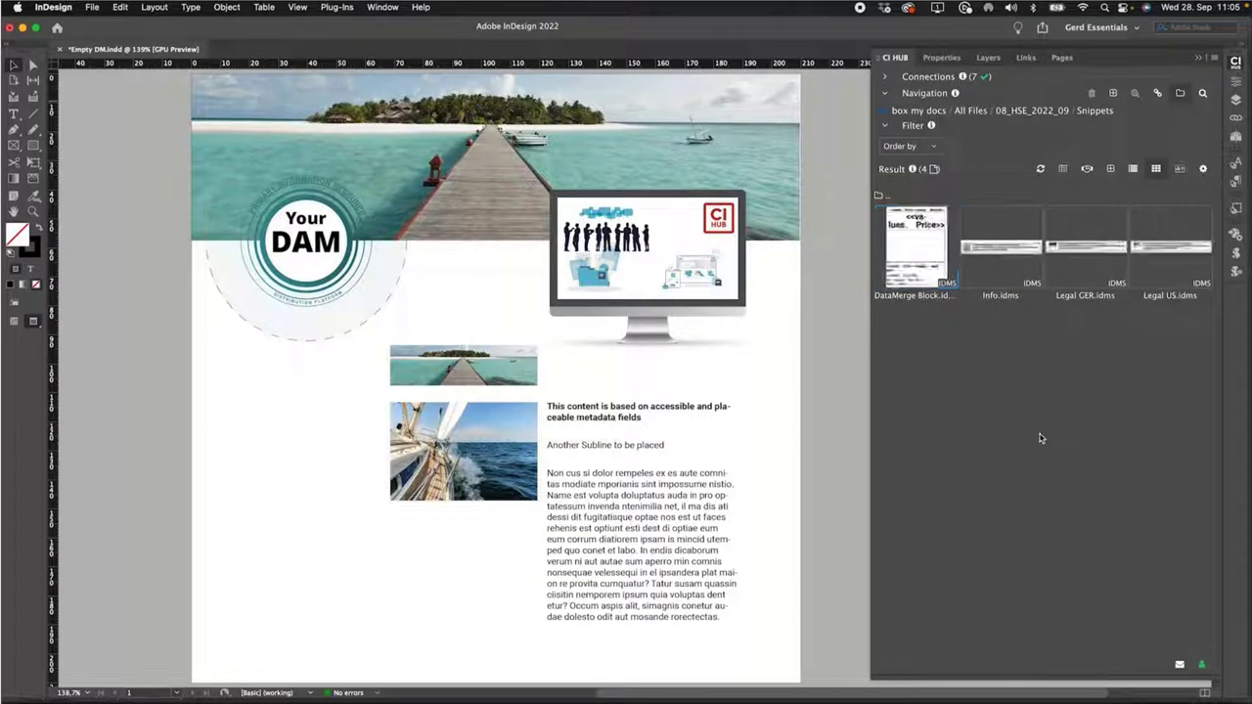
# - Place the Info.idms snippet on the page and move it just below the sailing photo, beside the body text
pyautogui.moveTo(990, 249); pyautogui.dragTo(257, 548)
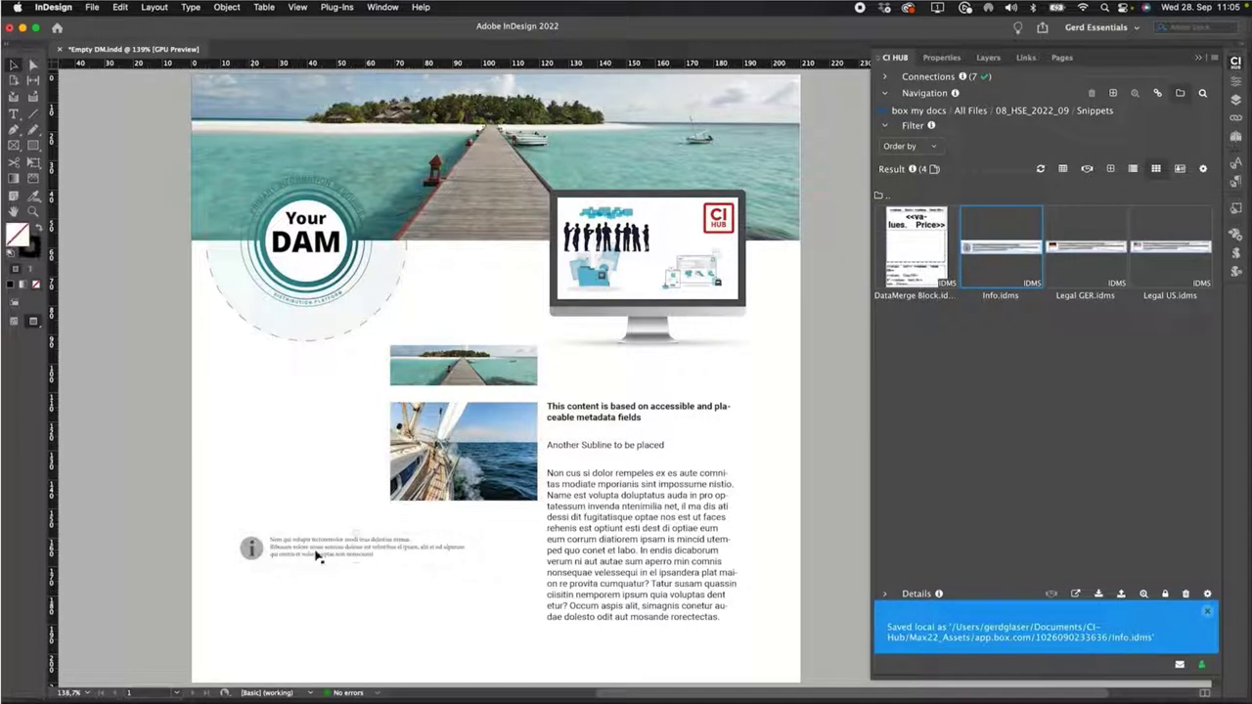
pyautogui.moveTo(318, 555); pyautogui.dragTo(306, 246)
pyautogui.moveTo(337, 528); pyautogui.dragTo(345, 543)
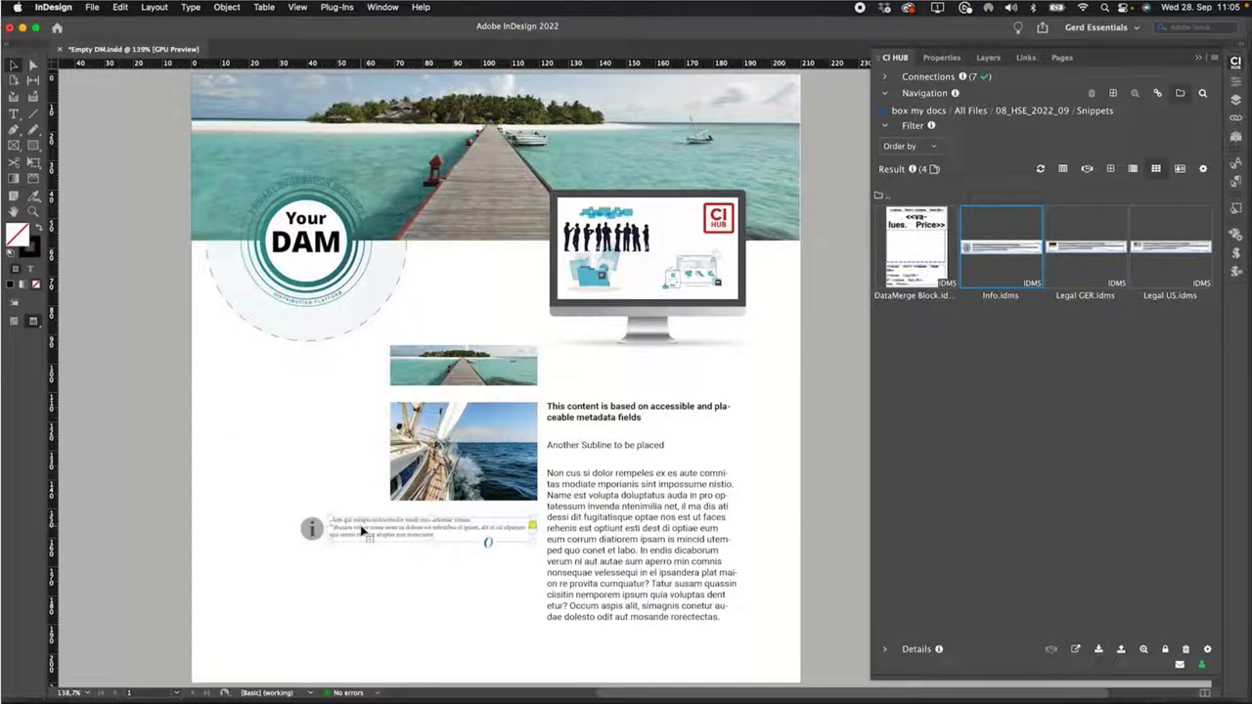
pyautogui.doubleClick(362, 530)
pyautogui.doubleClick(361, 528)
pyautogui.press('Escape')
pyautogui.click(261, 461)
# - Place the Legal GER.idms snippet on the page just below the info snippet
pyautogui.moveTo(1072, 245); pyautogui.dragTo(311, 565)
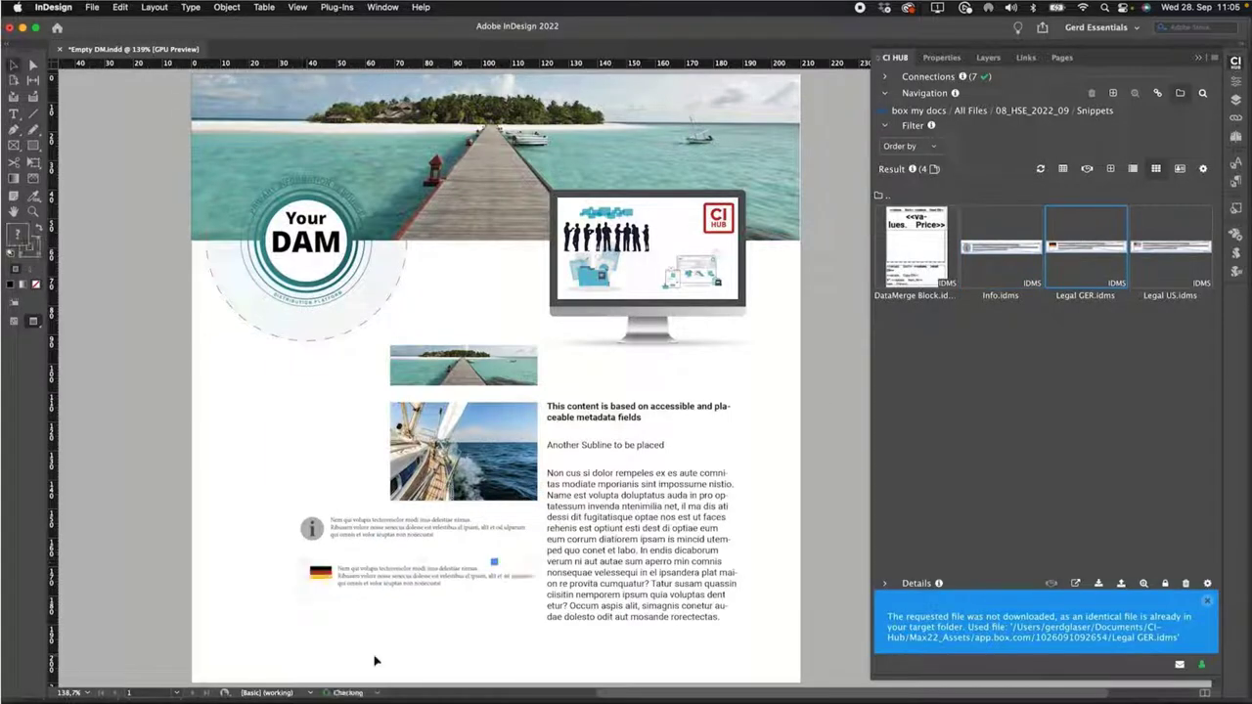
pyautogui.click(424, 673)
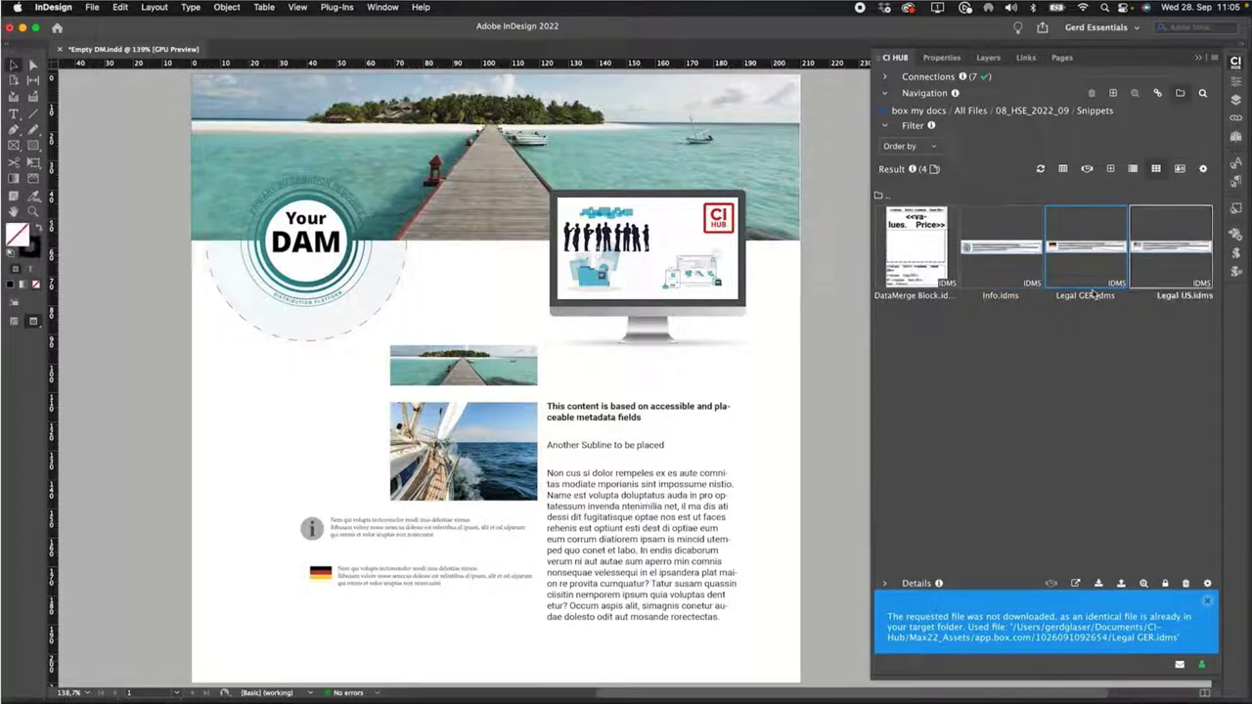
# - Place the Legal US.idms snippet below the German legal snippet and undo all three snippet placements
pyautogui.moveTo(1170, 246); pyautogui.dragTo(334, 607)
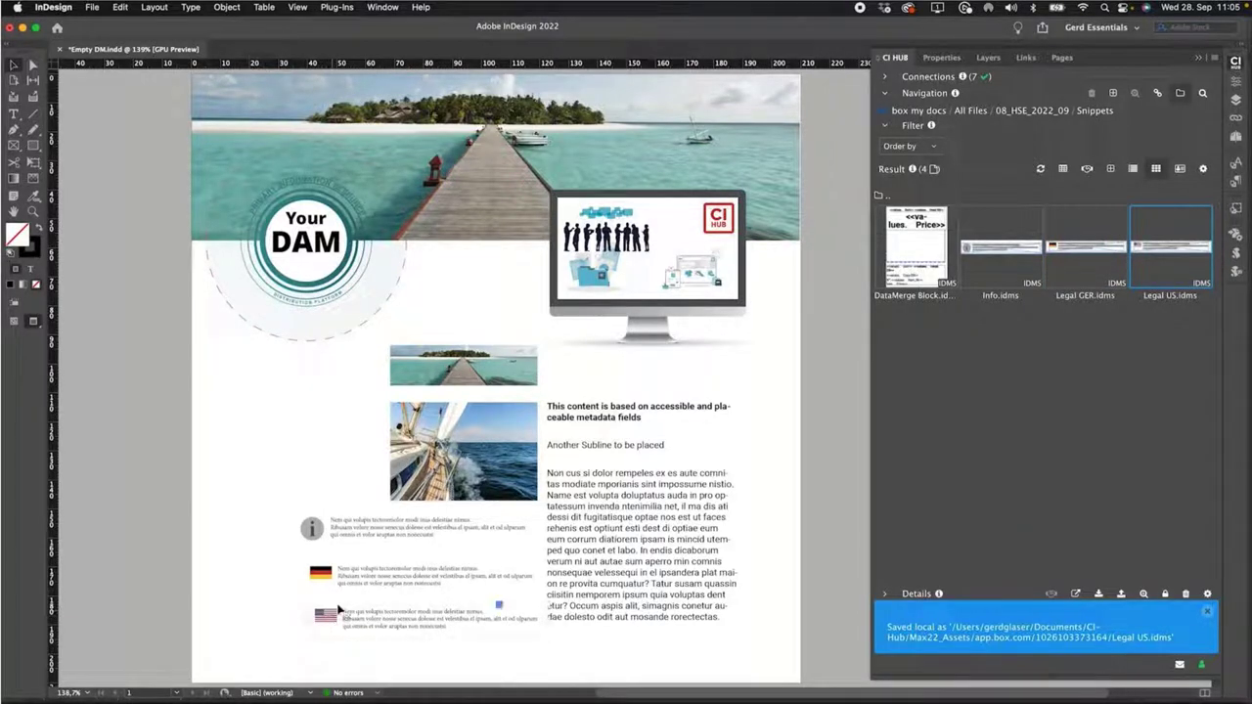
pyautogui.press('super+z')
pyautogui.press('super+z')
pyautogui.press('super+z')
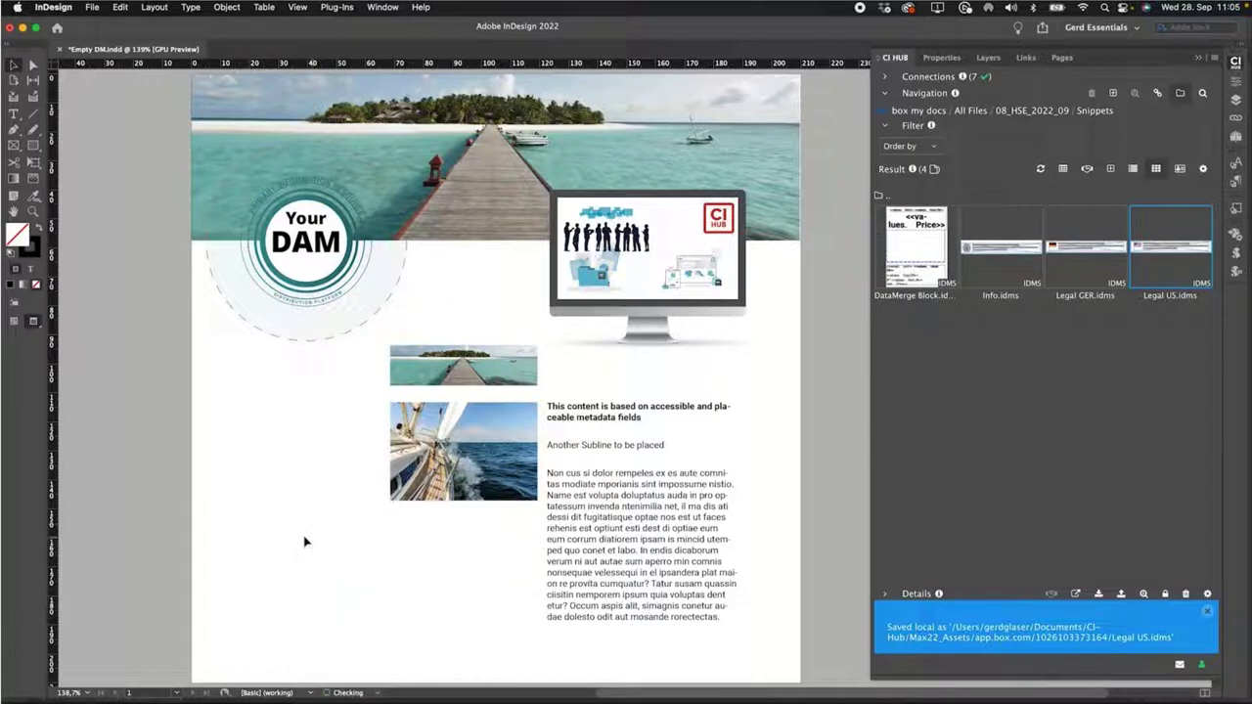
# - Place the DataMerge Block.idms snippet on the page and move it below the Your DAM circle, beside the two small photos
pyautogui.moveTo(917, 245)
pyautogui.mouseDown()
pyautogui.moveTo(636, 382)
pyautogui.moveTo(329, 494)
pyautogui.moveTo(282, 497)
pyautogui.moveTo(229, 430)
pyautogui.moveTo(291, 581)
pyautogui.moveTo(529, 653)
pyautogui.mouseUp()
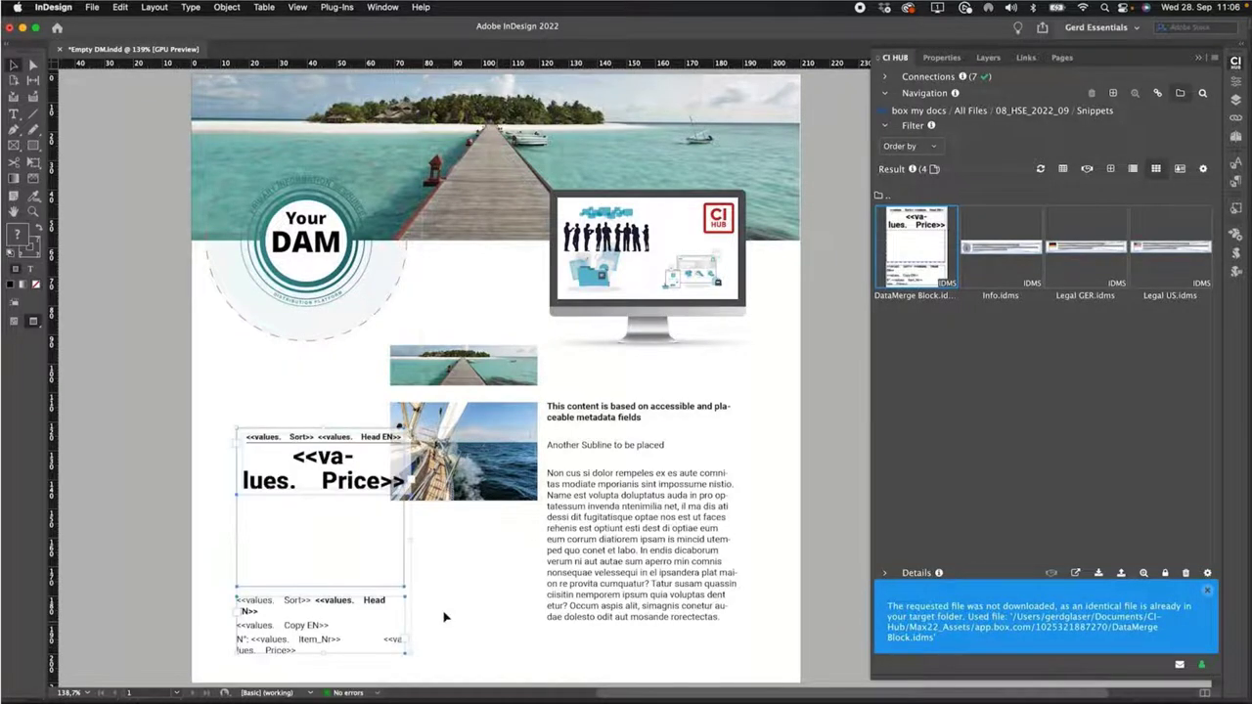
pyautogui.click(477, 605)
pyautogui.moveTo(330, 487)
pyautogui.mouseDown()
pyautogui.moveTo(315, 473)
pyautogui.moveTo(336, 487)
pyautogui.mouseUp()
pyautogui.click(212, 414)
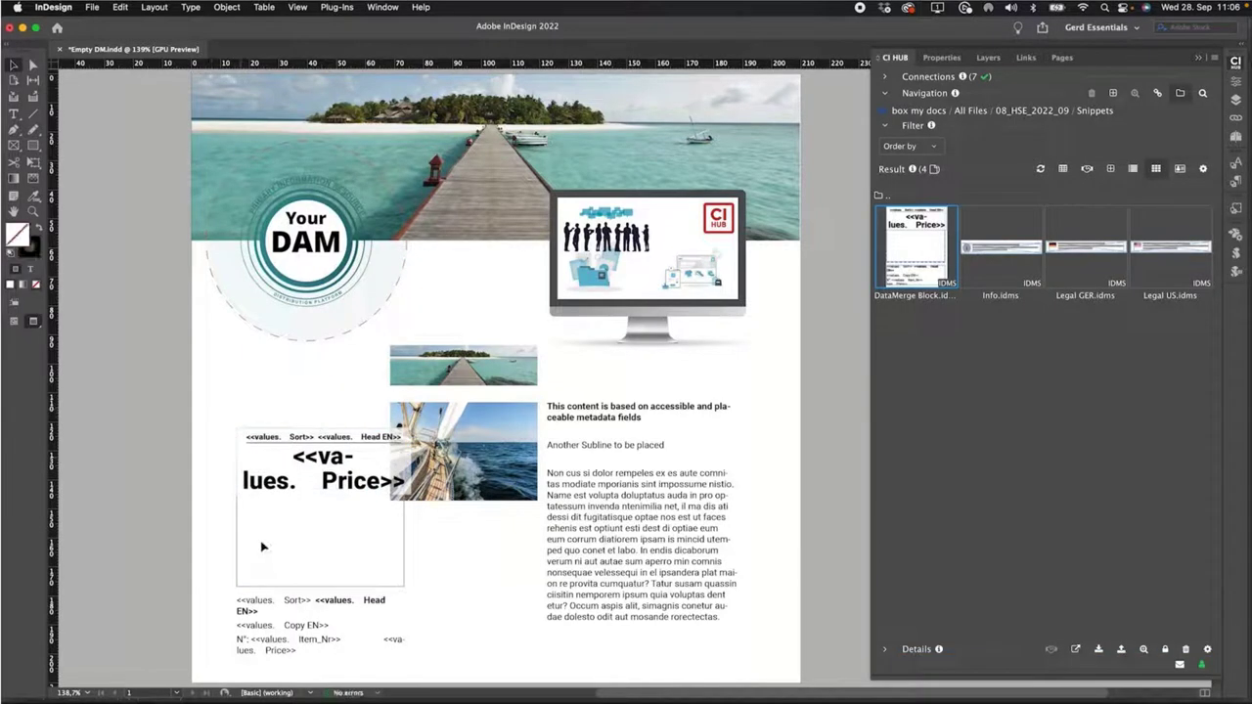
pyautogui.moveTo(304, 604); pyautogui.dragTo(273, 522)
pyautogui.click(440, 655)
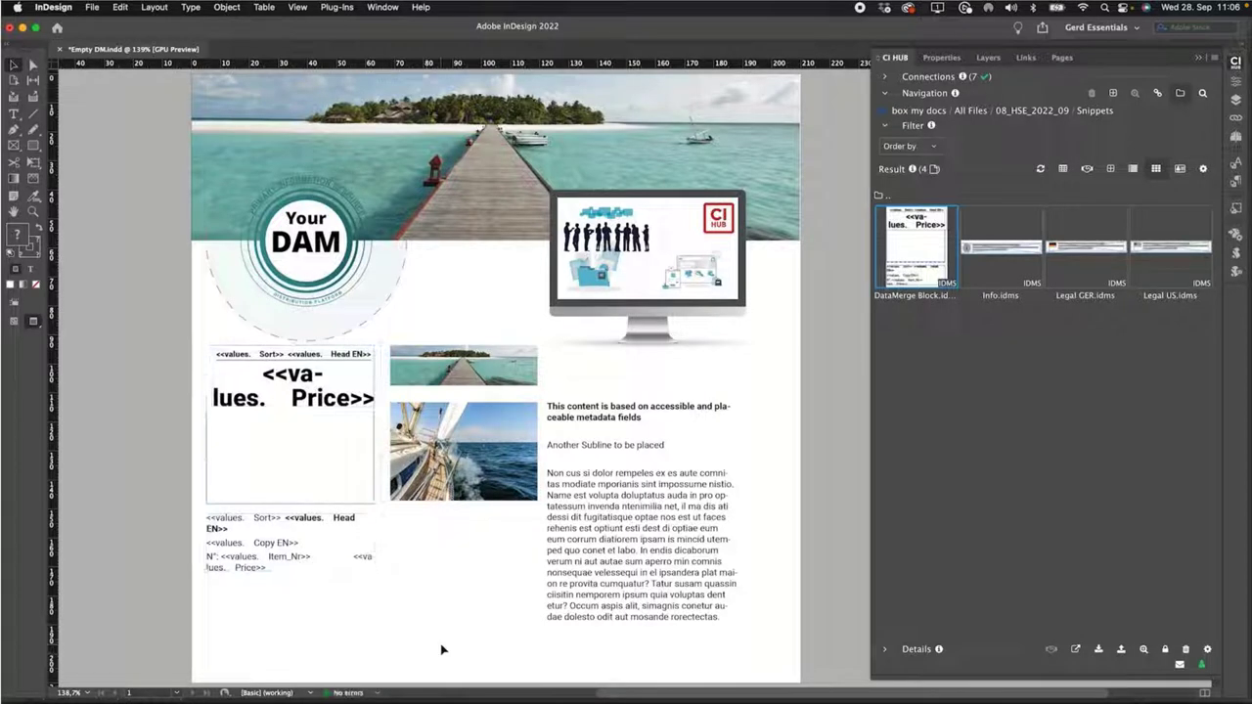
# - Preview the data merge records in the placed block from record 1 through 5 and turn the preview off
pyautogui.click(1234, 236)
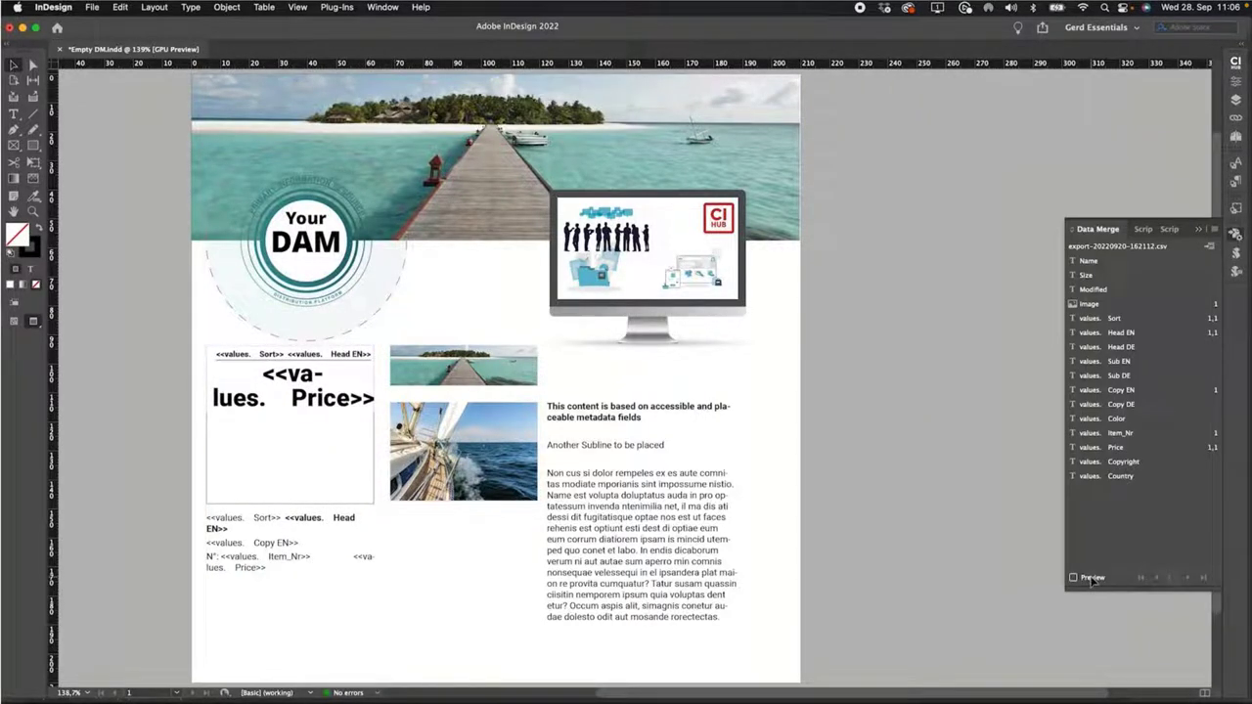
pyautogui.click(1074, 578)
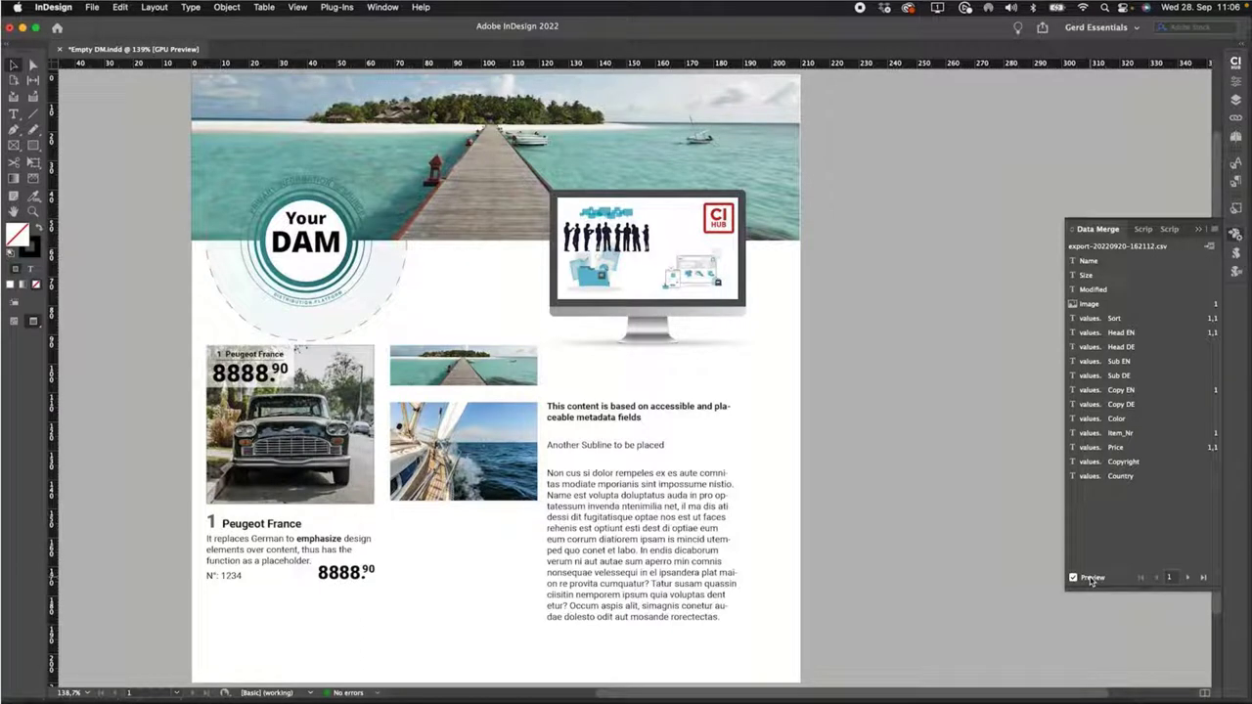
pyautogui.click(1091, 579)
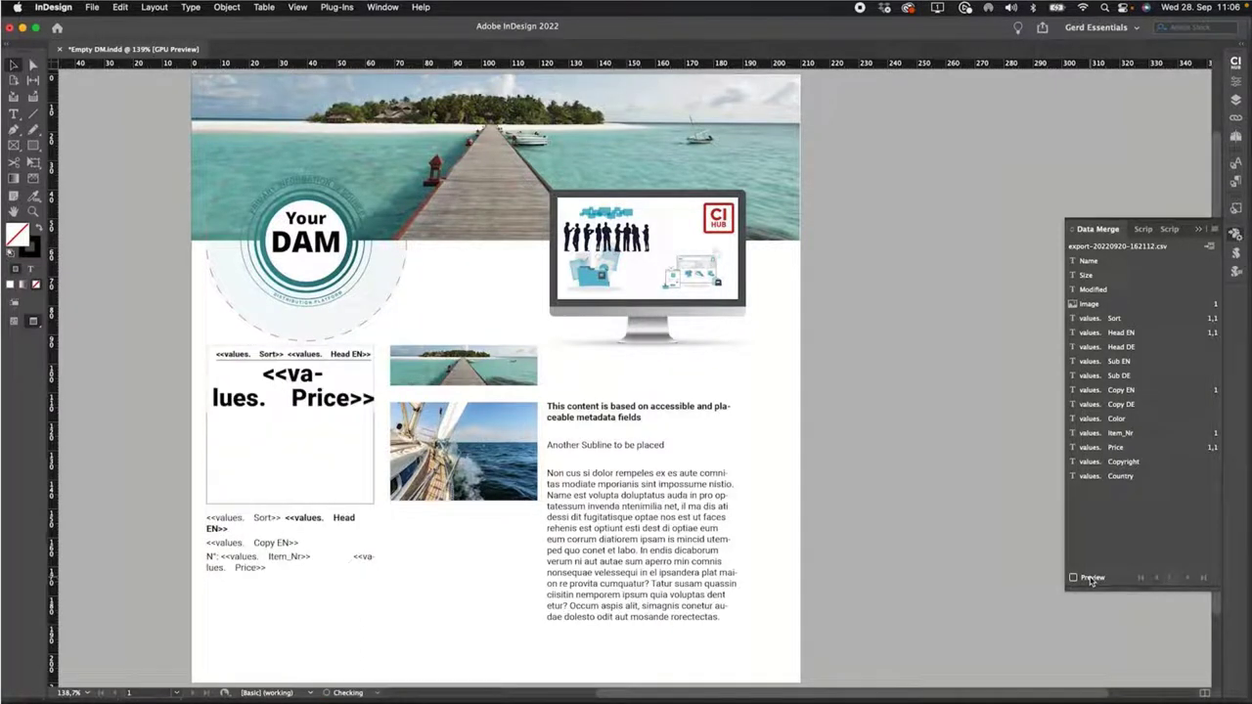
pyautogui.click(1092, 579)
pyautogui.click(1187, 579)
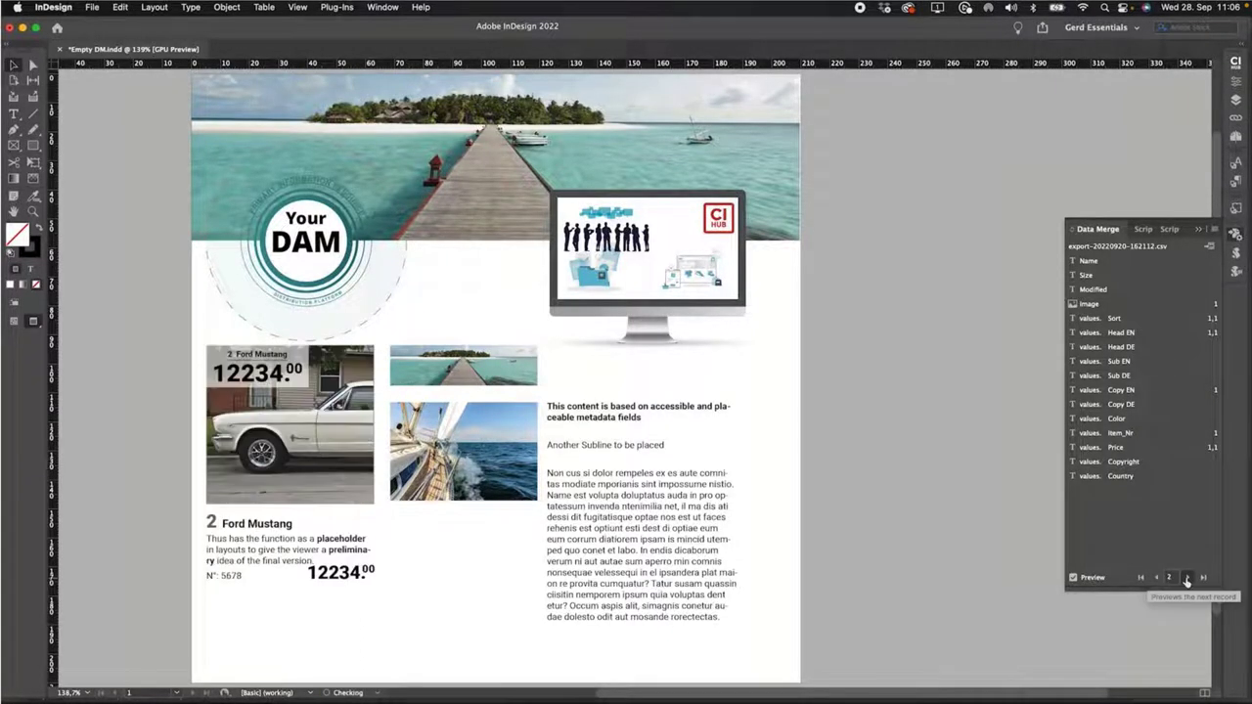
pyautogui.click(1187, 579)
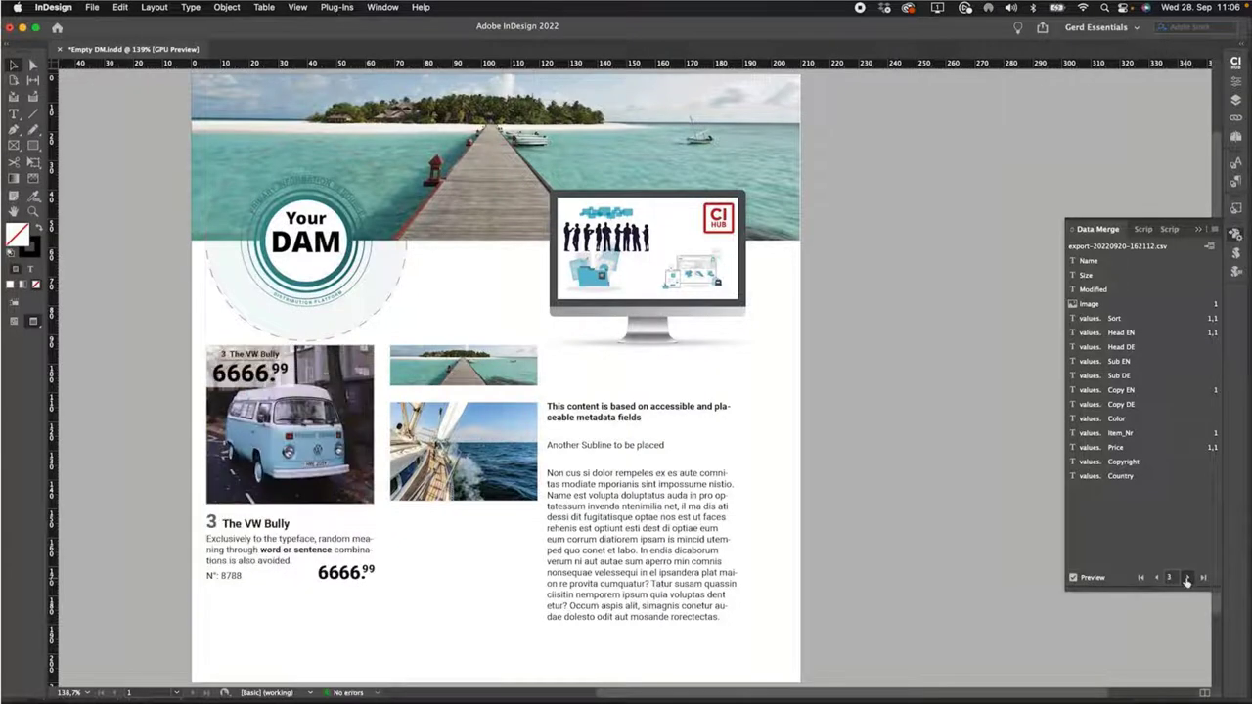
pyautogui.click(1187, 579)
pyautogui.click(1186, 579)
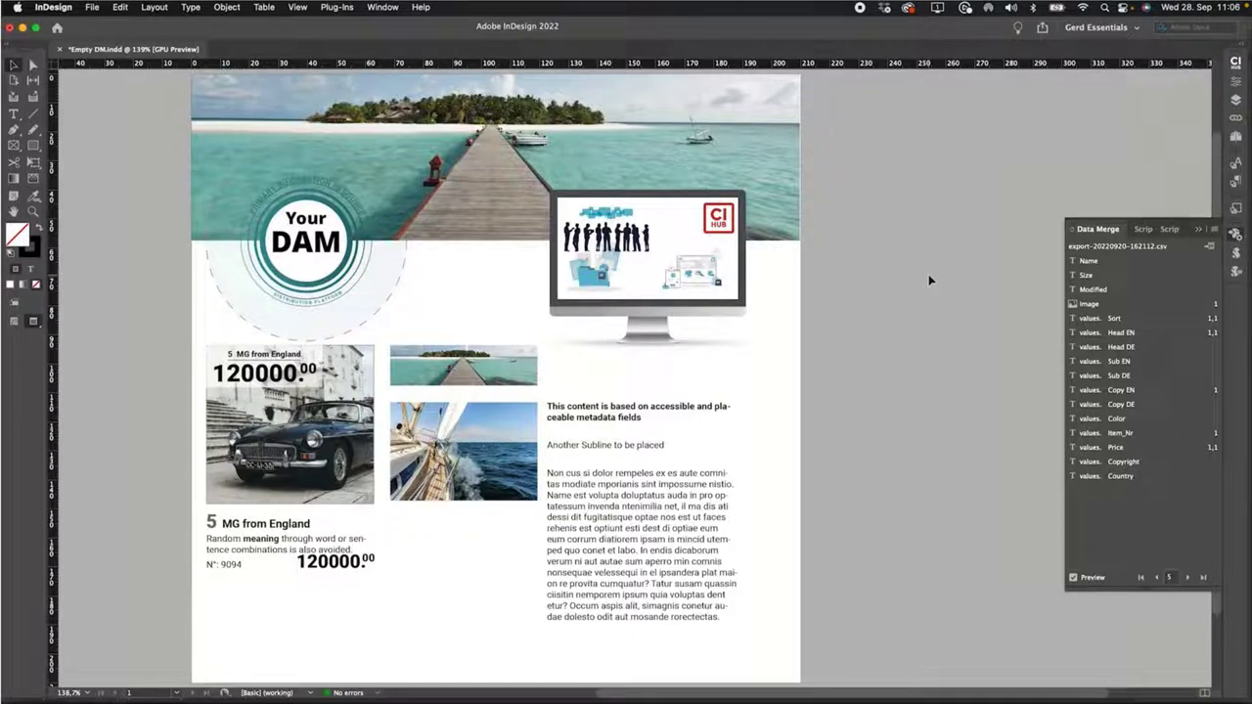
pyautogui.click(1073, 577)
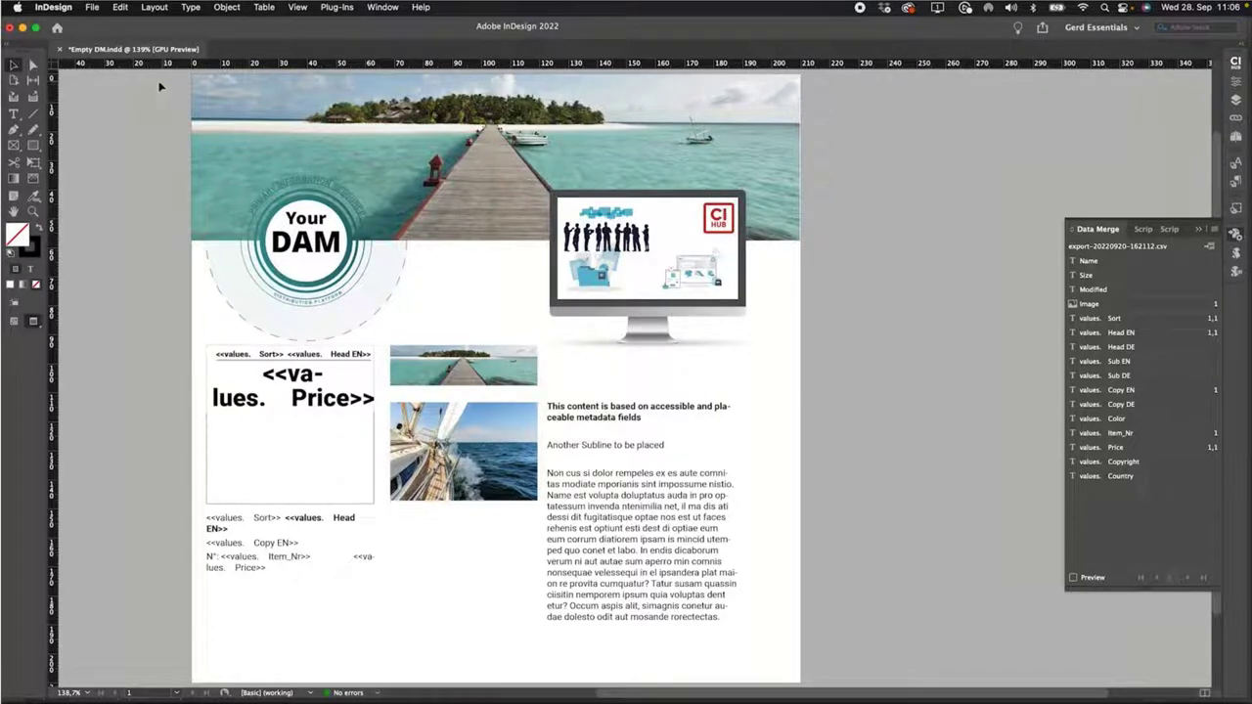
# - Delete everything on the page except the data merge block and move the block to the page's upper-left corner
pyautogui.press('super+a')
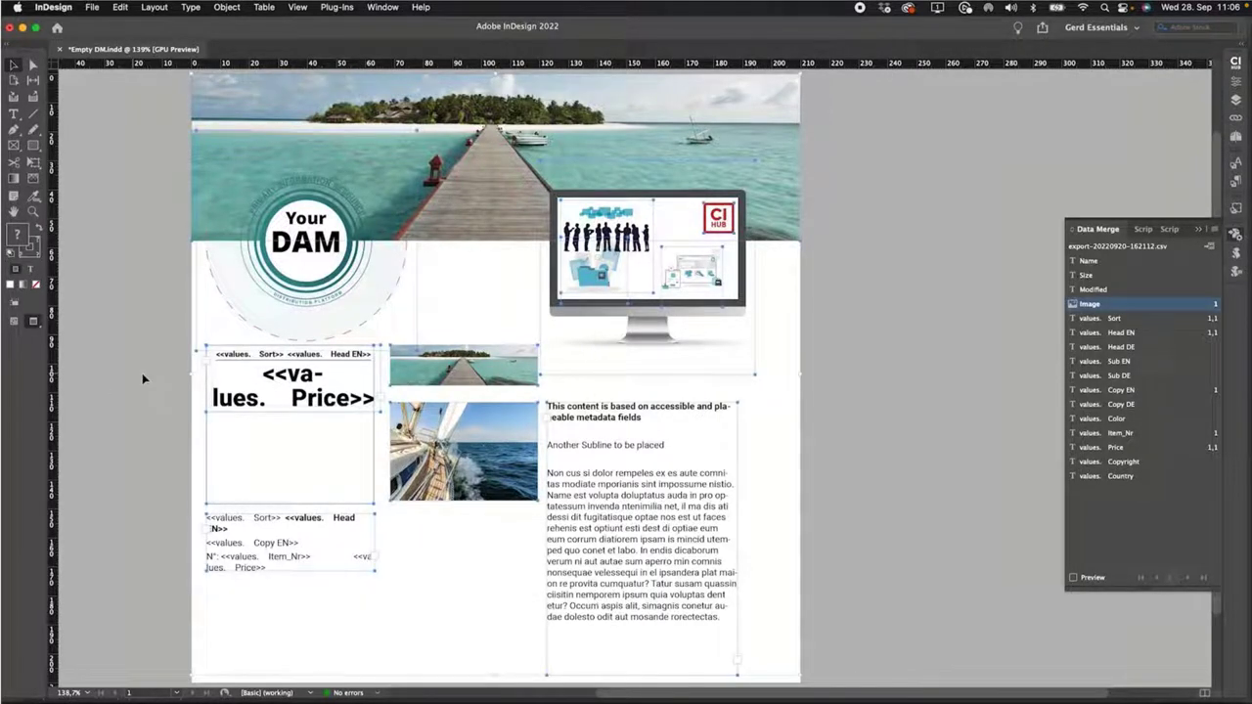
pyautogui.keyDown('shift'); pyautogui.click(252, 425); pyautogui.keyUp('shift')
pyautogui.press('Delete')
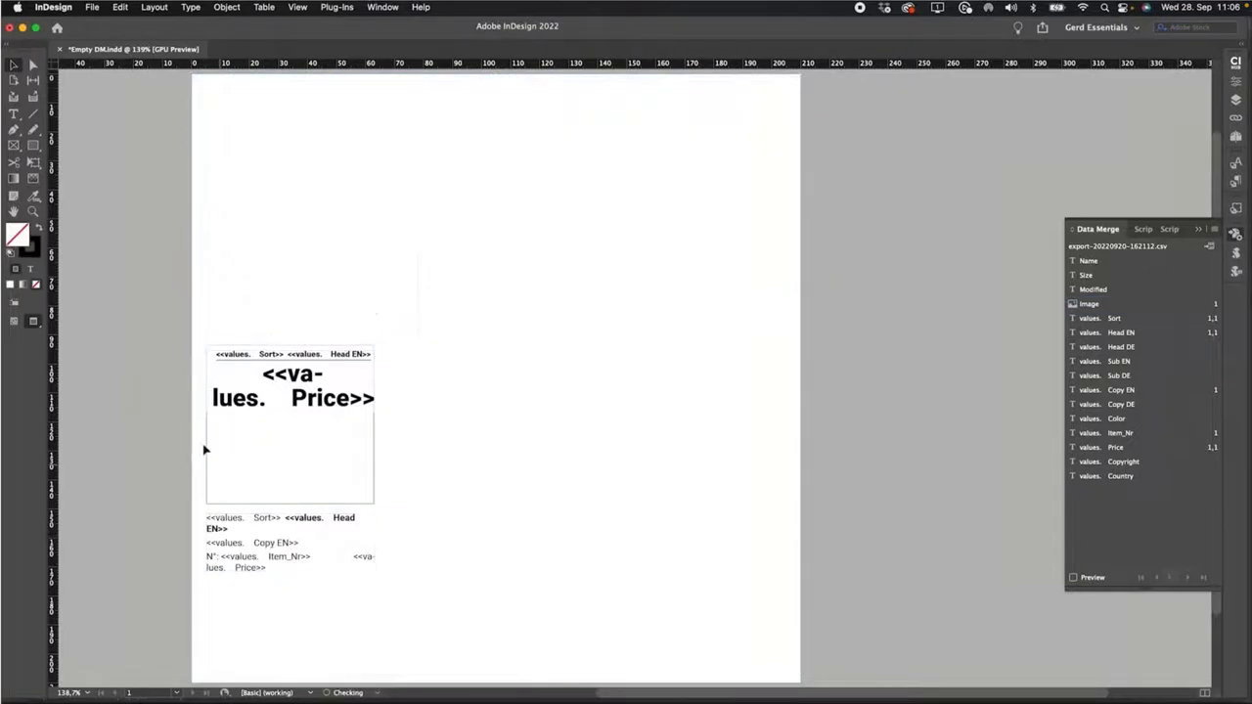
pyautogui.keyDown('shift'); pyautogui.click(287, 420); pyautogui.keyUp('shift')
pyautogui.moveTo(287, 522); pyautogui.dragTo(293, 272)
pyautogui.click(716, 263)
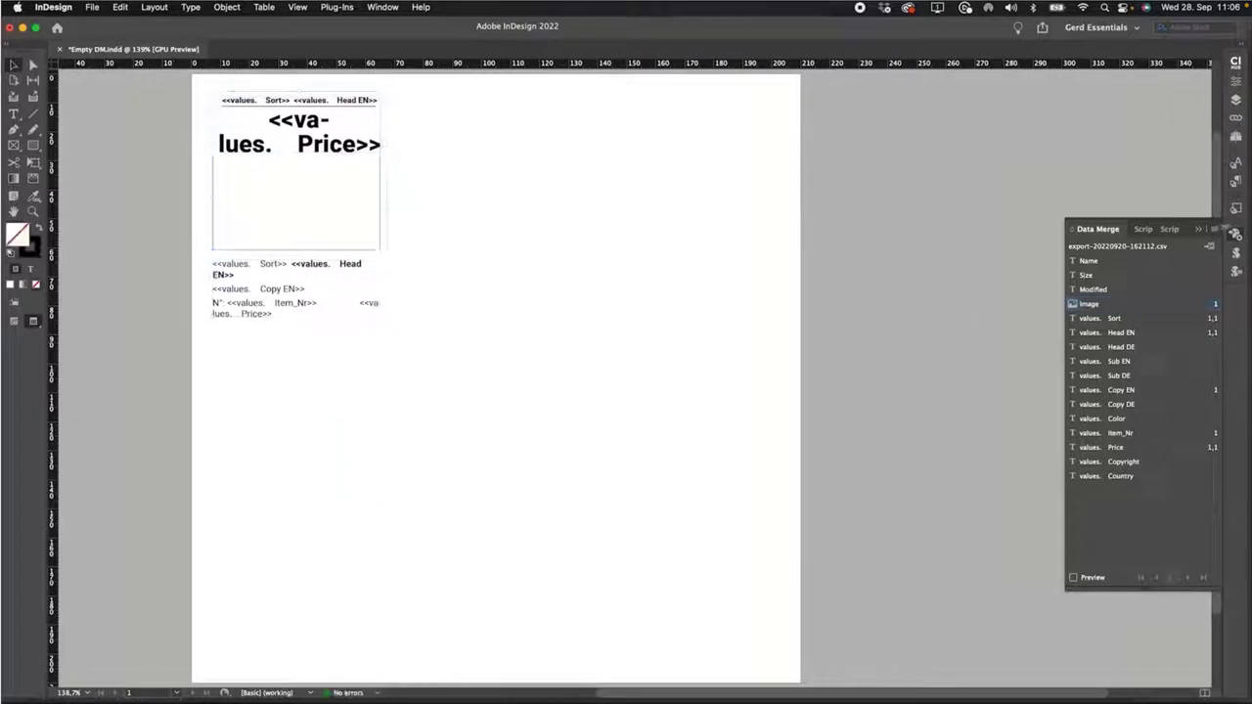
# - Preview pages 1 and 2 of the merged document's multiple record layout and cancel without creating the document
pyautogui.click(1214, 229)
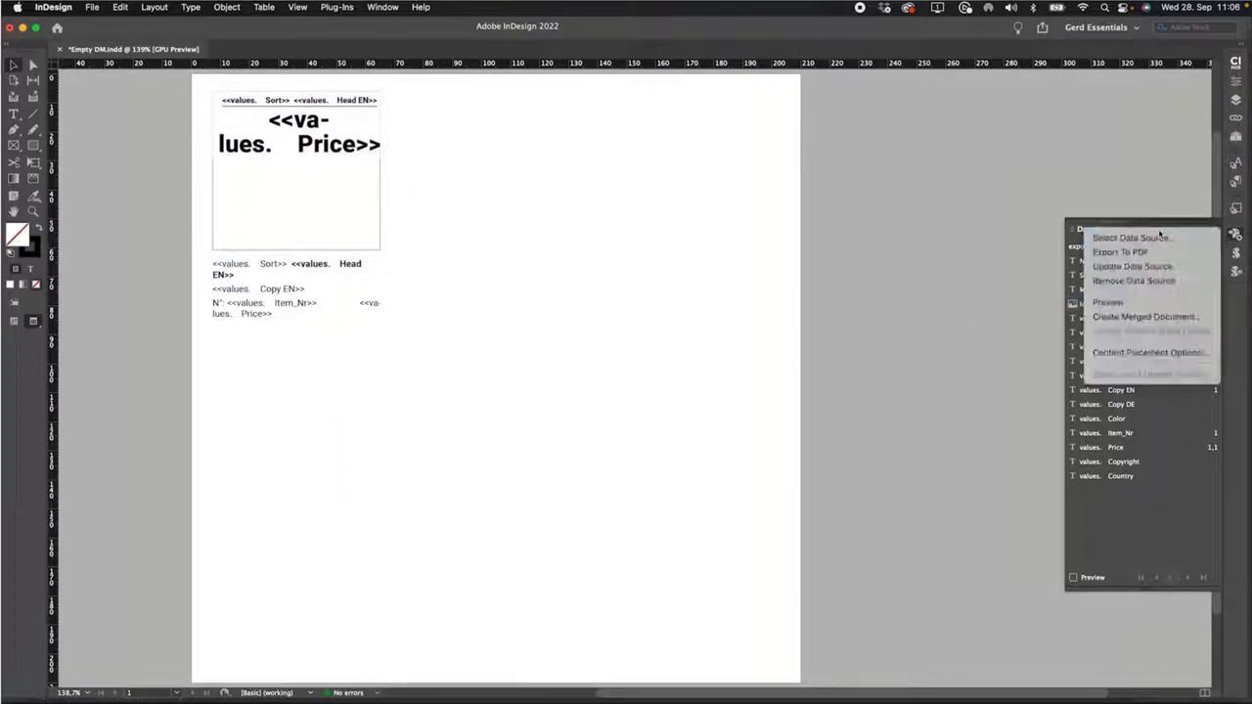
pyautogui.click(1146, 318)
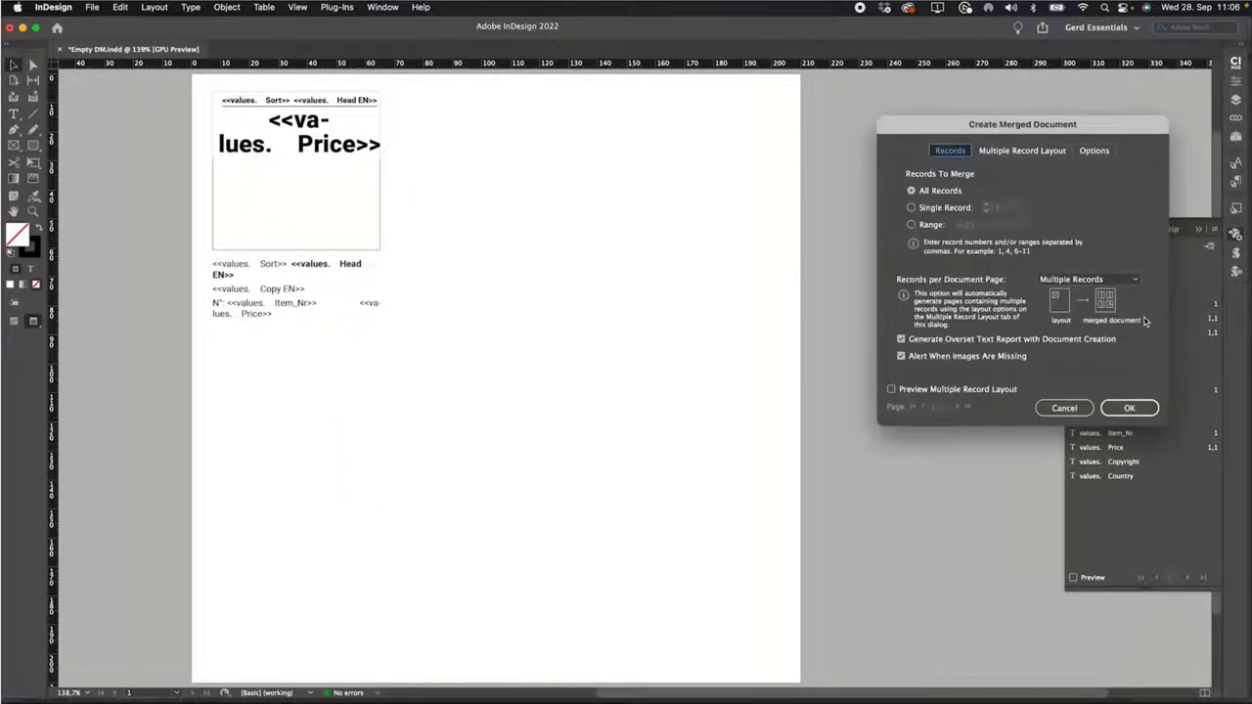
pyautogui.click(1021, 153)
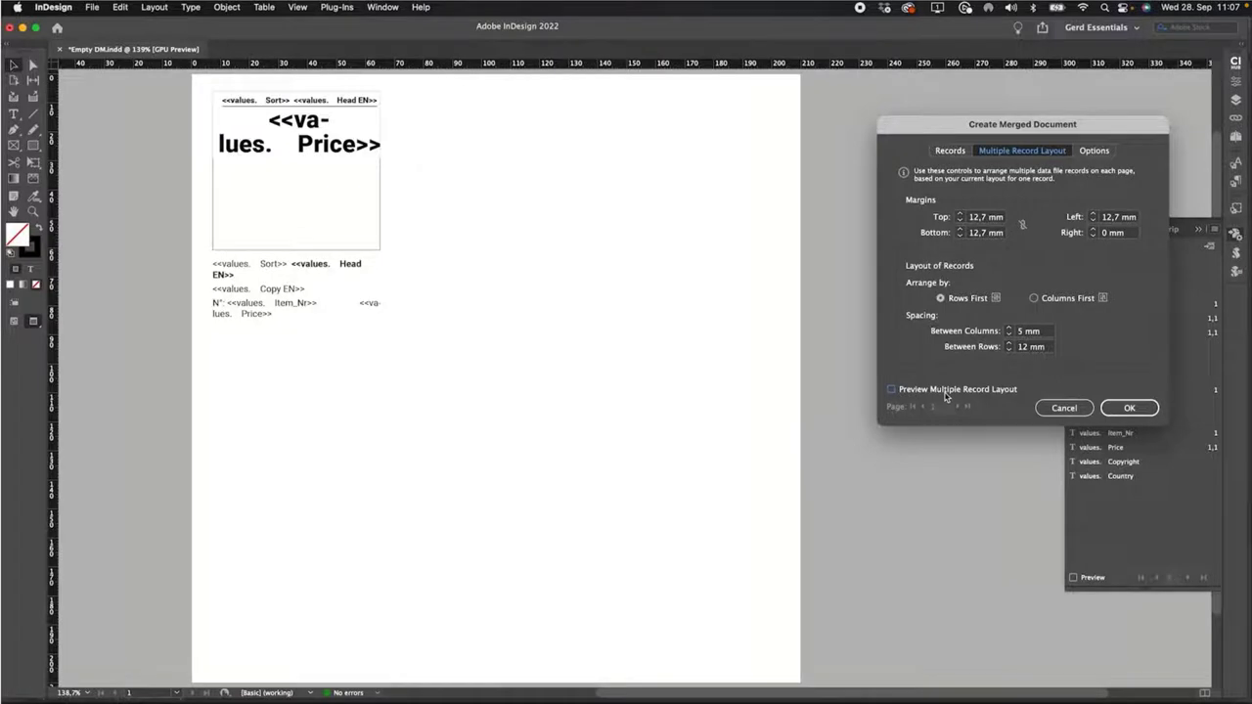
pyautogui.click(945, 396)
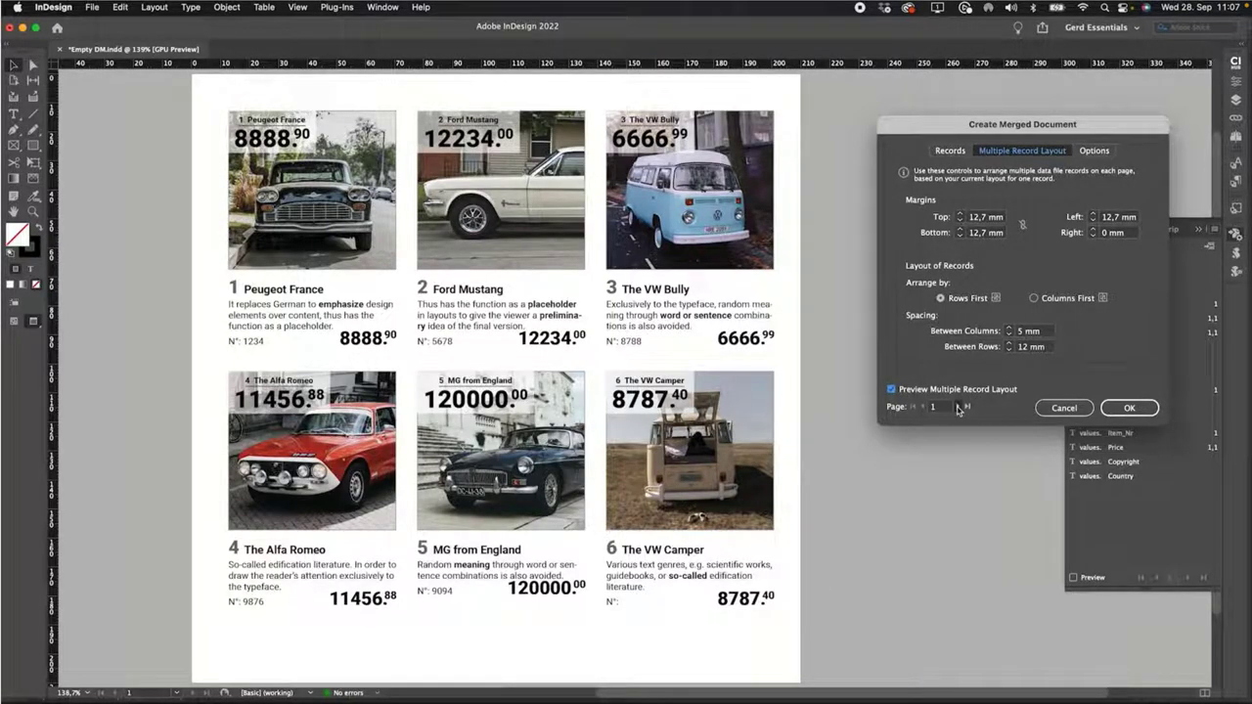
pyautogui.click(958, 407)
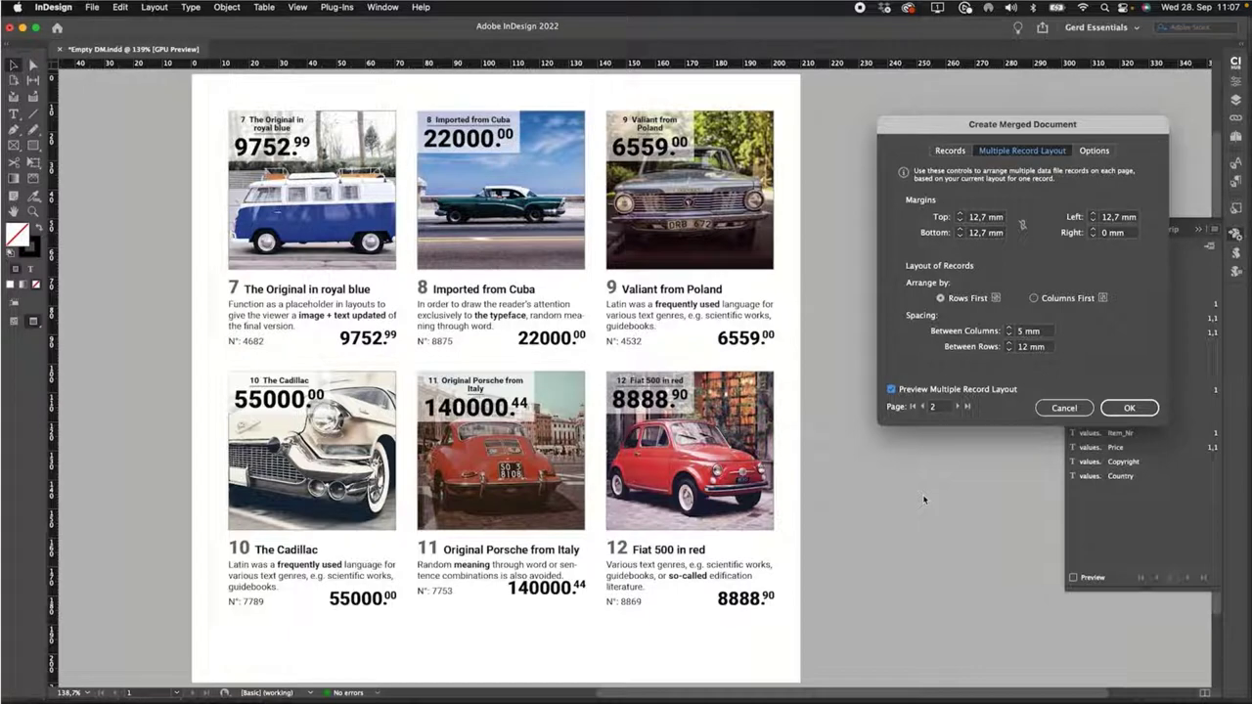
pyautogui.click(1061, 409)
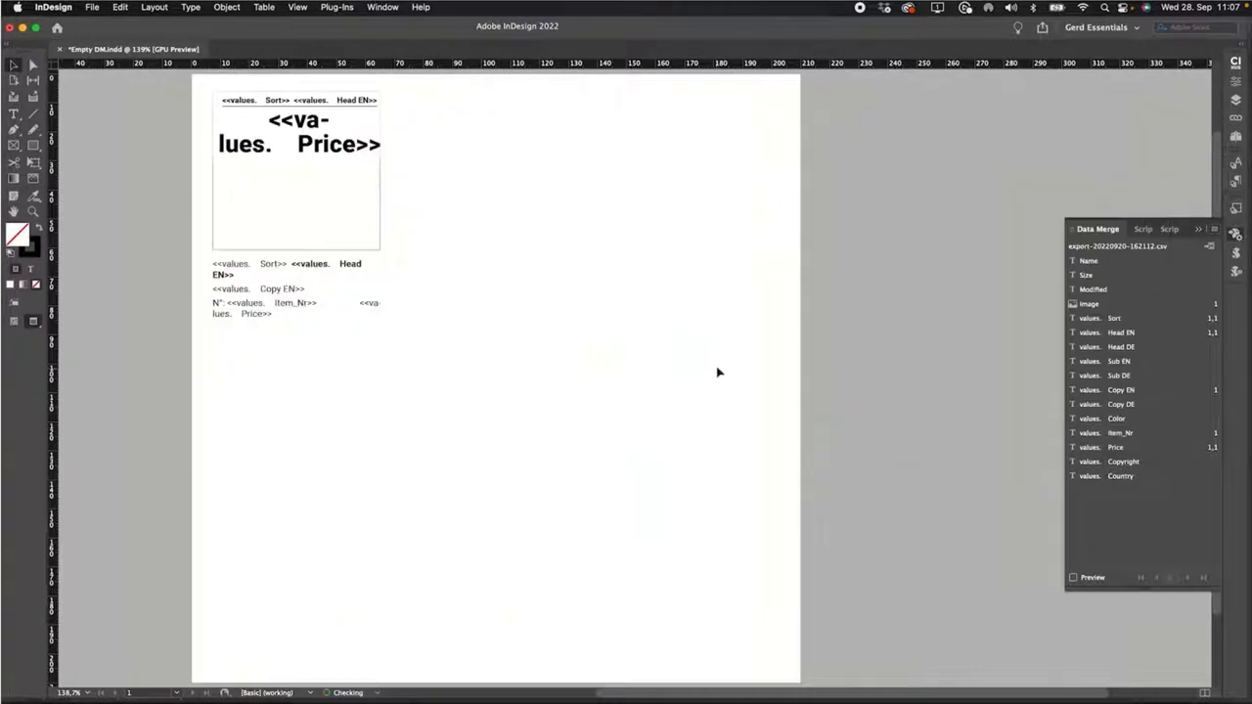
# - Move the description text frame to the right of the image frame, check it with the record preview, and turn the preview off
pyautogui.moveTo(426, 235); pyautogui.dragTo(460, 133)
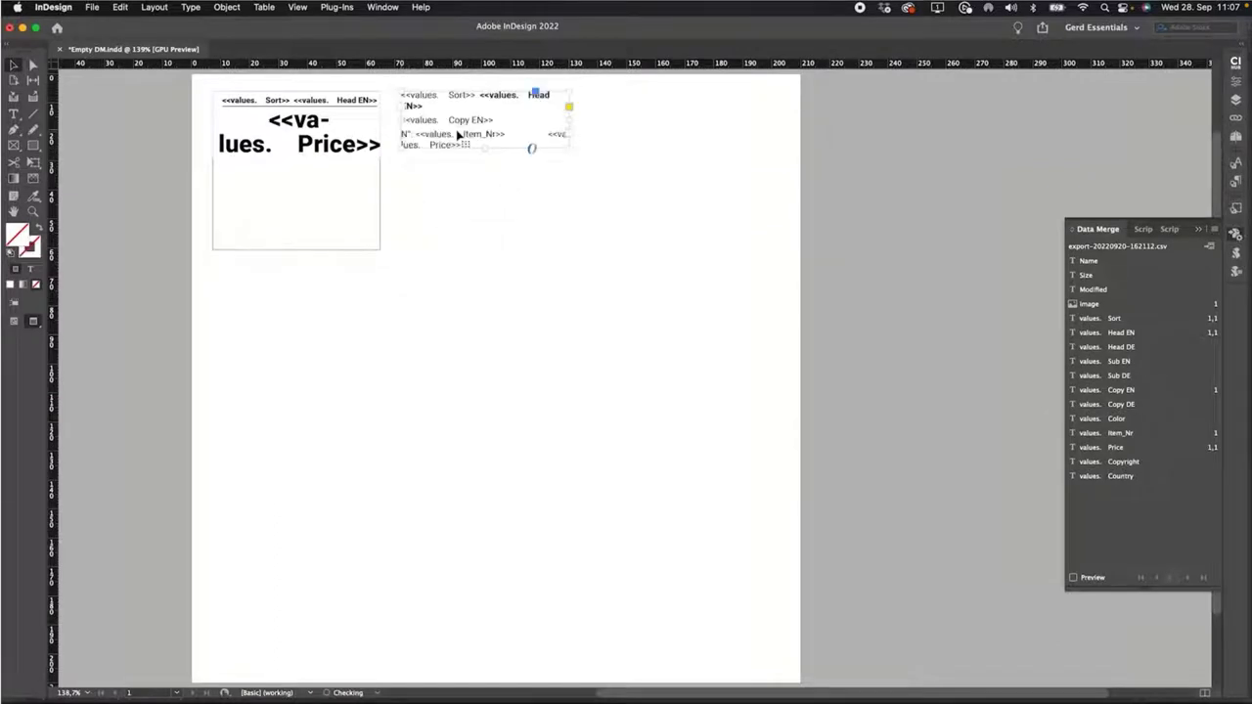
pyautogui.click(1086, 584)
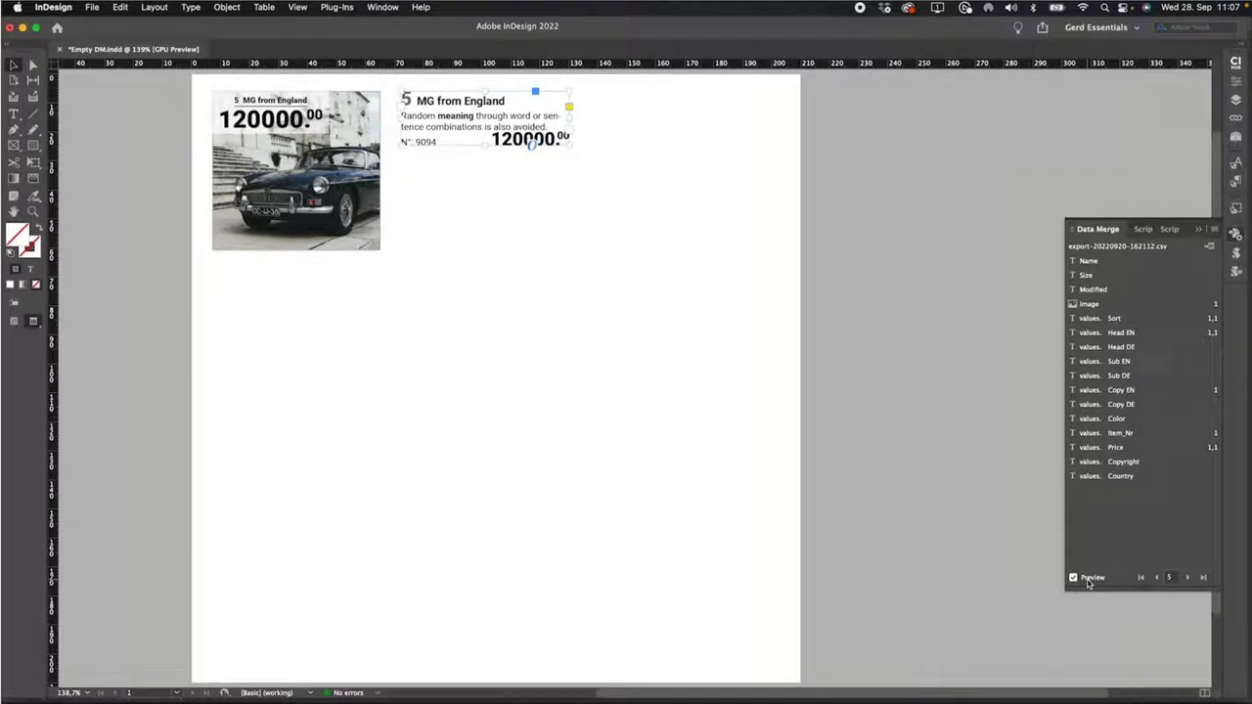
pyautogui.click(1074, 578)
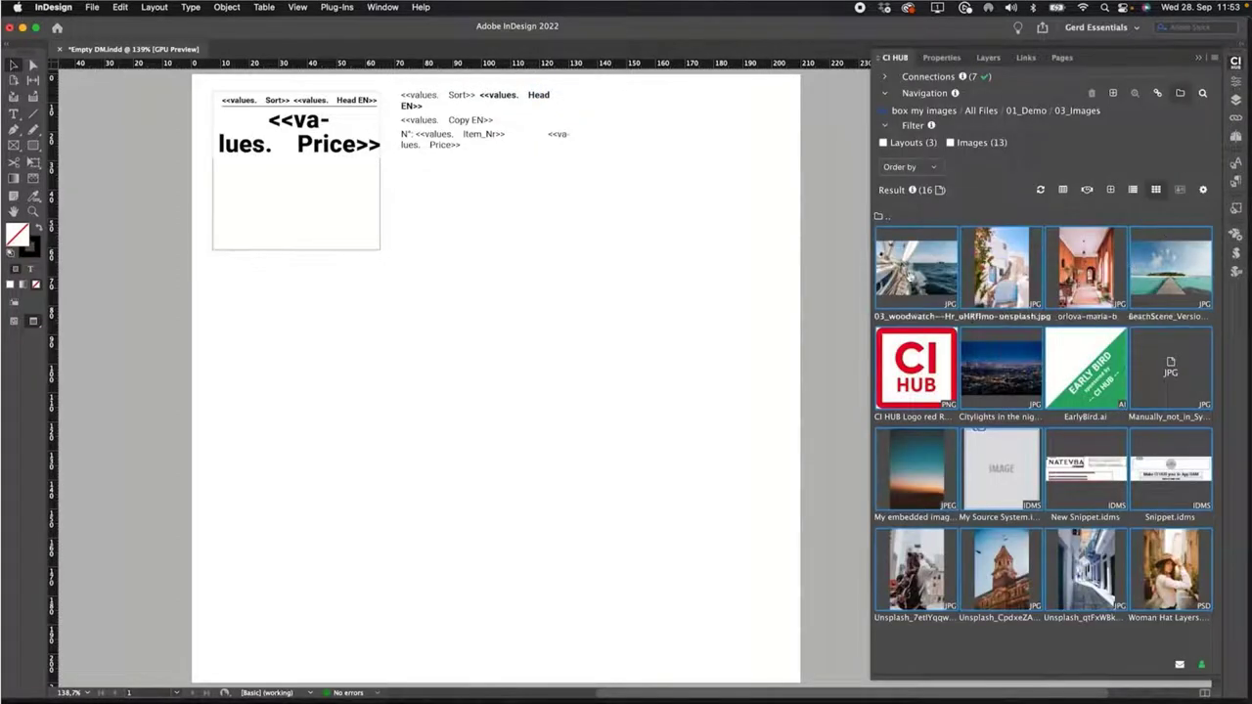
# - Place 03_woodwatch--Hr_uHRfImo-unsplash.jpg on the empty page area below the data merge block
pyautogui.click(906, 277)
pyautogui.moveTo(305, 327); pyautogui.dragTo(422, 405)
# - Add the photo's Head EN and Sub EN metadata as text in a frame beside it and shorten the frame to the photo's height
pyautogui.click(13, 113)
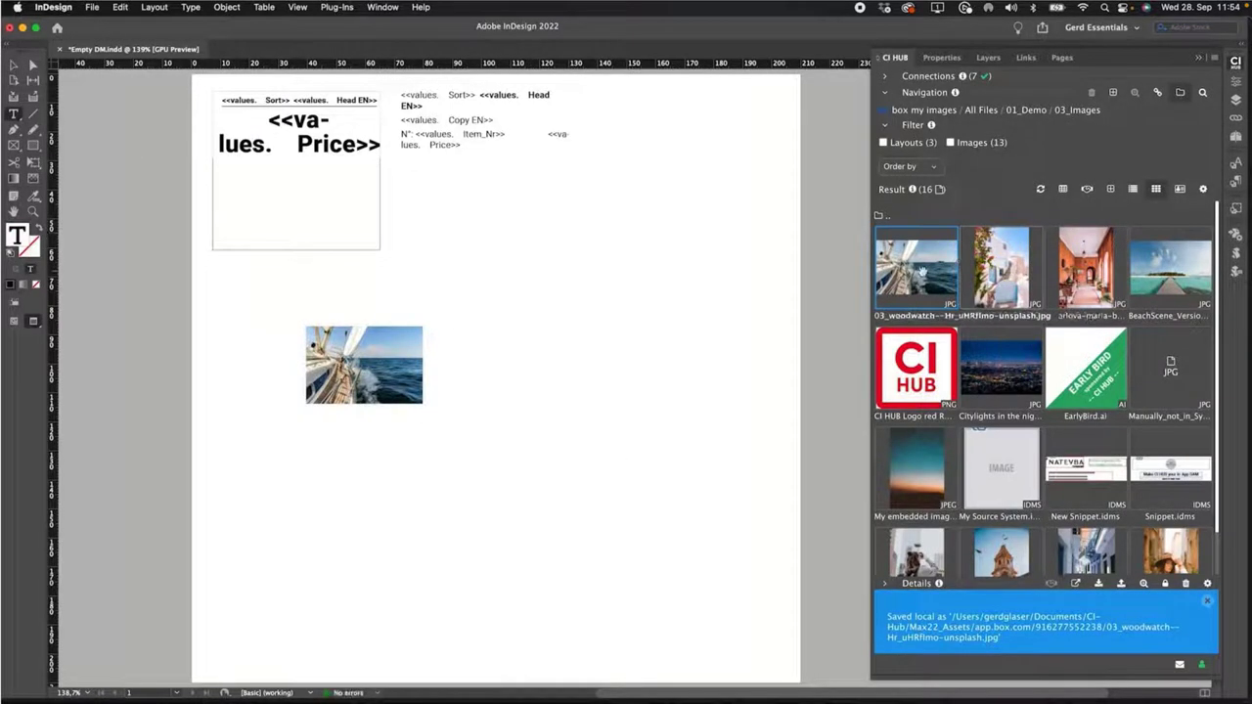
pyautogui.doubleClick(924, 293)
pyautogui.scroll(-2, 966, 504)
pyautogui.moveTo(966, 502); pyautogui.dragTo(431, 331)
pyautogui.press('Return')
pyautogui.moveTo(964, 501); pyautogui.dragTo(451, 367)
pyautogui.press('Escape')
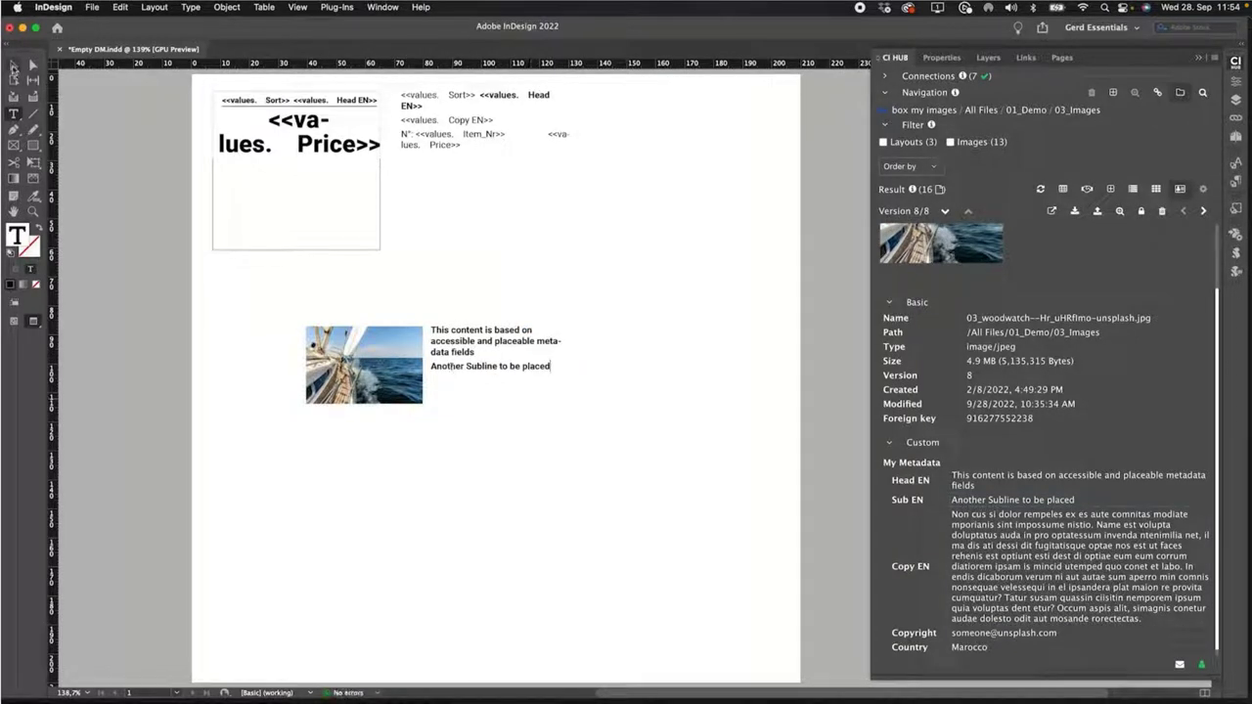
pyautogui.moveTo(496, 462); pyautogui.dragTo(492, 403)
# - Place EarlyBird.ai over the far end of the text frame, level with the sailing photo
pyautogui.click(1156, 190)
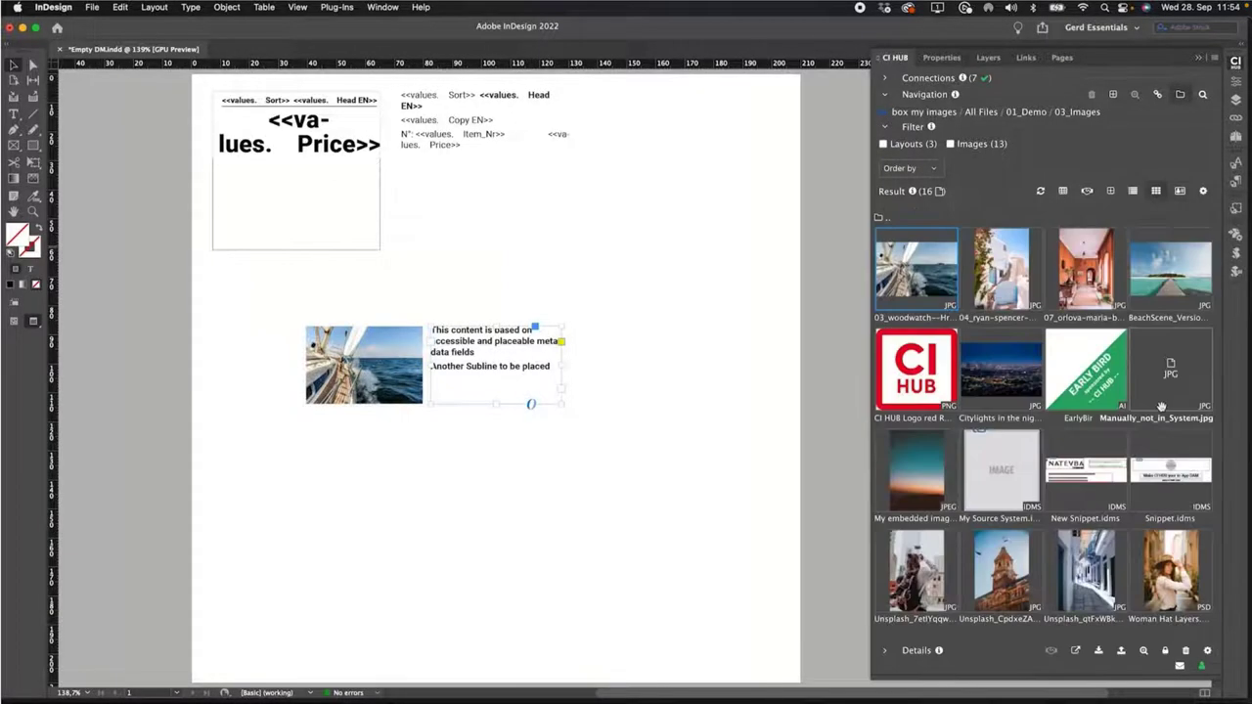
pyautogui.moveTo(1086, 370); pyautogui.dragTo(591, 388)
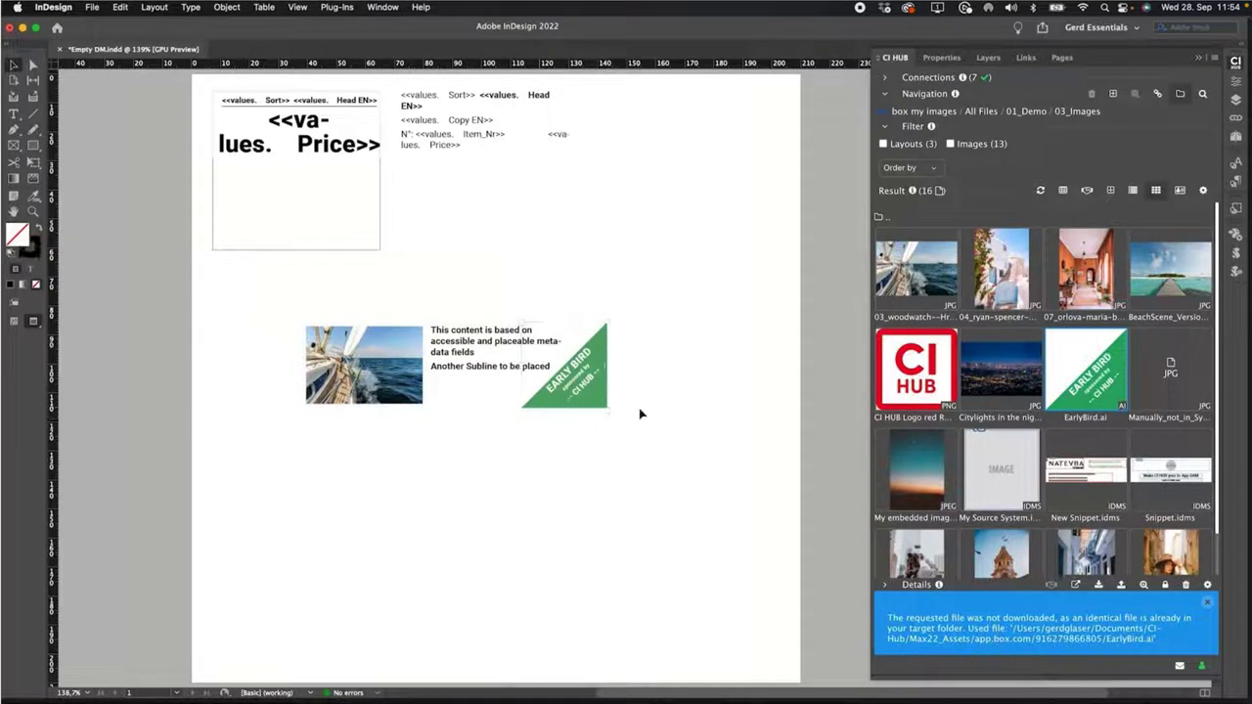
# - Select the photo, text frame and Early Bird graphic, and switch the CI HUB navigation to the box my docs Snippets folder
pyautogui.click(1023, 114)
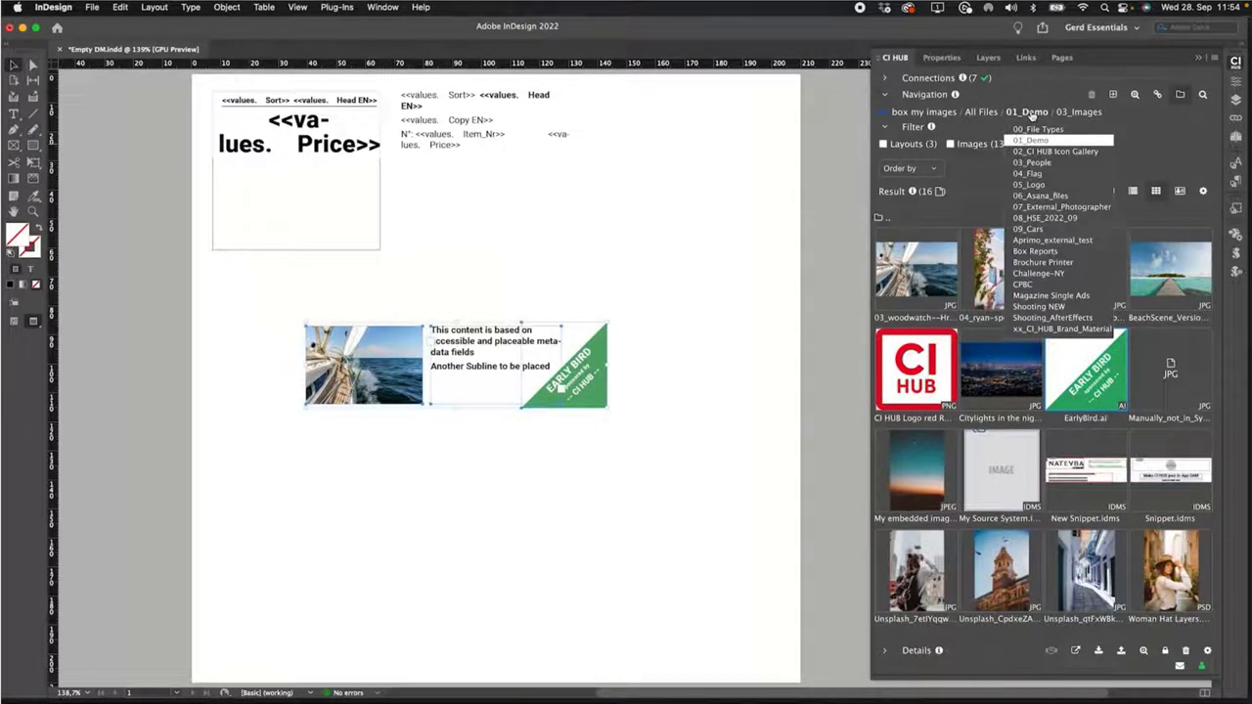
pyautogui.click(1031, 115)
pyautogui.click(923, 111)
pyautogui.click(919, 159)
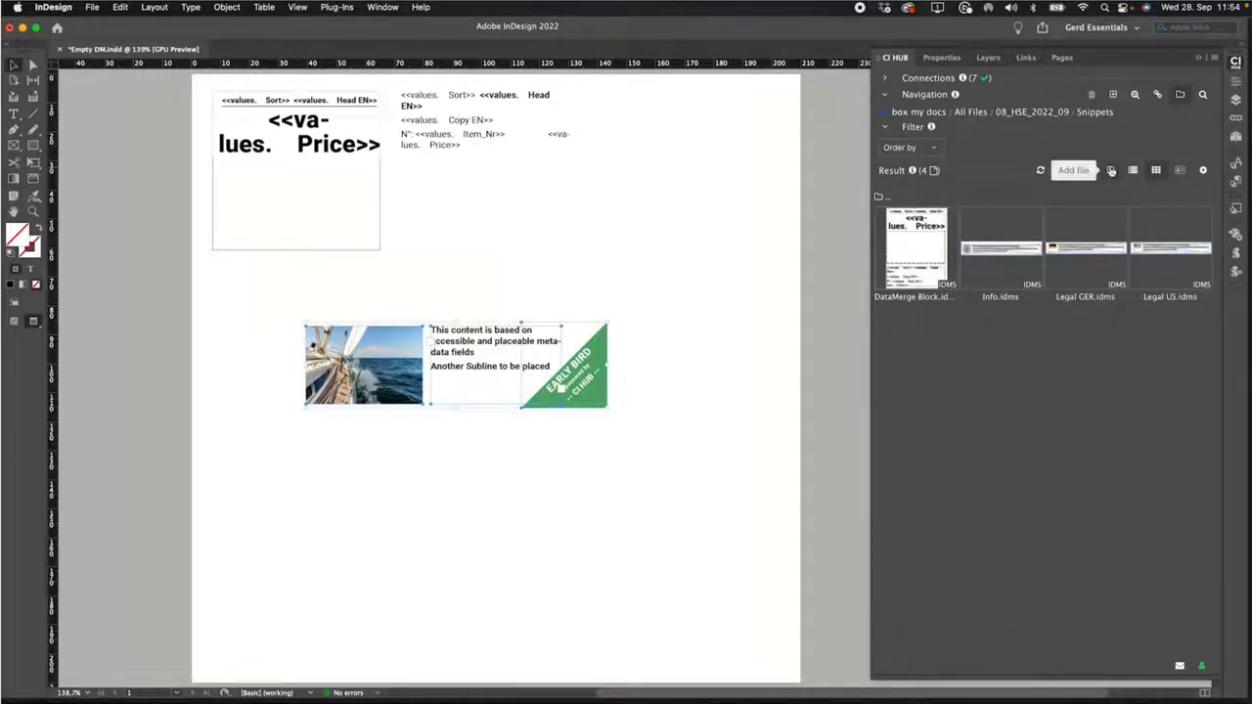
# - Add the selected objects to the Snippets folder as an IDMS snippet named Early Bird
pyautogui.click(1112, 170)
pyautogui.click(1021, 291)
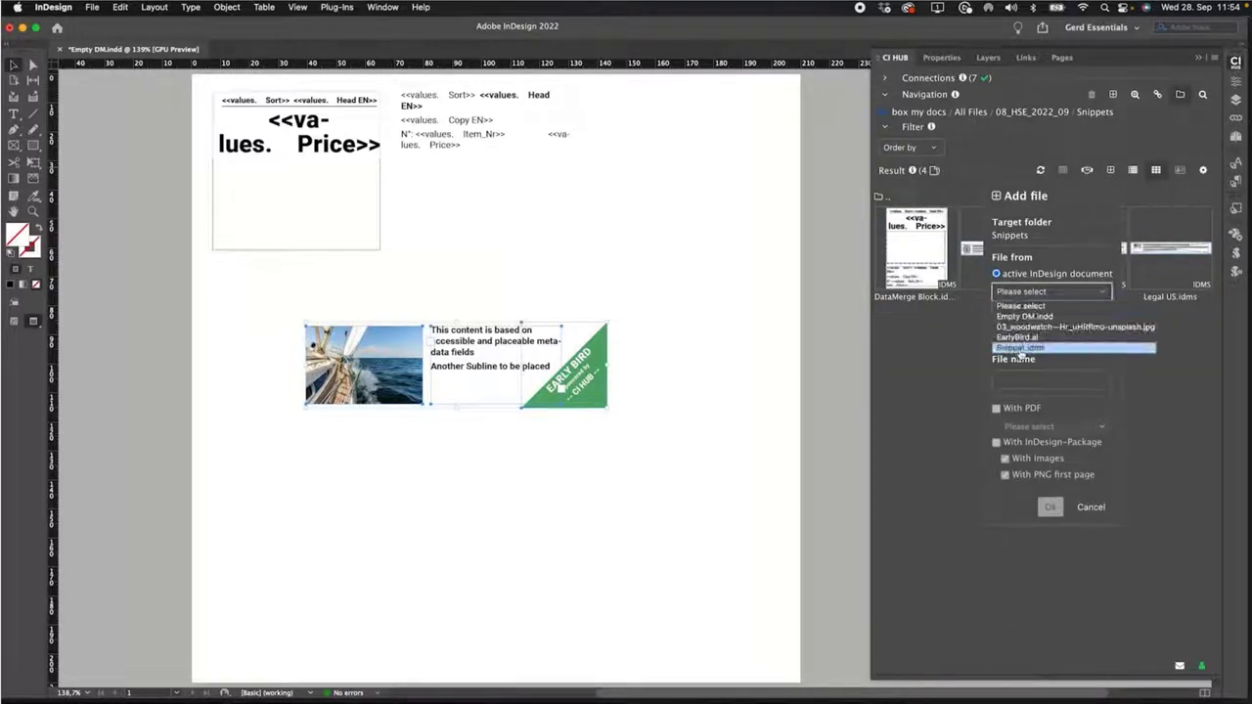
pyautogui.click(1022, 348)
pyautogui.click(999, 382)
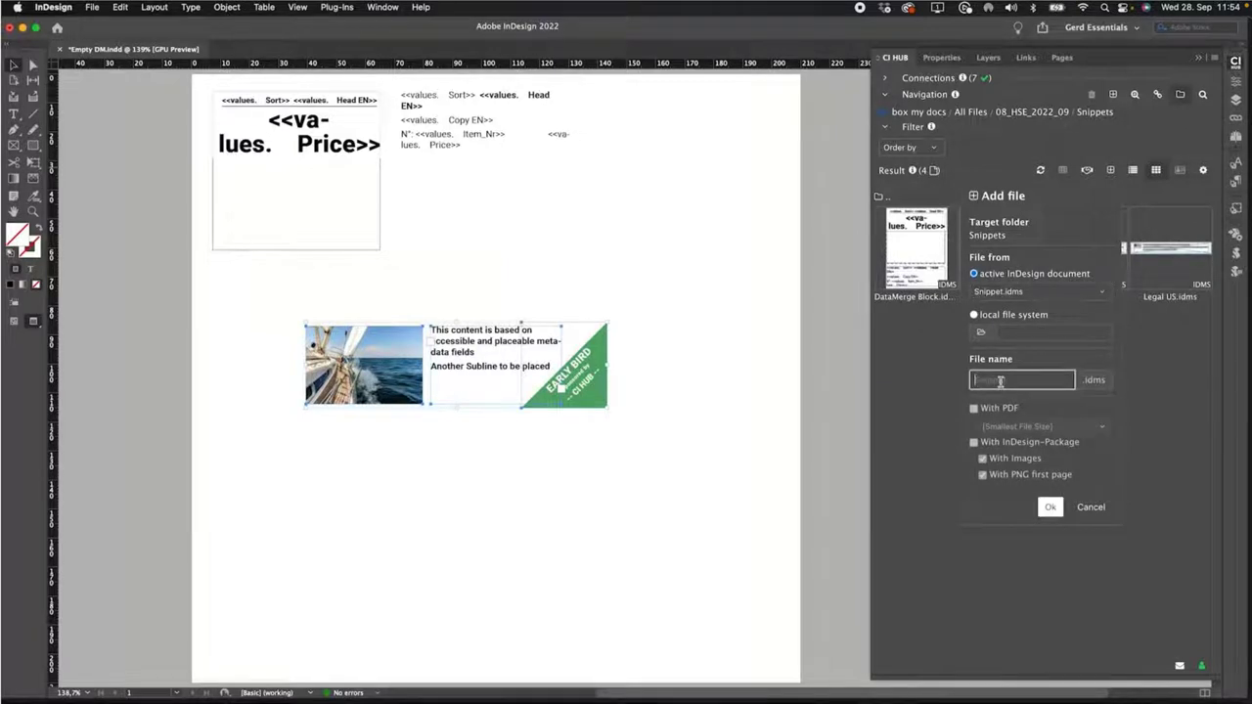
pyautogui.write('Early Bird')
pyautogui.click(1050, 507)
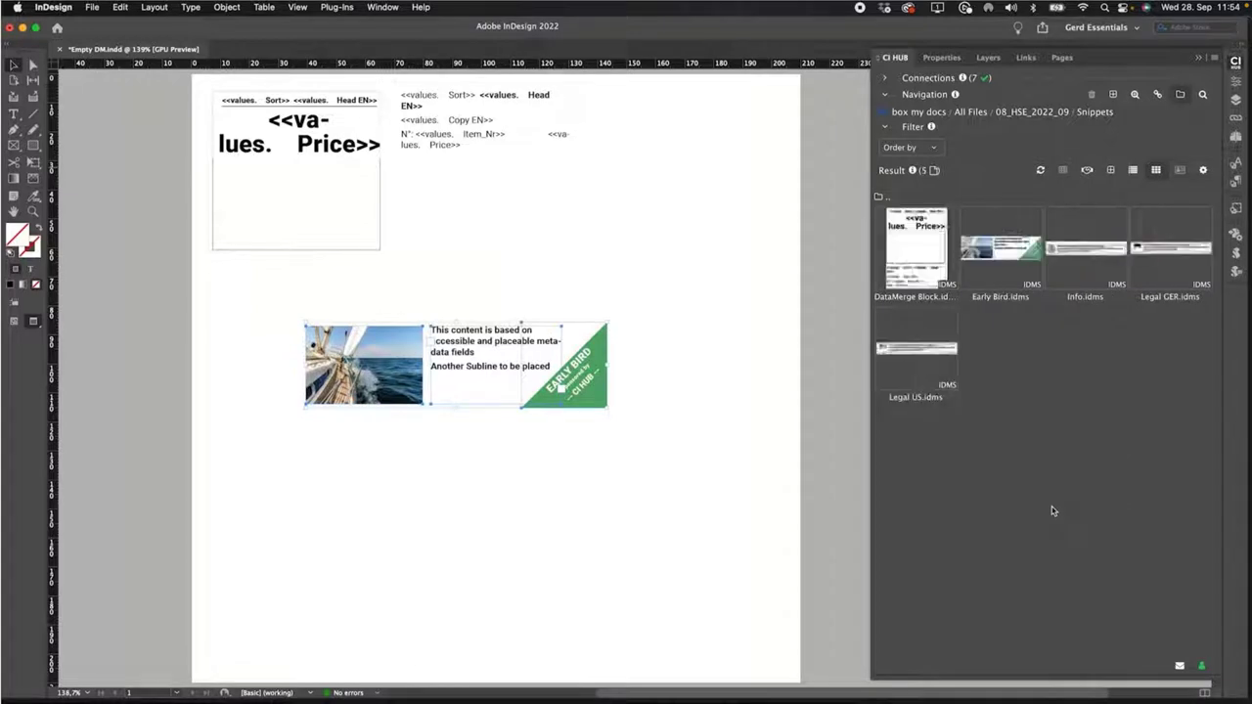
# - Delete the original photo, text and graphic from the page and place the Early Bird.idms snippet in the same area
pyautogui.press('BackSpace')
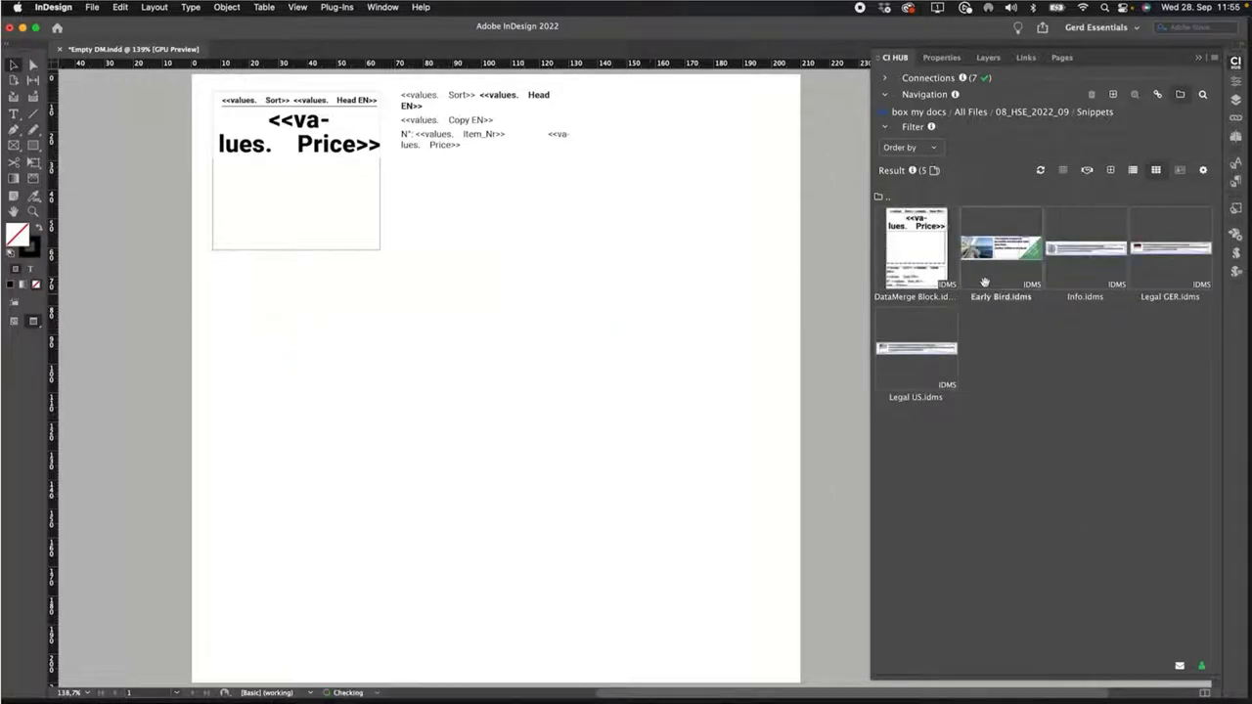
pyautogui.moveTo(819, 298); pyautogui.dragTo(299, 316)
pyautogui.click(452, 420)
# - Check that the placed Early Bird snippet's text is editable by selecting the word Subline
pyautogui.press('t')
pyautogui.doubleClick(471, 352)
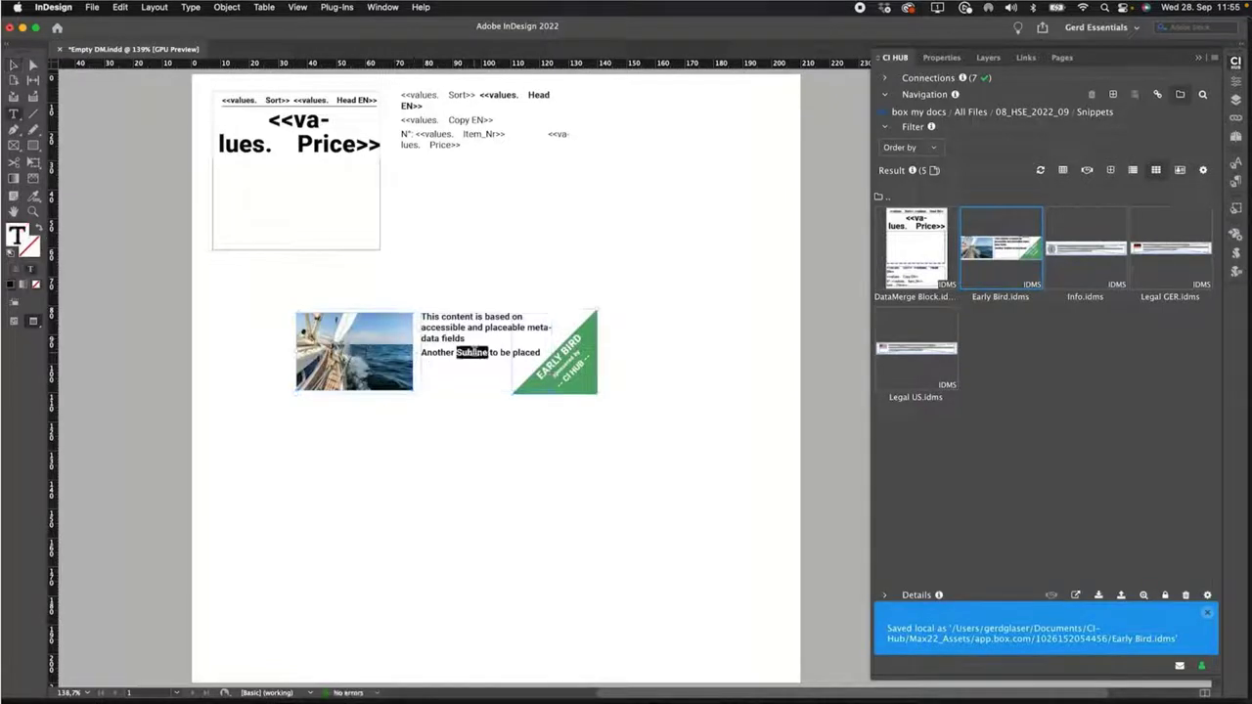
pyautogui.click(16, 64)
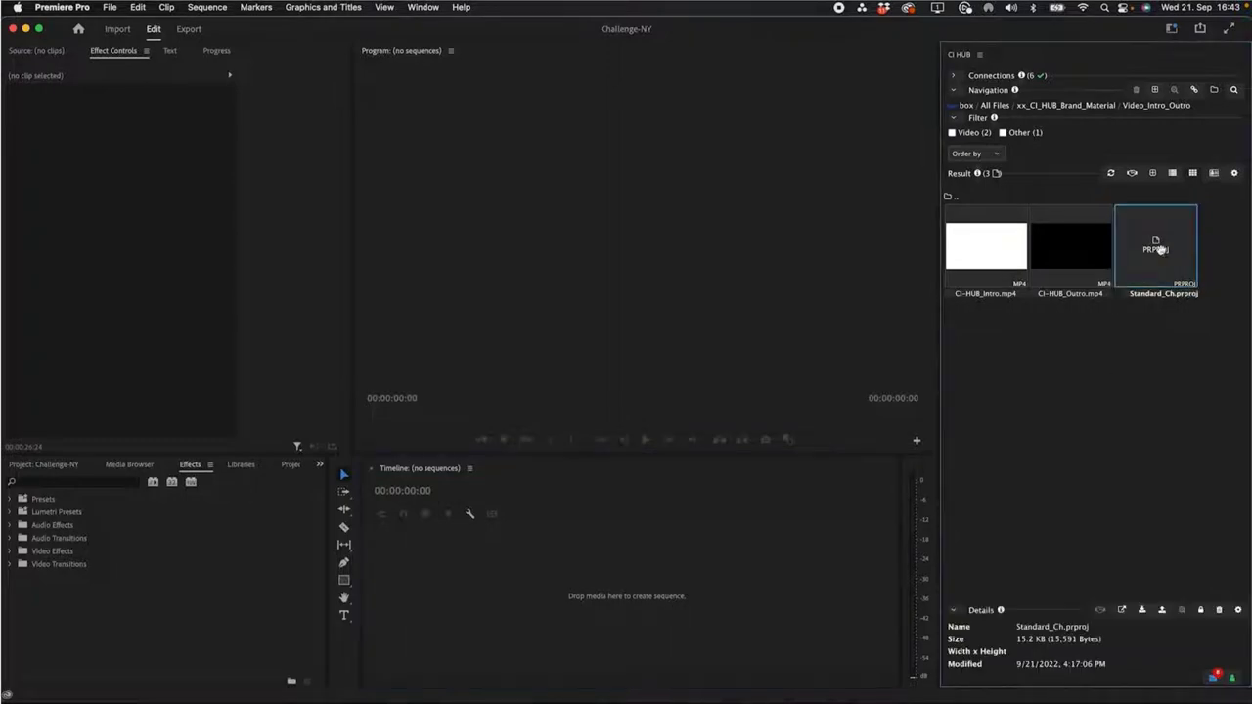
# - Switch to Premiere Pro, open Standard_Ch.prproj from the box Video_Intro_Outro folder, and scrub through its Challenge-NY-Movie sequence
pyautogui.rightClick(1157, 244)
pyautogui.click(1121, 270)
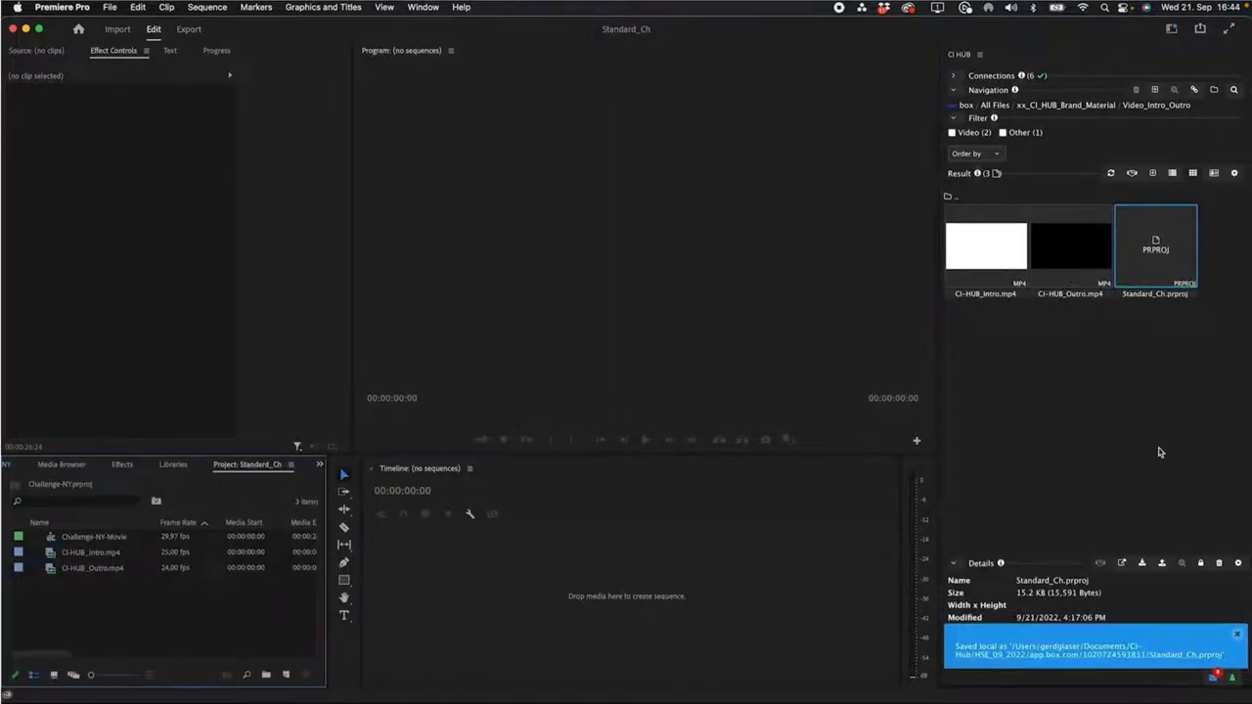
pyautogui.doubleClick(80, 541)
pyautogui.moveTo(521, 503); pyautogui.dragTo(888, 595)
# - Switch the CI HUB connection from box to Asana and find its tasks with the recent query challenge
pyautogui.click(966, 105)
pyautogui.click(973, 131)
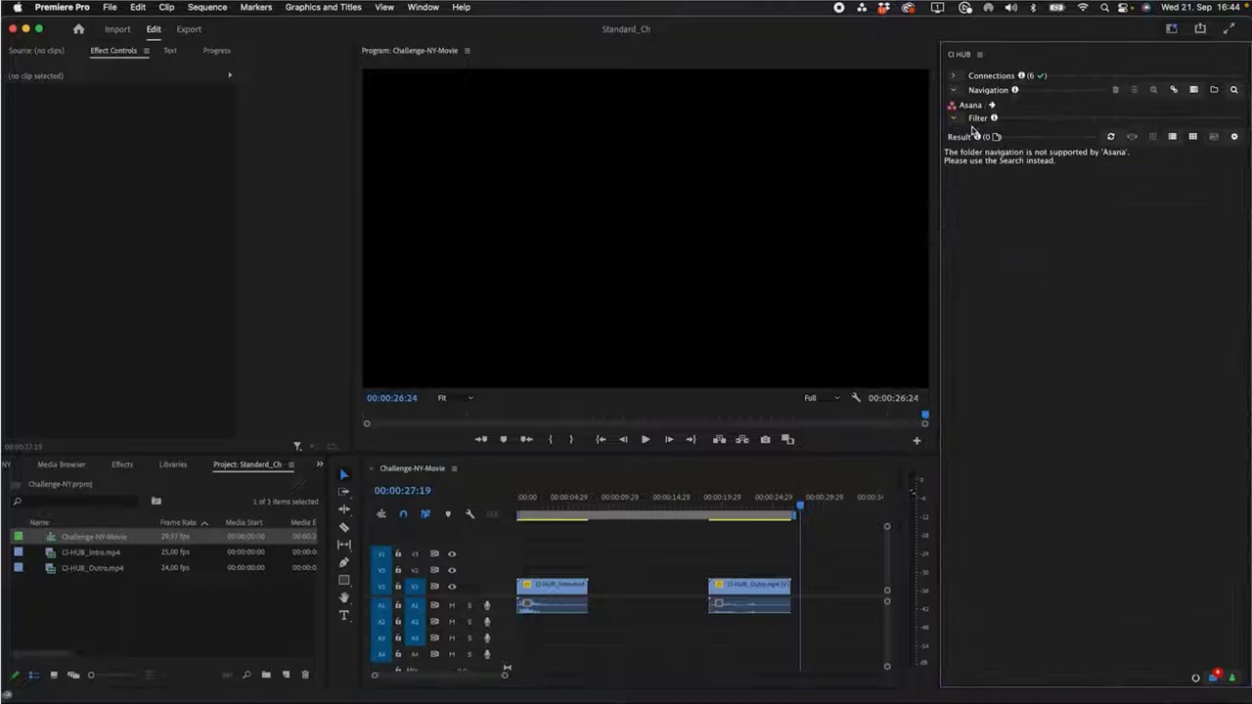
pyautogui.click(1194, 90)
pyautogui.click(1183, 150)
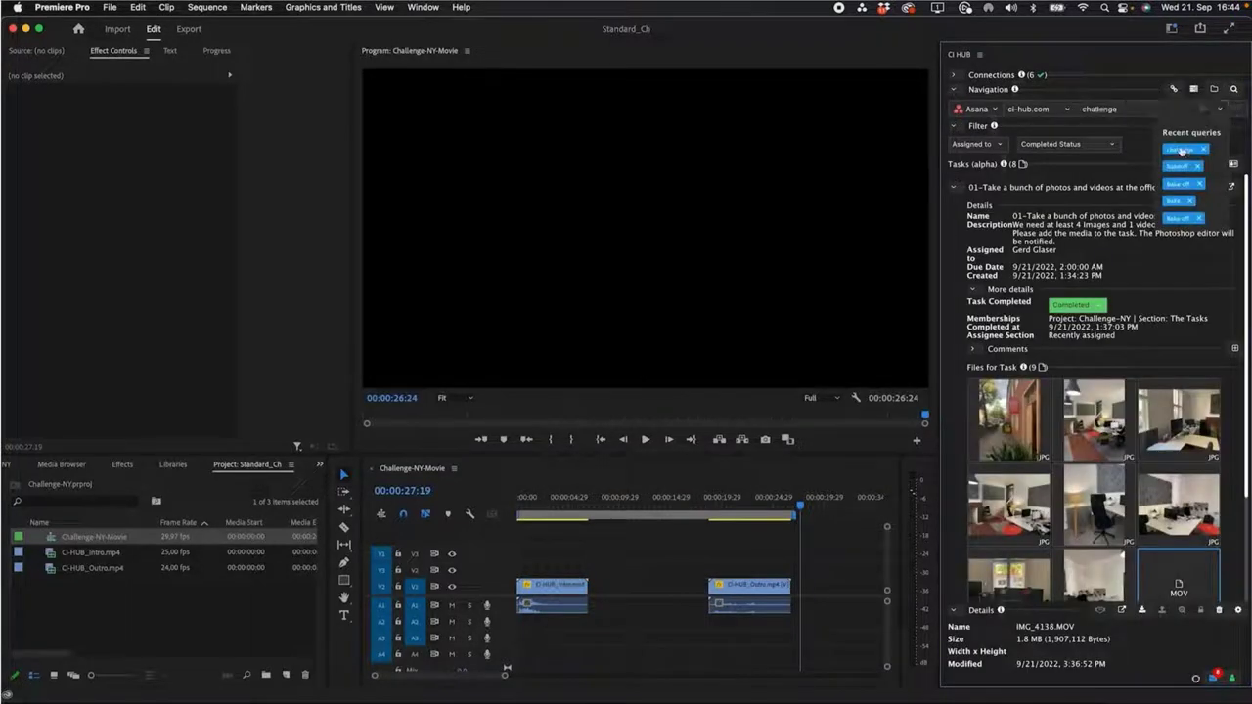
# - Import IMG_4138.MOV from the task 01-Take a bunch of photos and videos at the office and place it on track V2
pyautogui.click(954, 400)
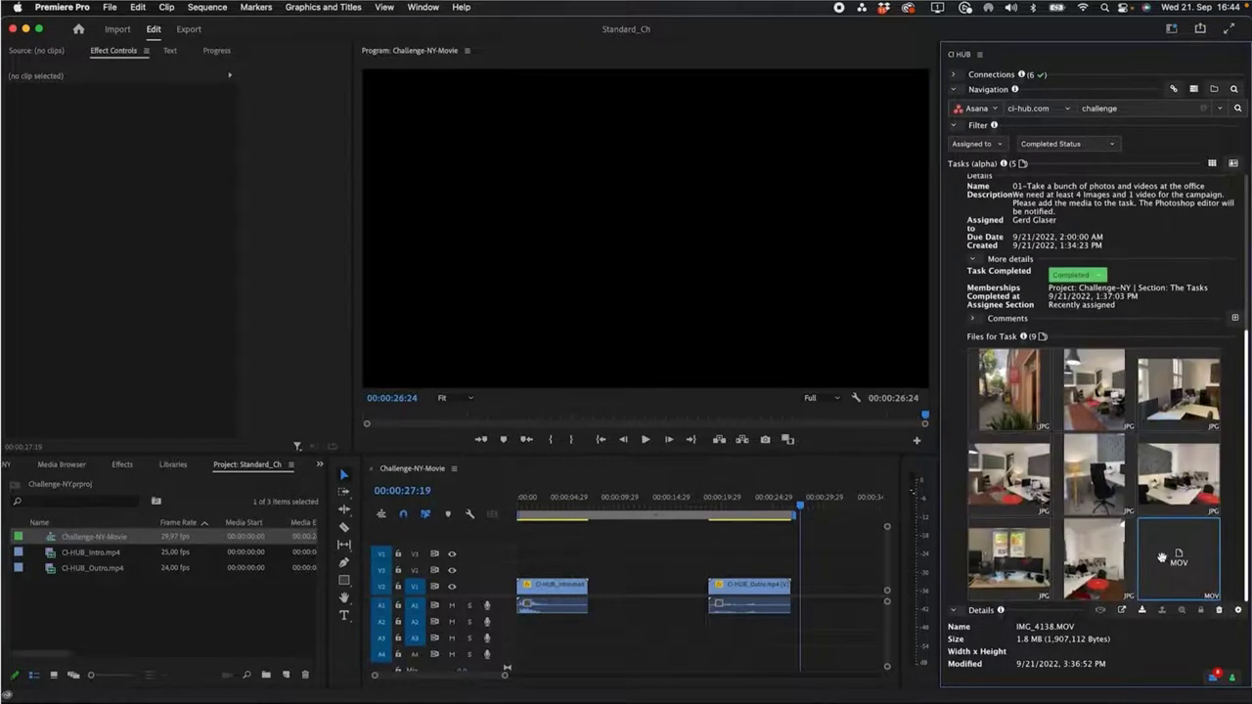
pyautogui.doubleClick(1160, 558)
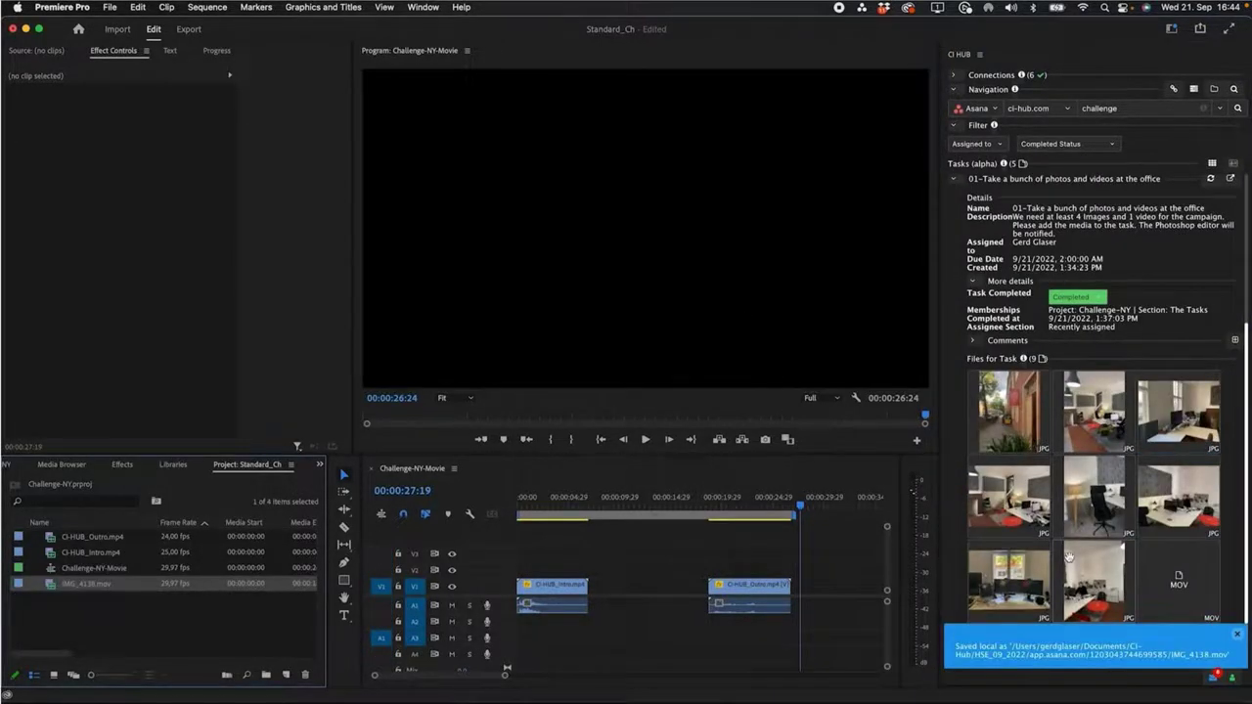
pyautogui.moveTo(84, 584); pyautogui.dragTo(582, 571)
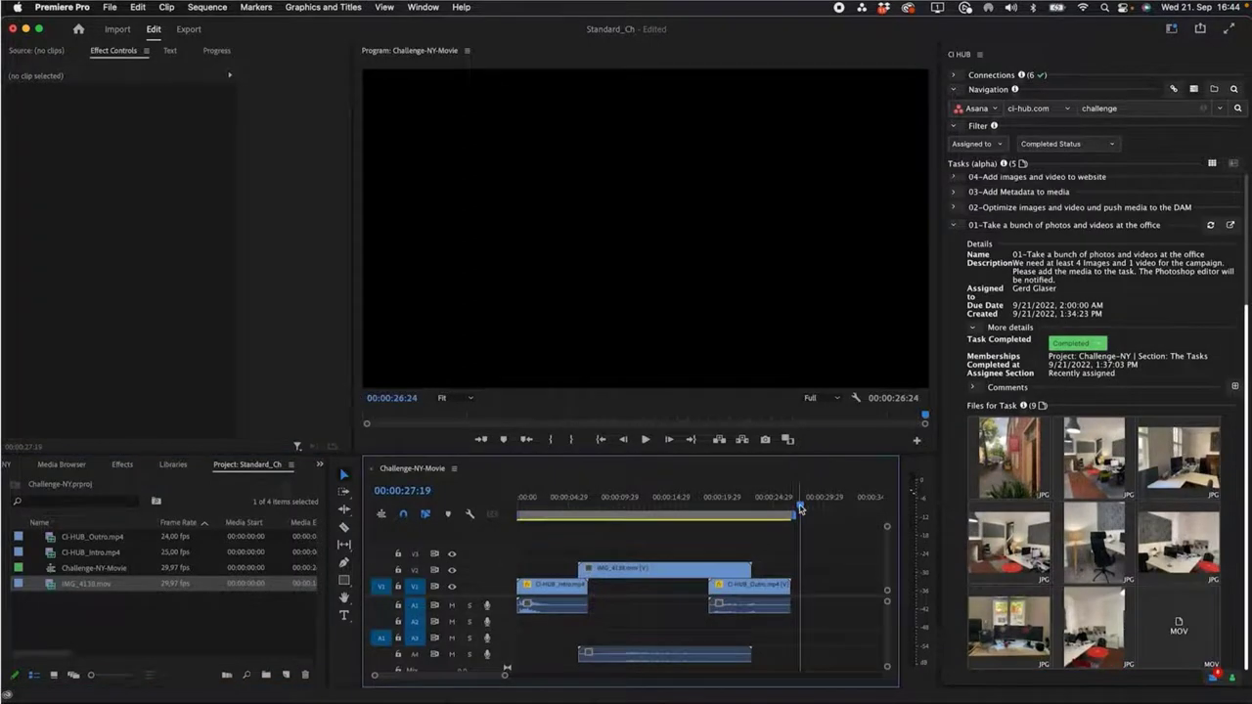
# - Preview the join after the intro and shift IMG_4138.mov to start at the intro's end, 00:00:07:00
pyautogui.click(575, 504)
pyautogui.press('space')
pyautogui.press('space')
pyautogui.moveTo(604, 575); pyautogui.dragTo(614, 575)
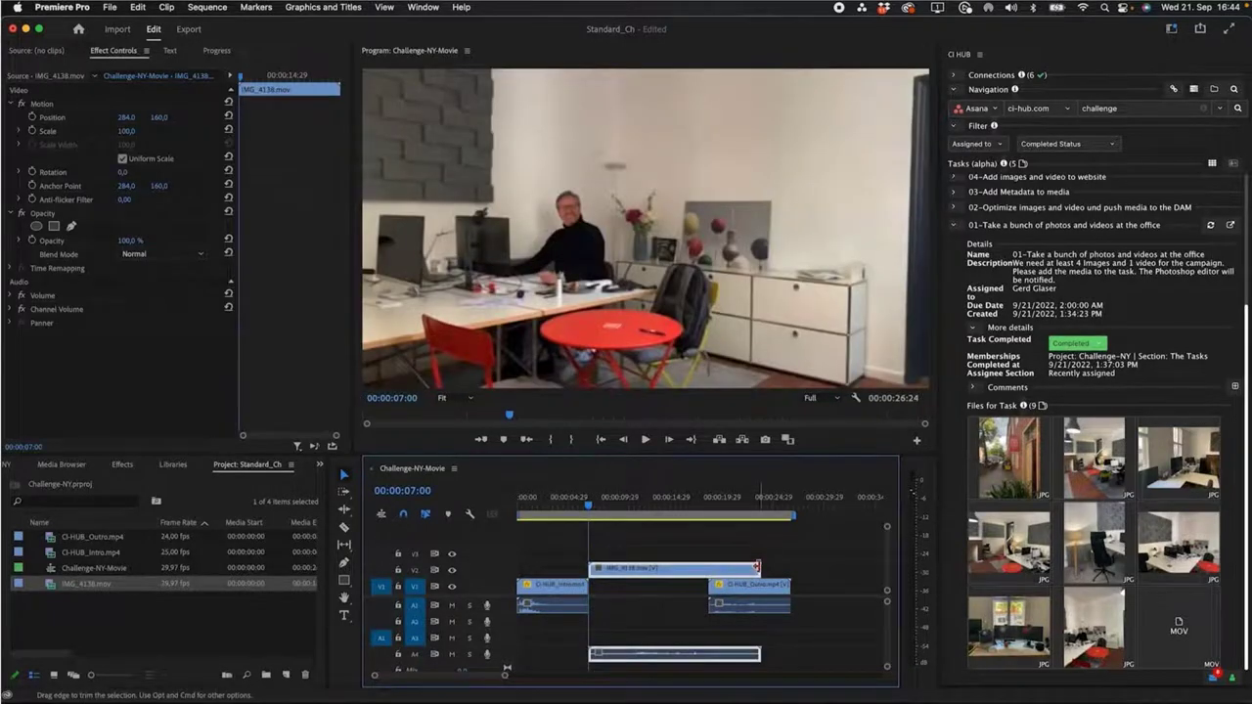
# - Trim IMG_4138.mov to end at the outro's start, 00:00:18:25, and place its video on V1 between the intro and outro
pyautogui.click(671, 505)
pyautogui.moveTo(676, 509); pyautogui.dragTo(713, 515)
pyautogui.moveTo(758, 570); pyautogui.dragTo(673, 590)
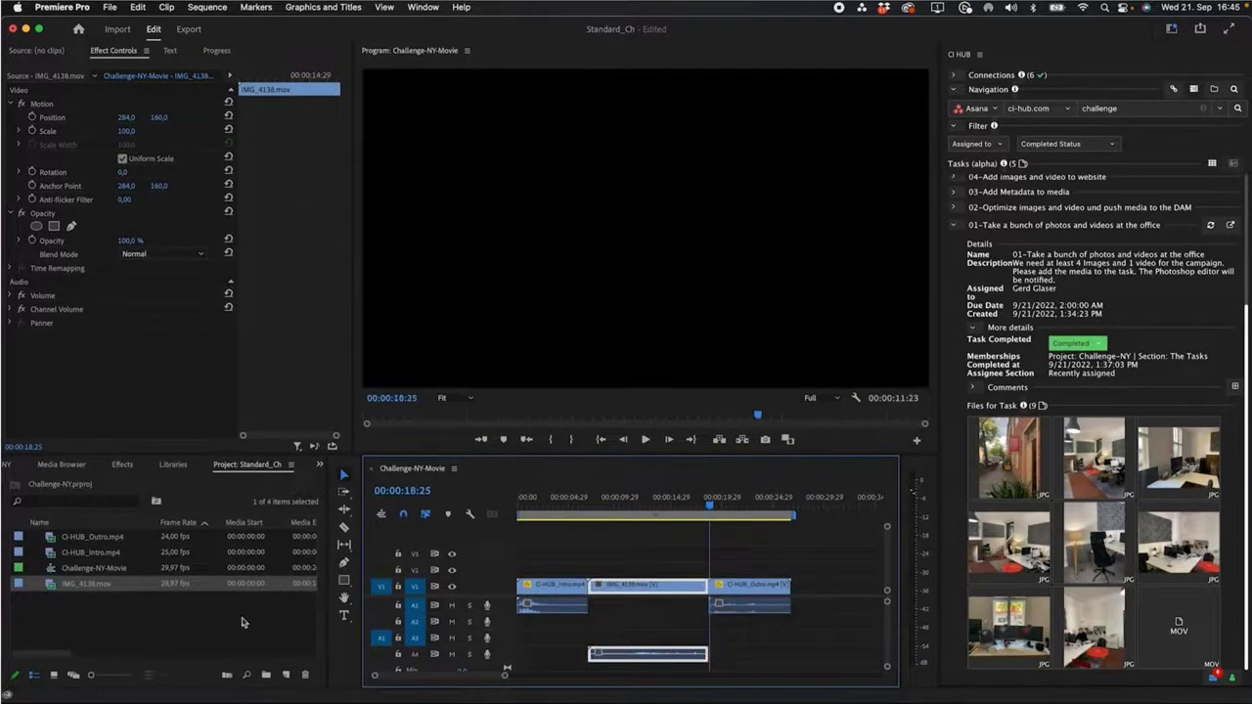
# - Add Cross Dissolve transitions where IMG_4138.mov meets the intro clip and where it meets the outro clip
pyautogui.hotkey('shift', '7')
pyautogui.click(11, 564)
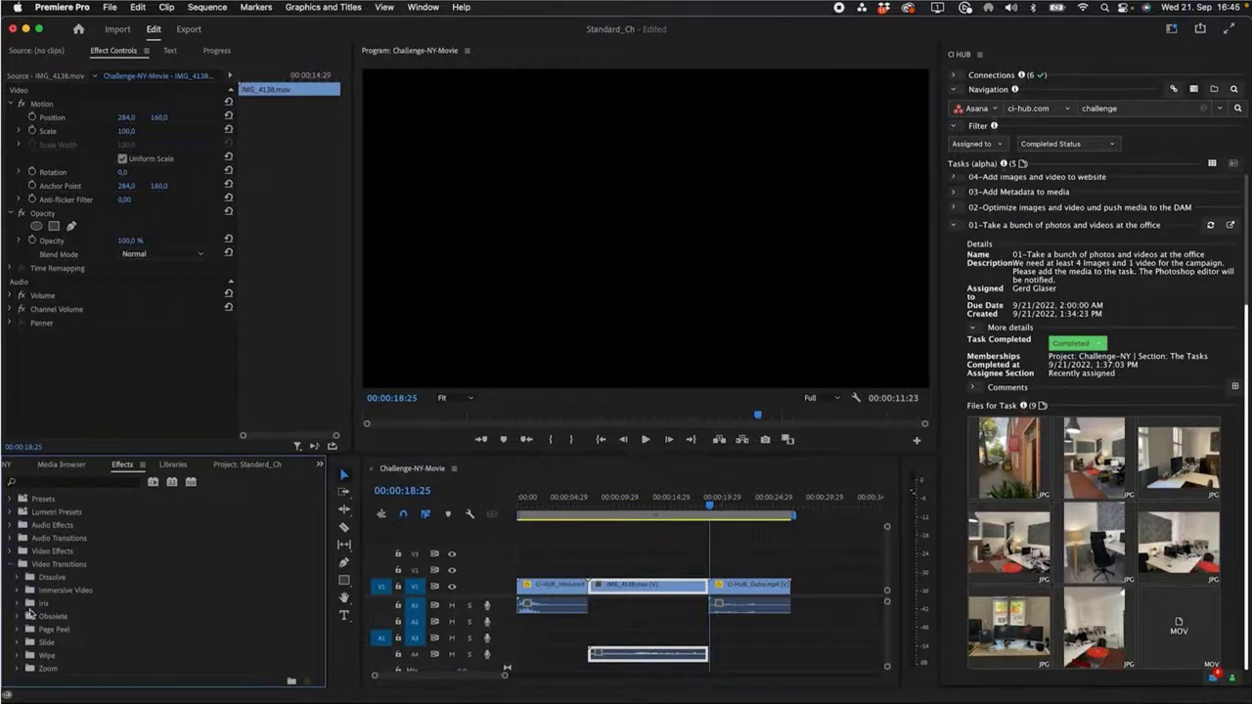
pyautogui.click(18, 578)
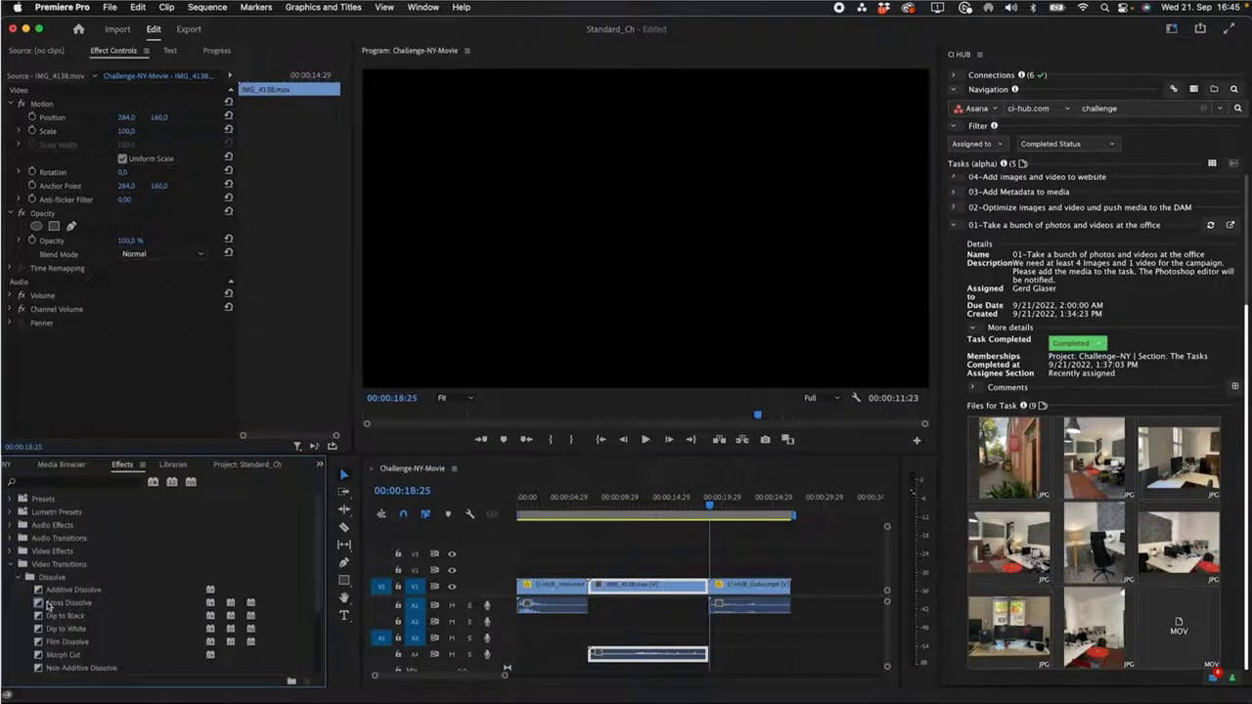
pyautogui.moveTo(48, 605); pyautogui.dragTo(591, 587)
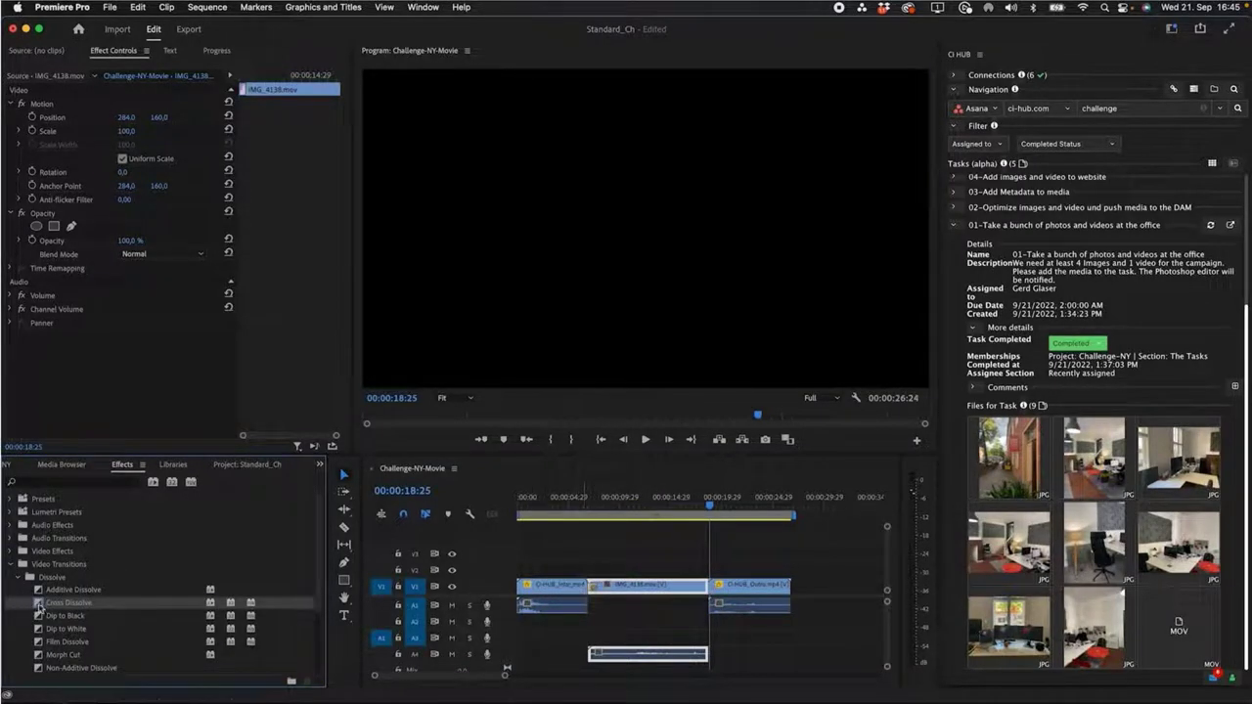
pyautogui.moveTo(39, 607); pyautogui.dragTo(710, 586)
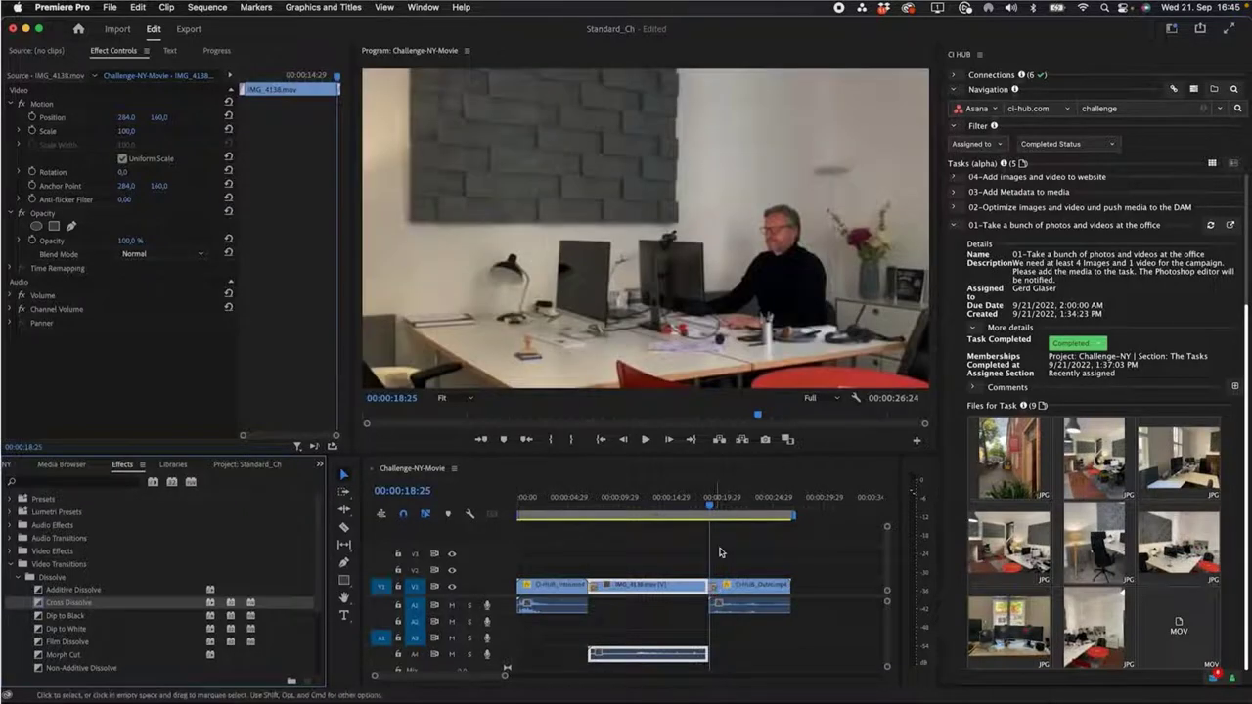
# - Play the Challenge-NY-Movie sequence through to its end and save the project
pyautogui.click(531, 501)
pyautogui.press('space')
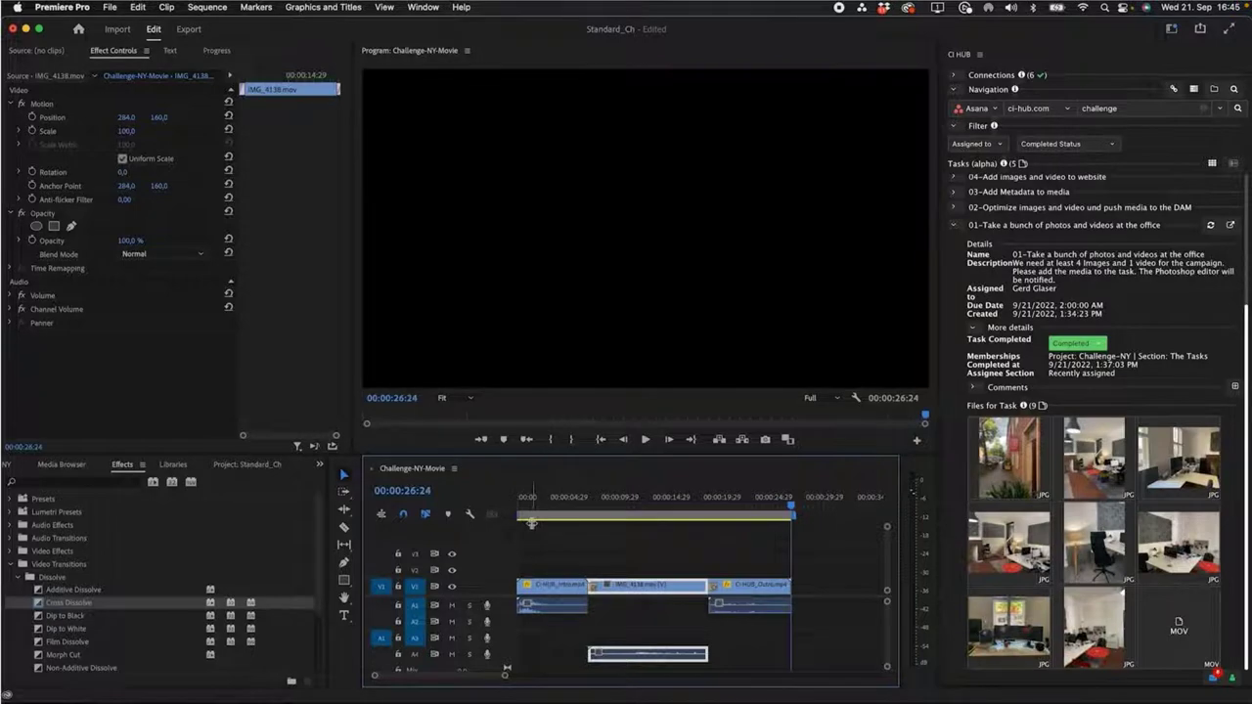
pyautogui.press('super+s')
# - Collapse the expanded Asana tasks and step the playhead back two frames to 00:00:26:22
pyautogui.click(955, 228)
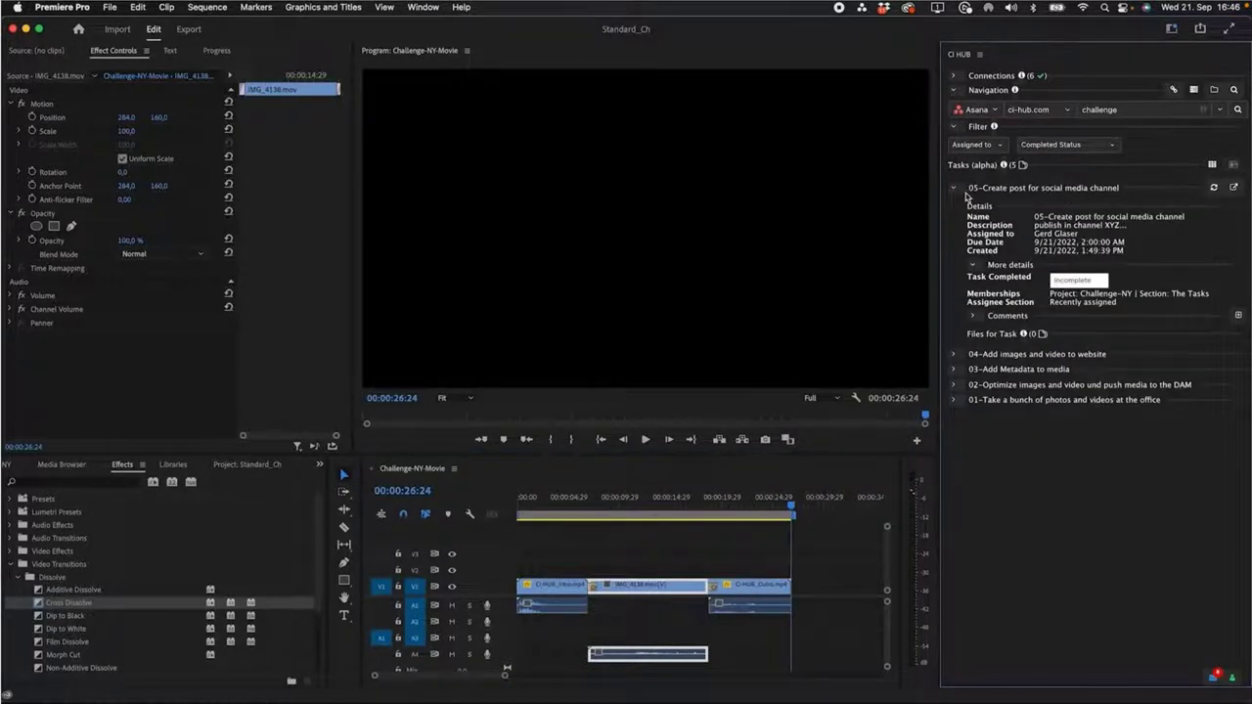
pyautogui.press('Left')
pyautogui.press('Left')
pyautogui.click(954, 219)
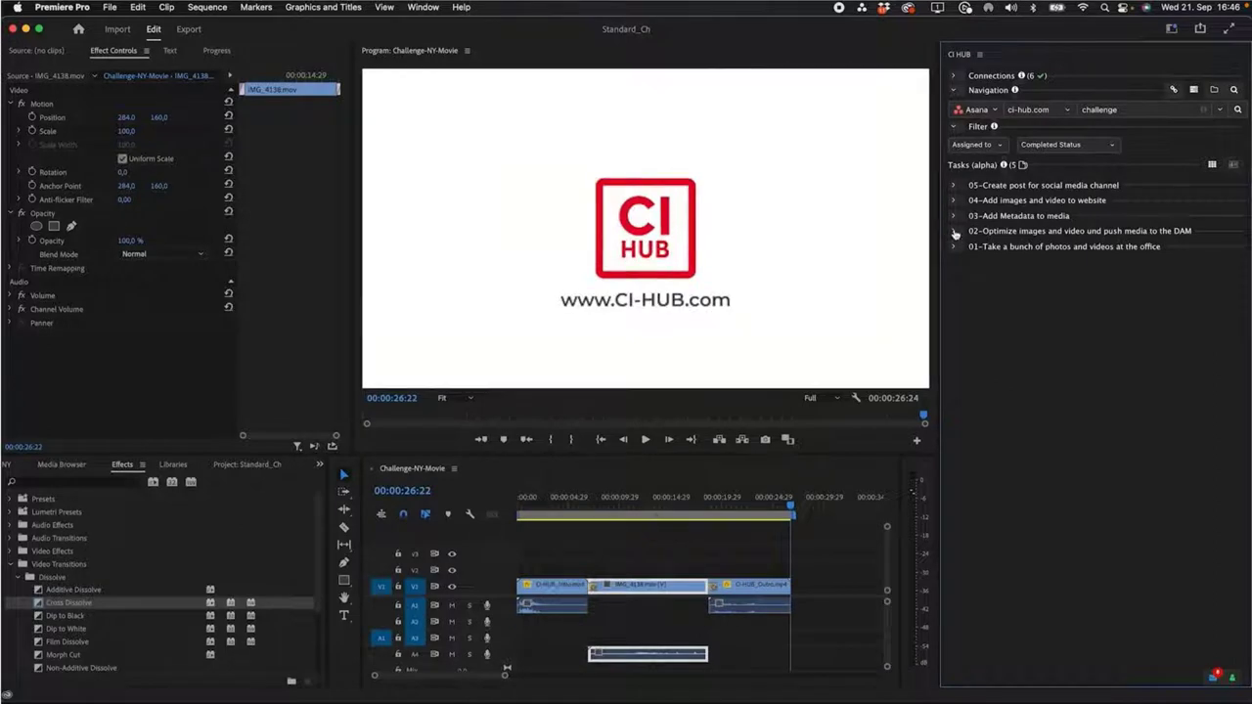
# - Switch the CI HUB connection from Asana to box and open the Challenge-NY folder under All Files
pyautogui.click(977, 107)
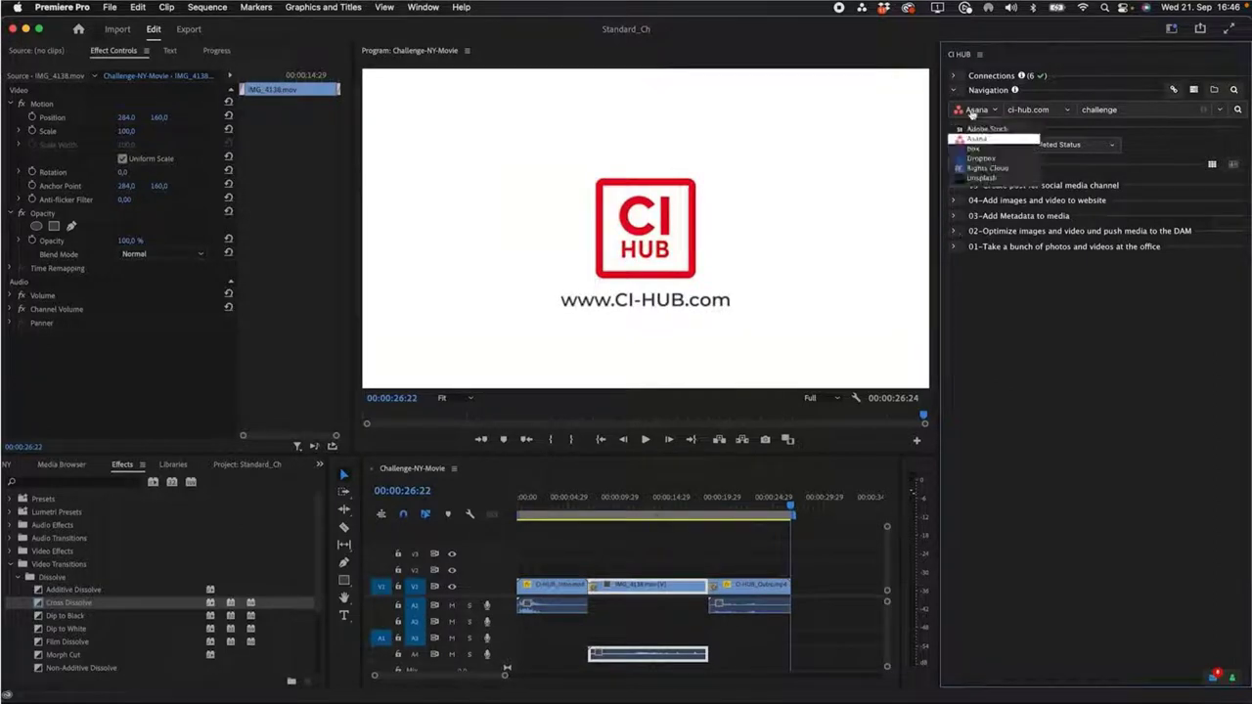
pyautogui.click(973, 170)
pyautogui.click(960, 200)
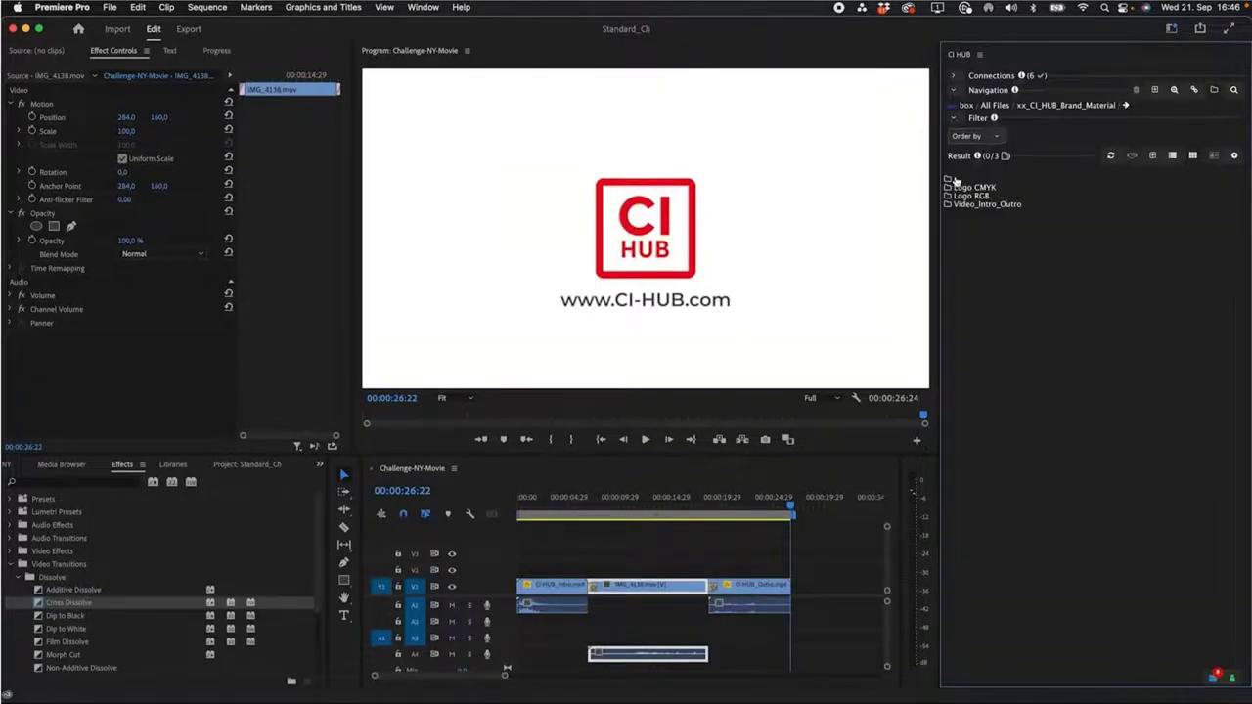
pyautogui.click(956, 181)
pyautogui.click(976, 298)
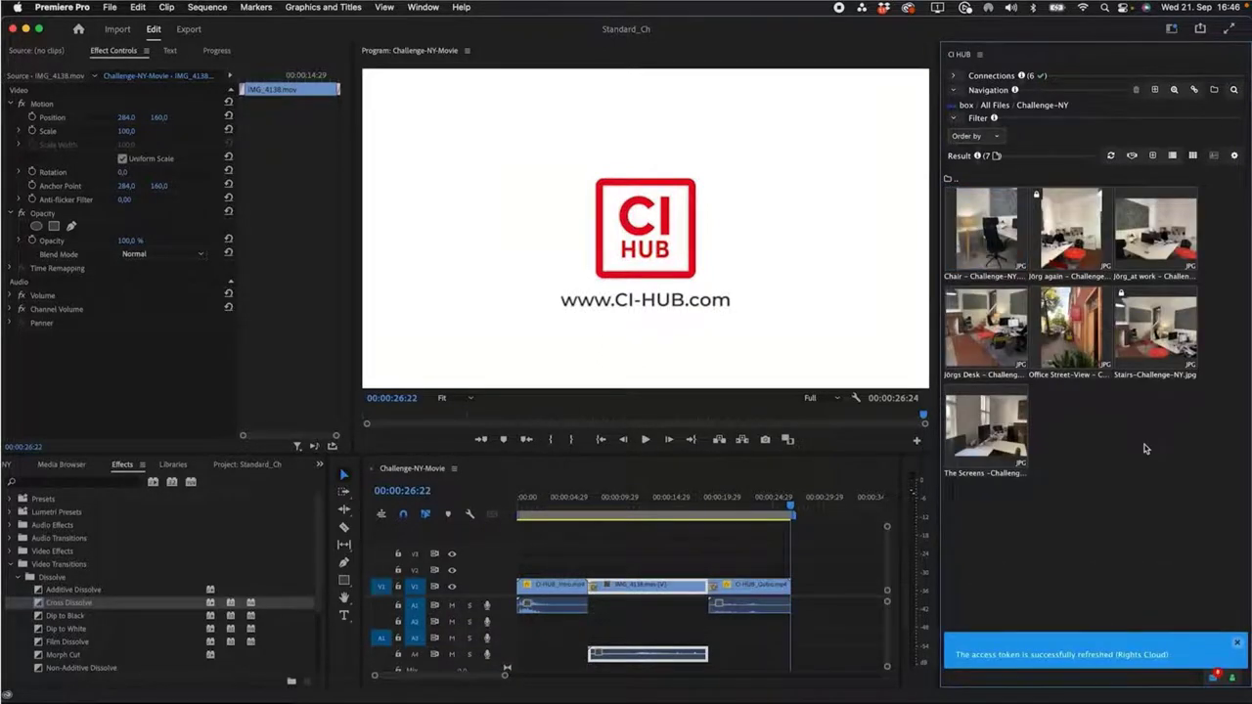
# - Add a folder named Video inside the box Challenge-NY folder
pyautogui.click(1152, 89)
pyautogui.click(1100, 172)
pyautogui.write('Video')
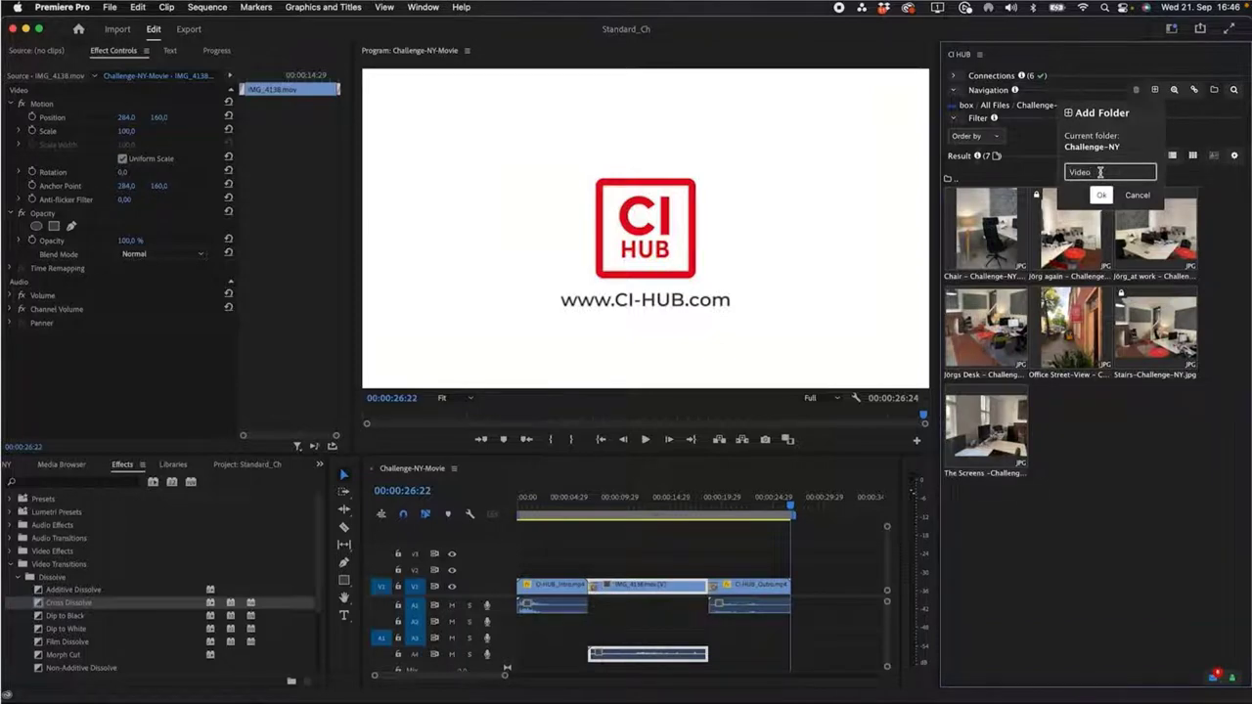
pyautogui.click(1101, 195)
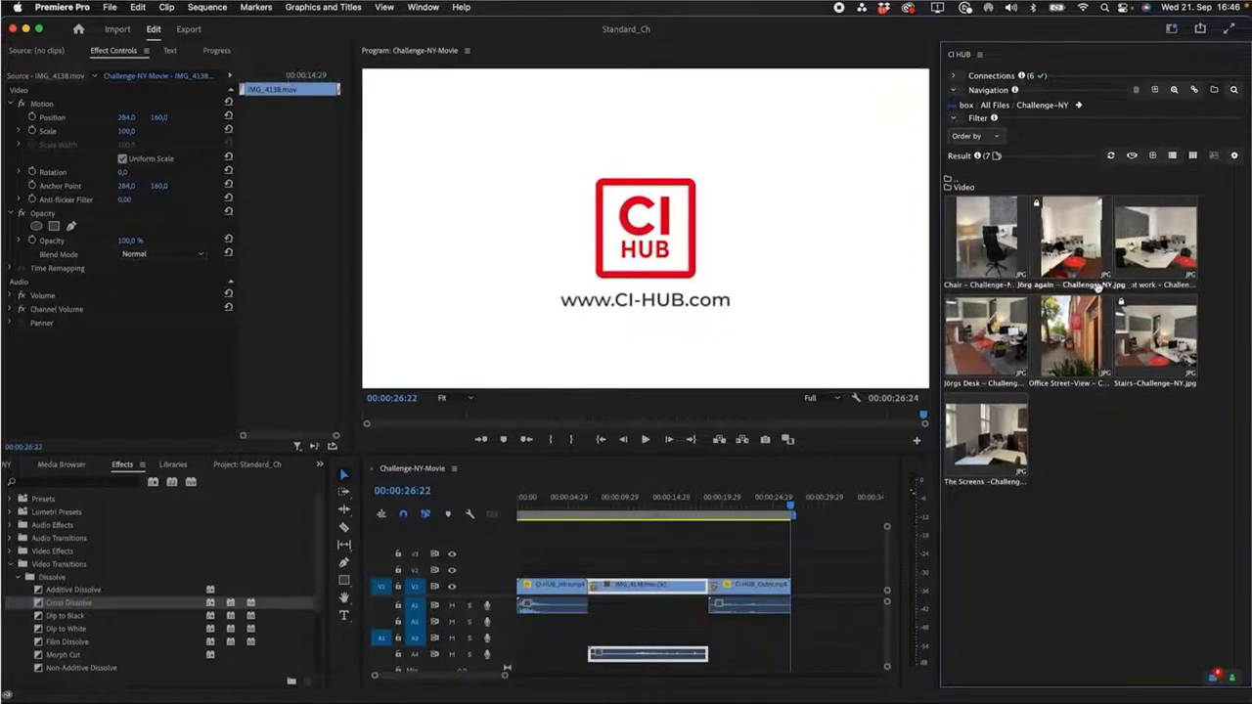
# - Open the new Video folder and upload the active Premiere Pro document Standard_Ch.prproj to it
pyautogui.doubleClick(963, 189)
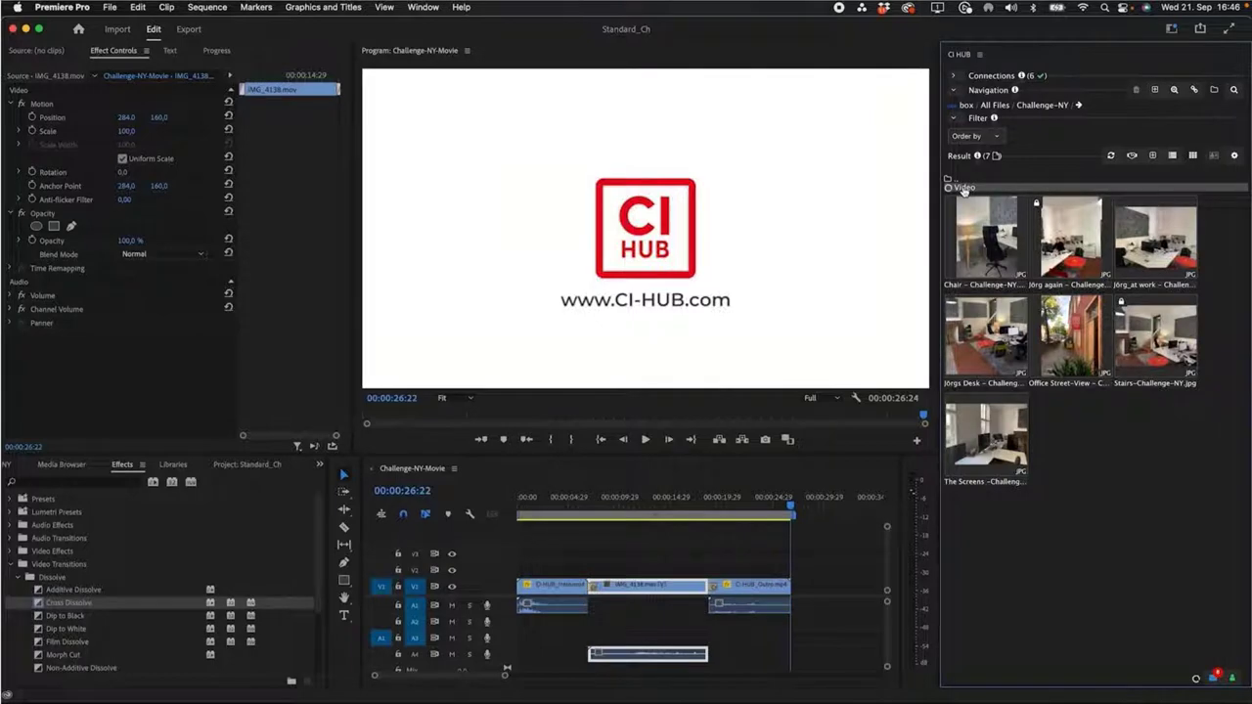
pyautogui.click(1152, 157)
pyautogui.click(1086, 247)
pyautogui.click(1088, 261)
pyautogui.click(1081, 285)
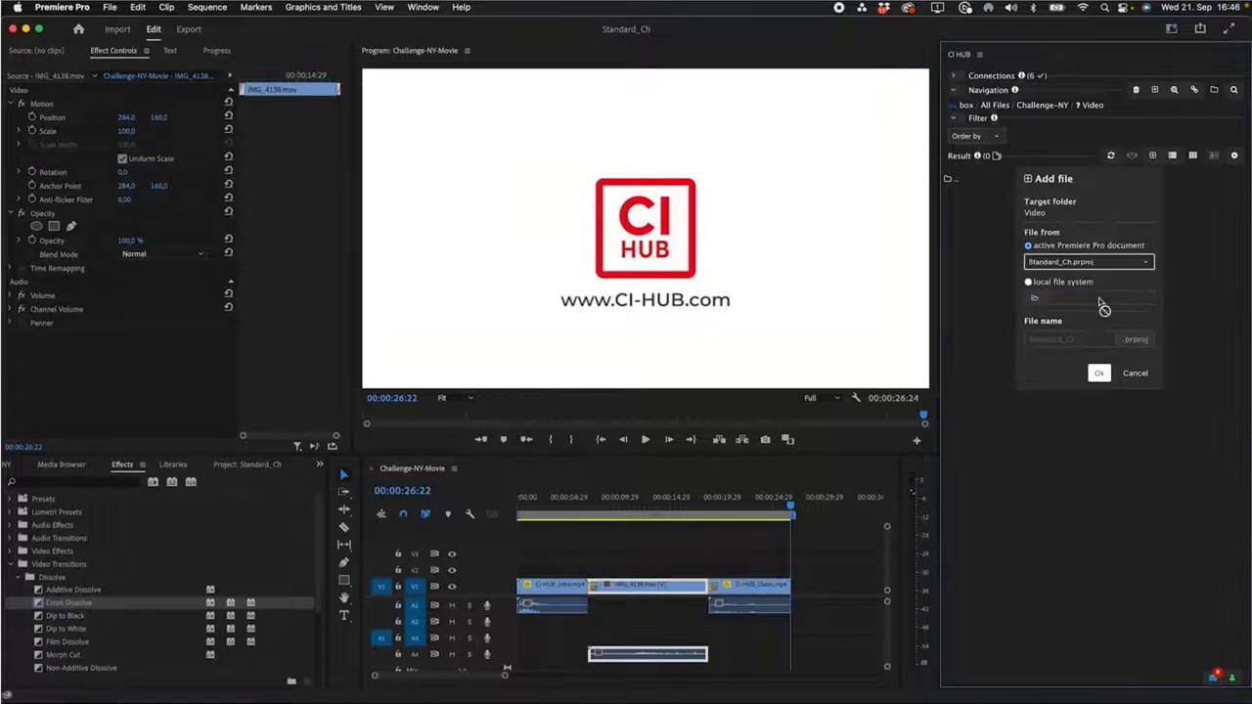
pyautogui.click(1100, 374)
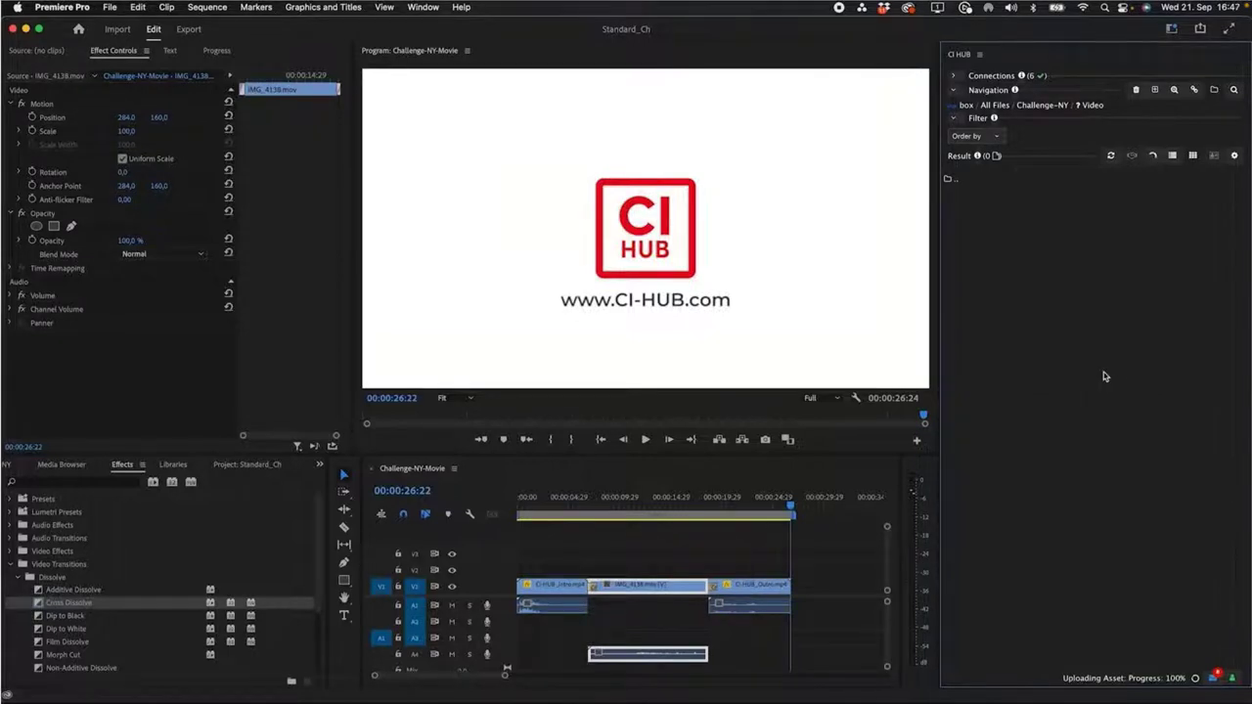
# - Add IMG_4138.mov from the active Premiere Pro document to the Video folder
pyautogui.click(1152, 156)
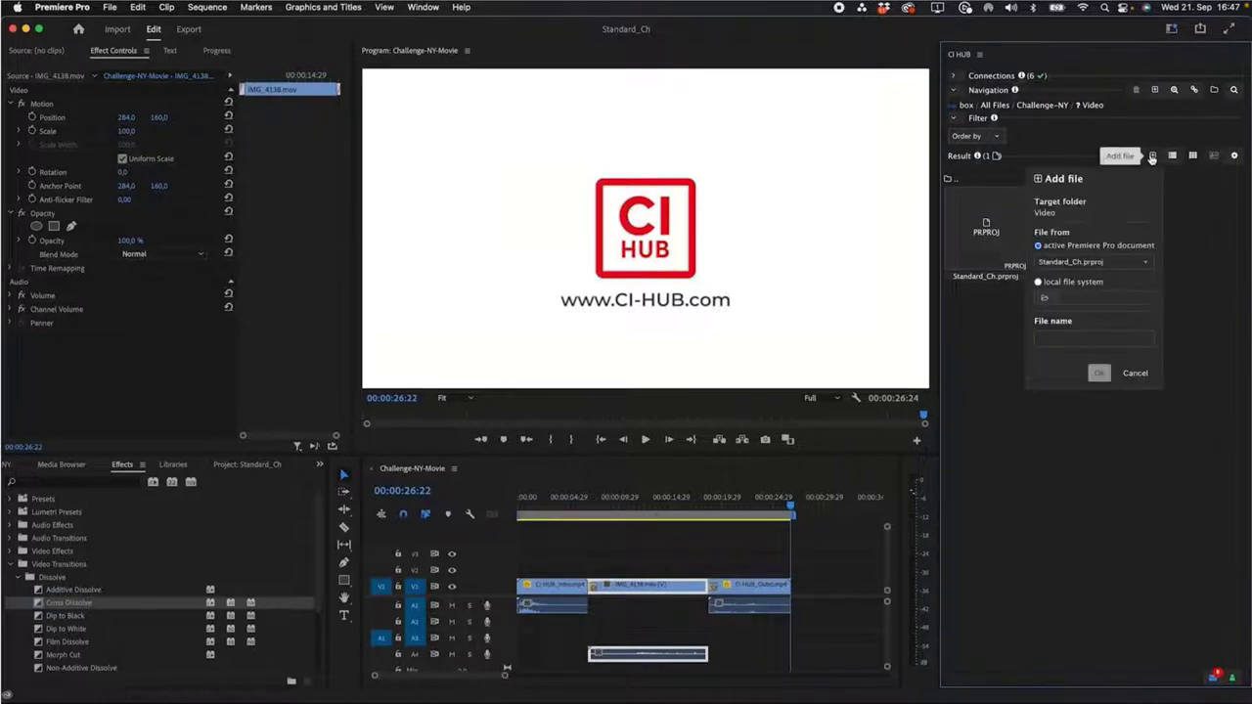
pyautogui.click(1076, 263)
pyautogui.click(1074, 293)
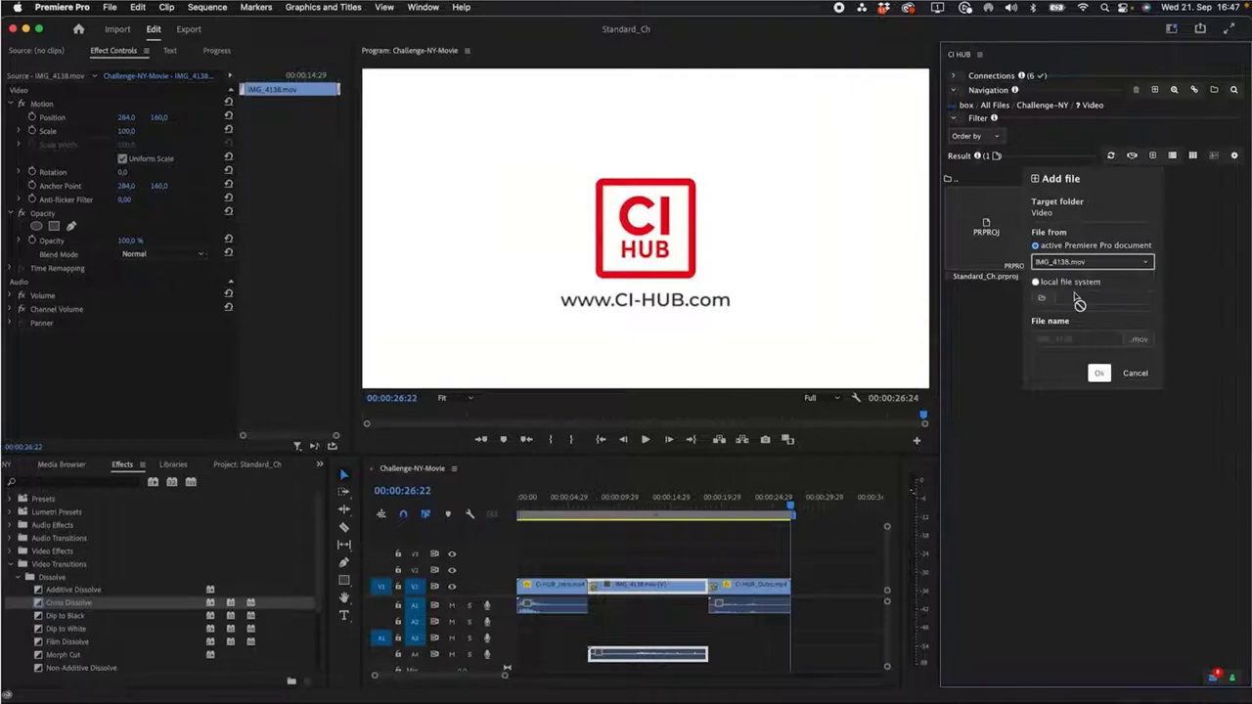
pyautogui.click(1100, 374)
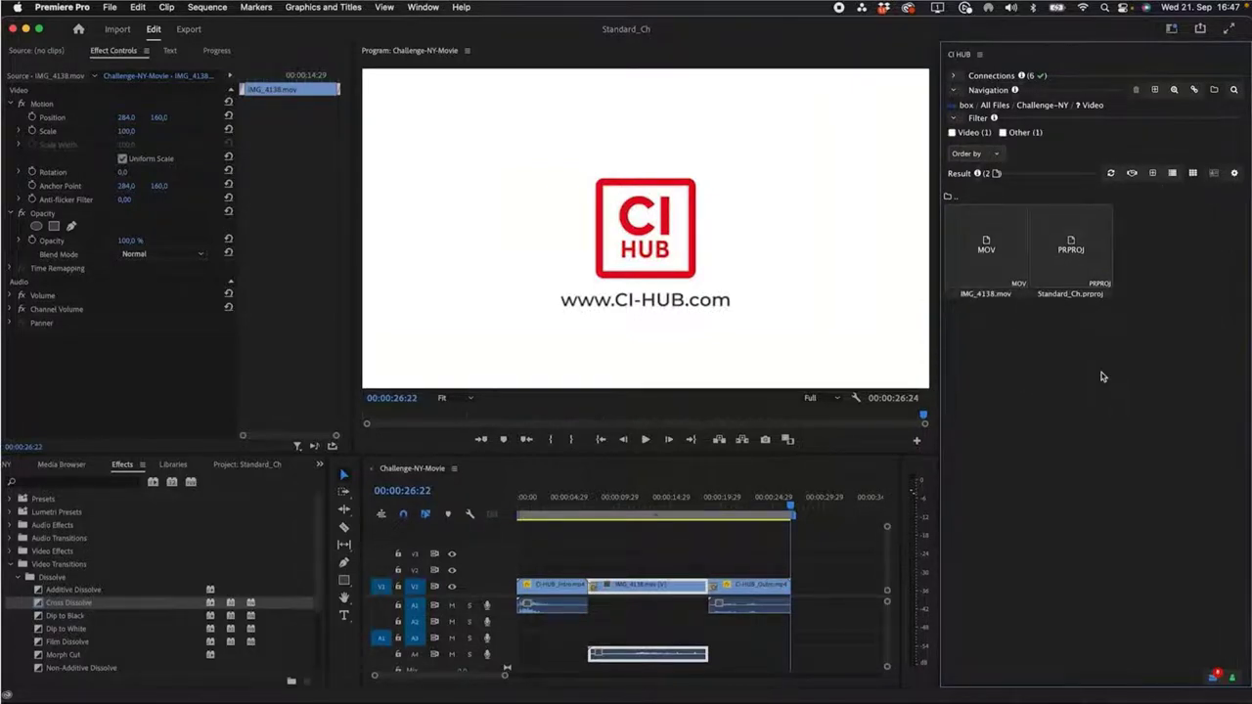
# - Update all of the project's media links and check the IMG_4138.mov footage at 00:00:15:14
pyautogui.click(990, 262)
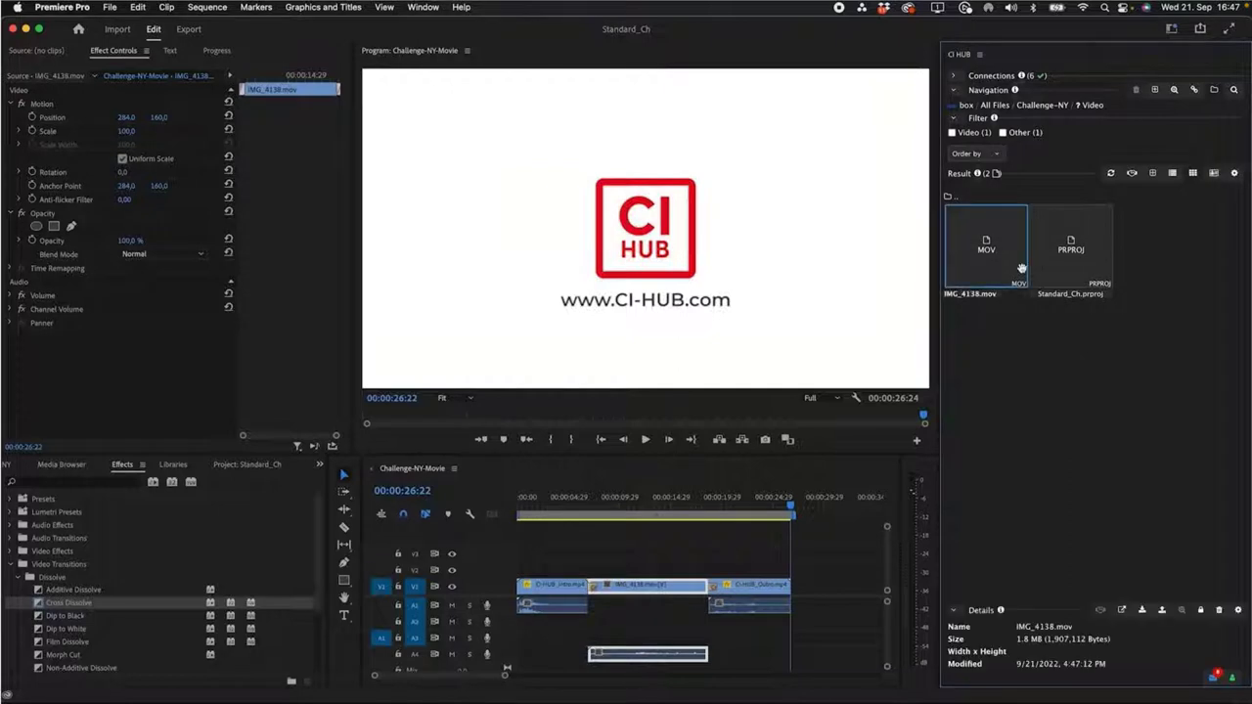
pyautogui.click(1193, 91)
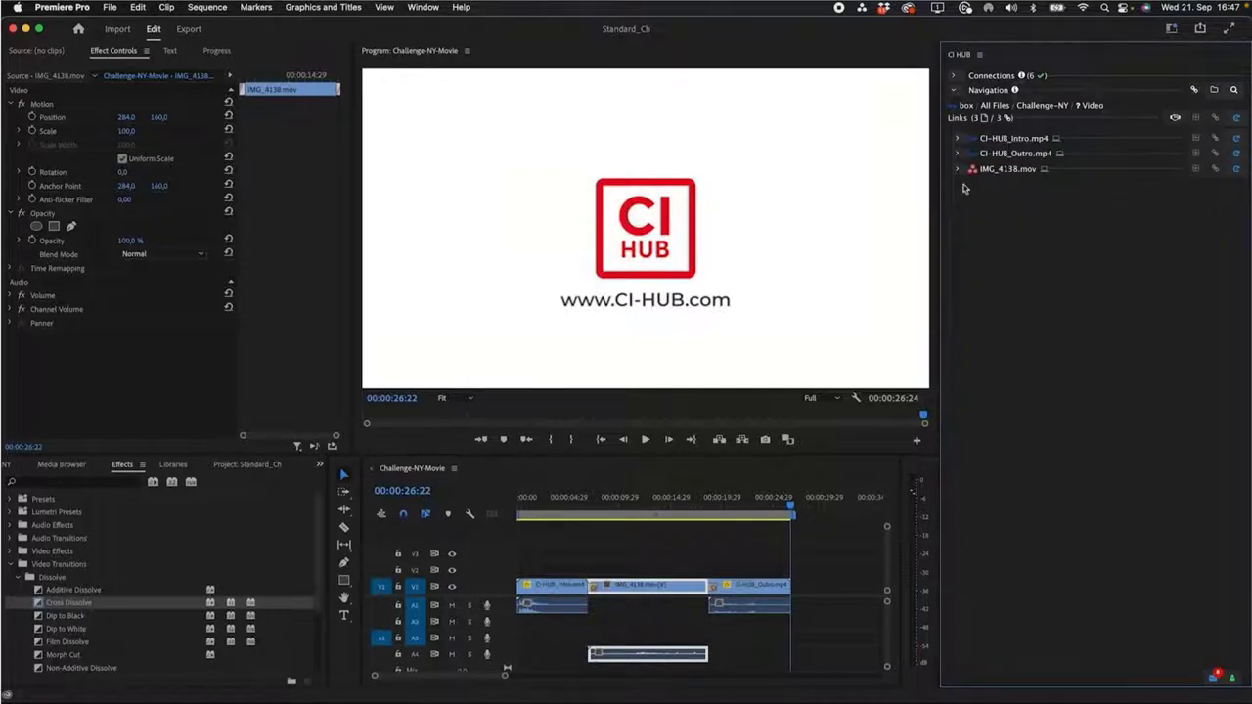
pyautogui.click(1236, 118)
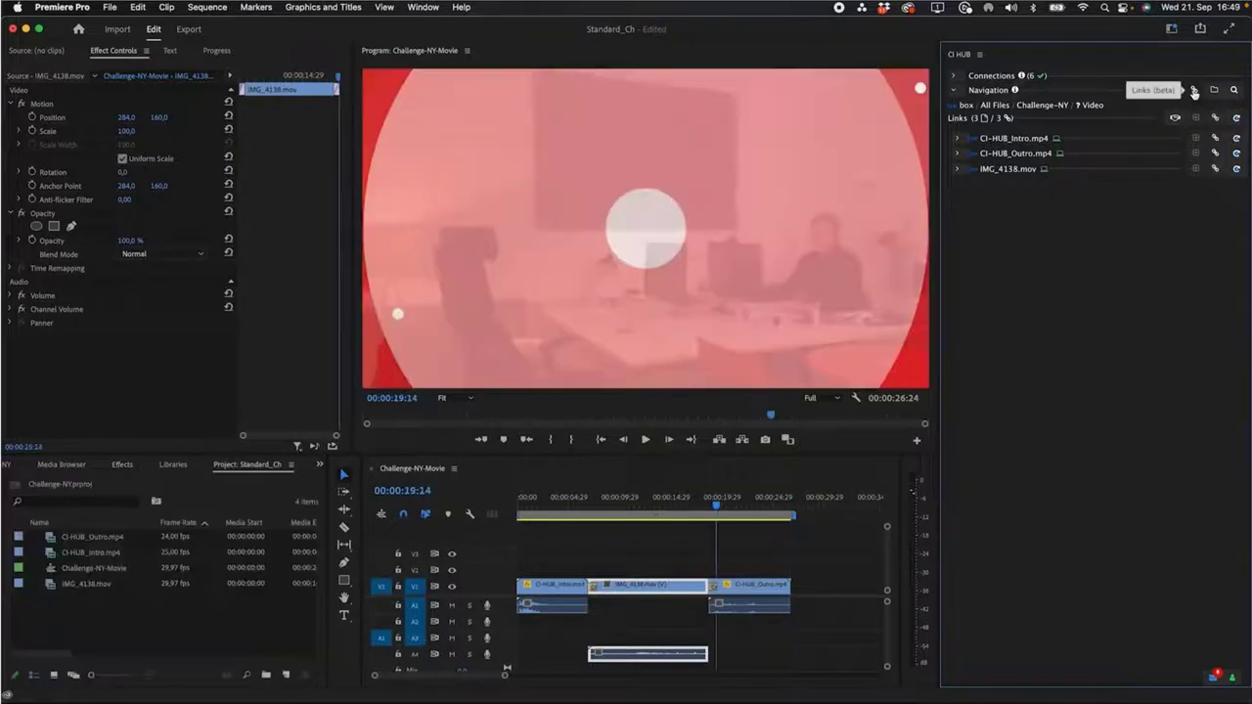
pyautogui.moveTo(717, 510); pyautogui.dragTo(674, 505)
pyautogui.click(1075, 231)
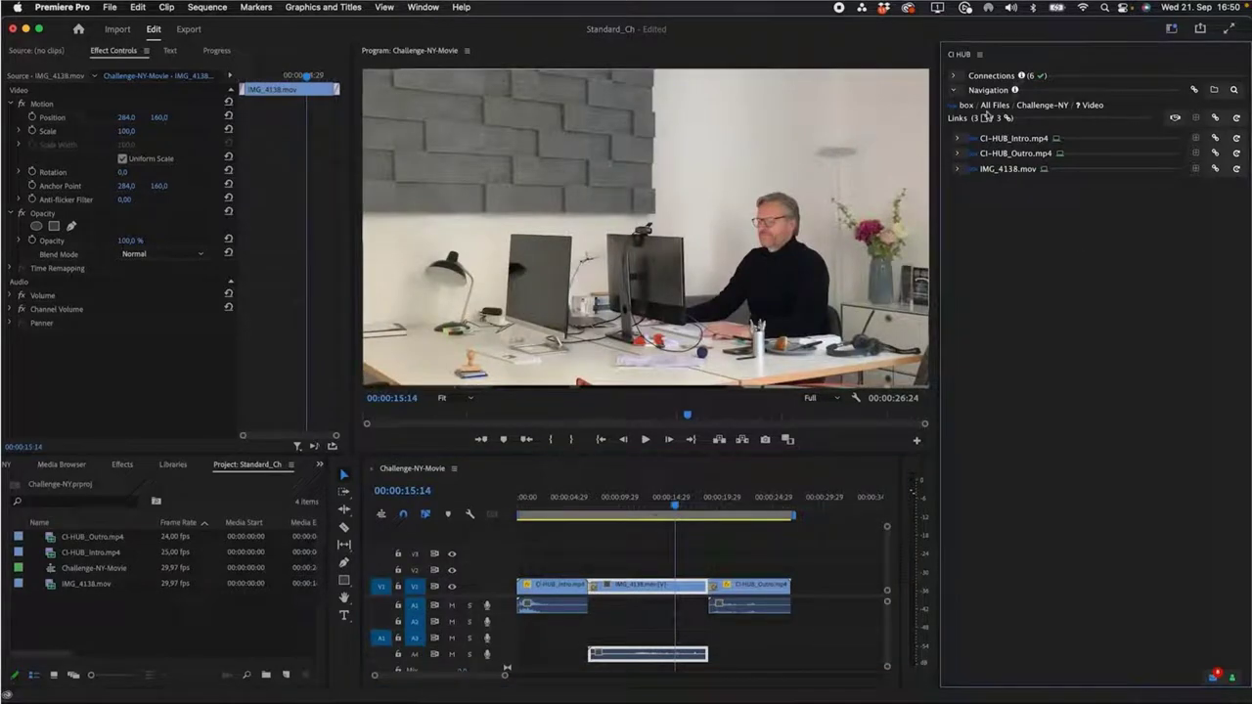
# - Return to the box Video folder and update its stored Standard_Ch.prproj file from the active project
pyautogui.click(1195, 90)
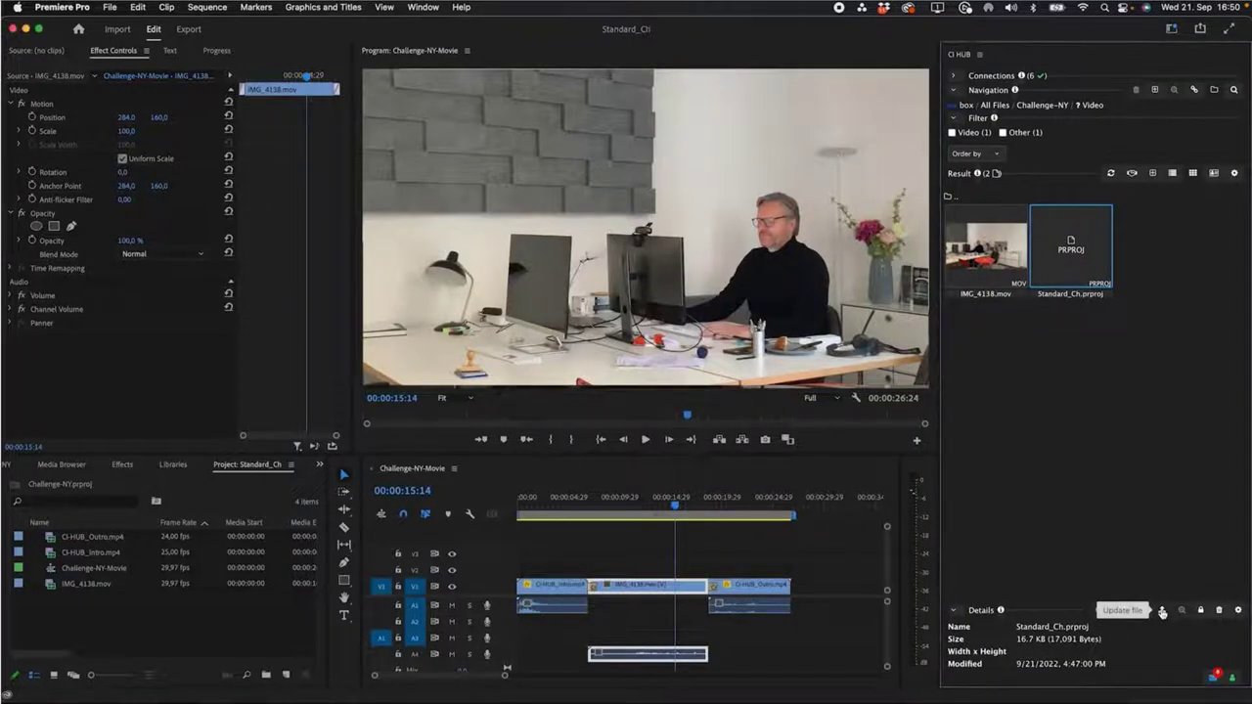
pyautogui.click(1162, 612)
pyautogui.click(1066, 483)
pyautogui.click(1076, 497)
pyautogui.click(1108, 583)
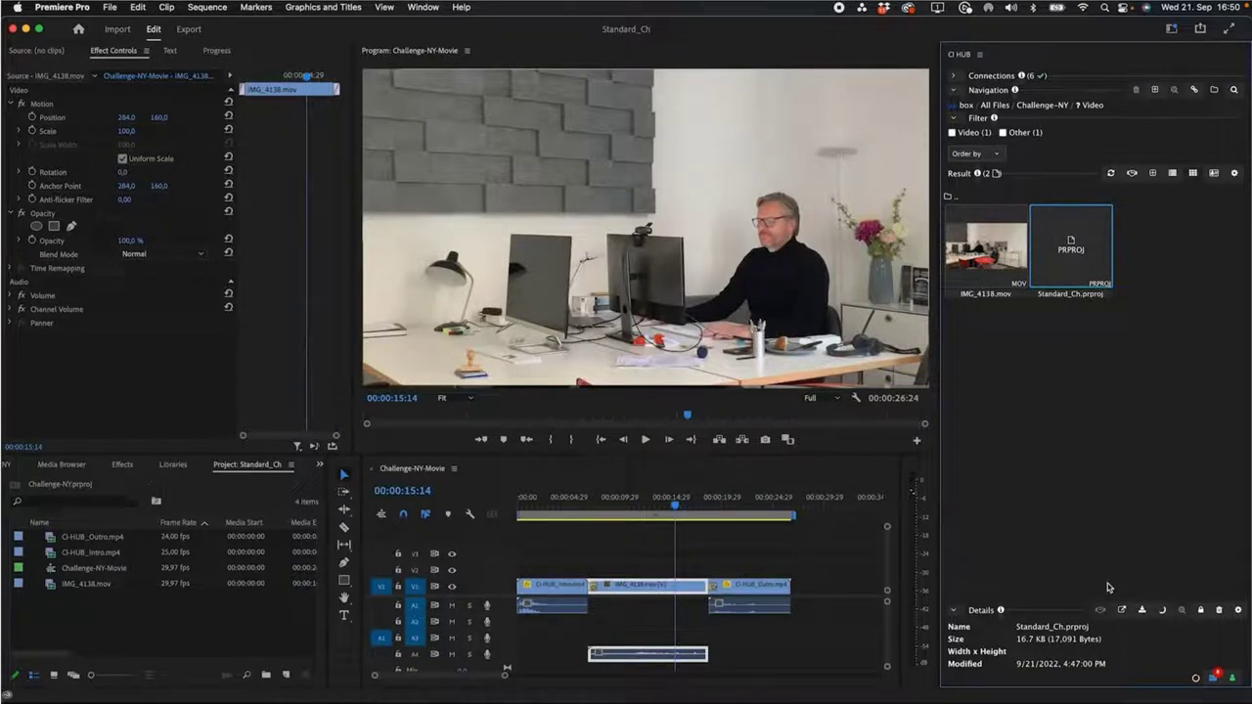
# - Export the Challenge-NY-Movie sequence as Challenge-NY-Movie_final.mp4 in H.264 format with the High Quality 1080p HD preset
pyautogui.click(853, 465)
pyautogui.click(110, 8)
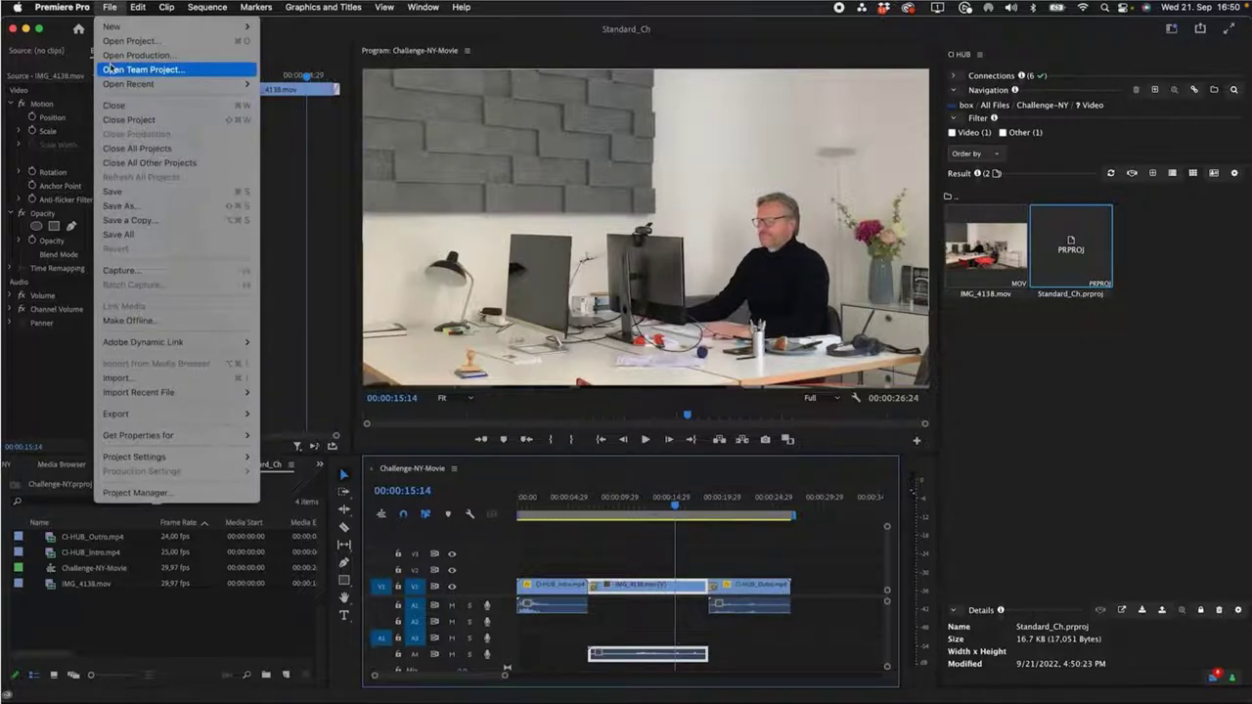
pyautogui.moveTo(141, 414)
pyautogui.click(281, 415)
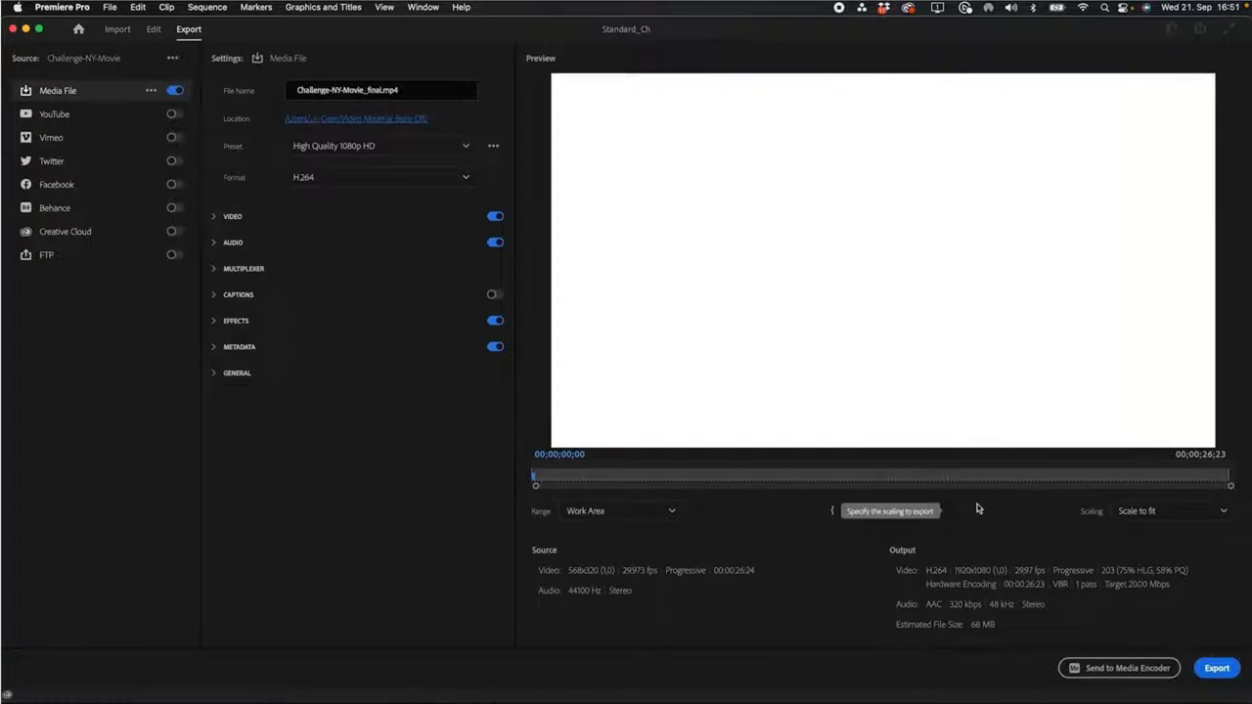
pyautogui.click(1217, 669)
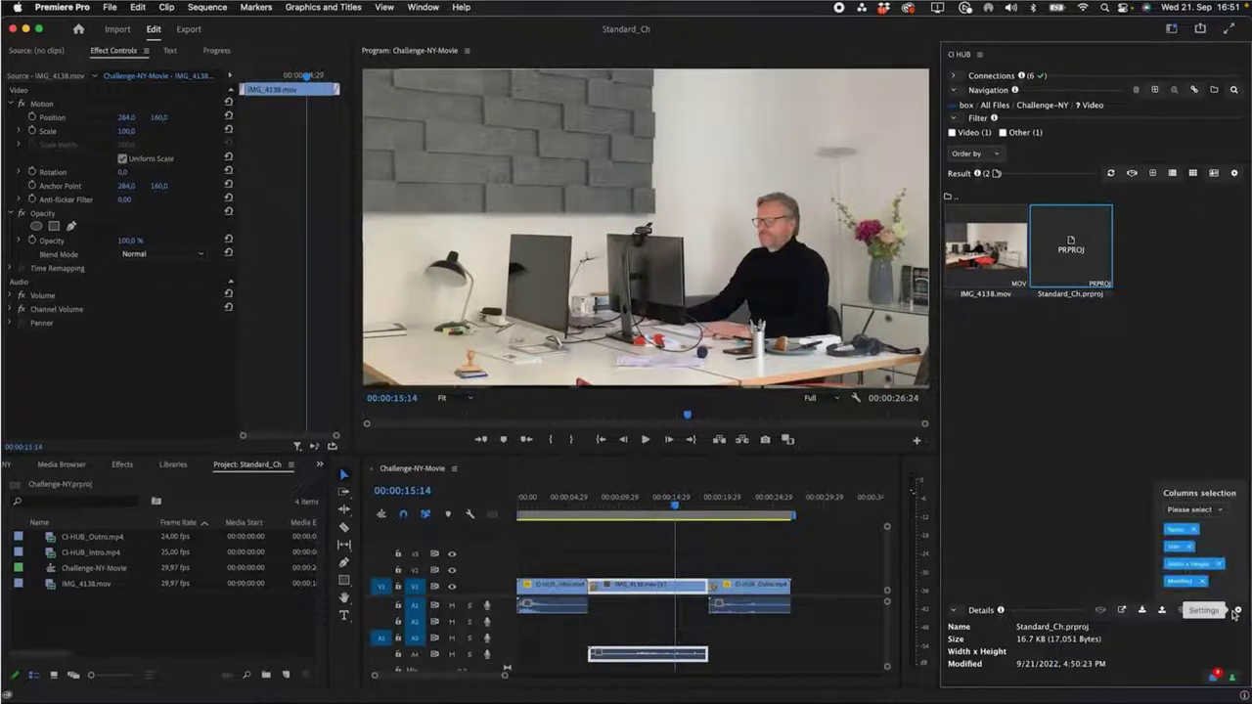
# - Add Challenge-NY-Movie_final.mp4 from the local file system to the box Video folder and select the uploaded file
pyautogui.click(1154, 174)
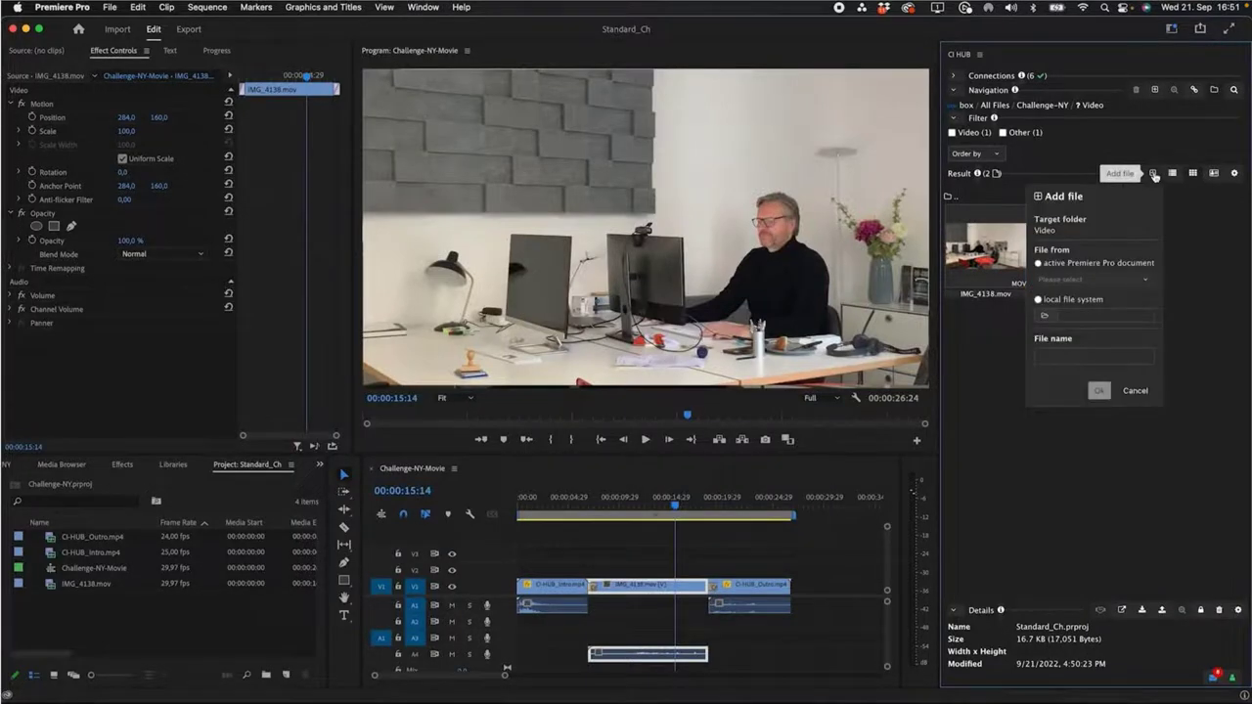
pyautogui.click(1070, 317)
pyautogui.click(469, 177)
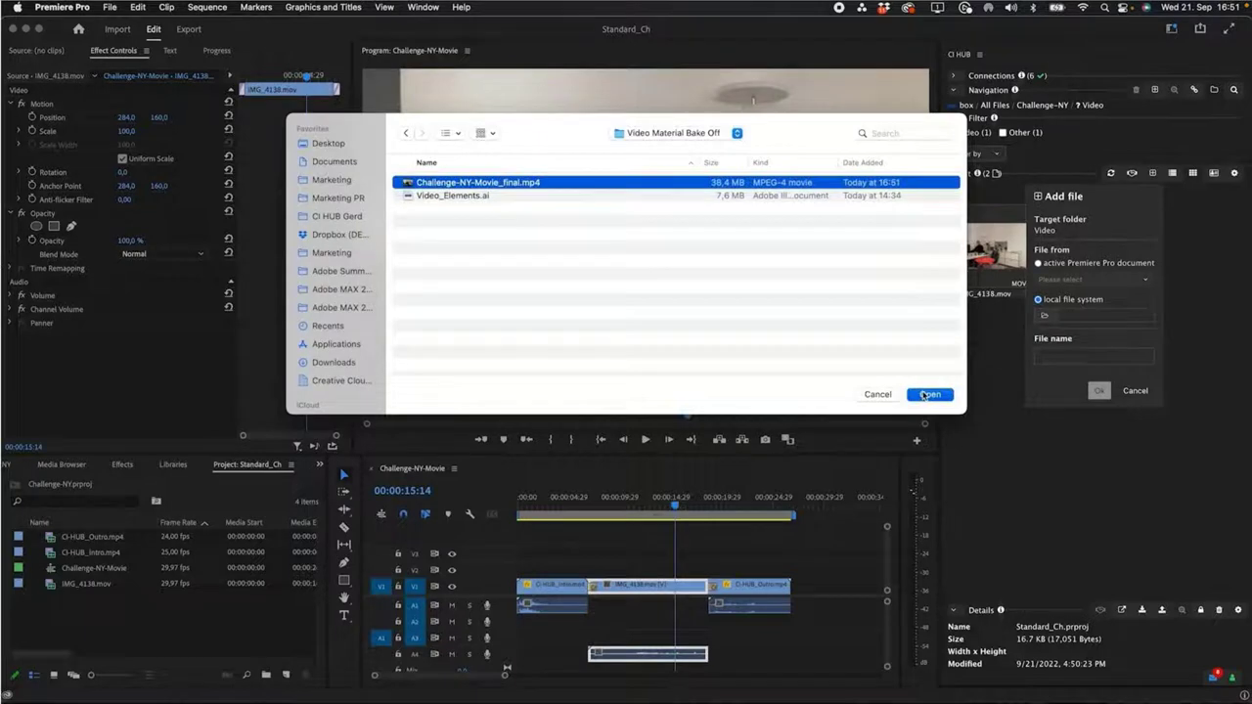
pyautogui.click(930, 394)
pyautogui.click(1100, 391)
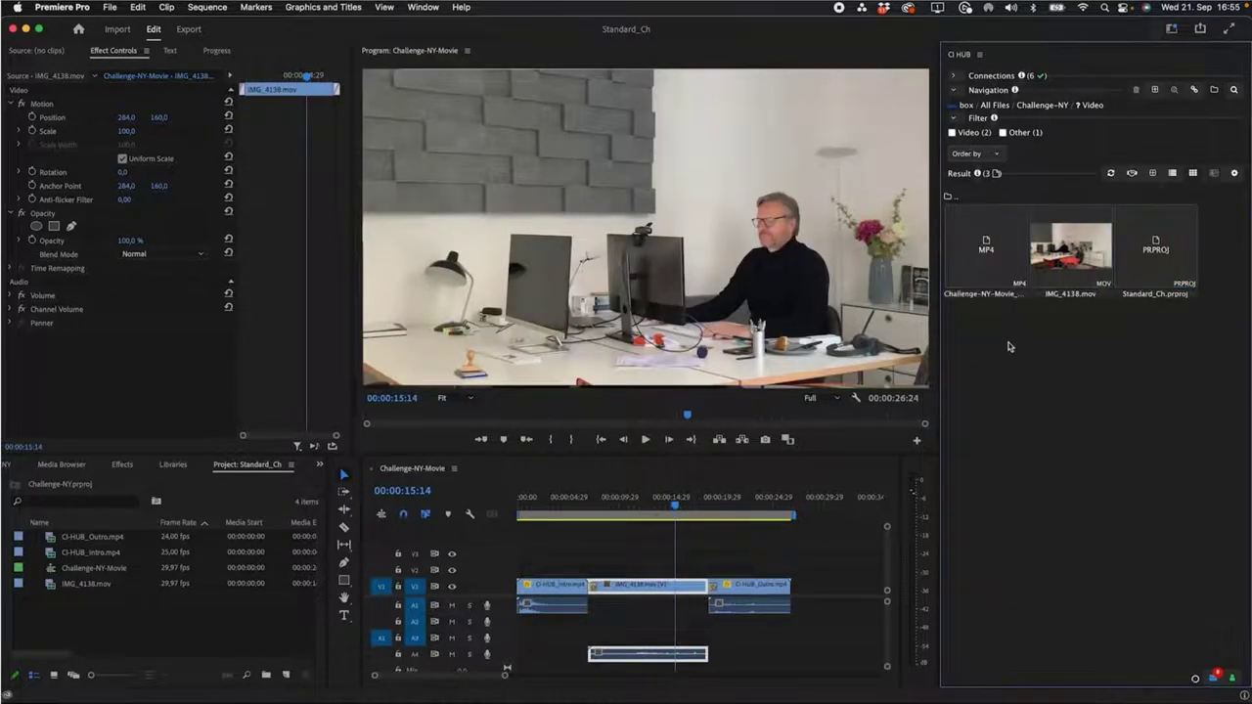
pyautogui.click(988, 270)
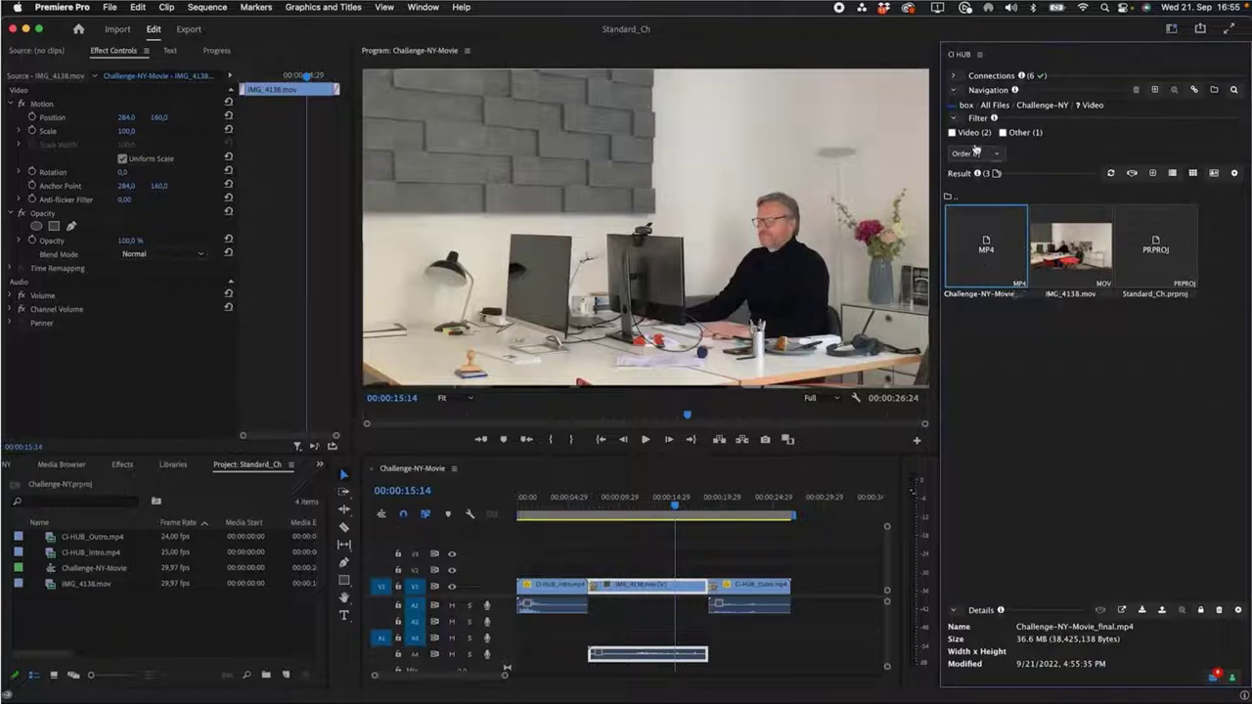
# - Search the Asana tasks for challenge-ny, filtered to completed tasks
pyautogui.click(1193, 89)
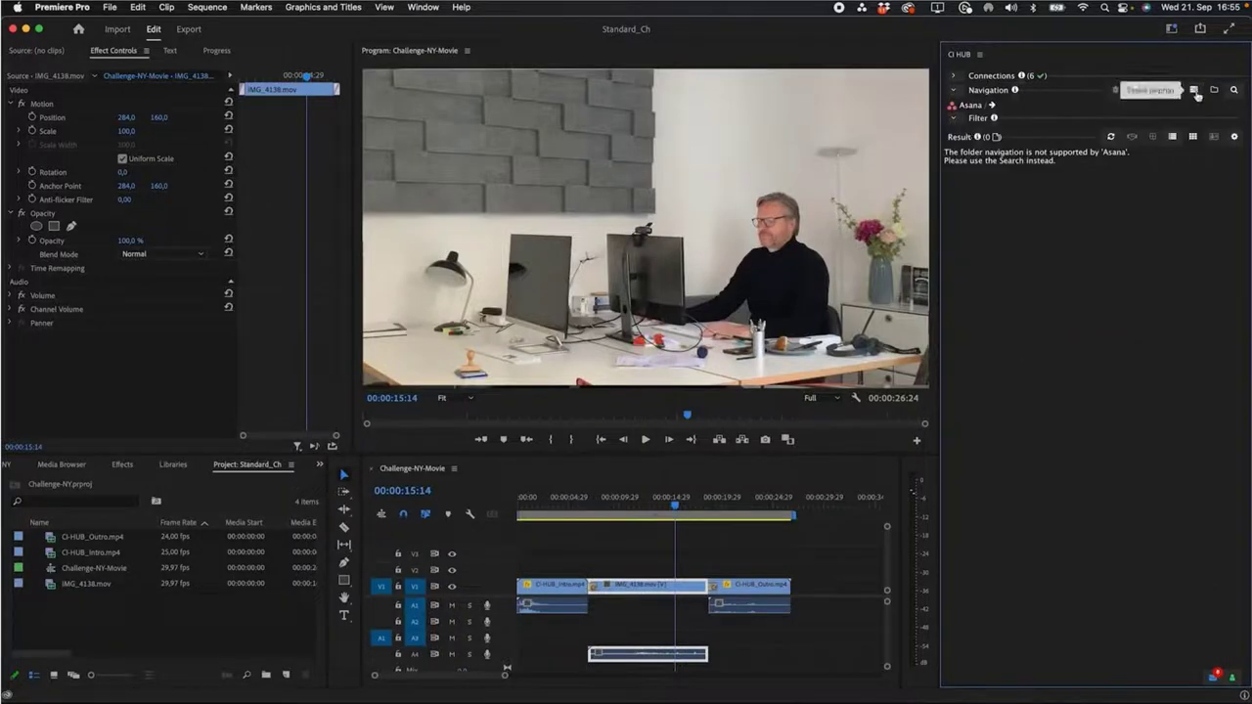
pyautogui.click(1122, 110)
pyautogui.write('challenge-ny')
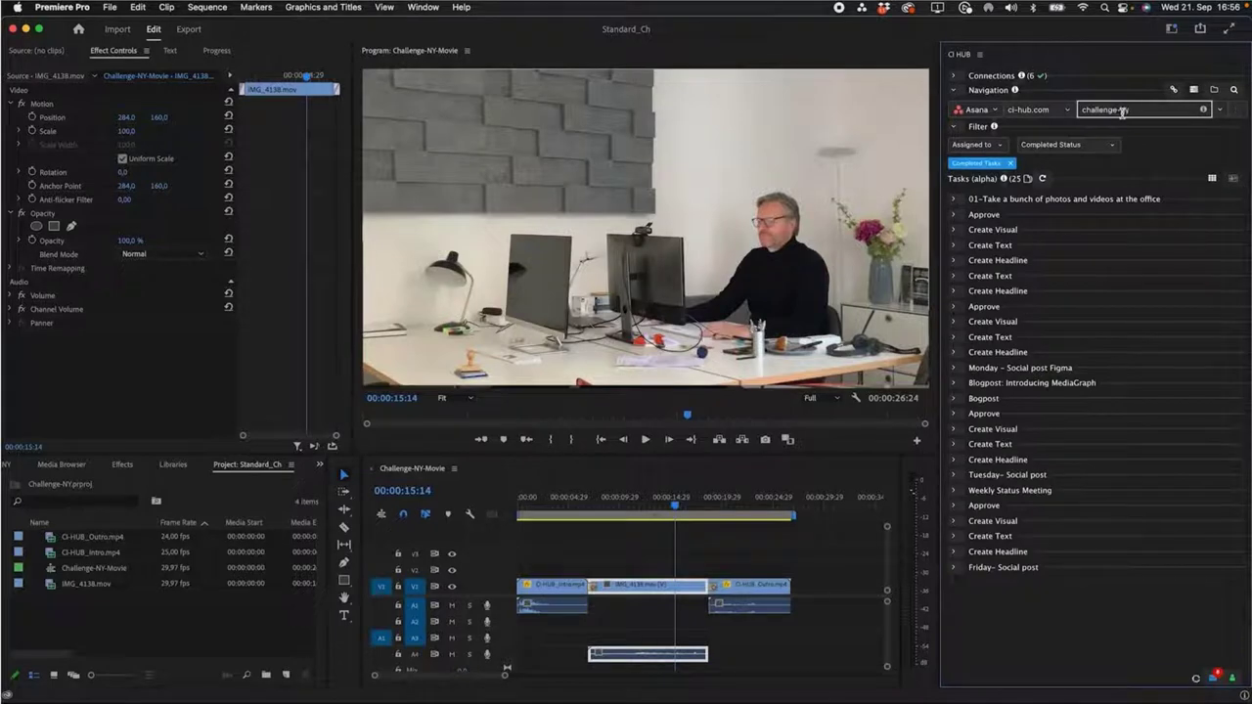
pyautogui.click(1071, 144)
pyautogui.click(1067, 170)
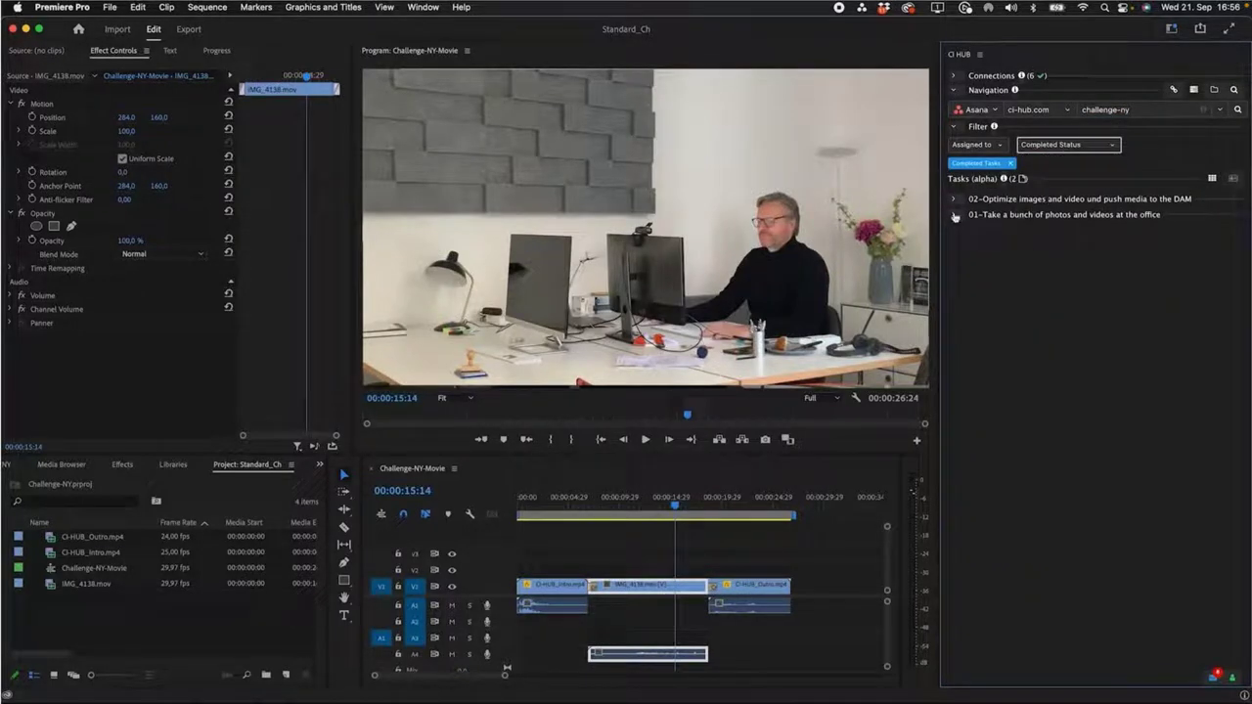
# - Review the details of the completed tasks 01-Take a bunch of photos and videos at the office and 02-Optimize images and video
pyautogui.click(955, 216)
pyautogui.click(955, 216)
pyautogui.click(953, 199)
pyautogui.click(954, 199)
# - Filter the Asana tasks to incomplete ones and open the details of 03-Add Metadata to media
pyautogui.click(1061, 147)
pyautogui.click(1053, 172)
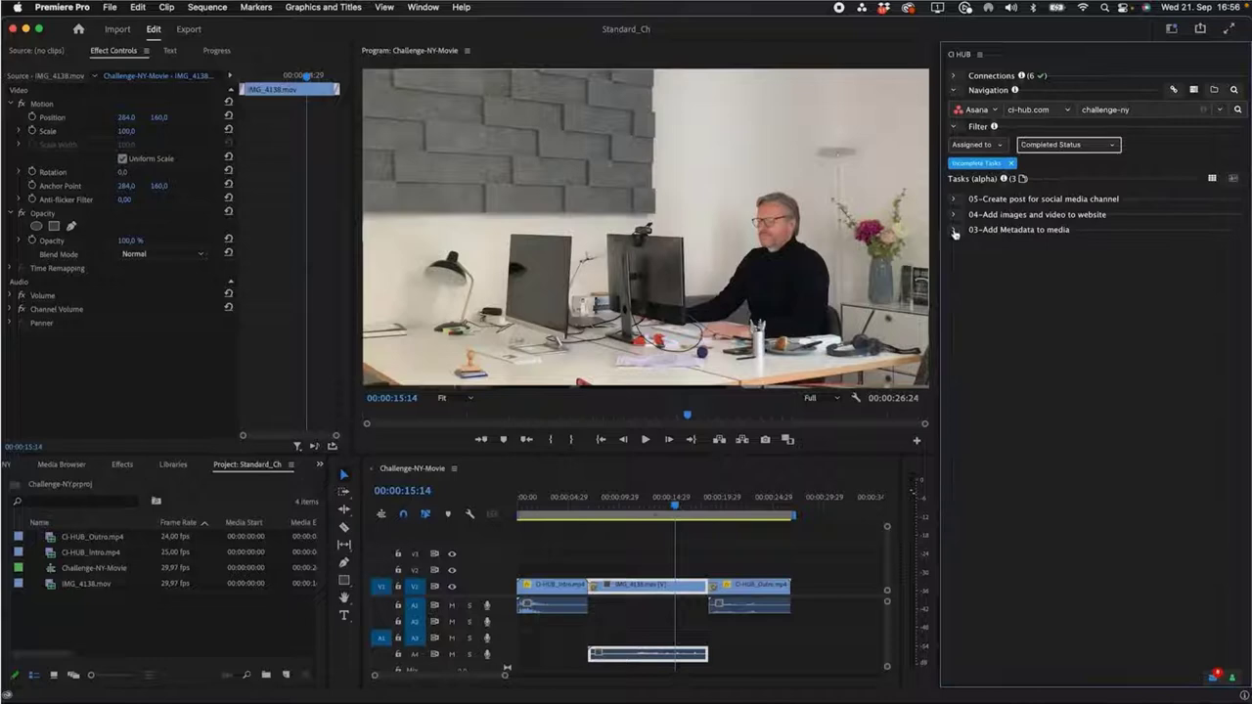
pyautogui.click(955, 230)
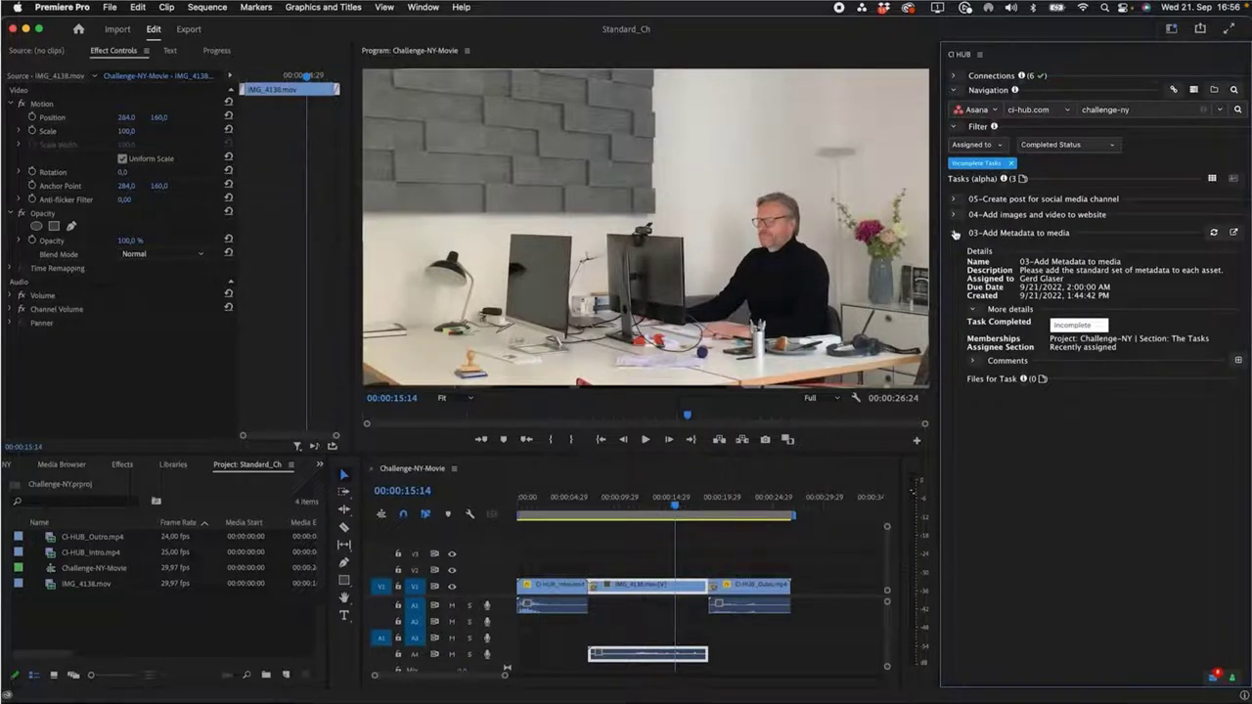
# - Add a comment to the 03-Add Metadata to media task greeting the assignee and saying everything is all set up for Tagging
pyautogui.click(972, 360)
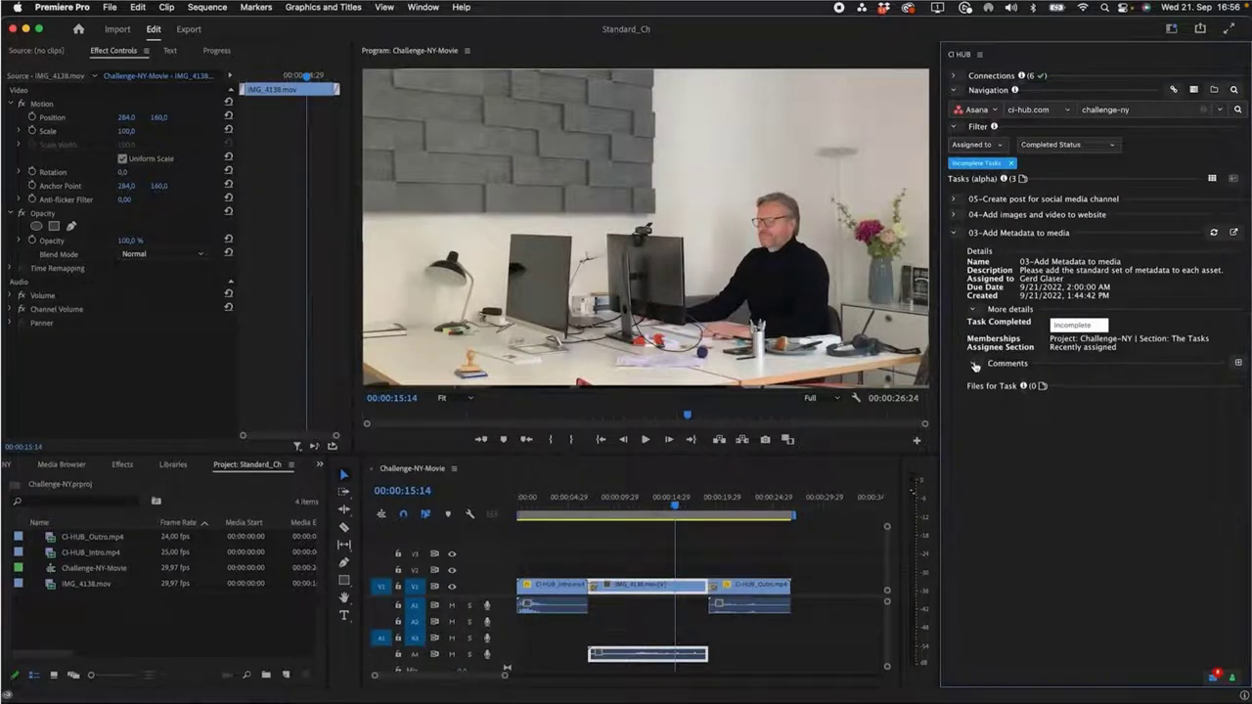
pyautogui.click(1238, 363)
pyautogui.write('Hi')
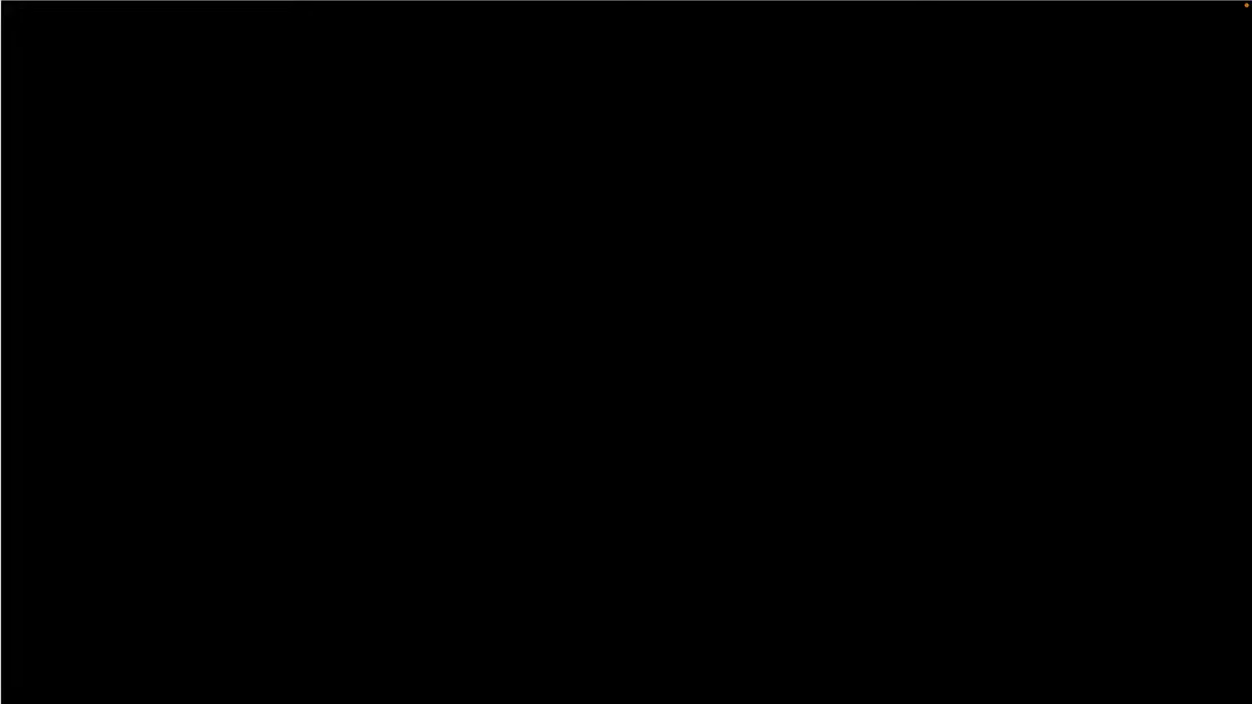
pyautogui.write('agging')
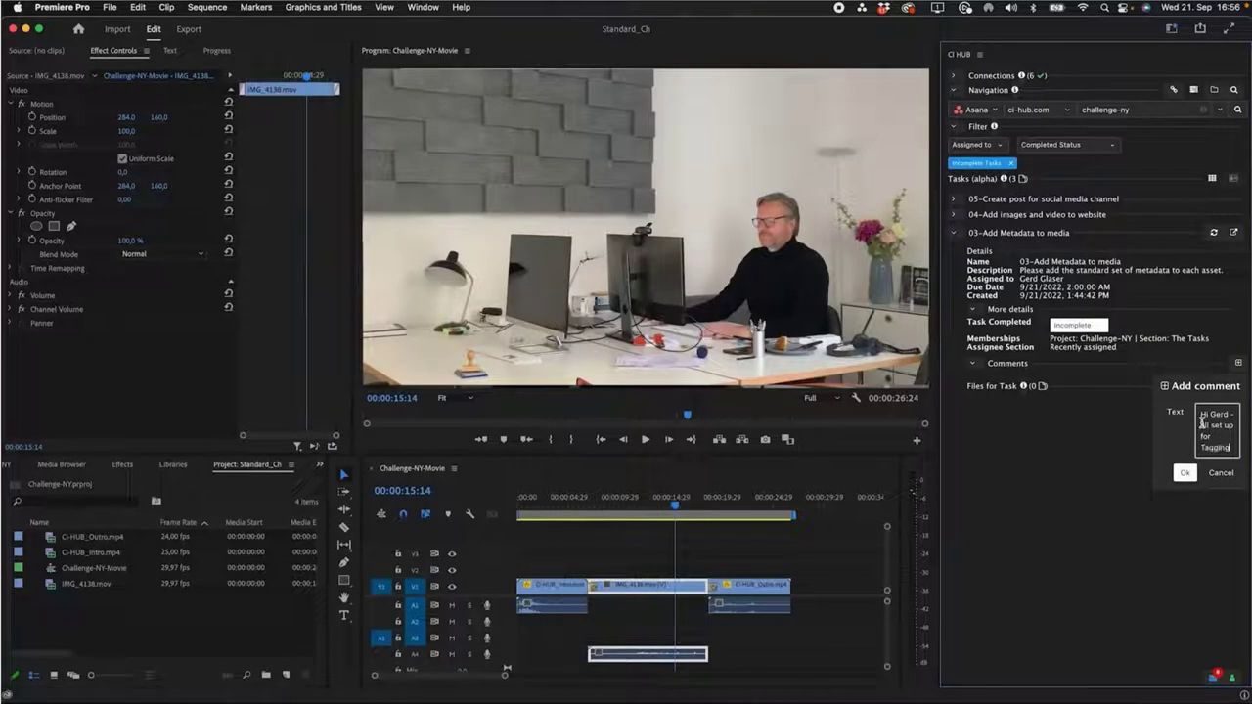
pyautogui.click(1185, 472)
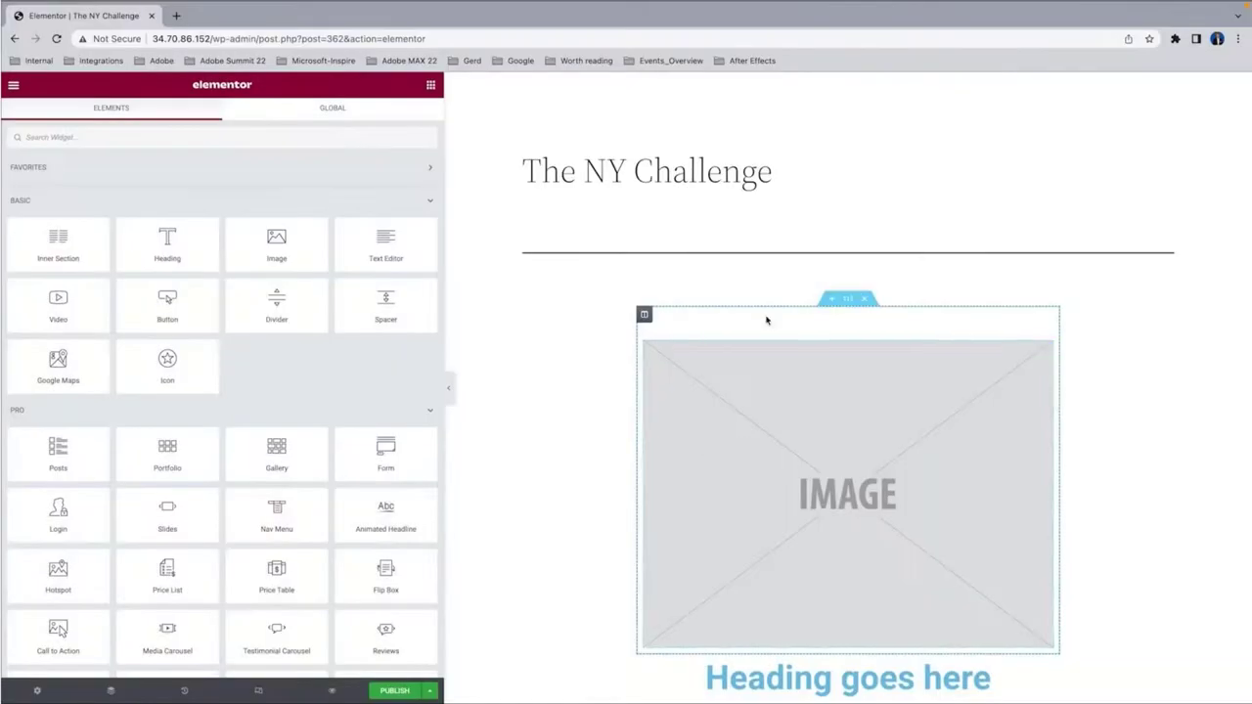
# - Play the movie in the video player and scrub forward through it
pyautogui.click(763, 330)
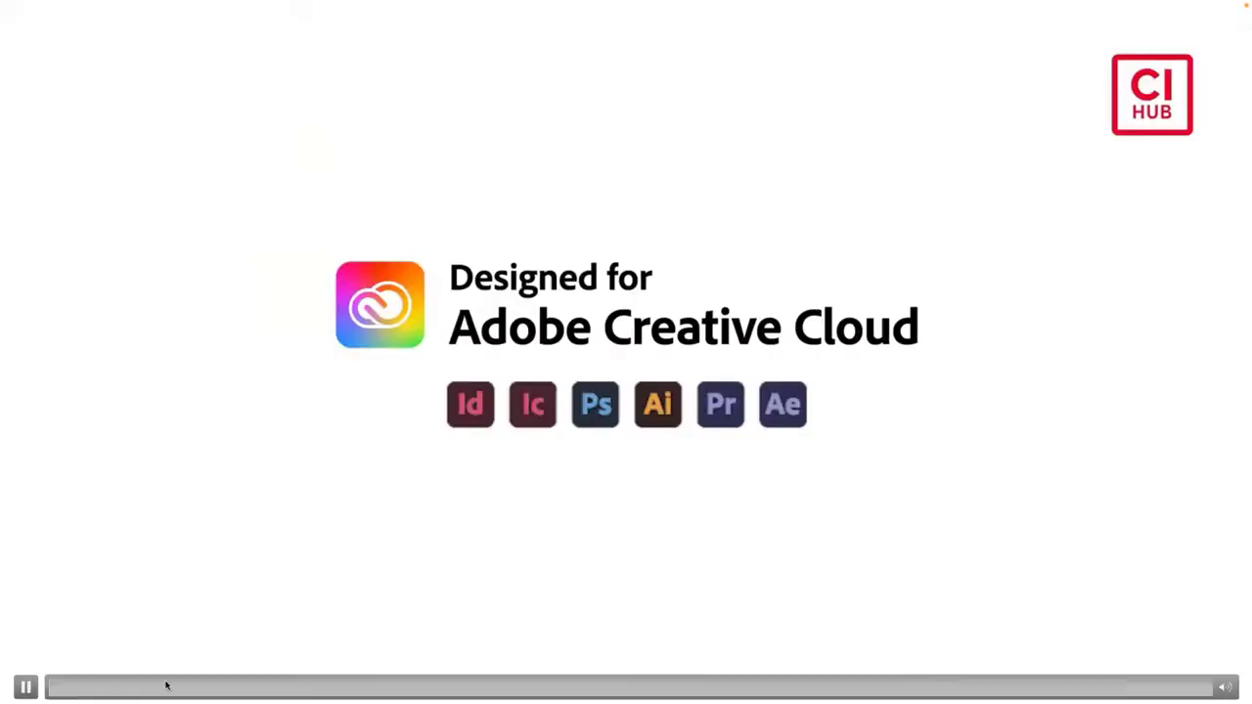
pyautogui.click(180, 686)
pyautogui.moveTo(197, 684); pyautogui.dragTo(470, 687)
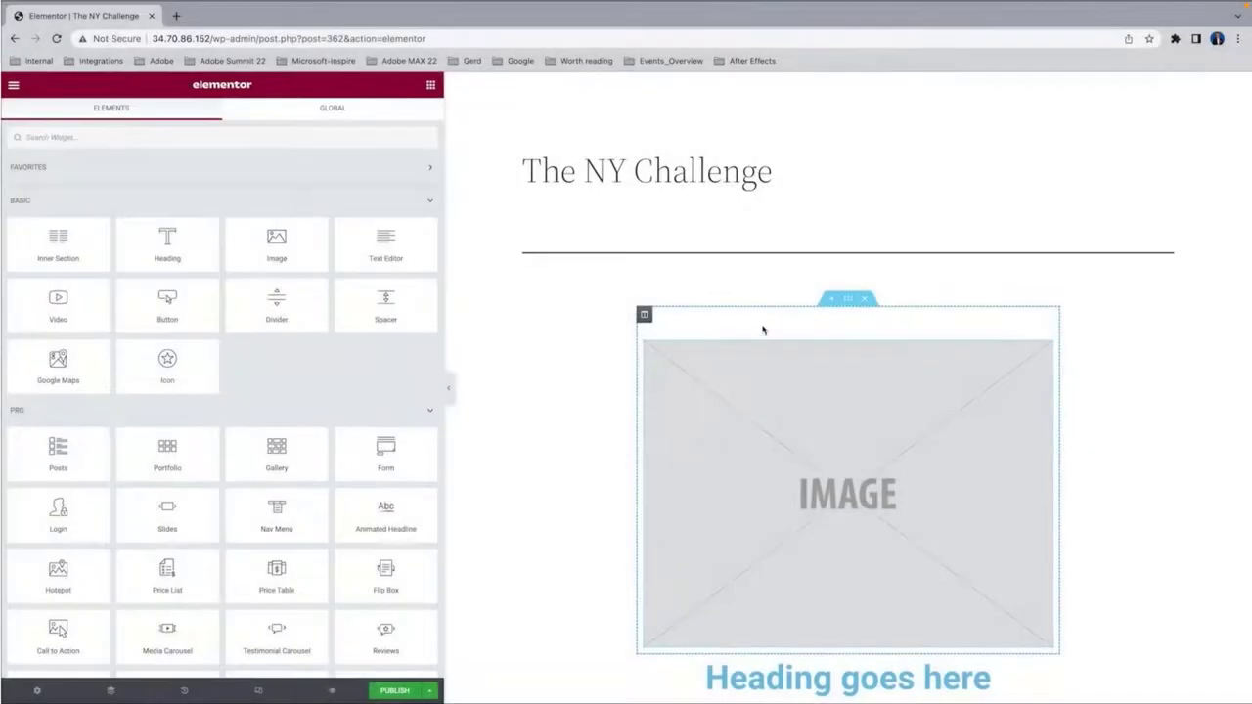
# - In Elementor's The NY Challenge page, choose media for the empty top image and browse box to xx_CI_HUB_Brand_Material / Logo RGB
pyautogui.click(763, 330)
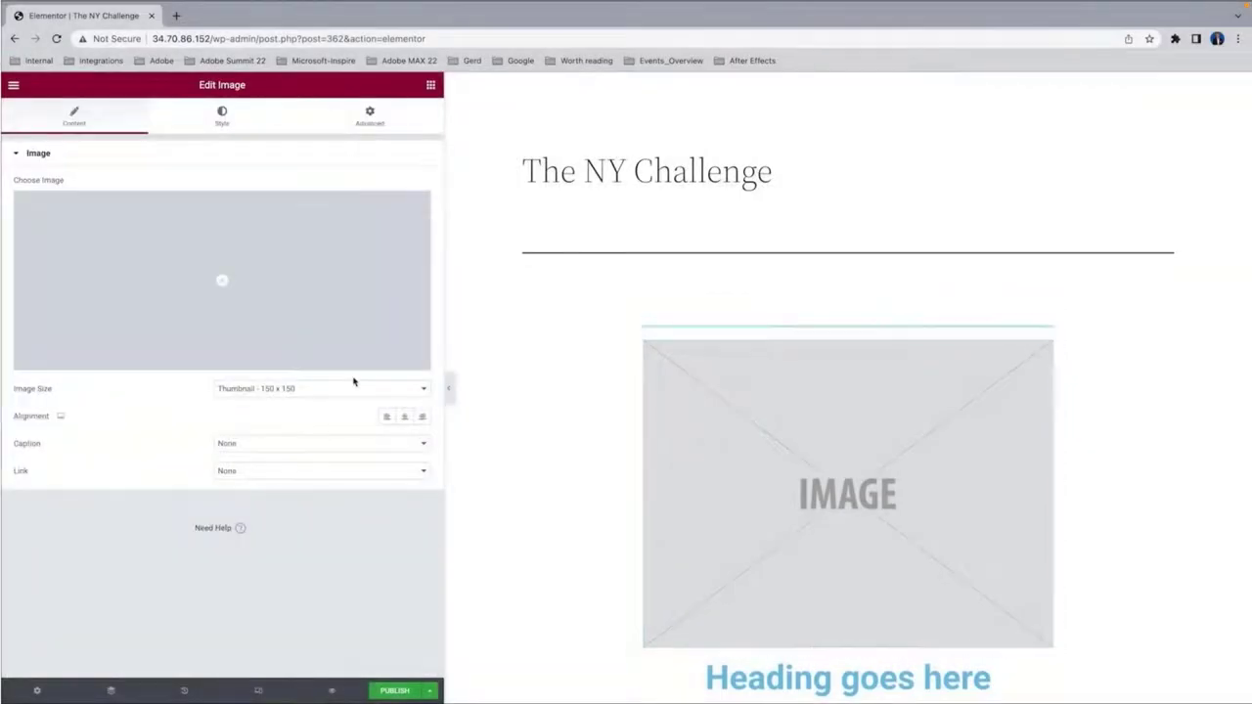
pyautogui.click(241, 368)
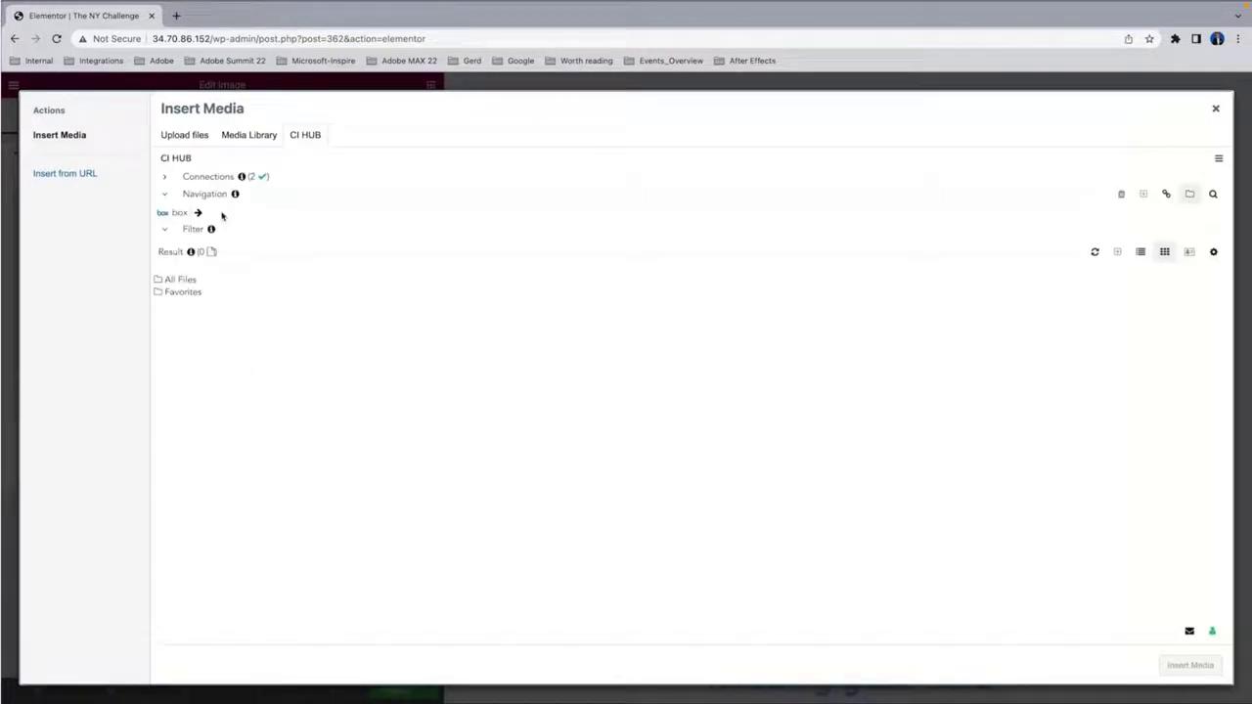
pyautogui.click(180, 283)
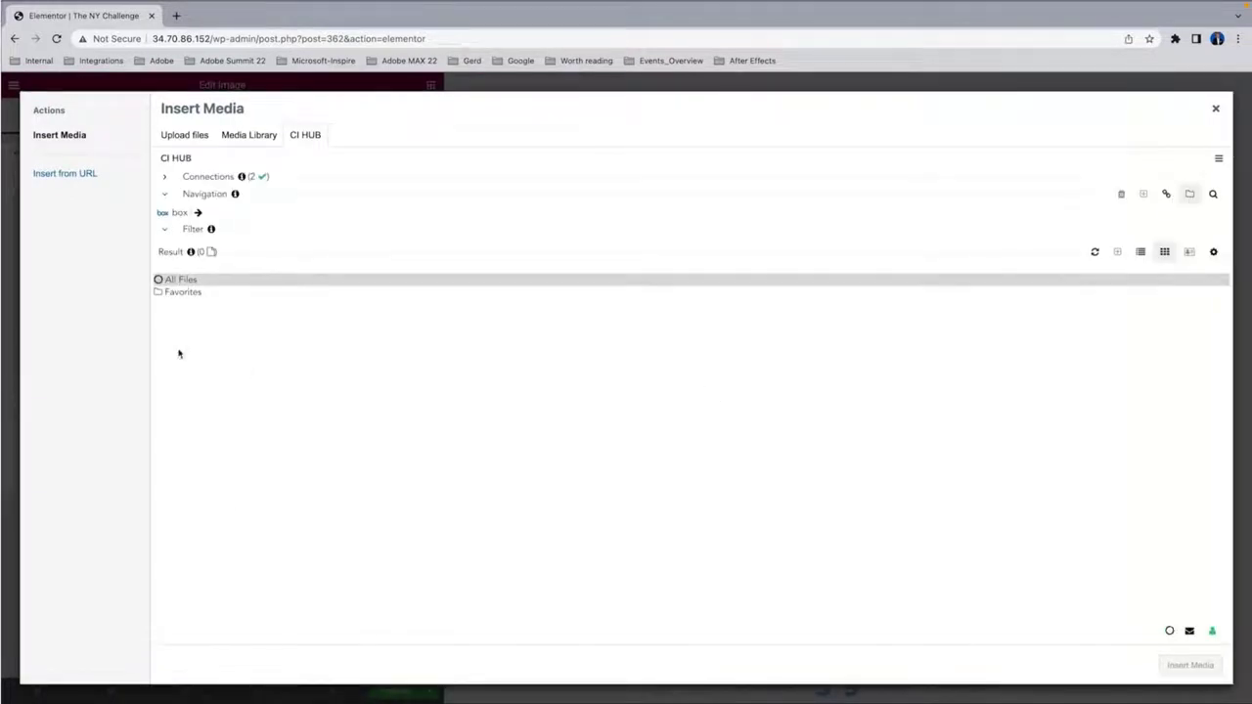
pyautogui.click(194, 539)
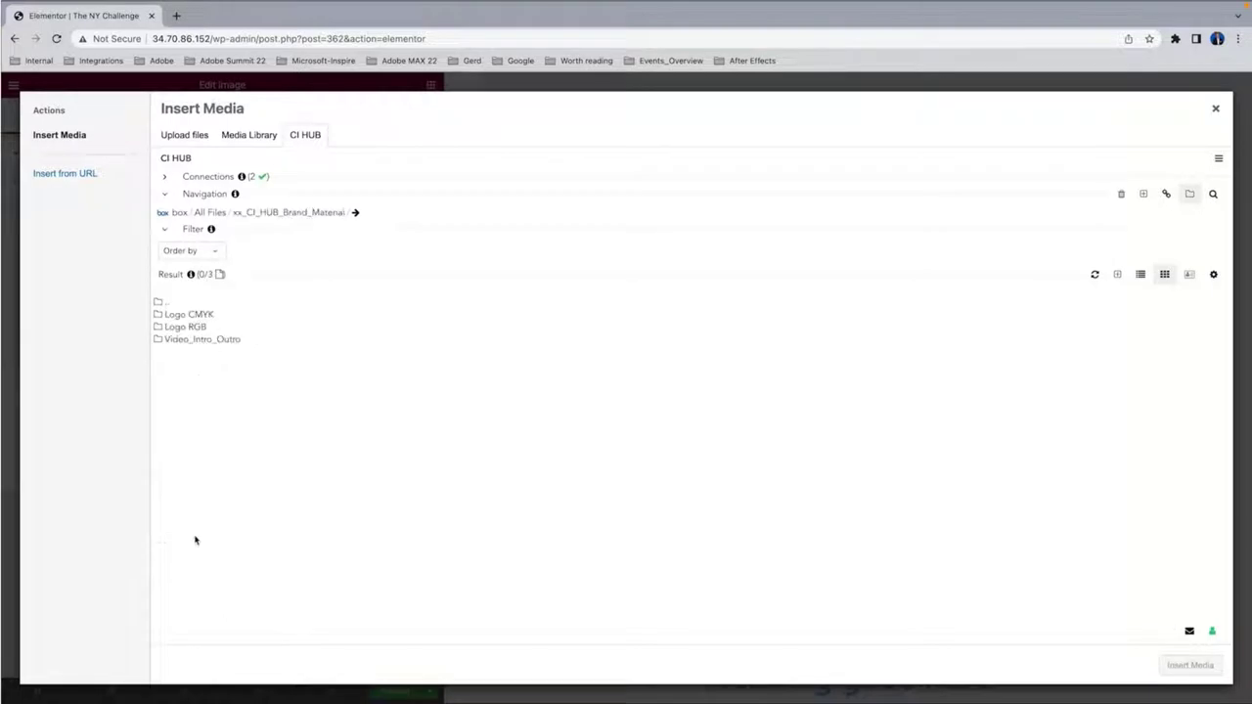
pyautogui.click(194, 328)
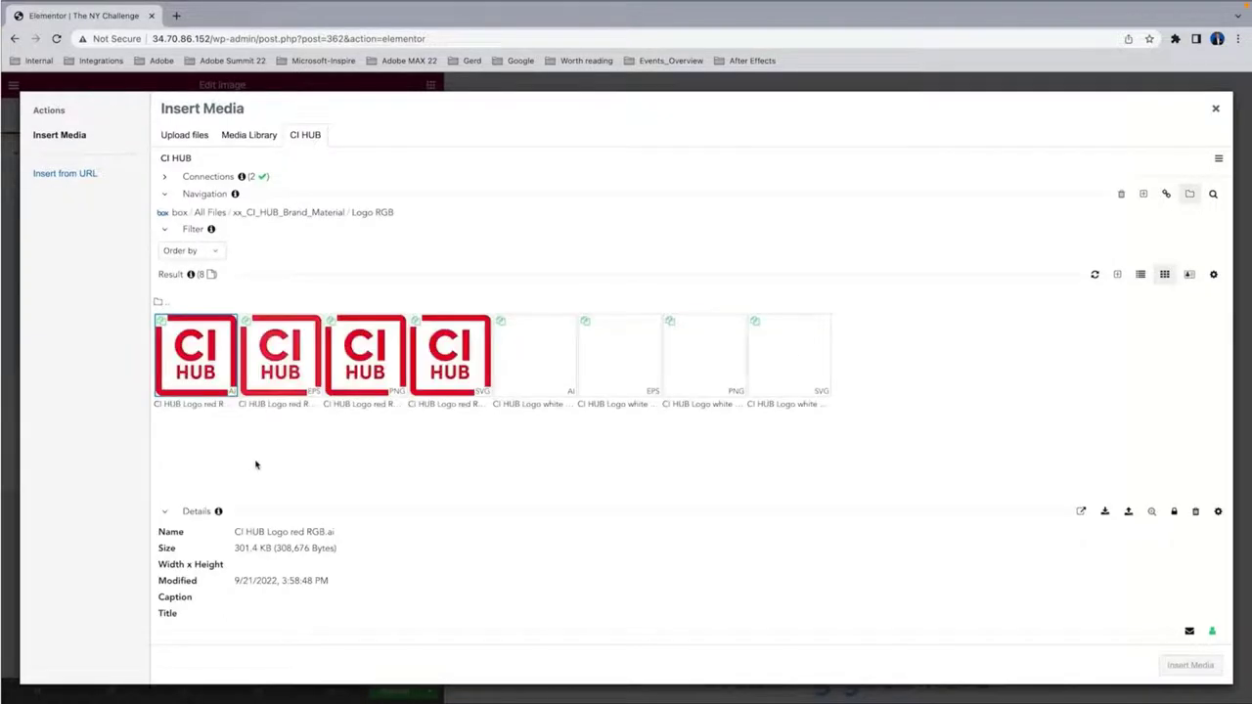
# - Insert CI HUB Logo red RGB.png into the top image, converted to jpg 160x160
pyautogui.click(365, 354)
pyautogui.click(1104, 511)
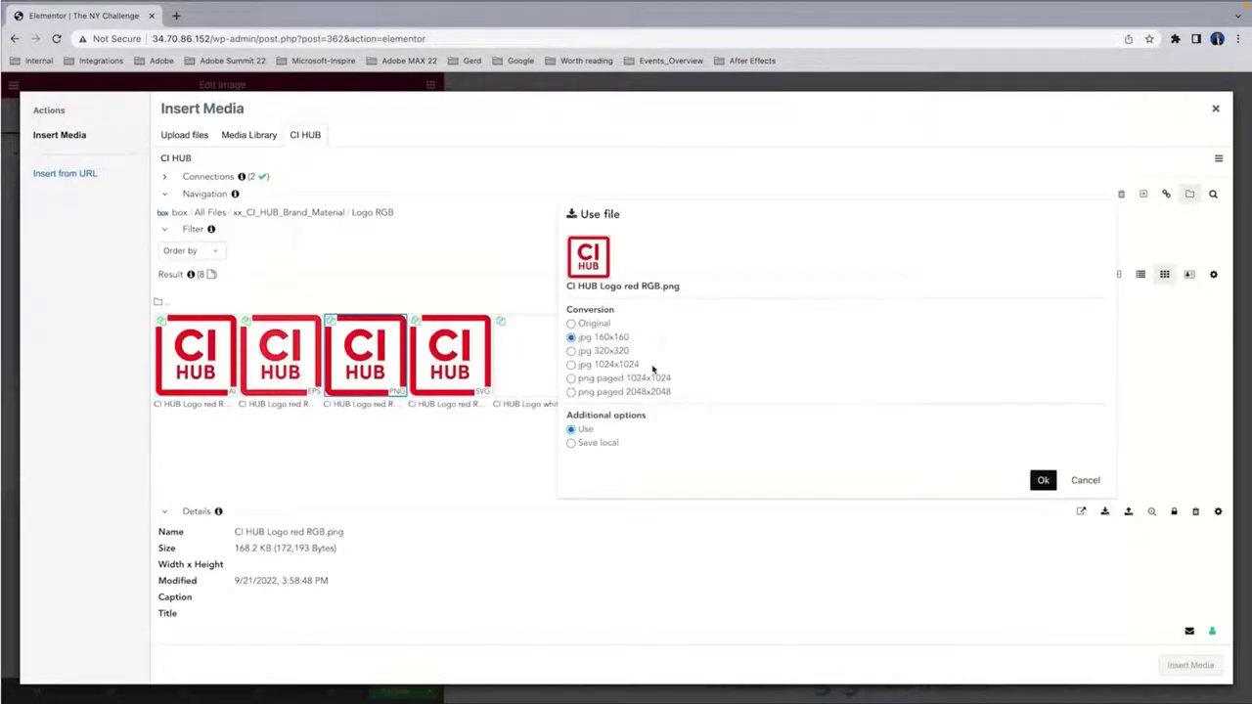
pyautogui.click(1043, 479)
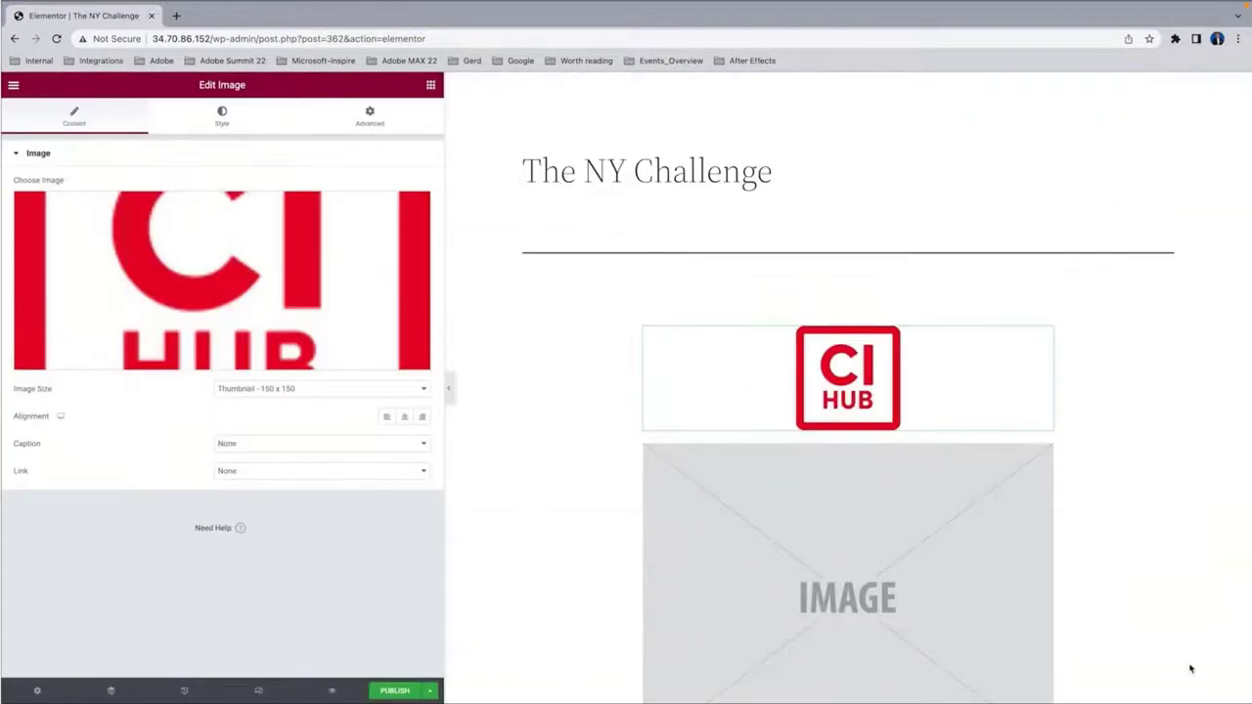
# - For the large image placeholder below the logo, search box for challenge-ny and filter the Usage metadata to Public
pyautogui.scroll(-1, 733, 589)
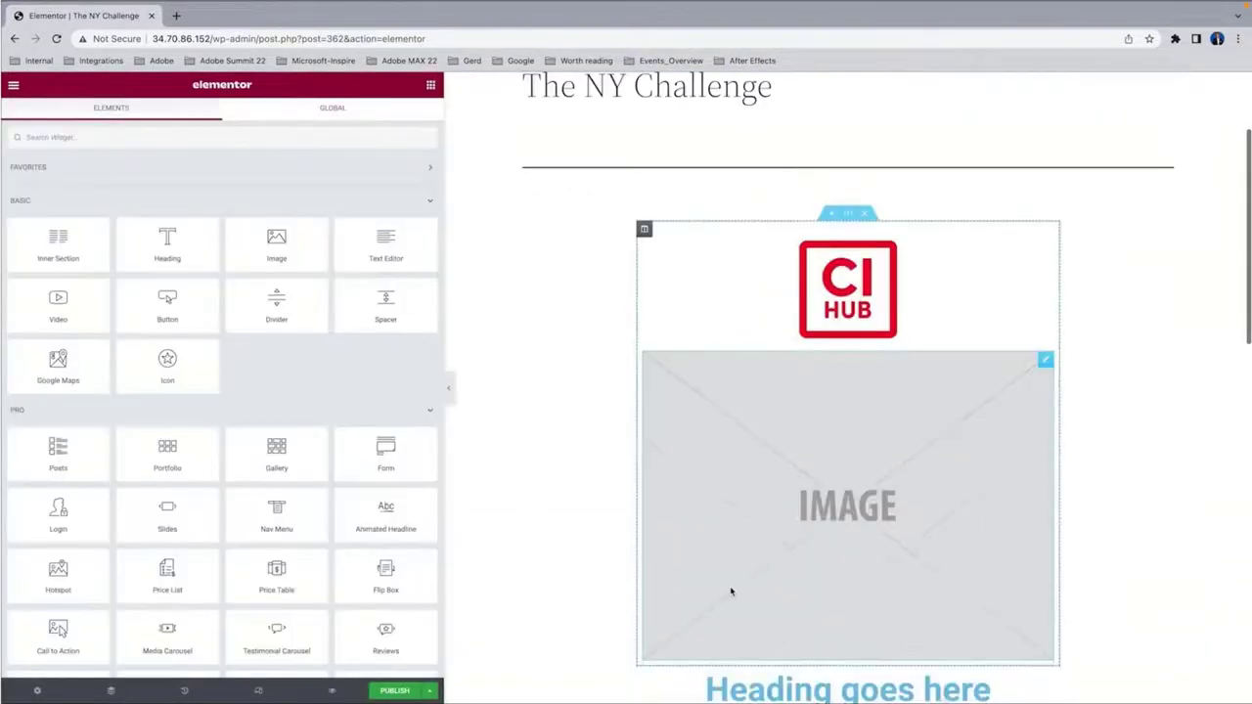
pyautogui.click(733, 592)
pyautogui.click(258, 364)
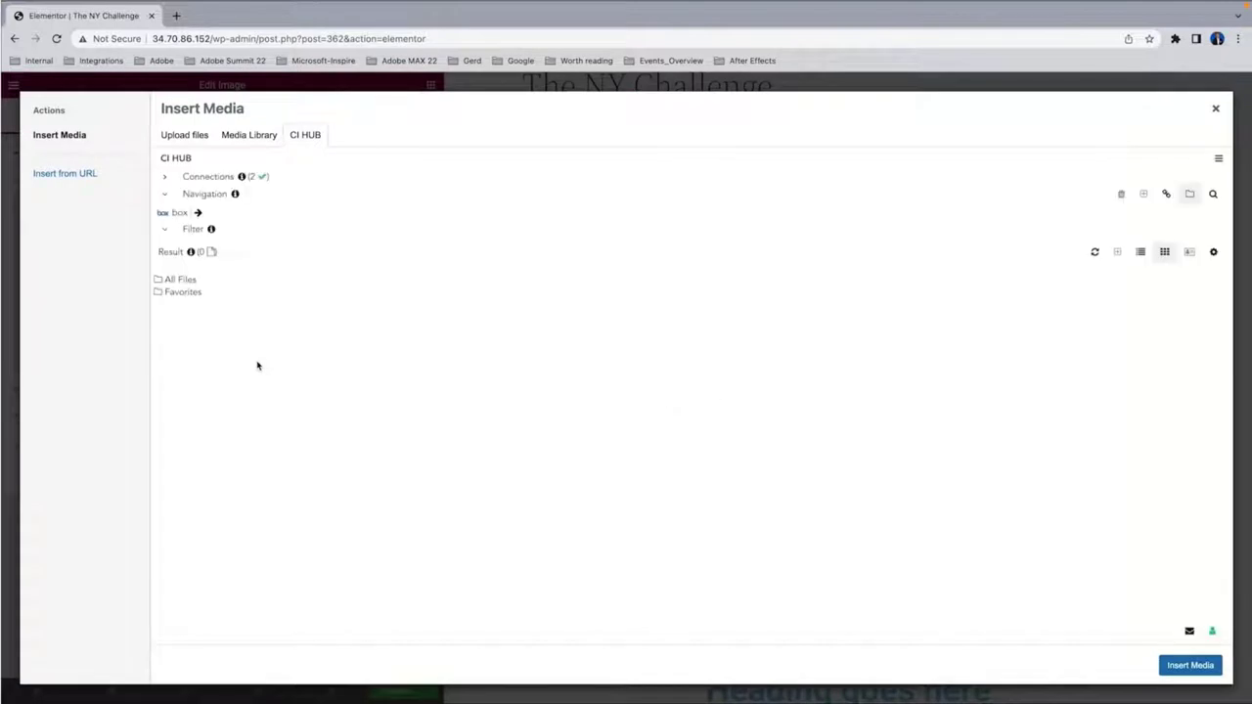
pyautogui.click(1212, 193)
pyautogui.write('challenge-ny')
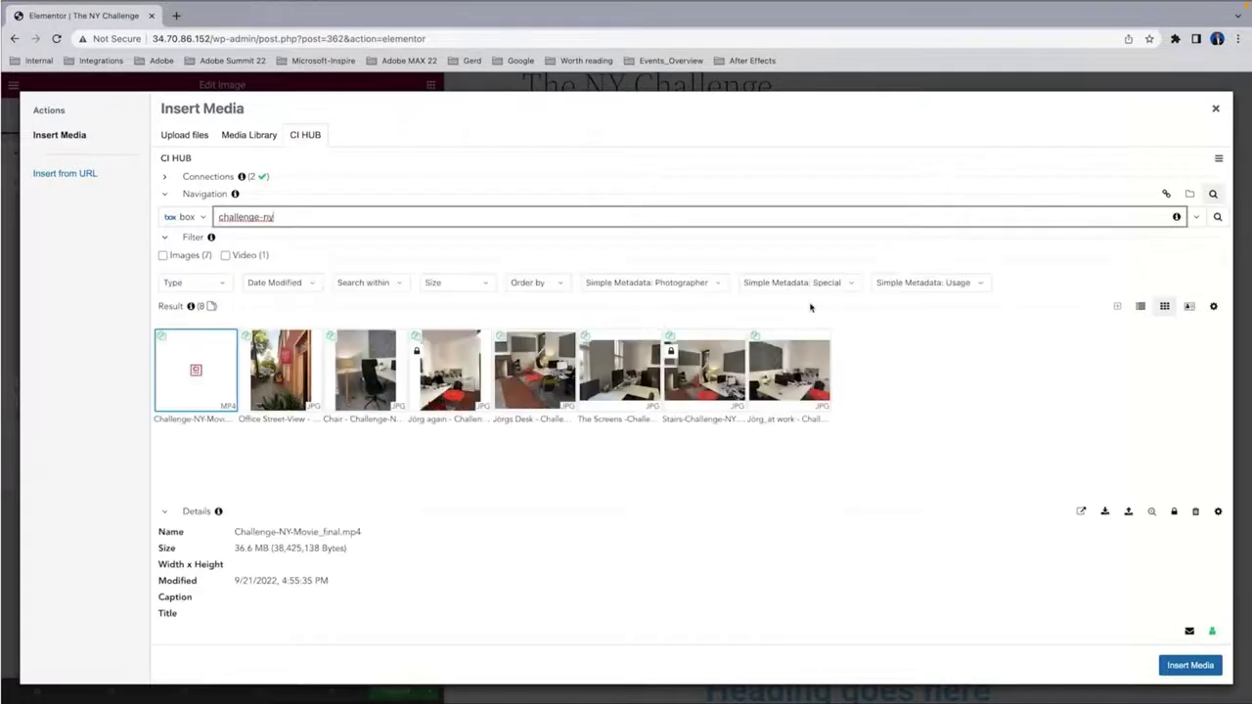
pyautogui.click(925, 283)
pyautogui.click(915, 309)
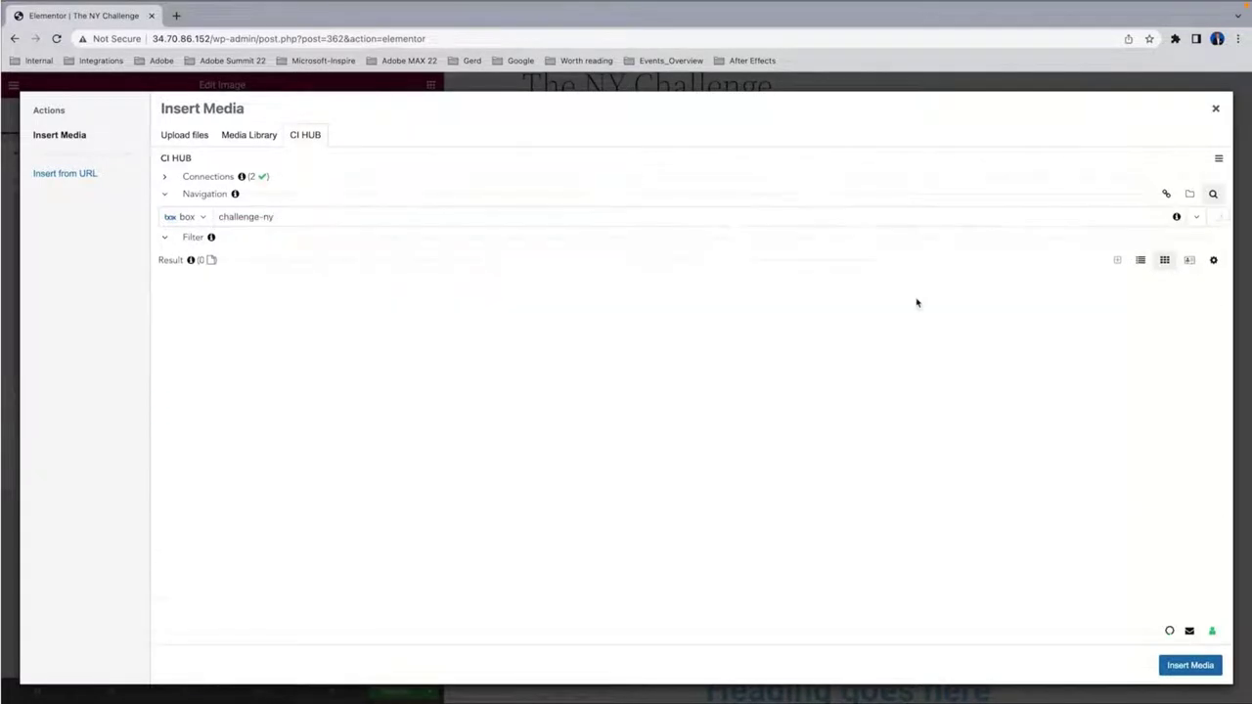
# - Insert Office Street-View - Challenge-NY.jpg into the large image placeholder, converted to jpg 1024x1024
pyautogui.click(281, 386)
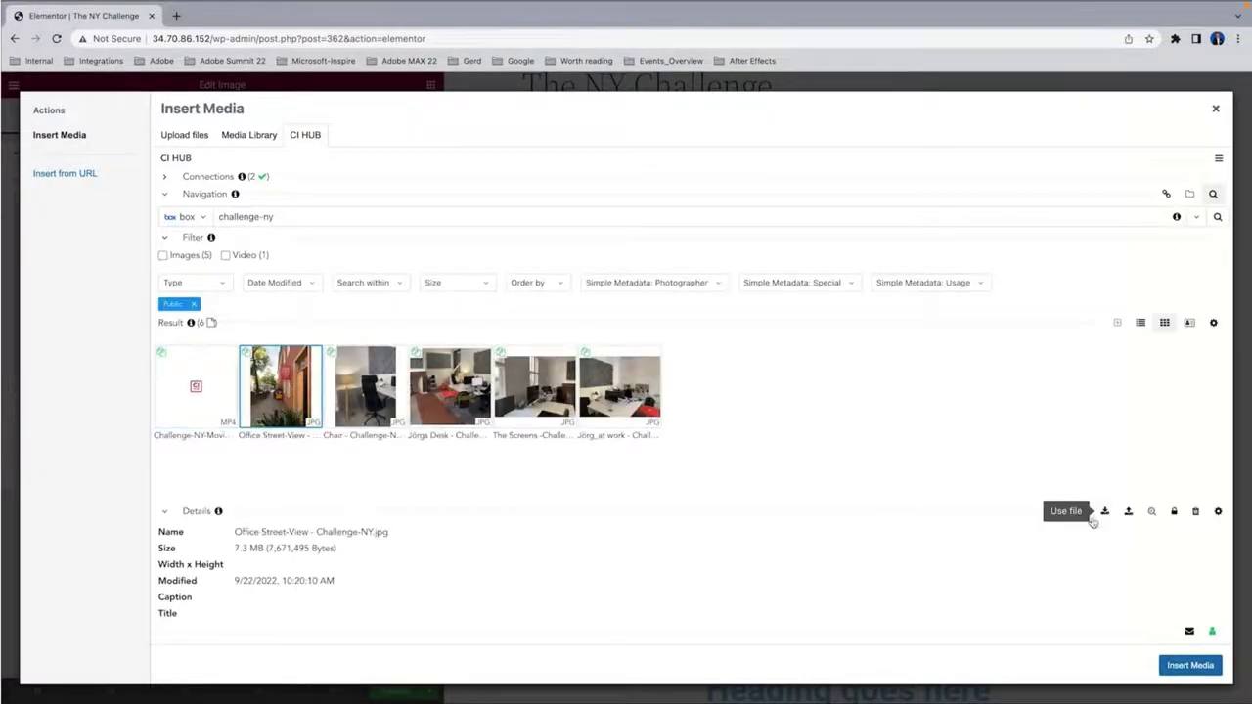
pyautogui.click(1105, 512)
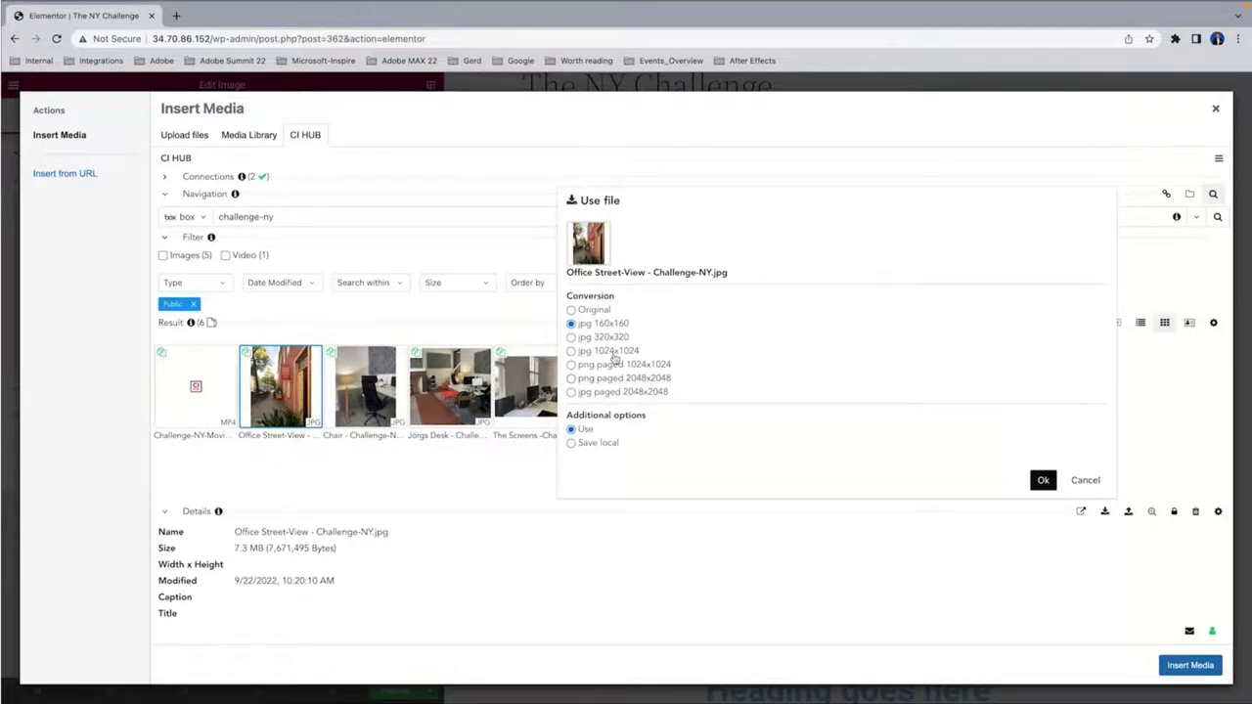
pyautogui.click(612, 352)
pyautogui.click(1043, 480)
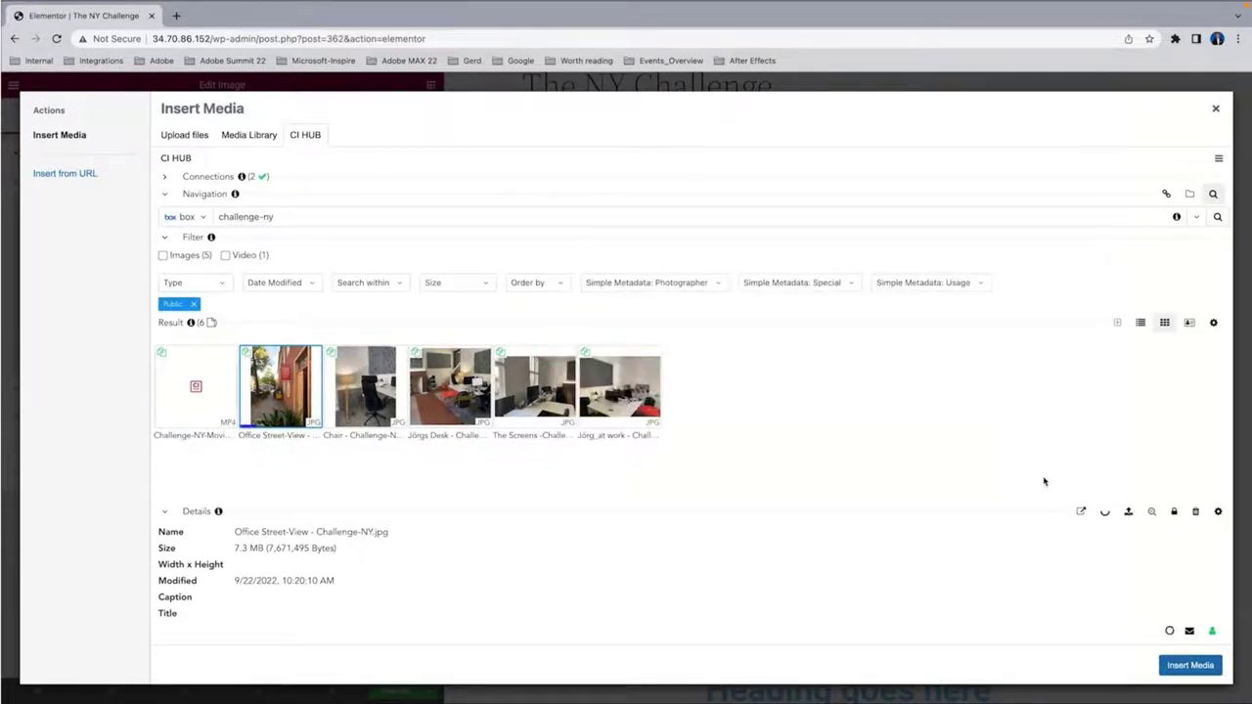
pyautogui.click(1190, 666)
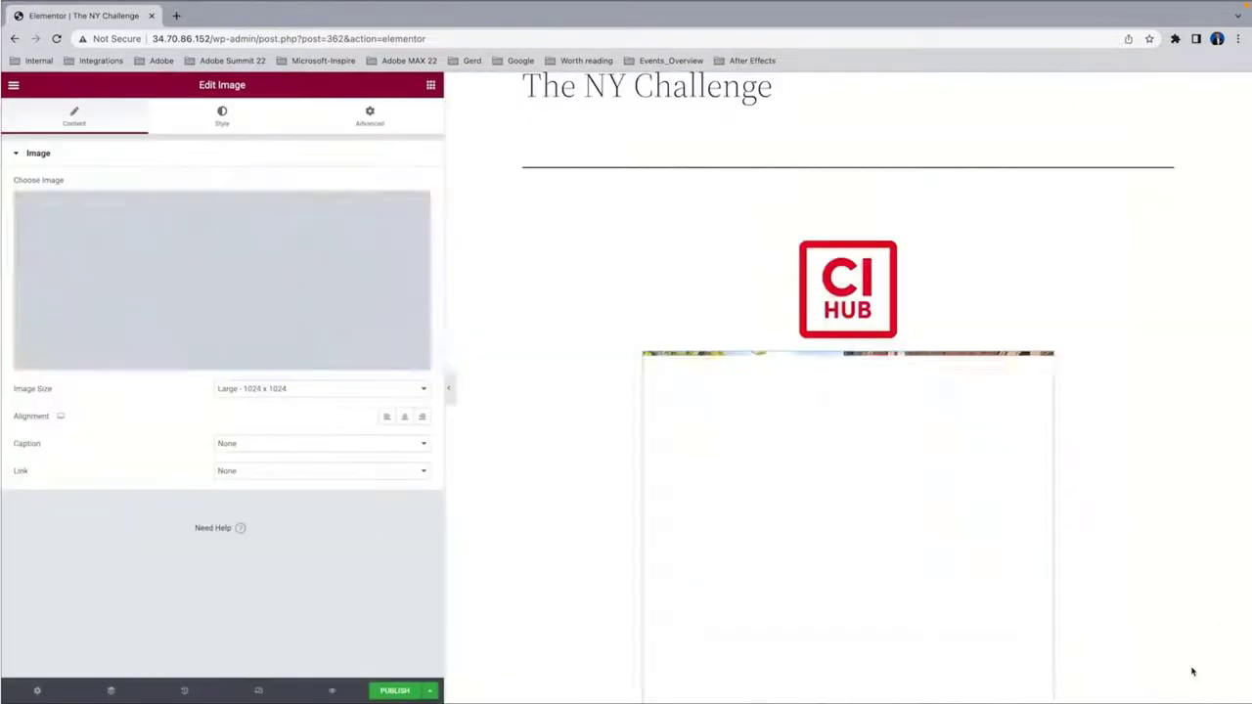
# - Insert the public challenge-ny photo of the desk beside the fireplace and red table from box into item #1 of the media carousel
pyautogui.scroll(-5, 1063, 593)
pyautogui.scroll(-3, 1064, 594)
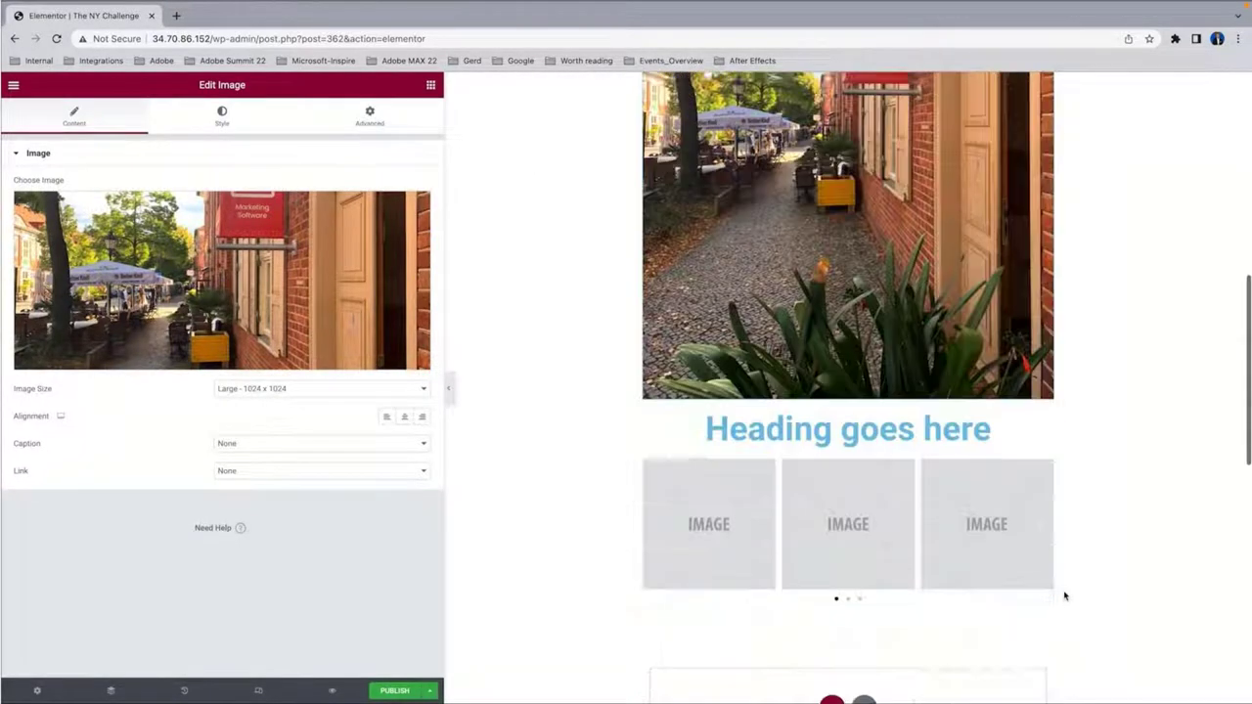
pyautogui.click(698, 545)
pyautogui.click(196, 236)
pyautogui.click(223, 460)
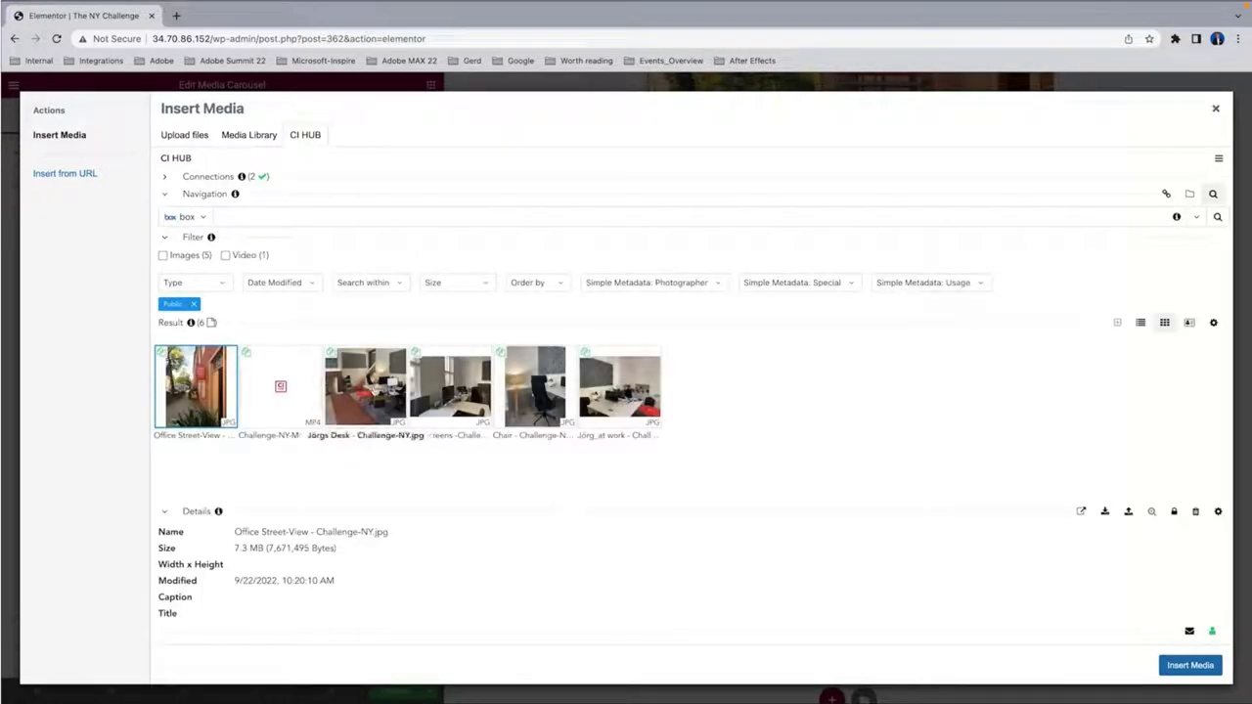
pyautogui.click(401, 391)
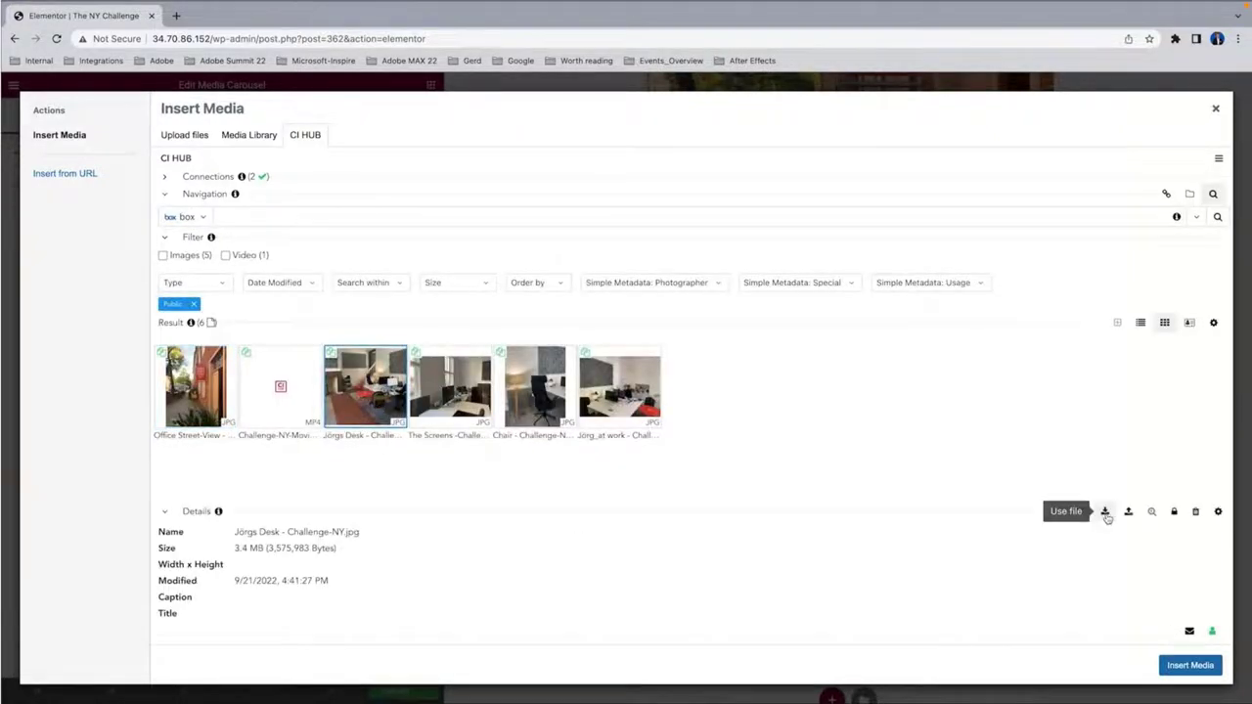
pyautogui.click(1105, 513)
pyautogui.click(1043, 480)
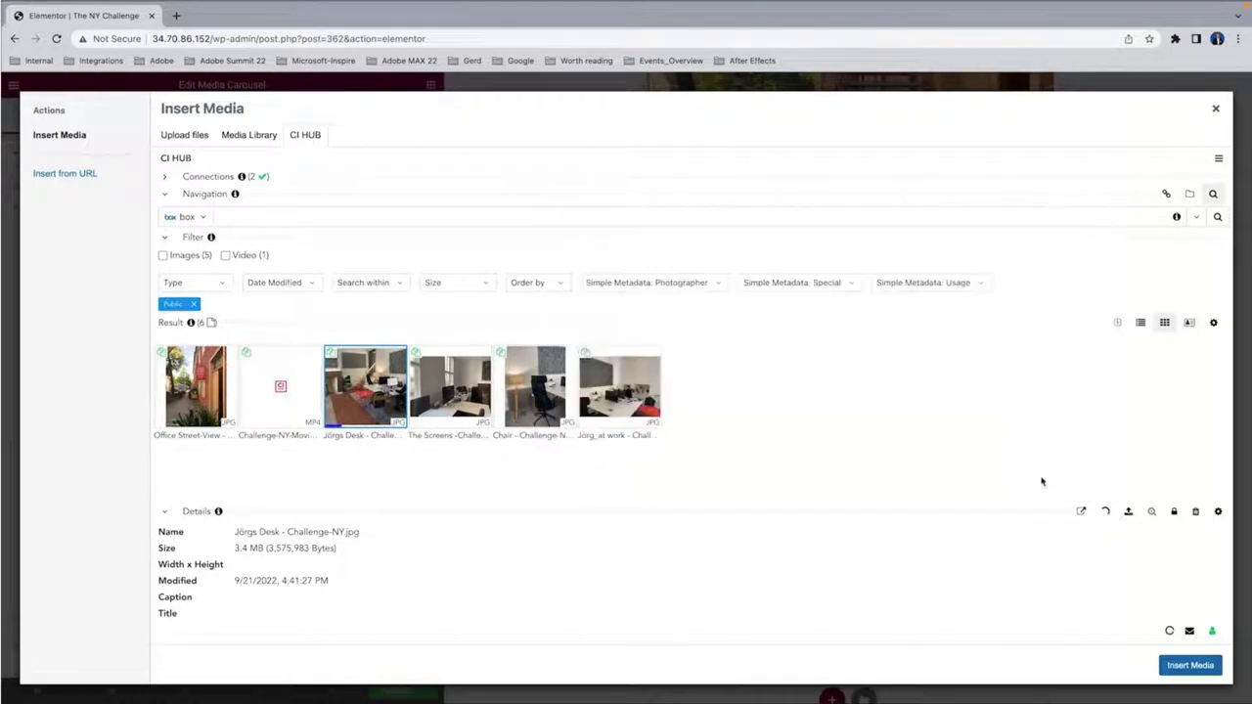
pyautogui.click(450, 386)
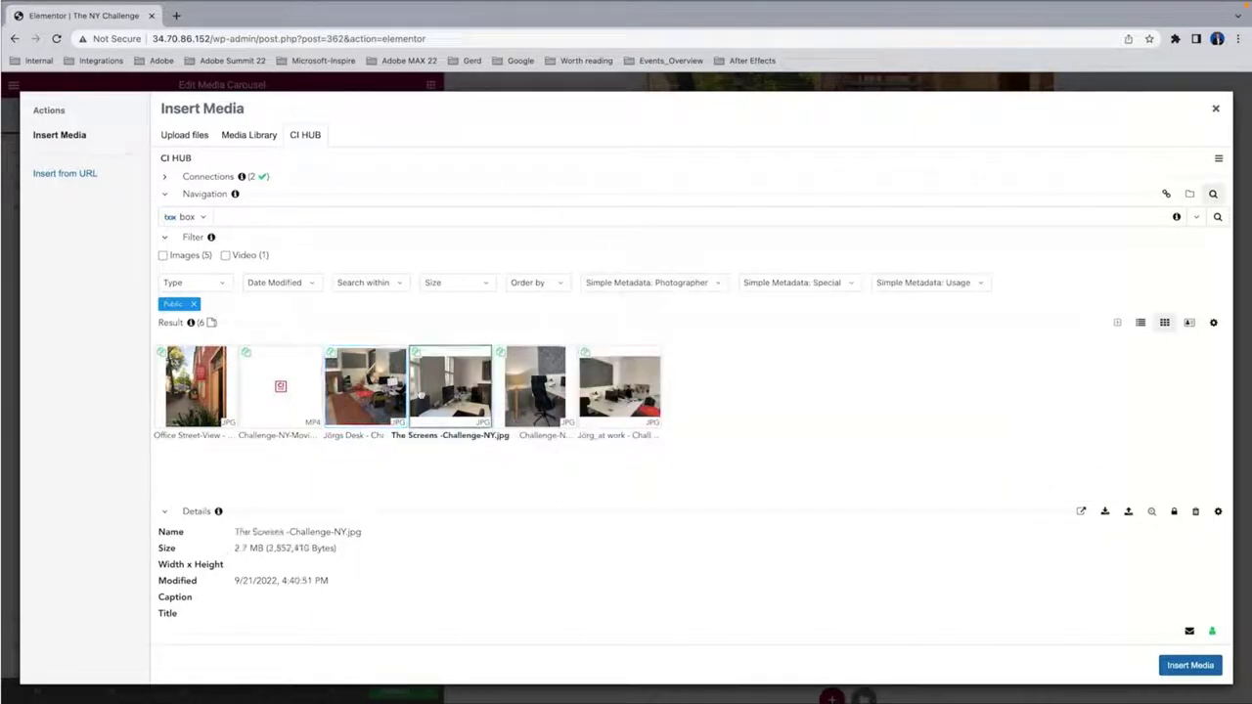
pyautogui.click(1190, 665)
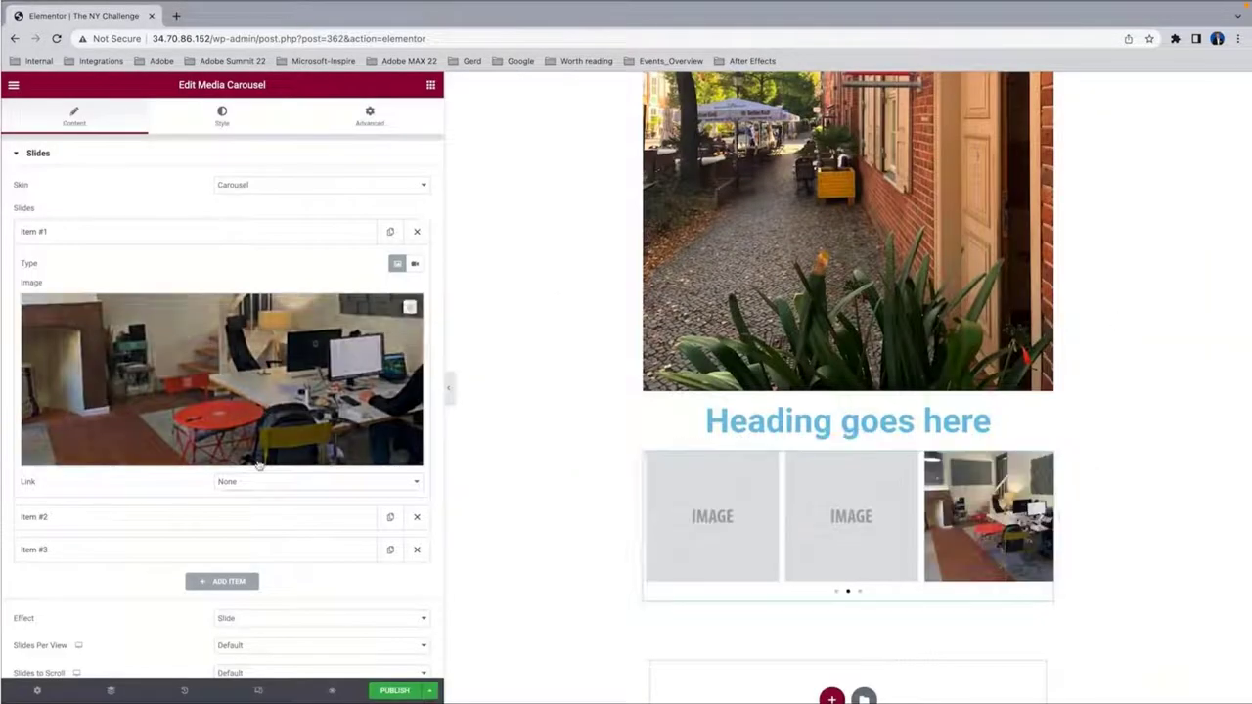
# - Insert the challenge-ny photo of the man working at his desk into item #2 of the media carousel
pyautogui.click(144, 518)
pyautogui.click(223, 470)
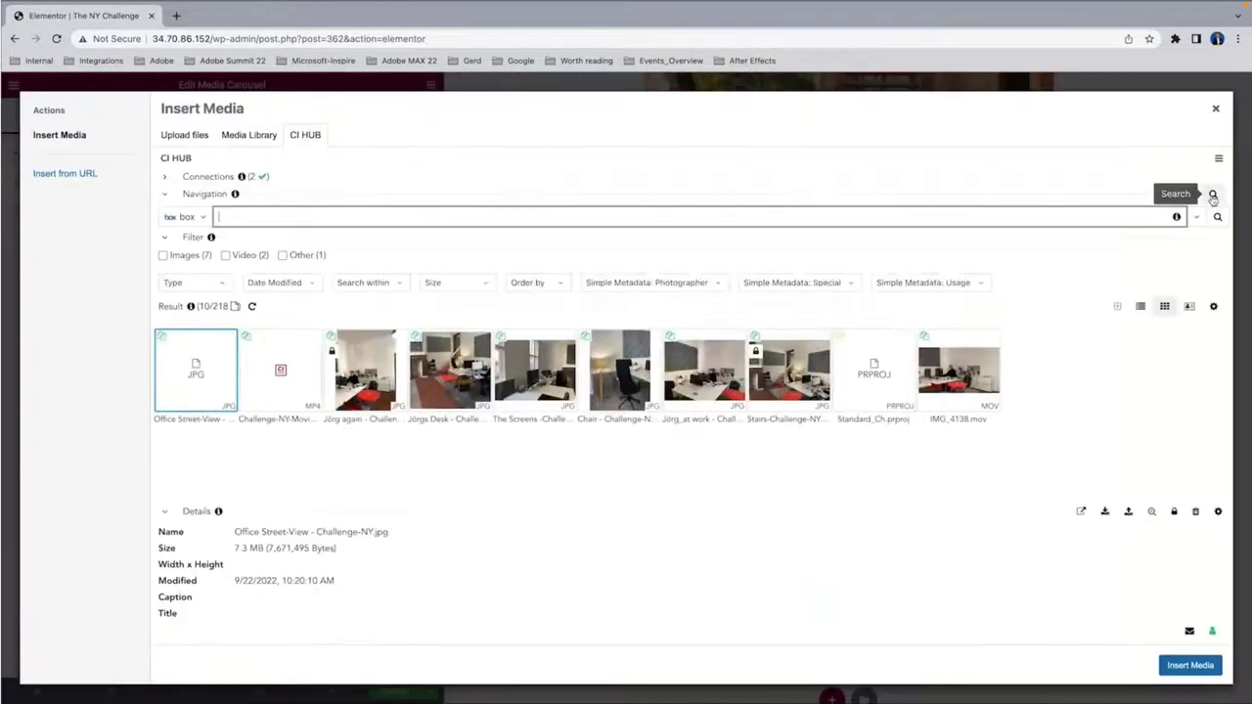
pyautogui.click(690, 389)
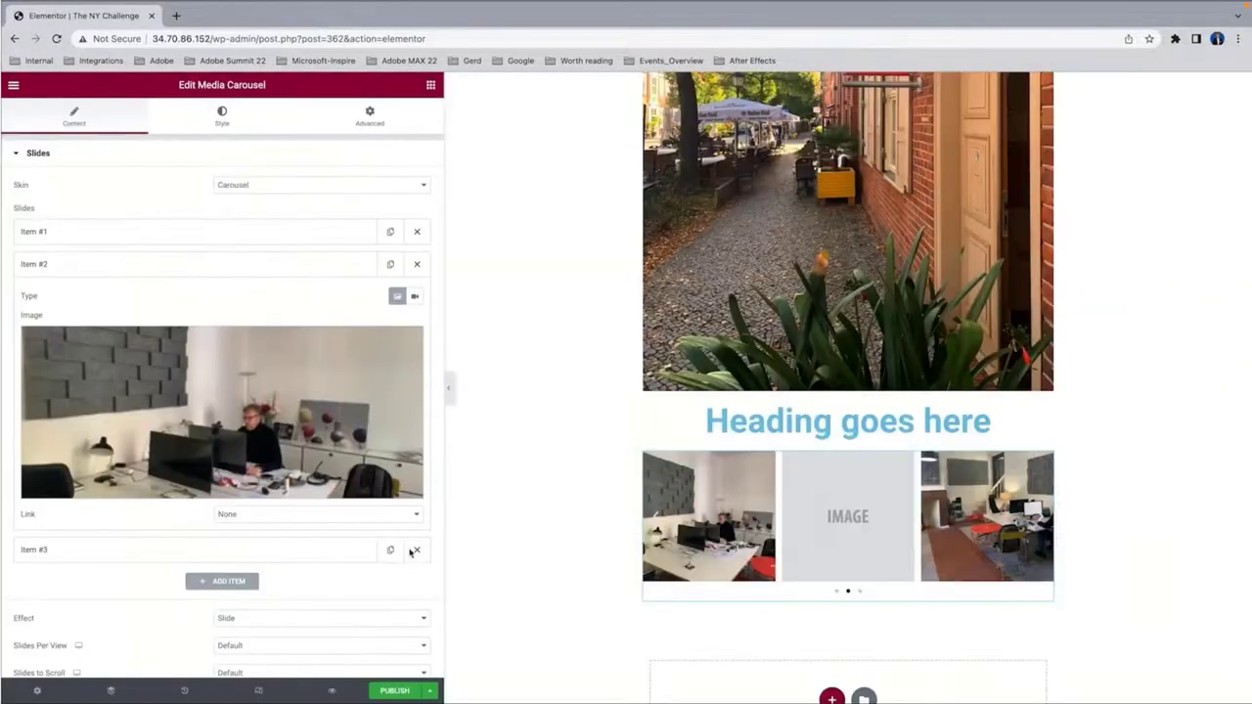
# - Insert Chair - Challenge-NY.jpg from box into item #3 of the media carousel
pyautogui.click(162, 549)
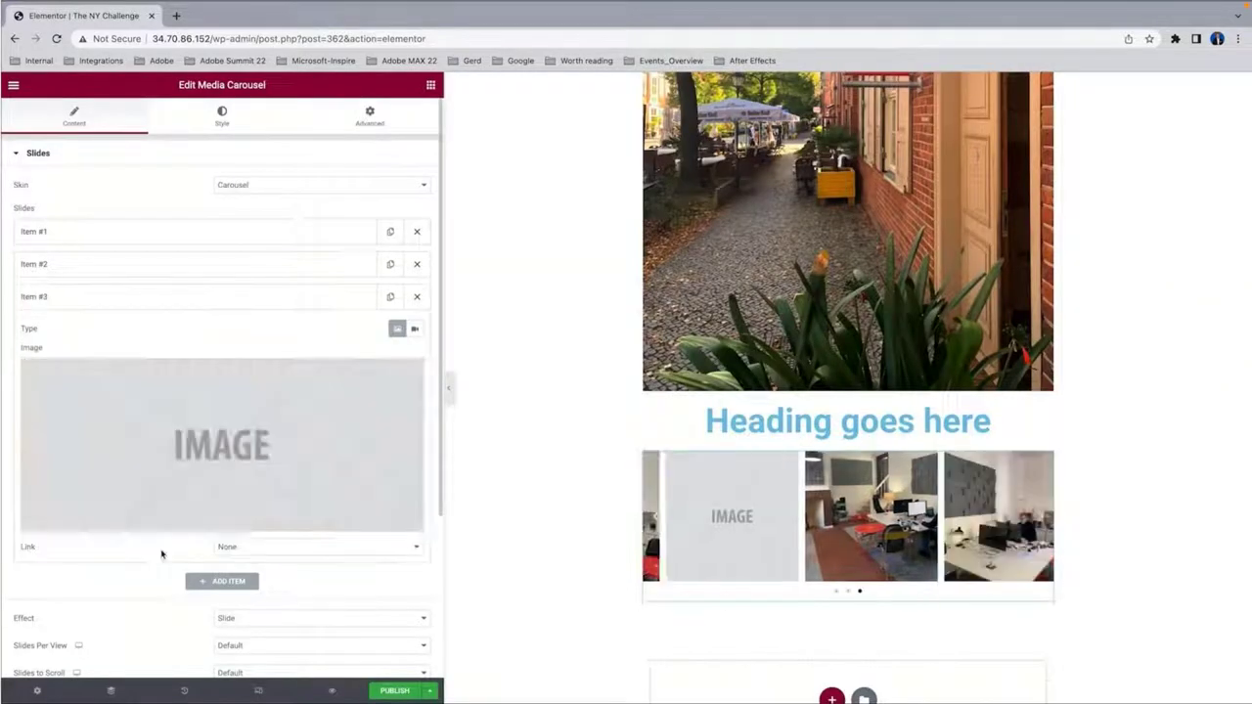
pyautogui.click(411, 508)
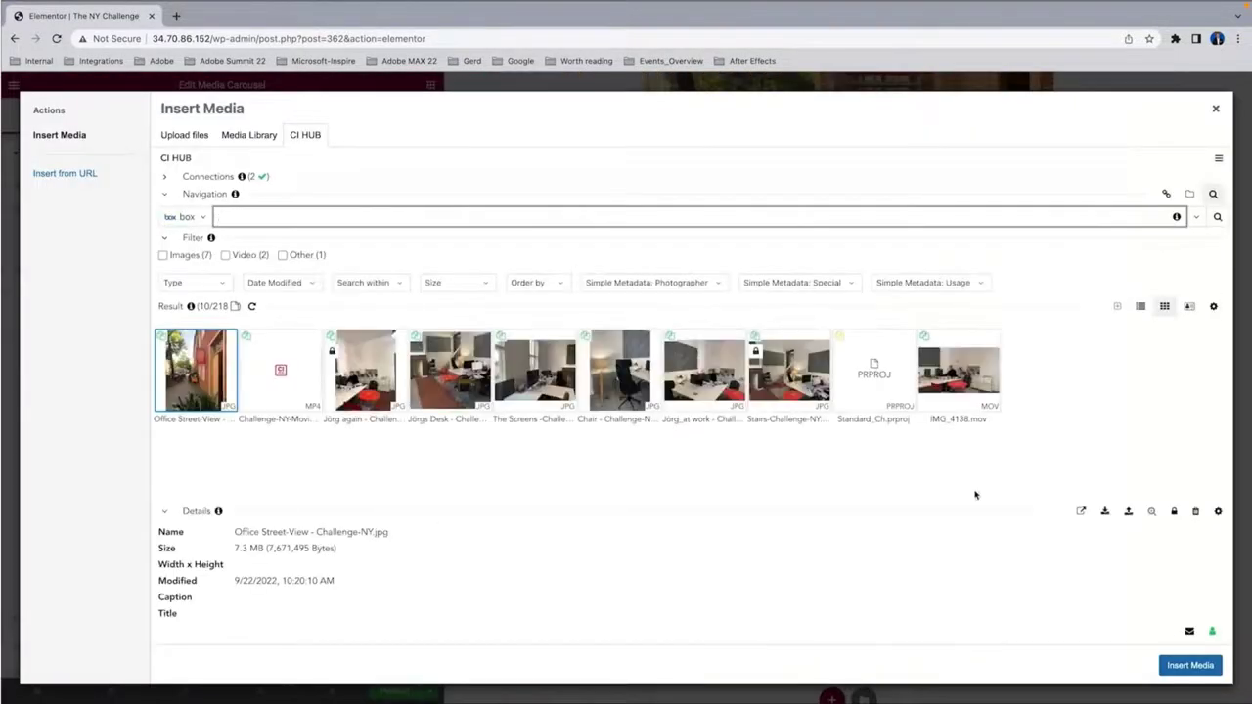
pyautogui.click(633, 380)
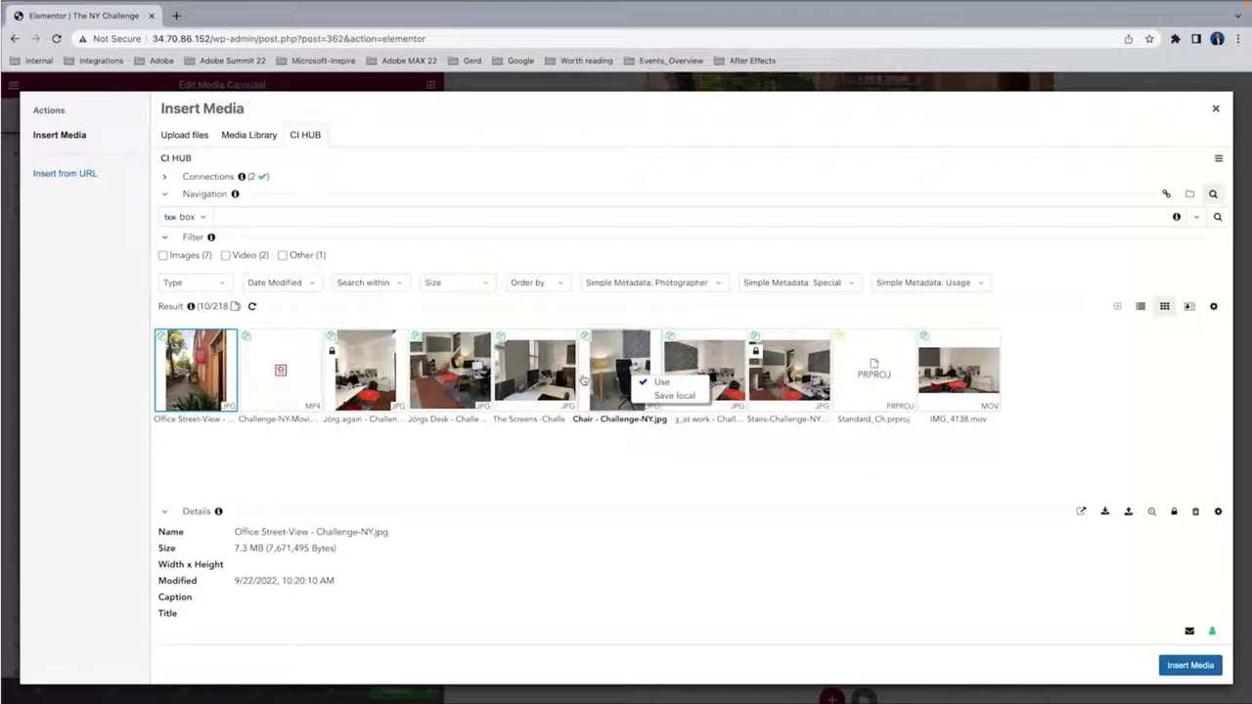
pyautogui.click(662, 382)
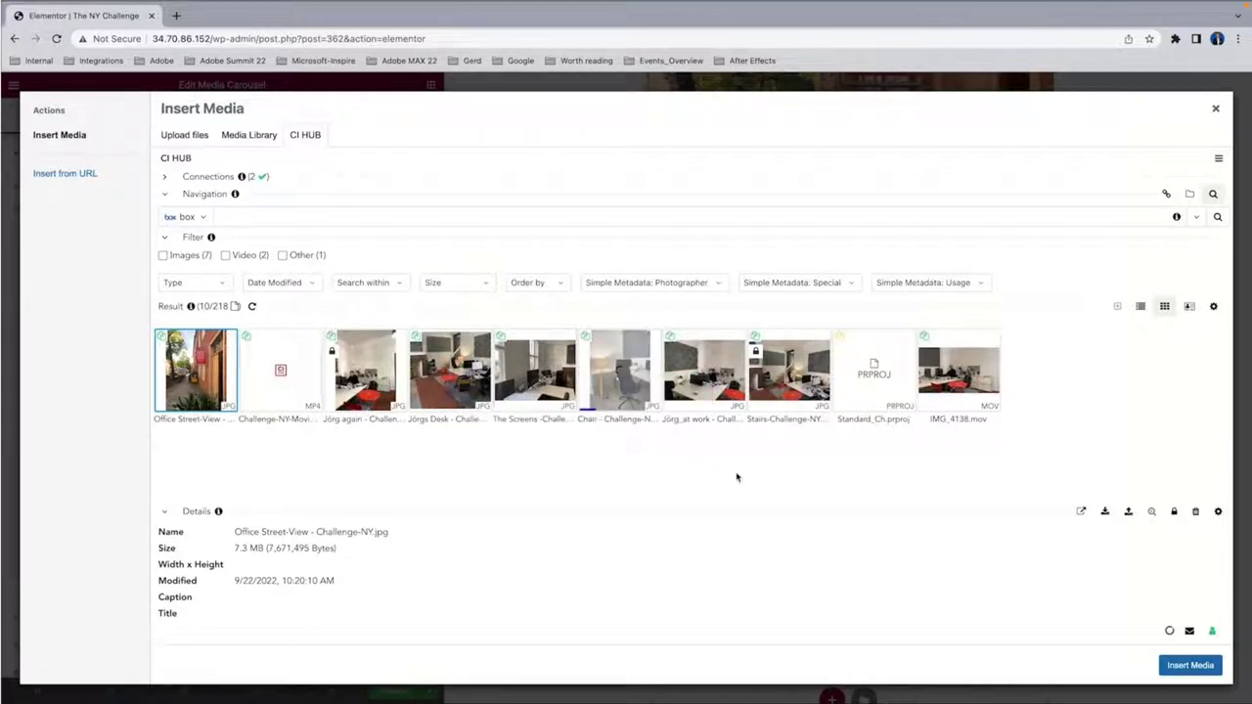
pyautogui.click(1185, 667)
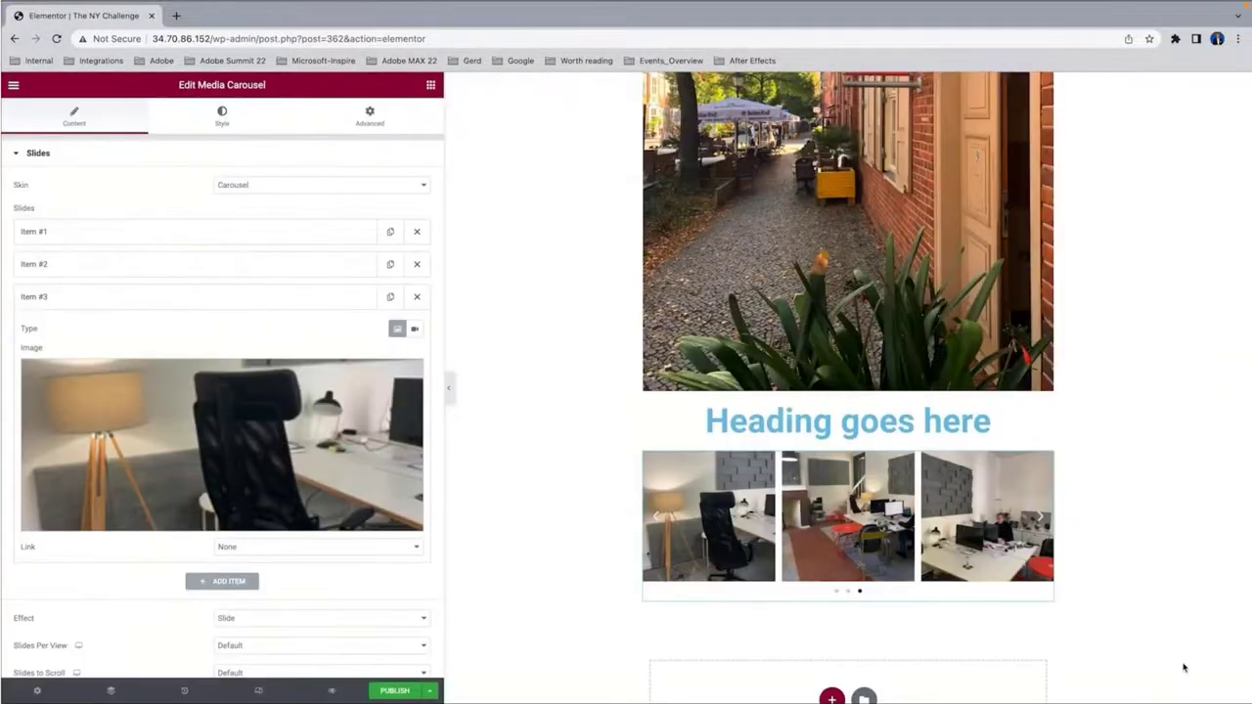
# - Review the finished page layout from the street photo to the filled carousel, with the widget area collapsed
pyautogui.click(1164, 499)
pyautogui.scroll(-3, 920, 492)
pyautogui.scroll(4, 880, 508)
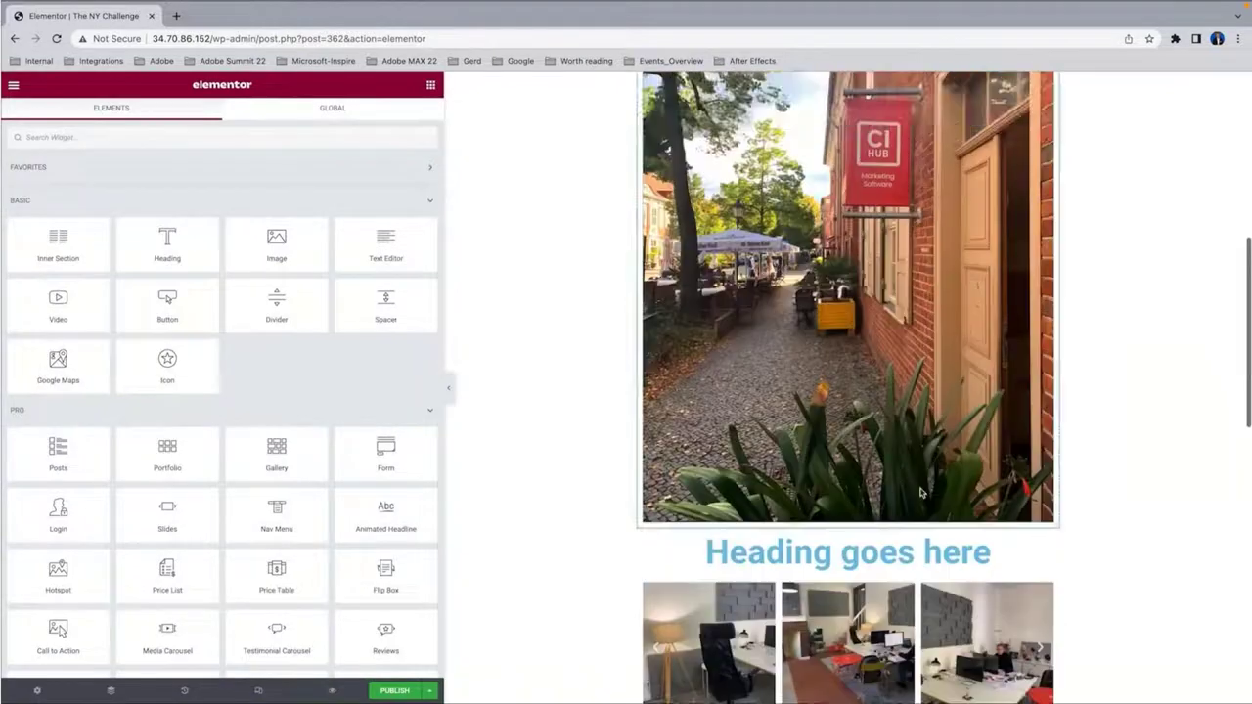
pyautogui.click(429, 691)
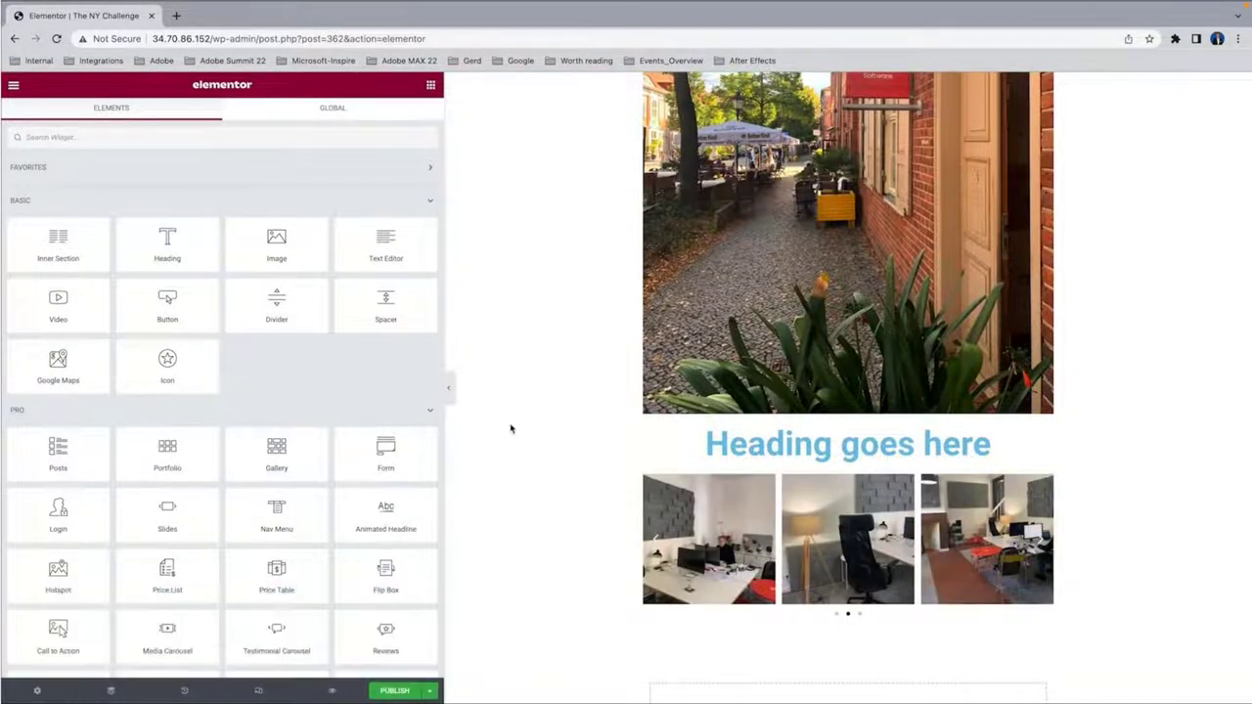
pyautogui.click(448, 389)
pyautogui.scroll(5, 448, 391)
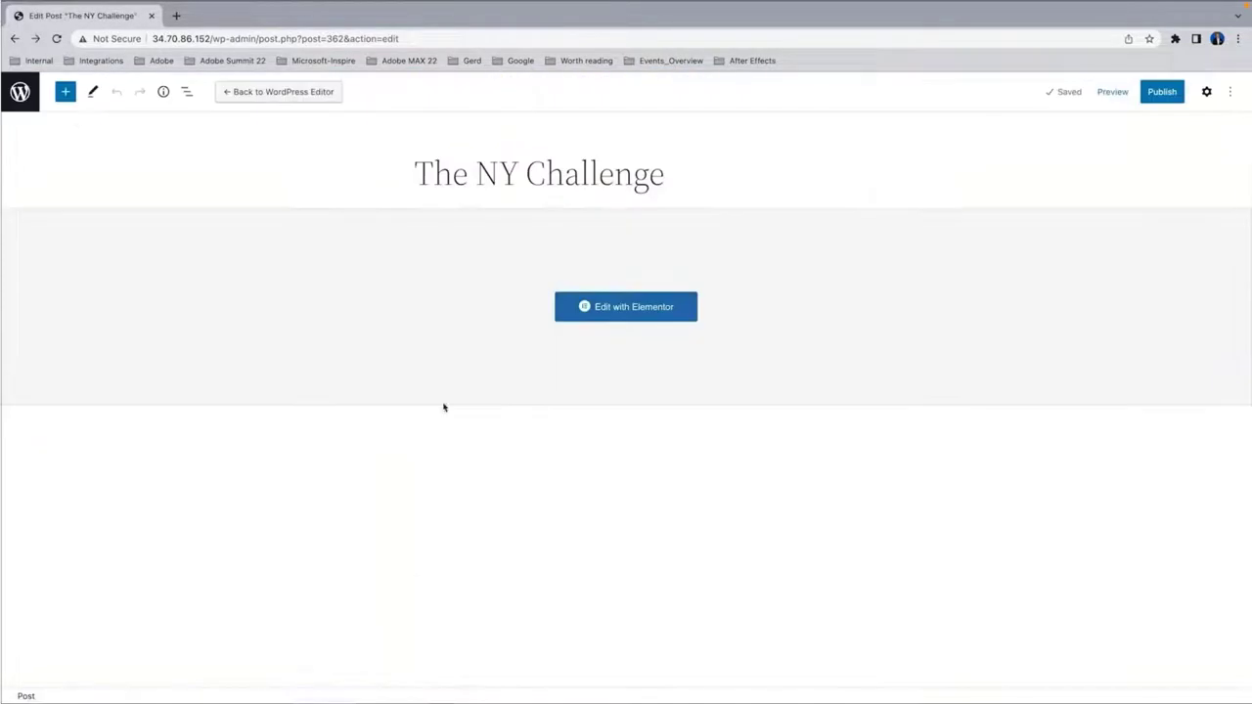
# - Return to the WordPress admin area and open CI HUB on the Upload New Media page
pyautogui.click(19, 92)
pyautogui.moveTo(39, 251)
pyautogui.click(139, 256)
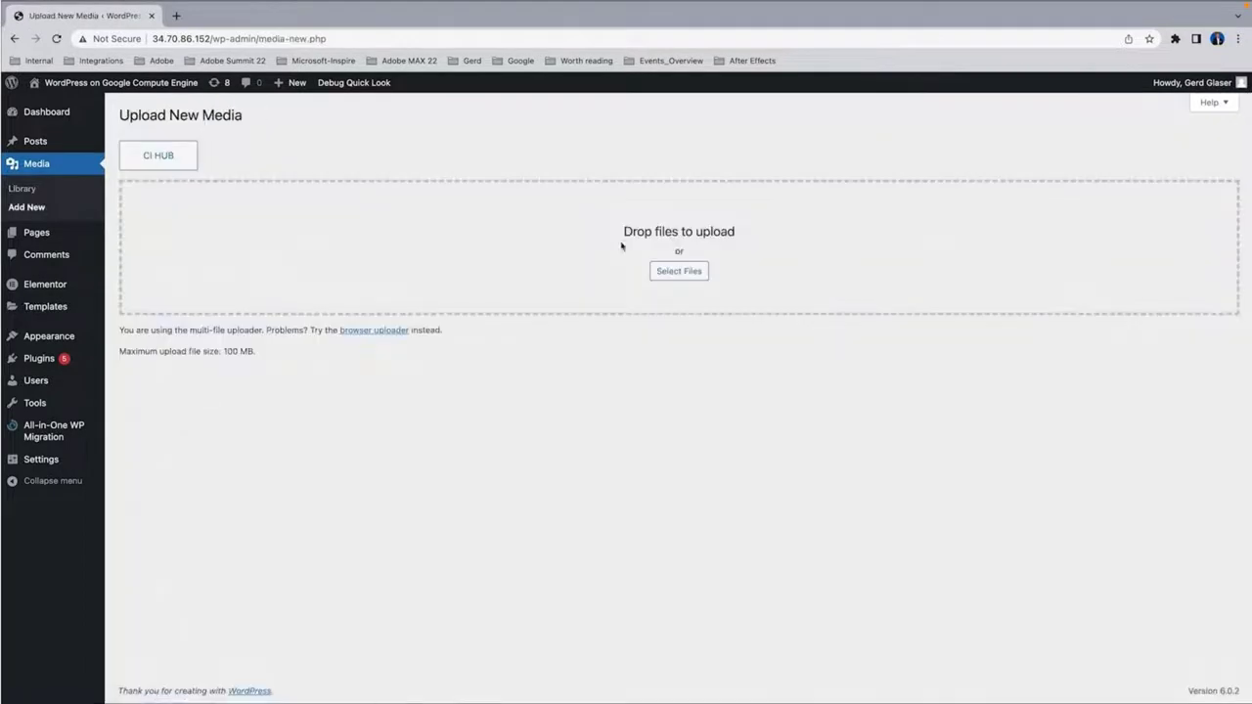
pyautogui.click(171, 160)
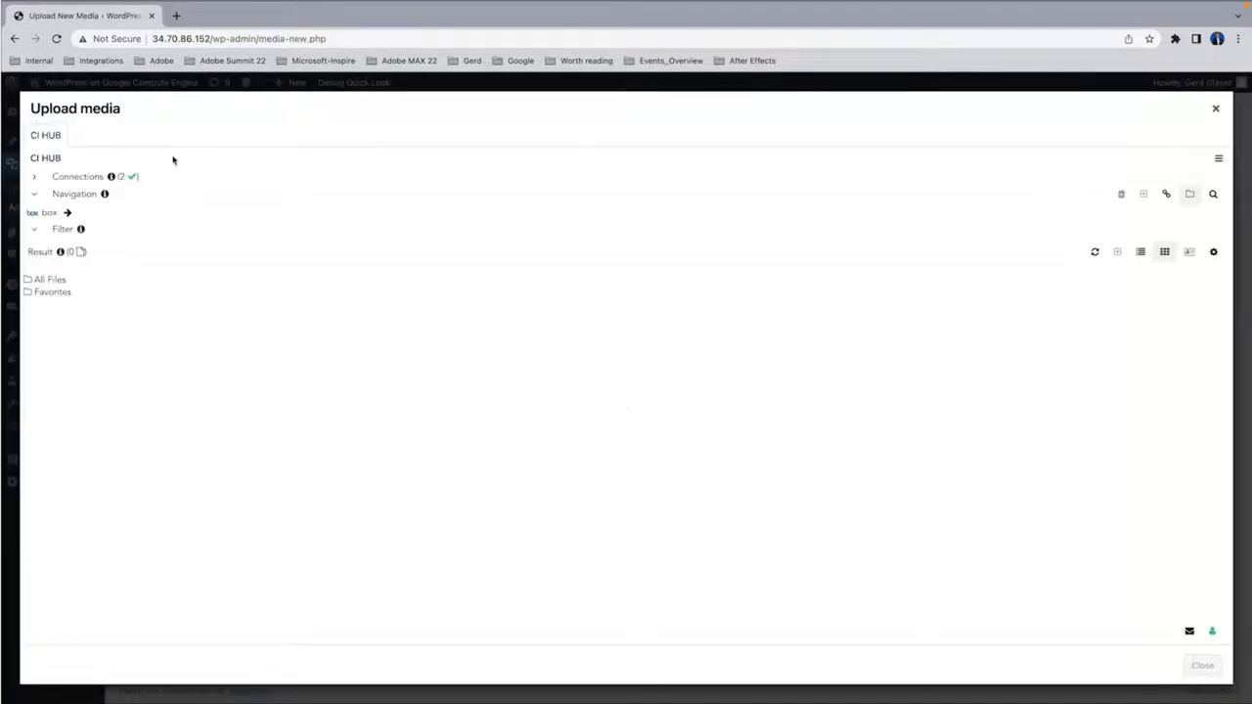
# - List the linked files in CI HUB and examine the entries for the chair and desk photos
pyautogui.click(1165, 194)
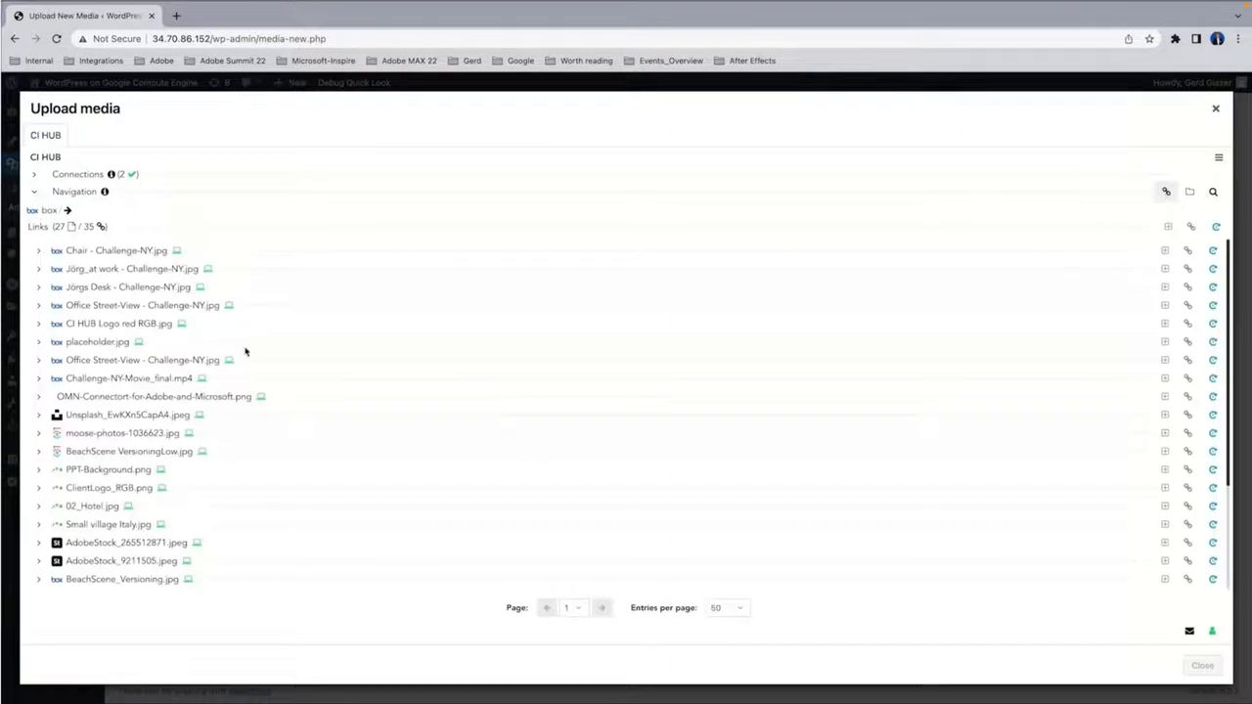
pyautogui.click(39, 255)
pyautogui.click(39, 254)
pyautogui.click(39, 287)
pyautogui.click(39, 286)
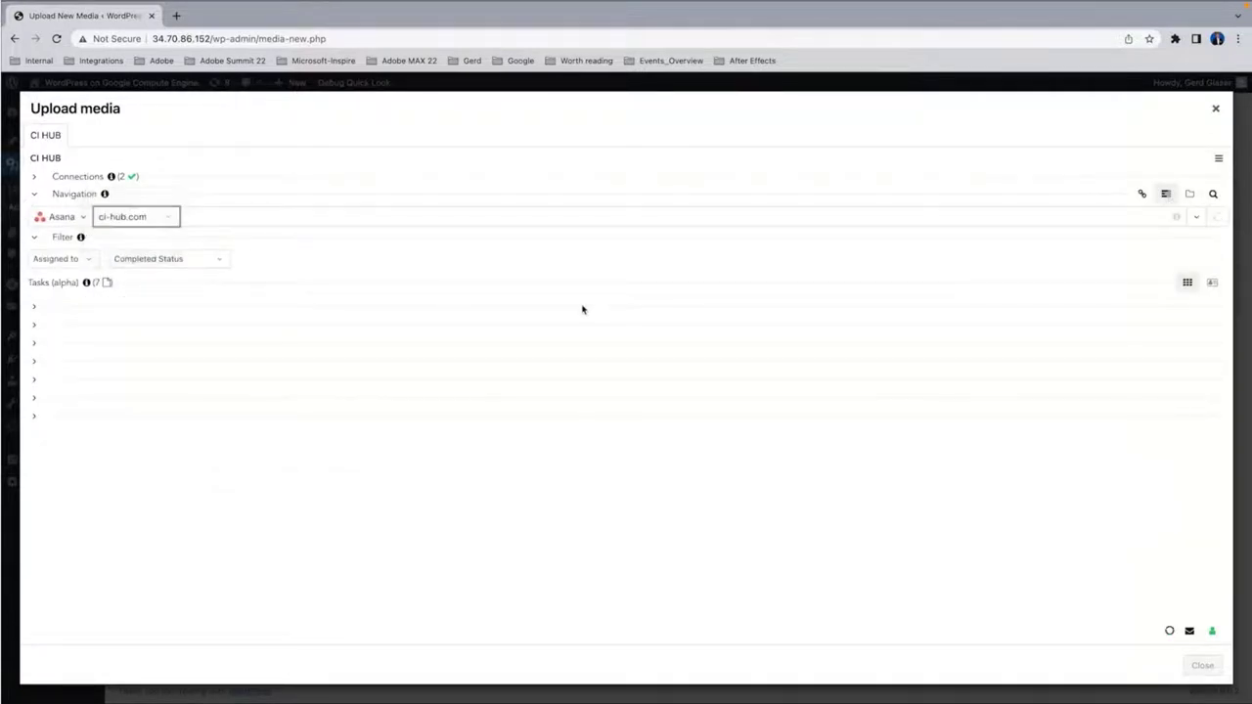
# - Filter the Asana challenge-ny tasks to Incomplete Tasks and mark 04-Add images and video to website as Completed
pyautogui.click(1197, 219)
pyautogui.click(1162, 265)
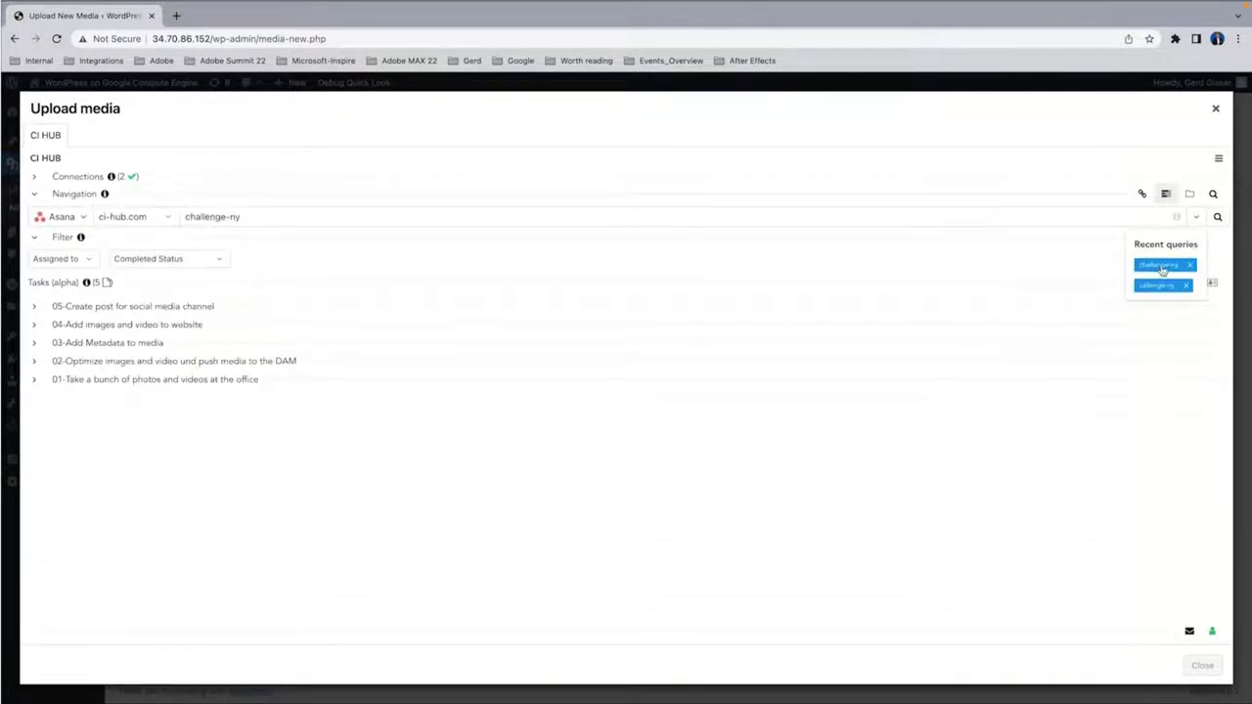
pyautogui.click(165, 260)
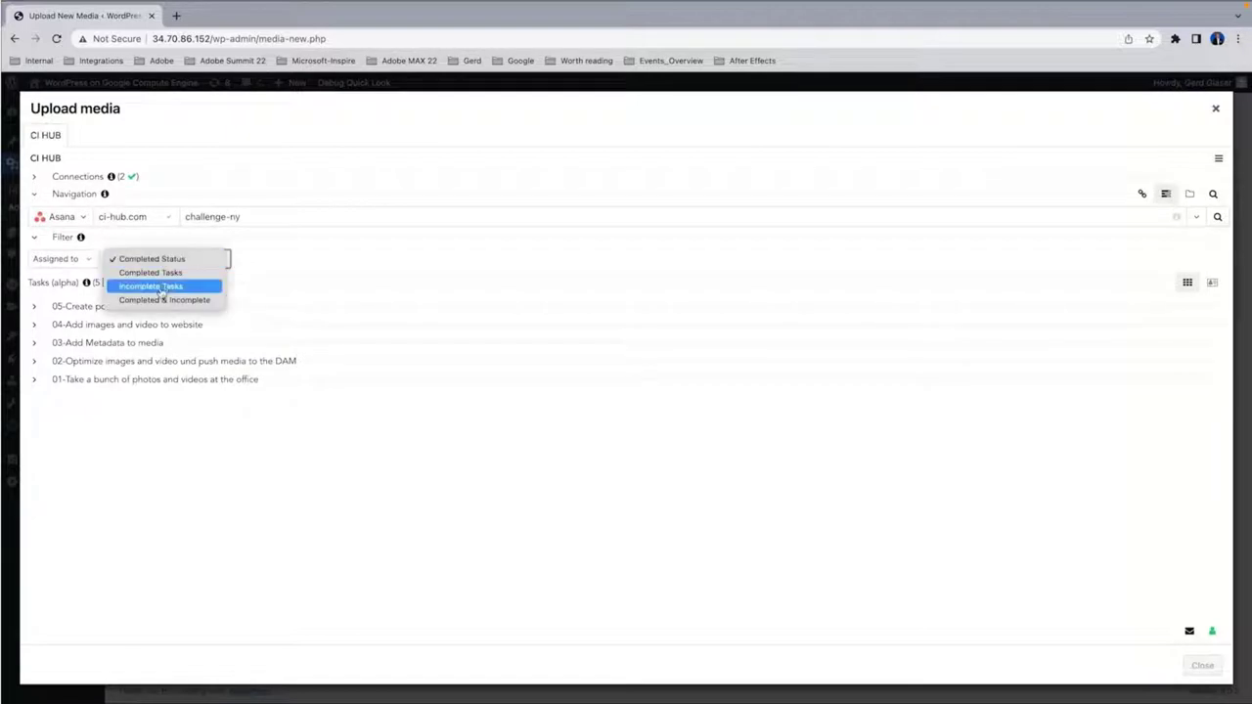
pyautogui.click(163, 286)
pyautogui.click(34, 341)
pyautogui.click(432, 468)
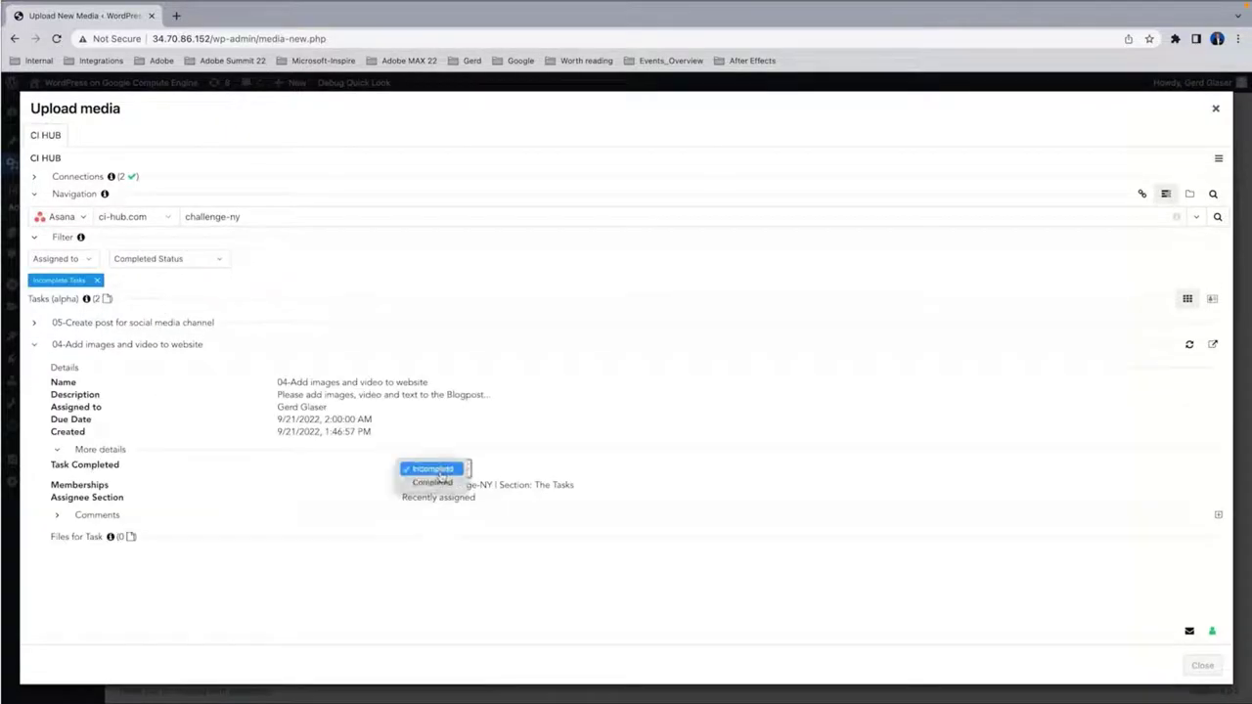
pyautogui.click(438, 483)
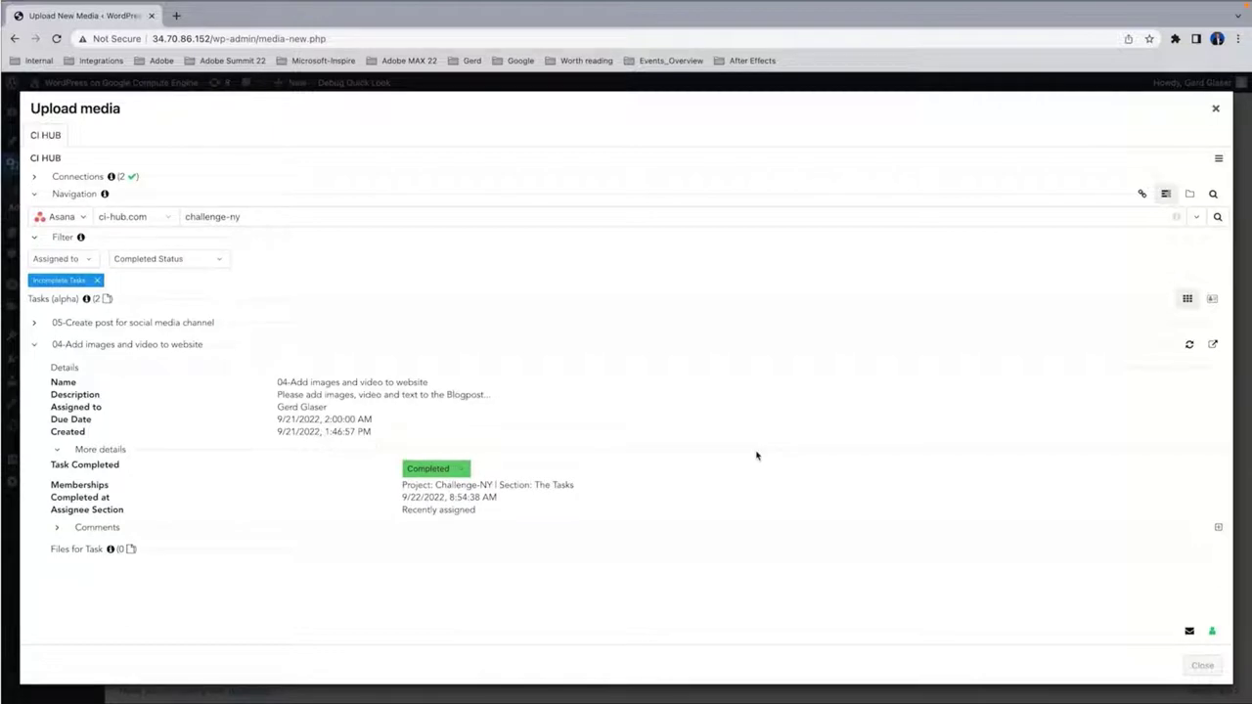
# - Switch to the CI_HUB_Demo site in SharePoint and open the Cloud_Content folder under Documents
pyautogui.click(214, 265)
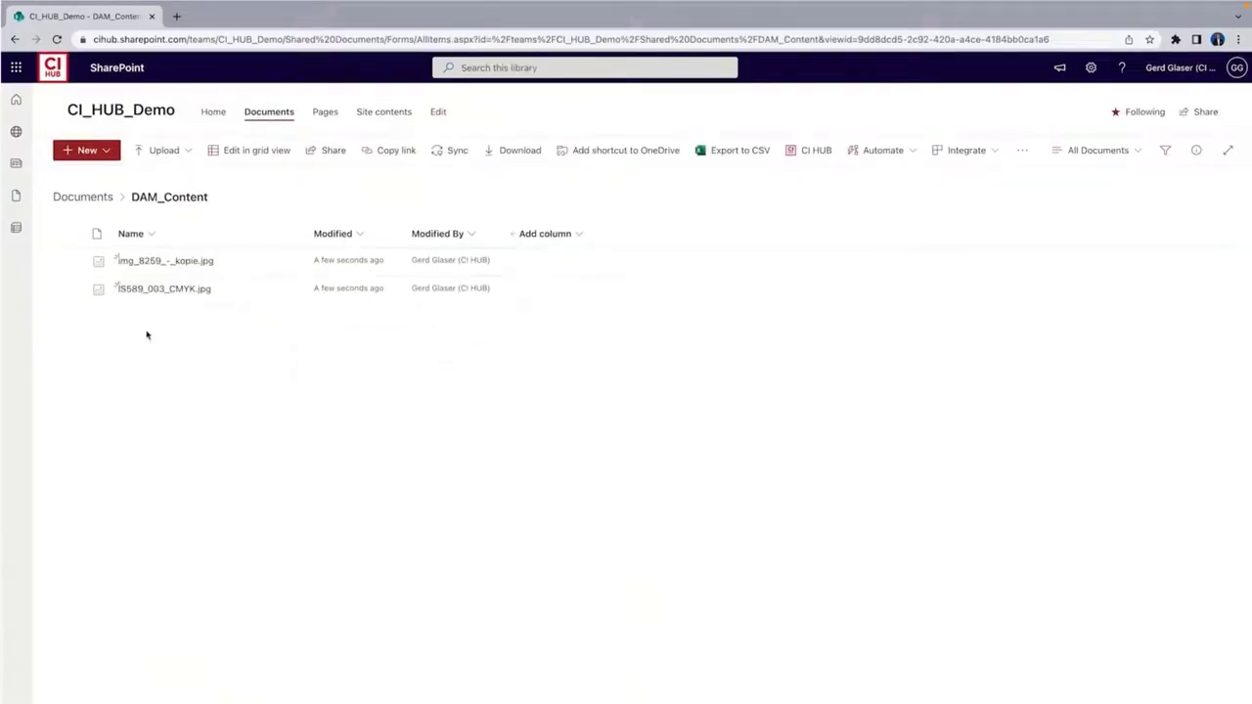
pyautogui.click(61, 197)
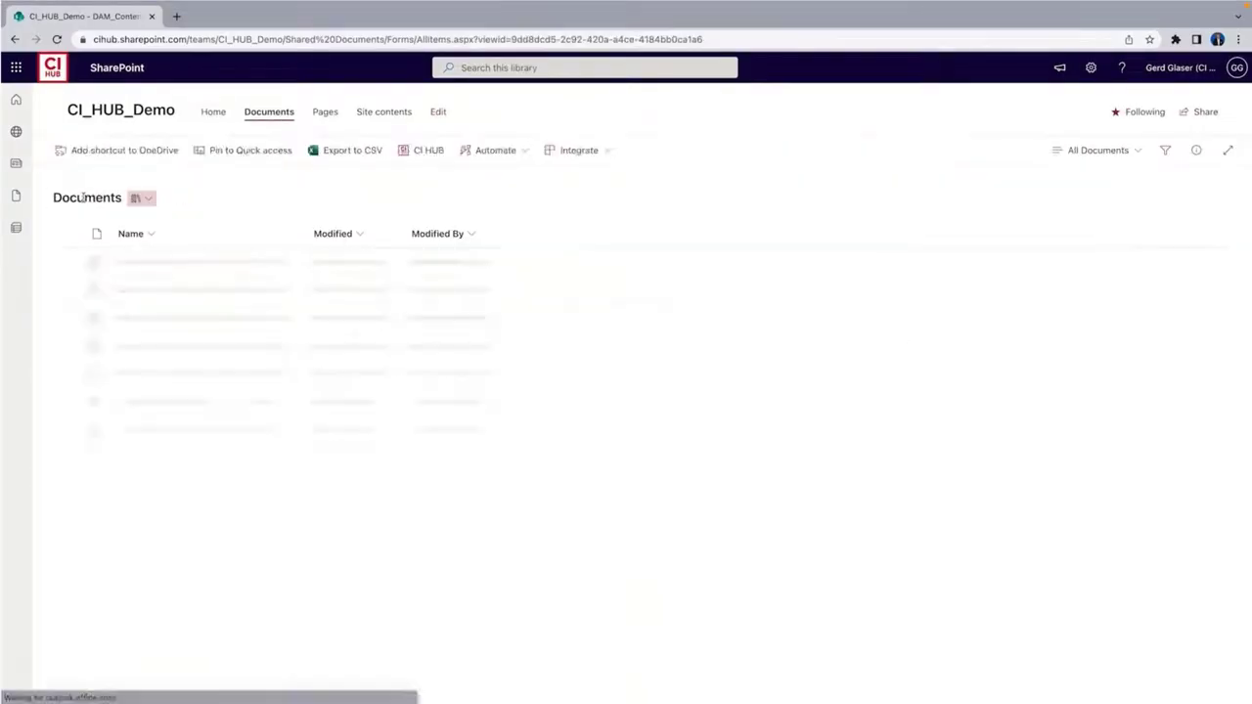
pyautogui.click(156, 263)
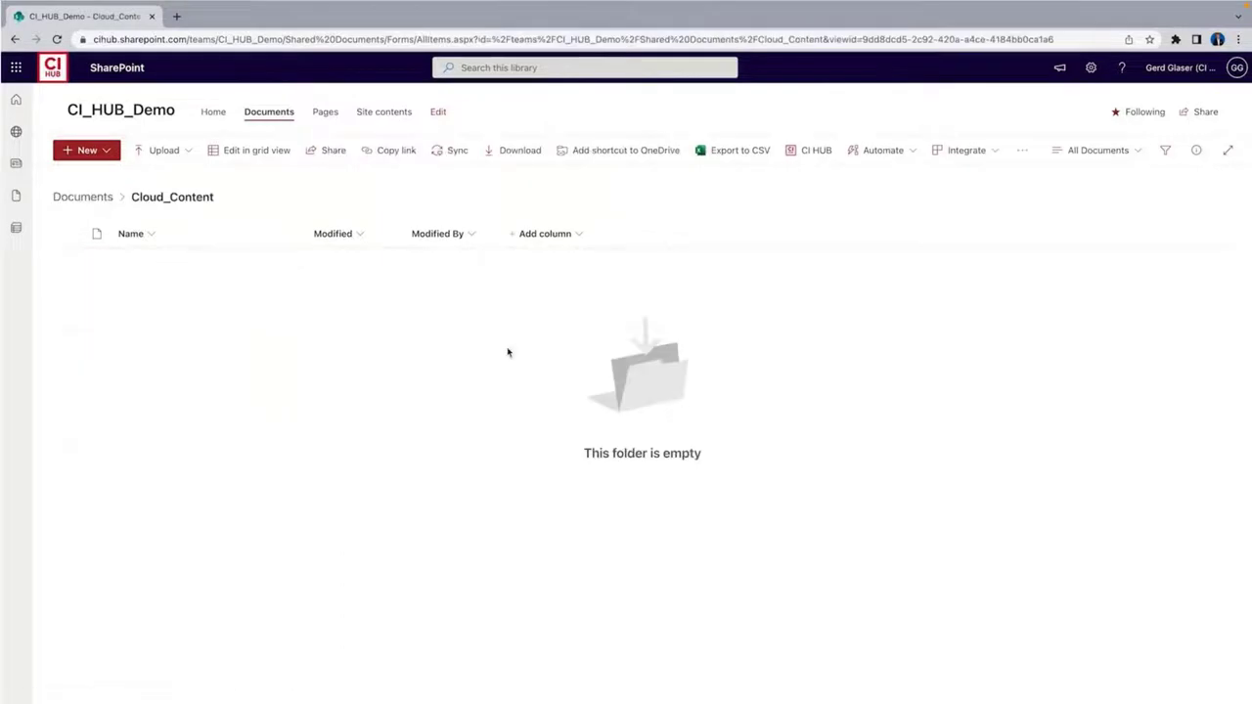
# - Open CI HUB for the Cloud_Content folder and browse box to All Files / 01_Demo / 03_Images
pyautogui.click(812, 150)
pyautogui.click(68, 147)
pyautogui.click(68, 166)
pyautogui.click(66, 211)
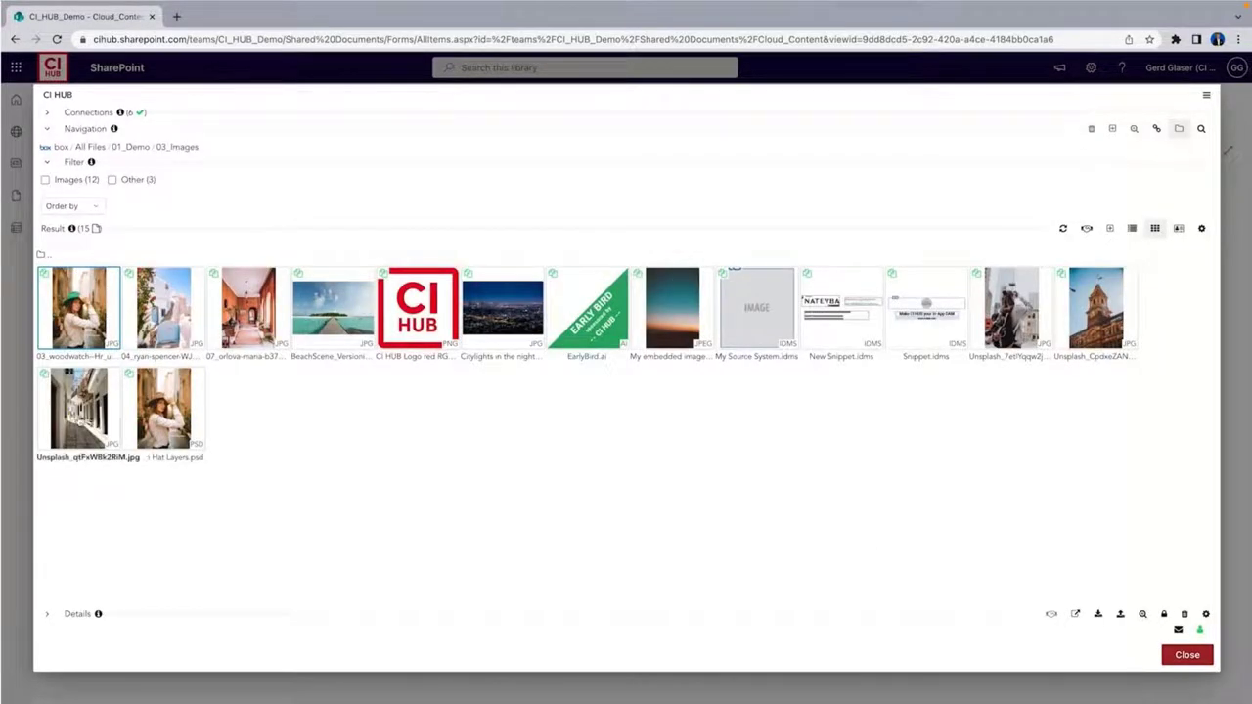
# - Place Unsplash_qtFxWBk2RiM.jpg in the SharePoint folder with its Original conversion
pyautogui.moveTo(78, 406); pyautogui.dragTo(1070, 574)
pyautogui.click(78, 406)
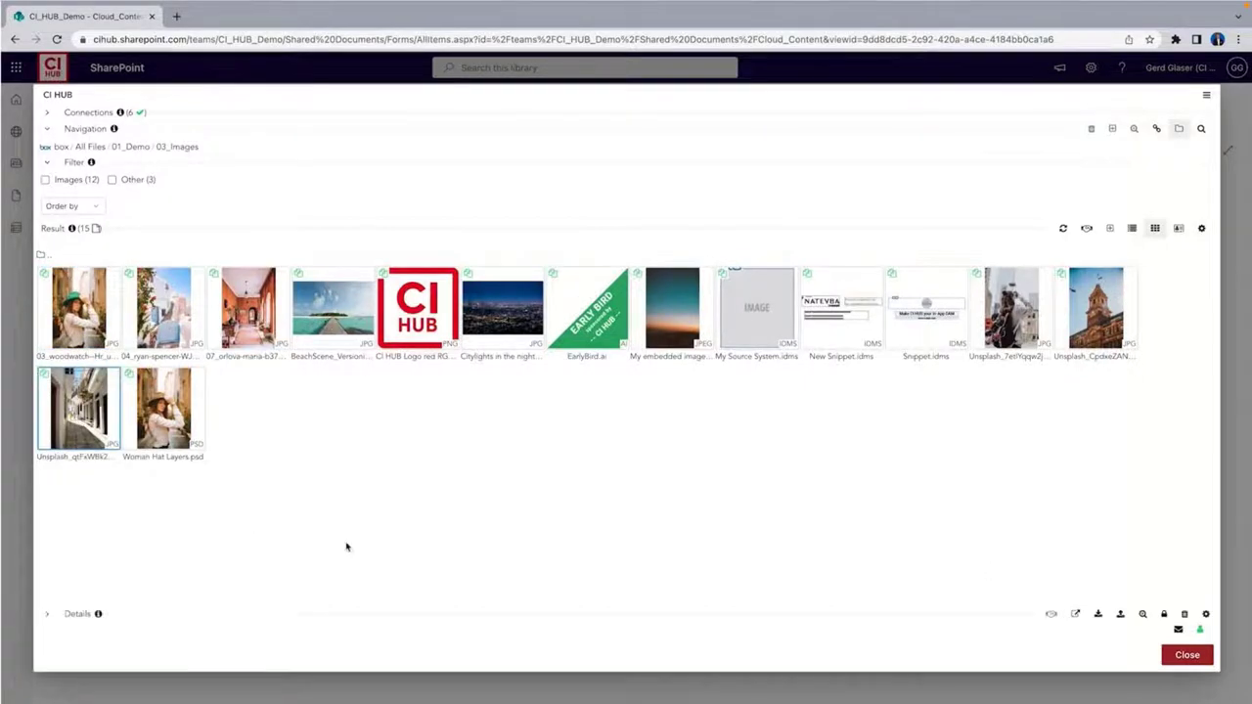
pyautogui.click(1097, 614)
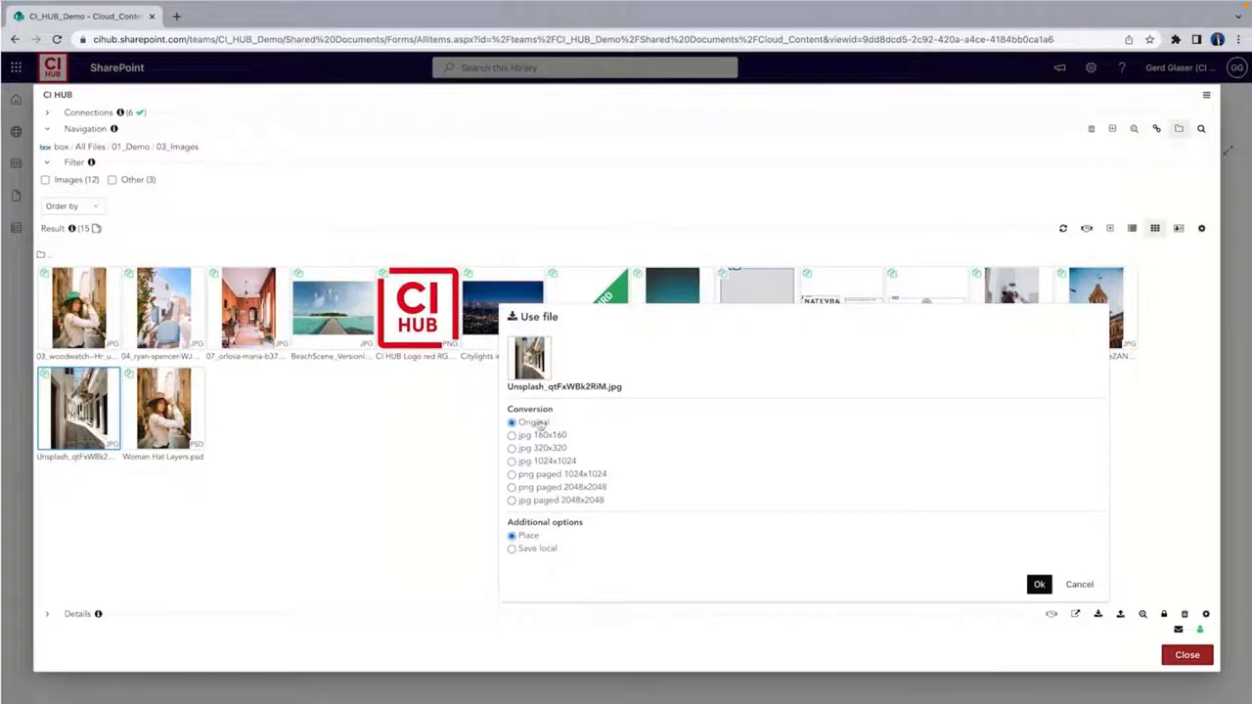
pyautogui.click(1039, 585)
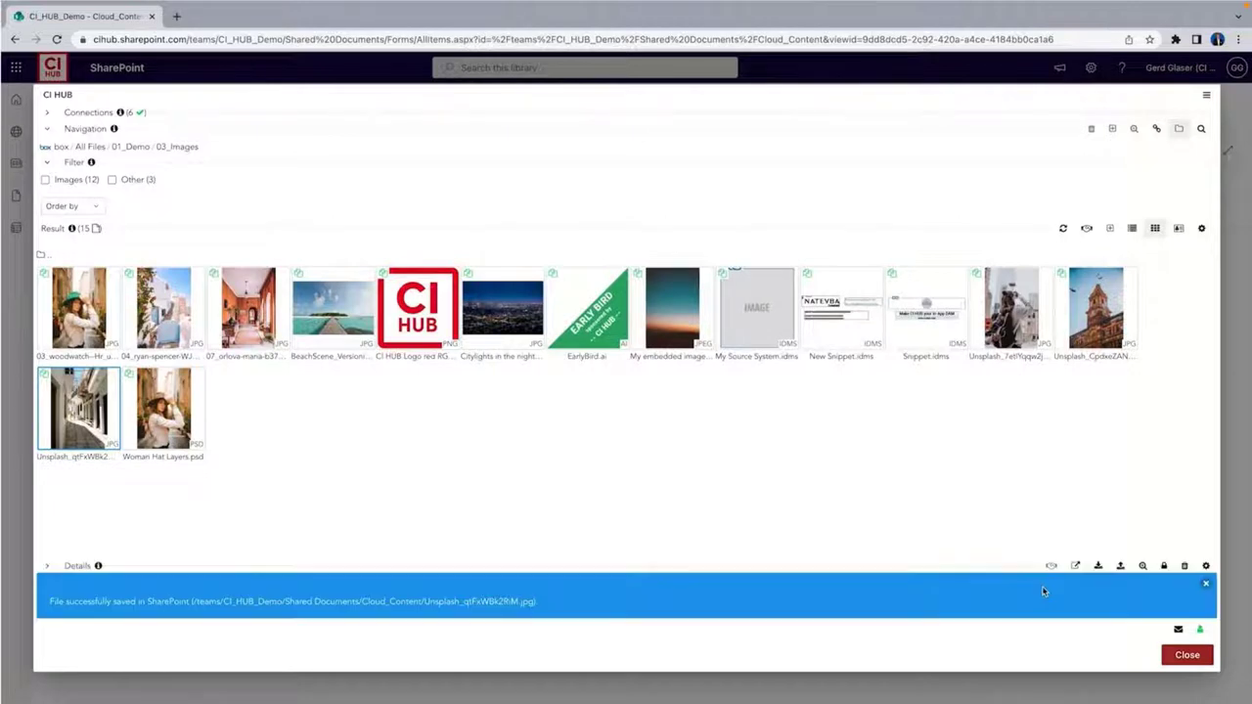
# - Place EarlyBird.ai in the SharePoint folder converted to png paged 1024x1024, and close CI HUB
pyautogui.click(616, 330)
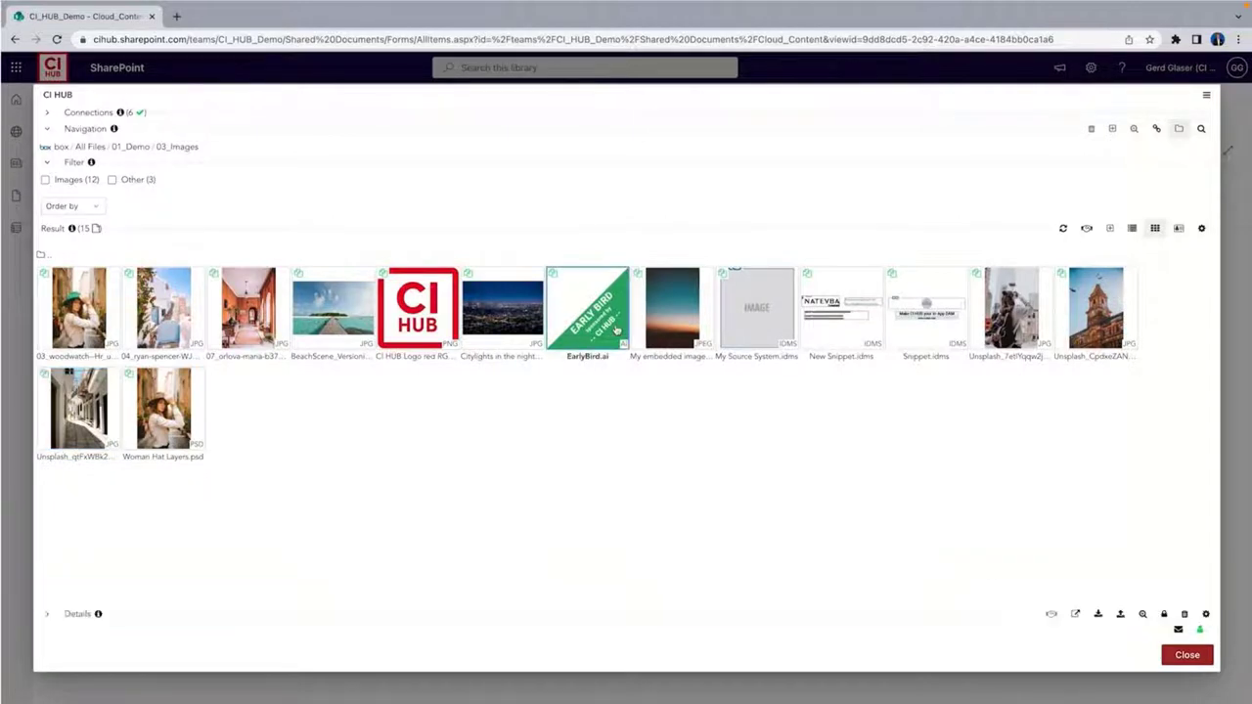
pyautogui.click(1099, 614)
pyautogui.click(556, 487)
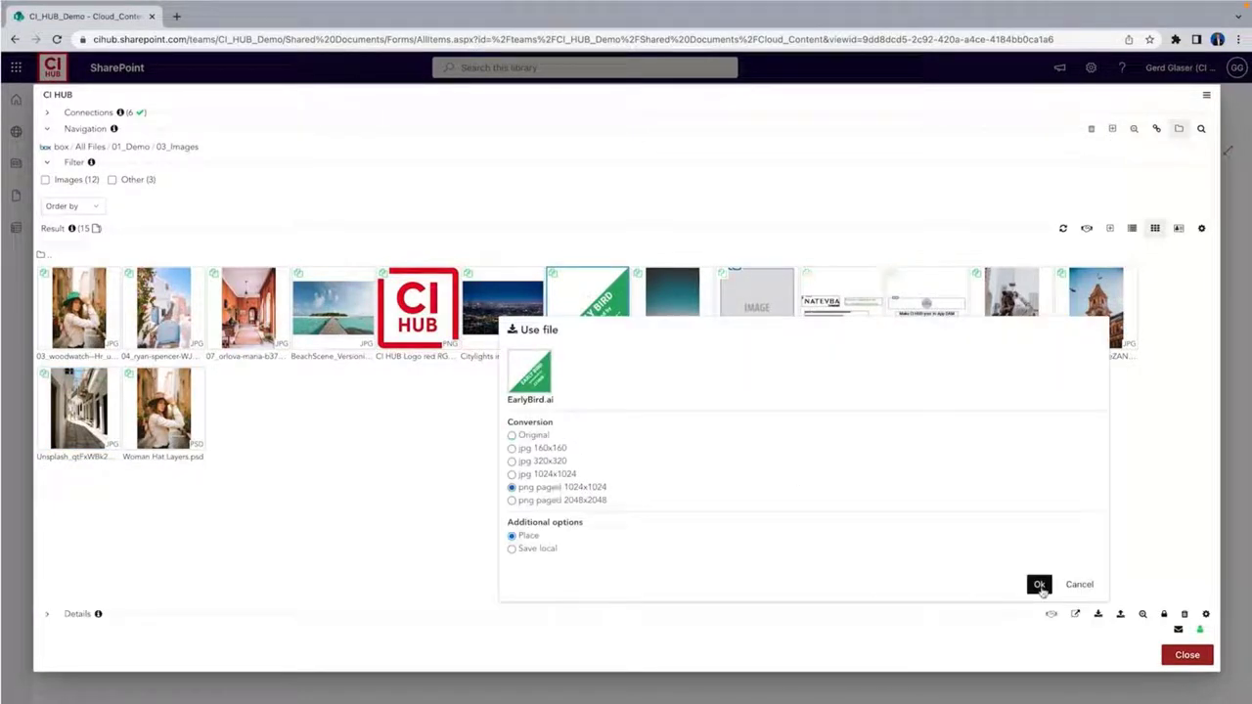
pyautogui.click(1040, 585)
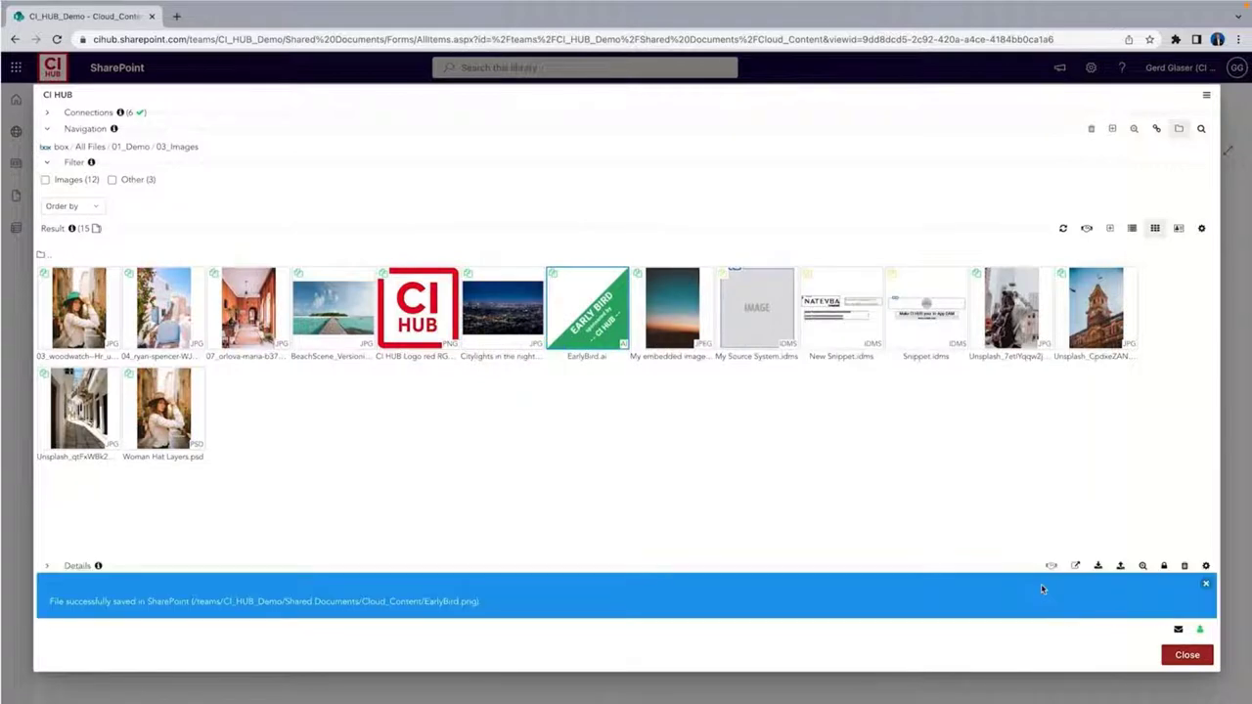
pyautogui.click(1187, 656)
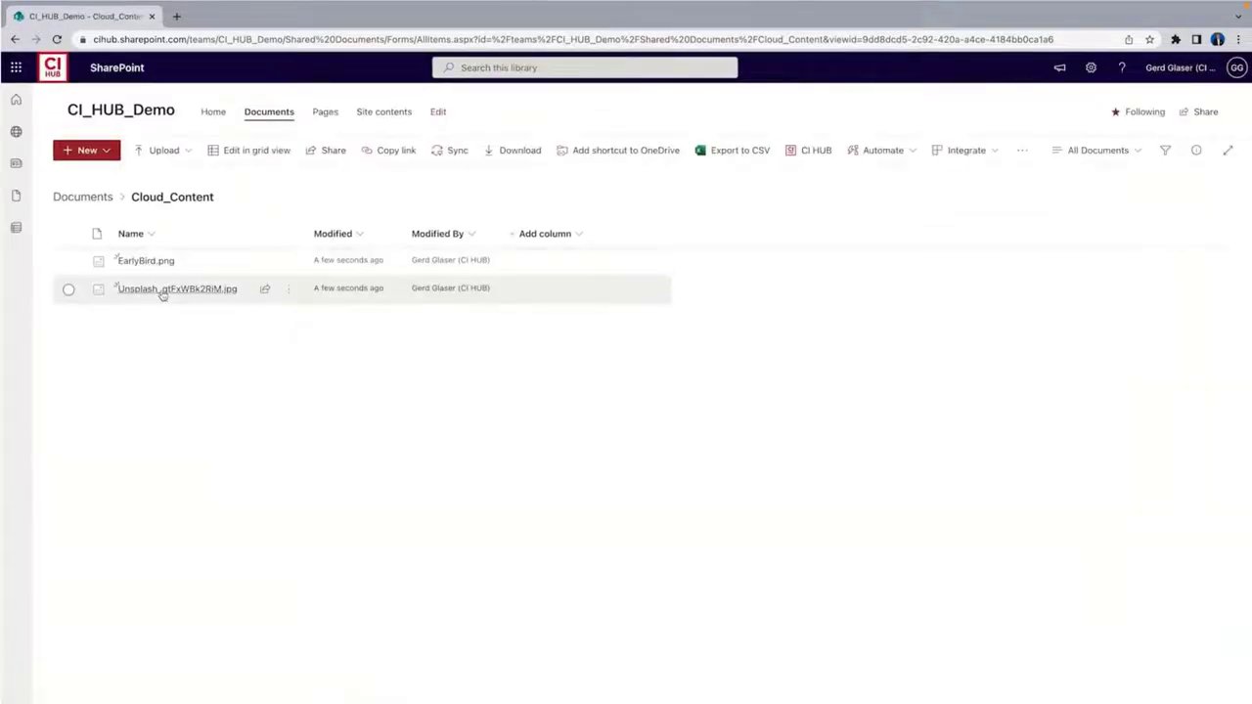
# - Return to the Documents library root, open CI HUB there and show its Links overview
pyautogui.moveTo(162, 293)
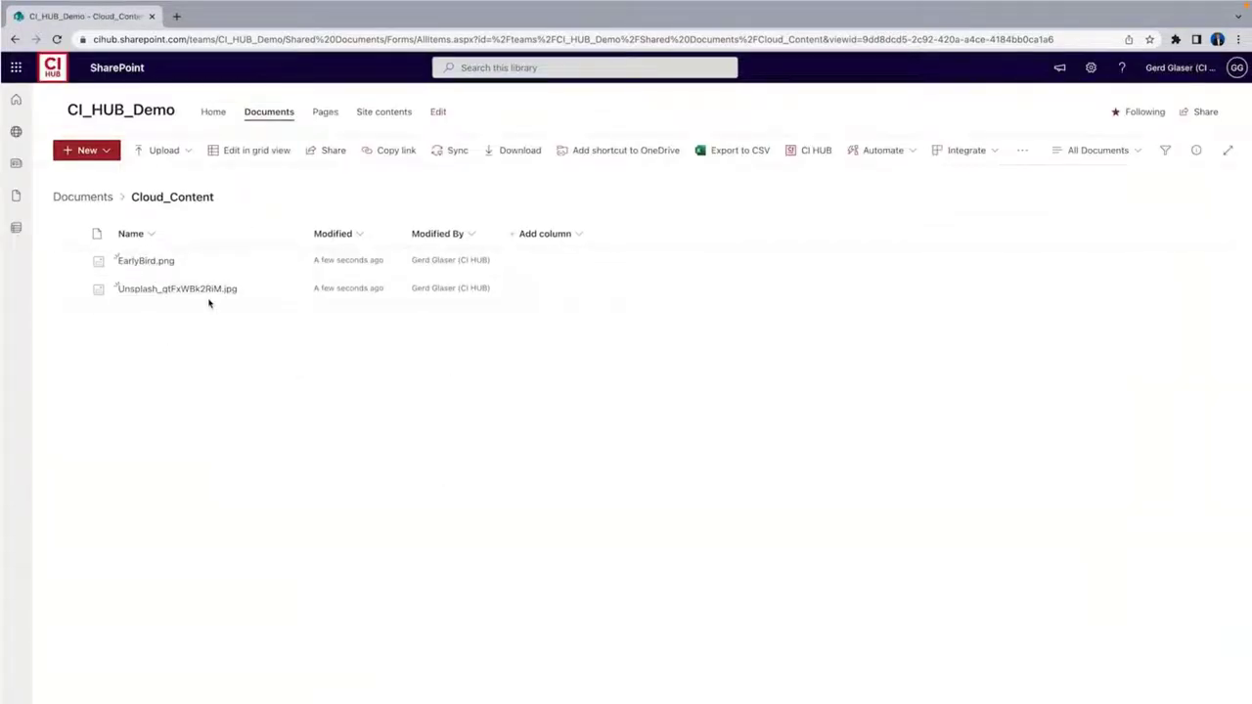
pyautogui.click(90, 199)
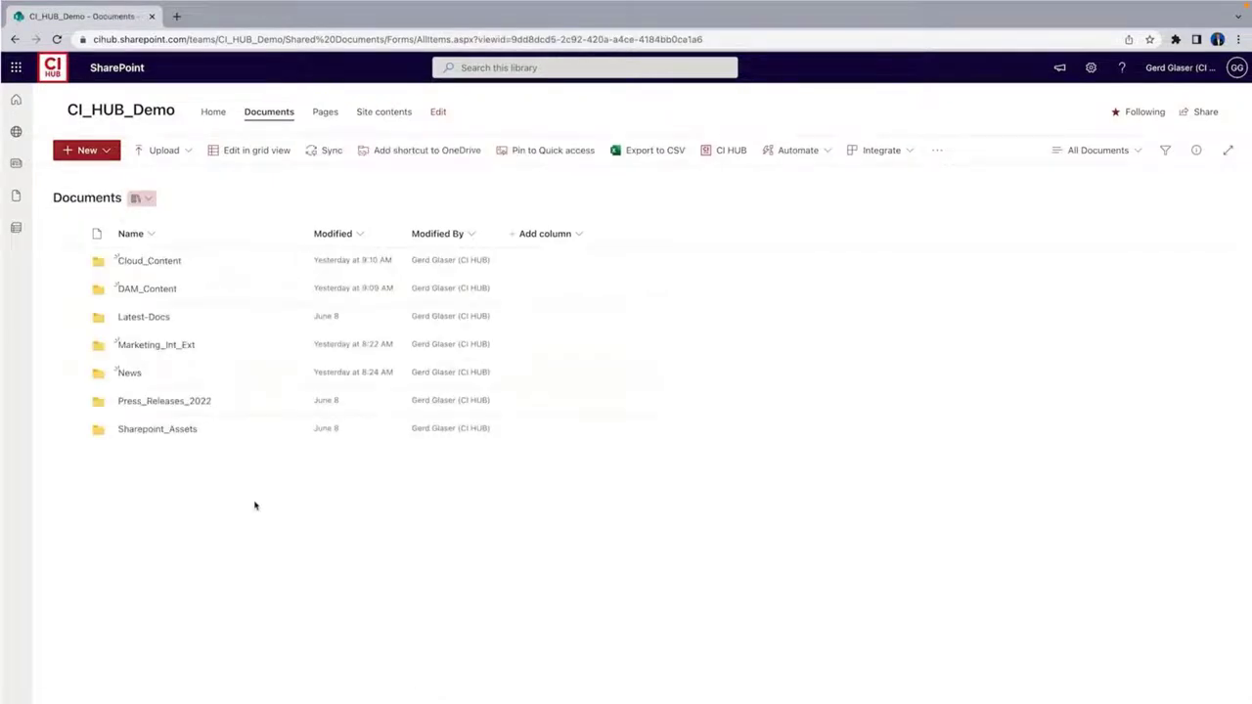
pyautogui.click(729, 152)
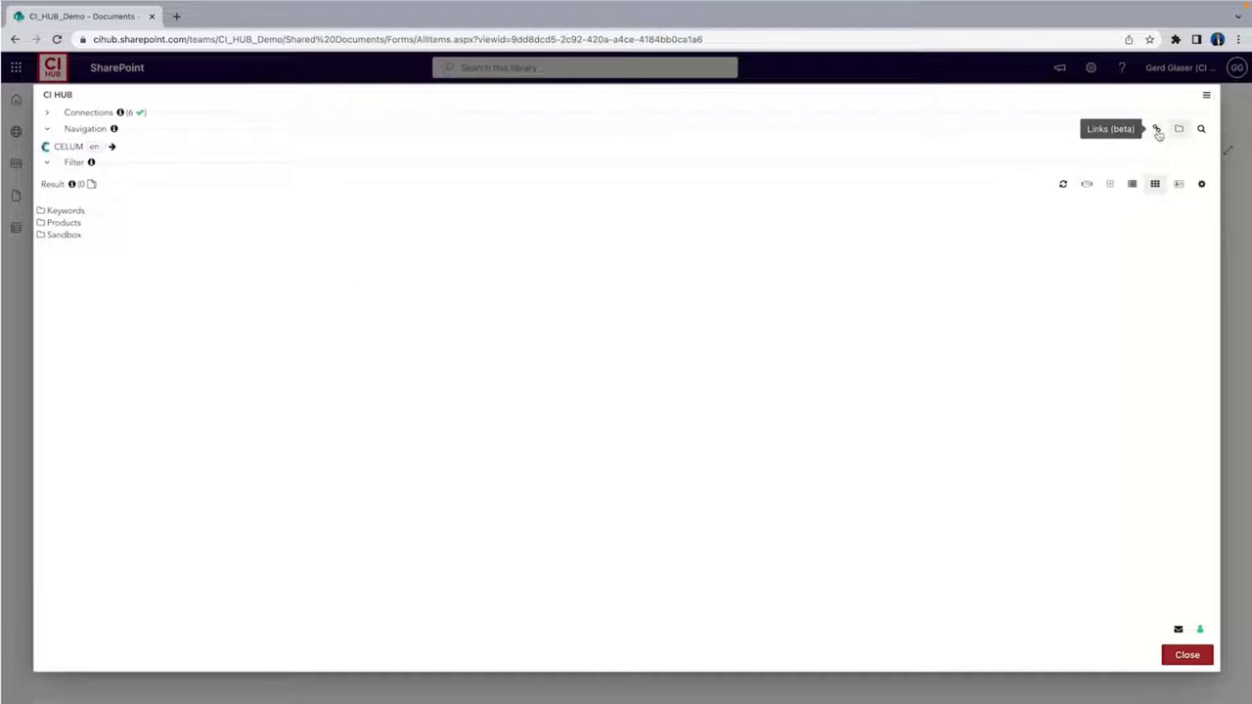
pyautogui.click(1157, 130)
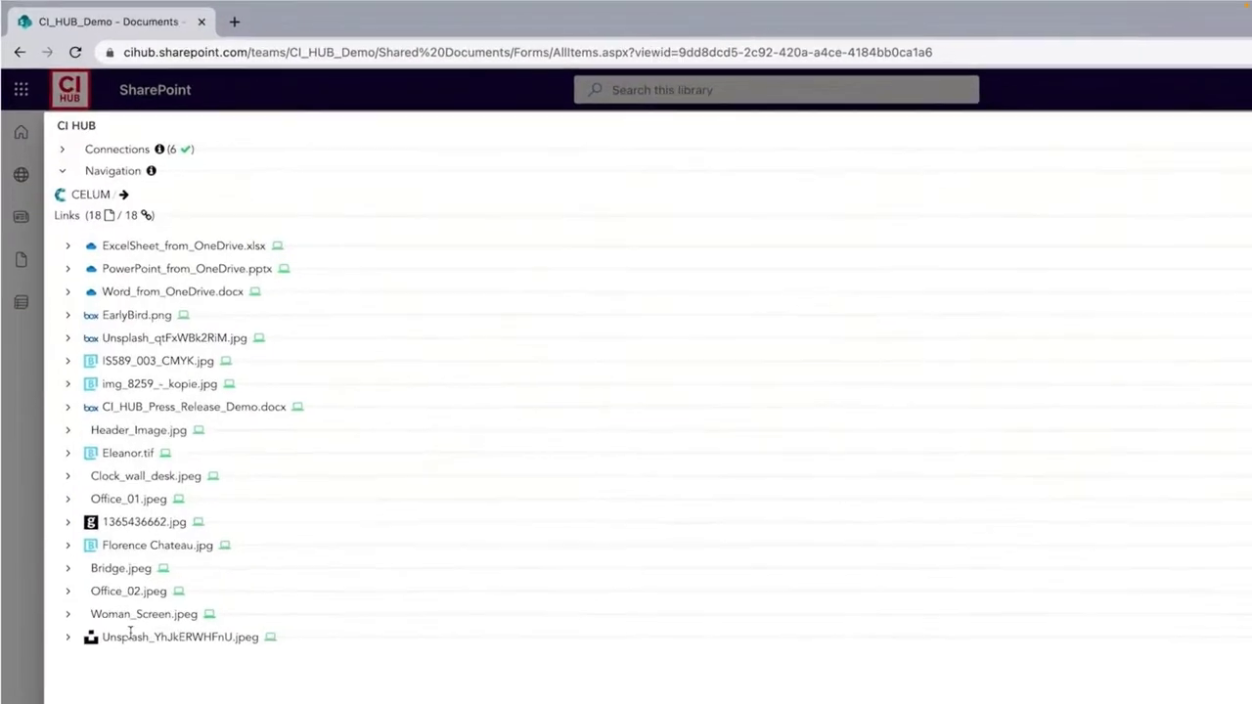
# - Change the CI HUB connection to box and expand the link entry for CI_HUB_Press_Release_Demo.docx
pyautogui.click(86, 186)
pyautogui.click(96, 227)
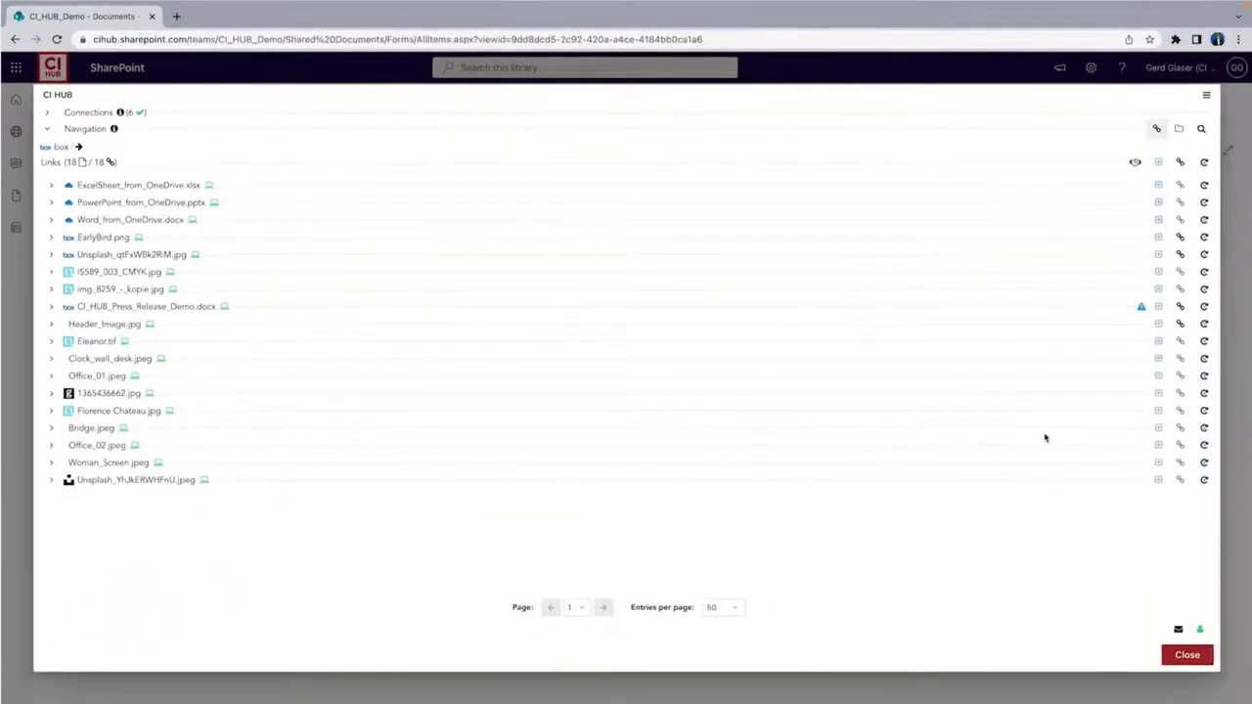
pyautogui.moveTo(1143, 309)
pyautogui.click(54, 311)
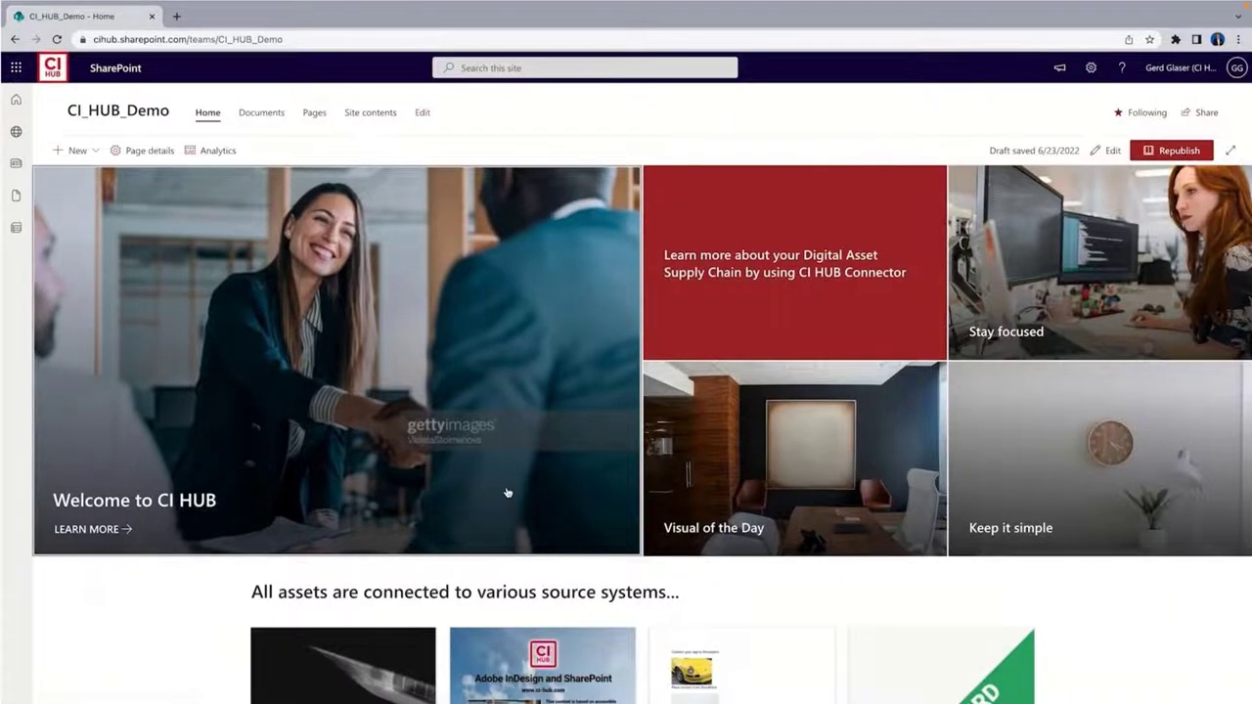
# - Check the rights of all links in Documents for 17.06.2021 to 30.10.2021, United States and Germany, Print and Digital
pyautogui.scroll(-3, 509, 492)
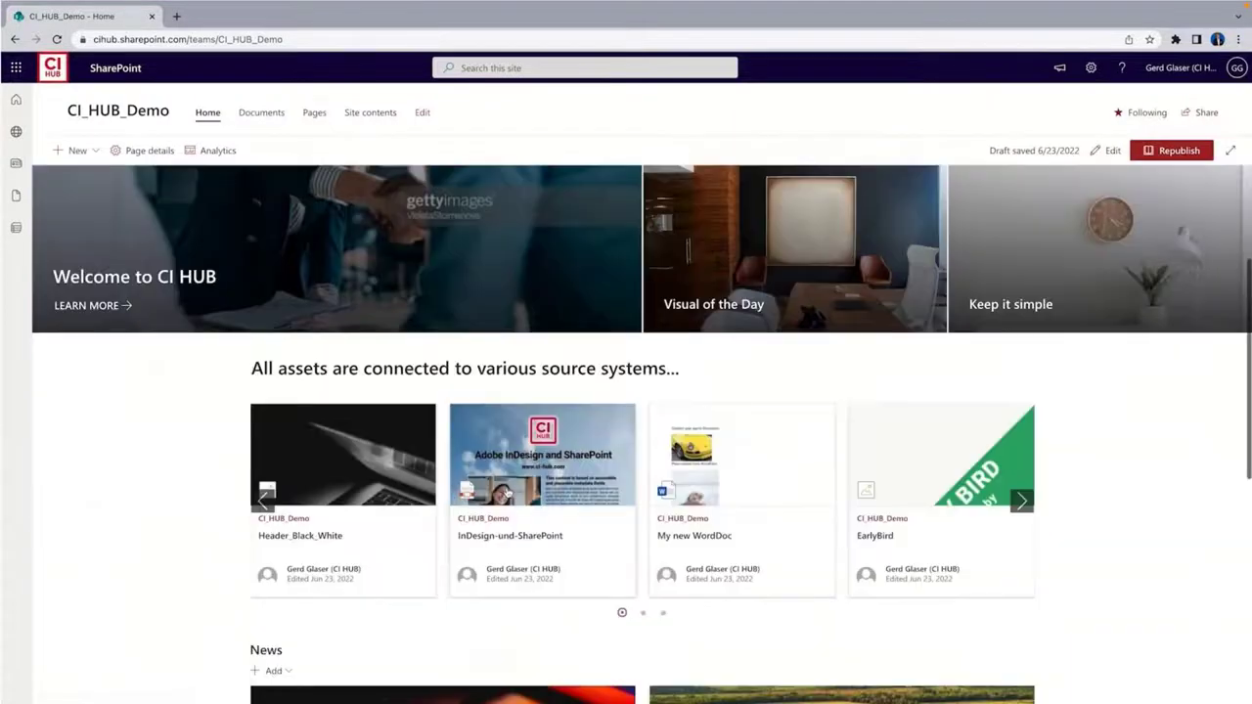
pyautogui.scroll(-1, 508, 492)
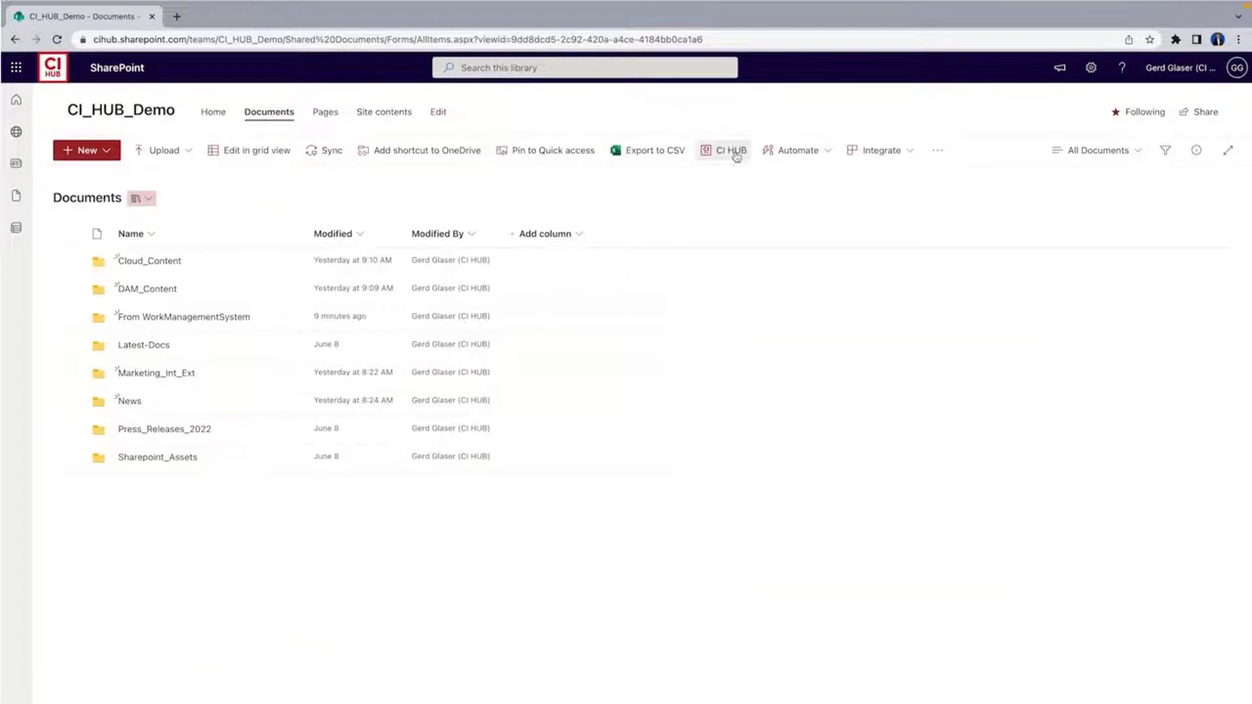
pyautogui.click(733, 152)
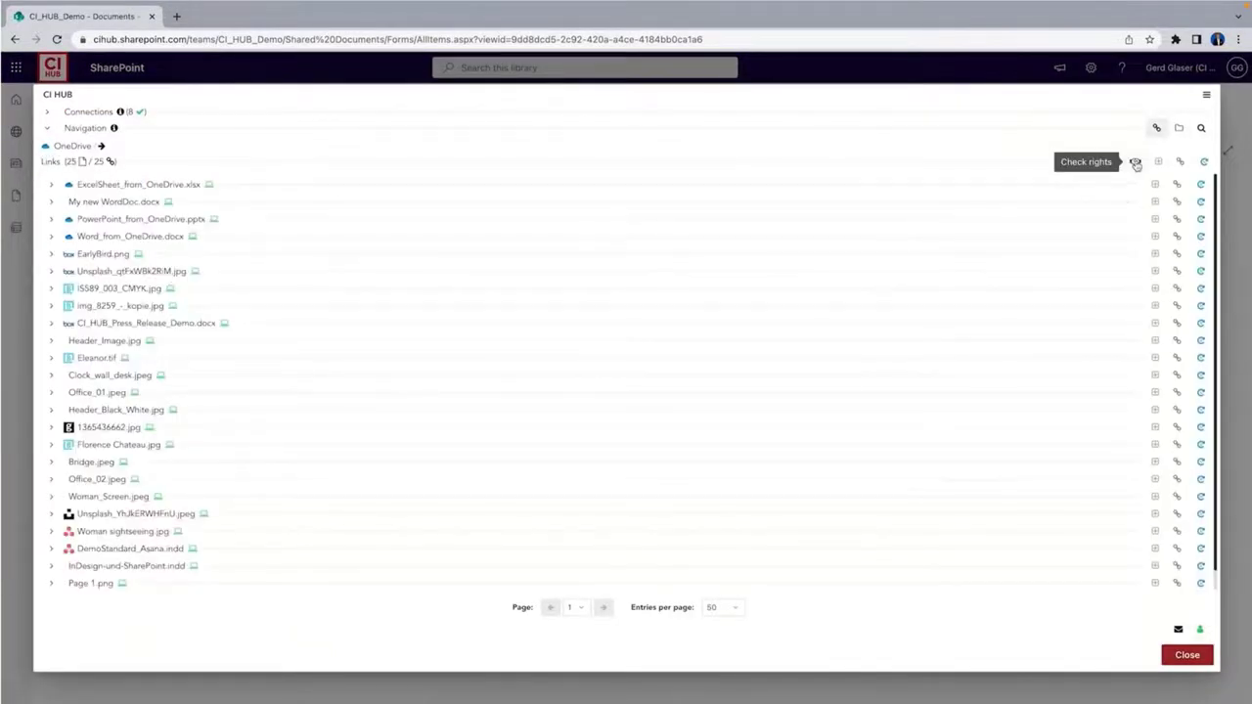
pyautogui.click(1135, 162)
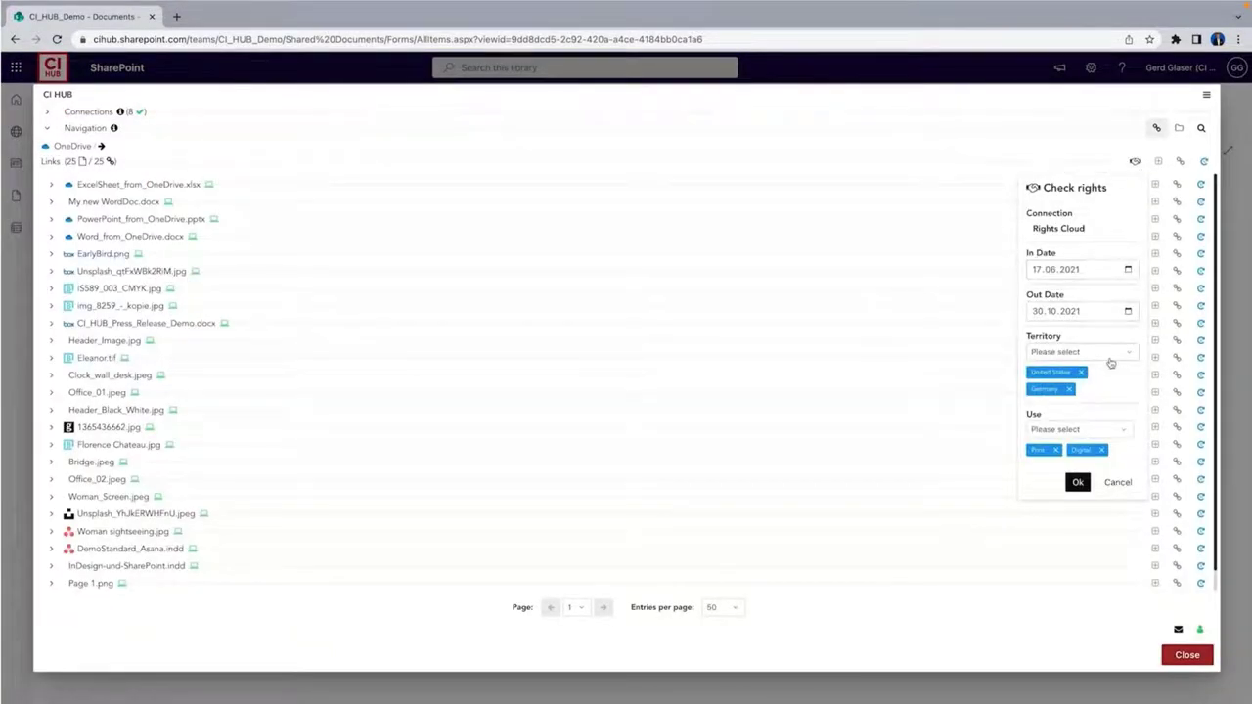
pyautogui.click(1077, 483)
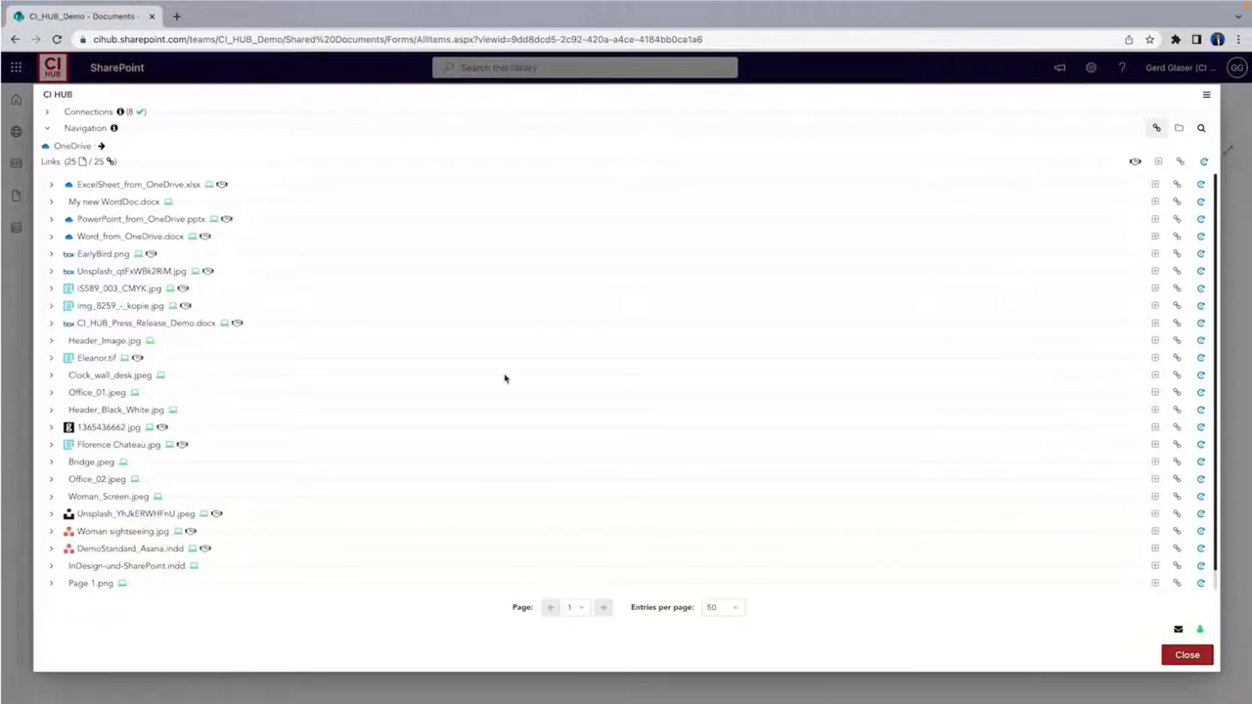
pyautogui.moveTo(224, 188)
pyautogui.moveTo(204, 240)
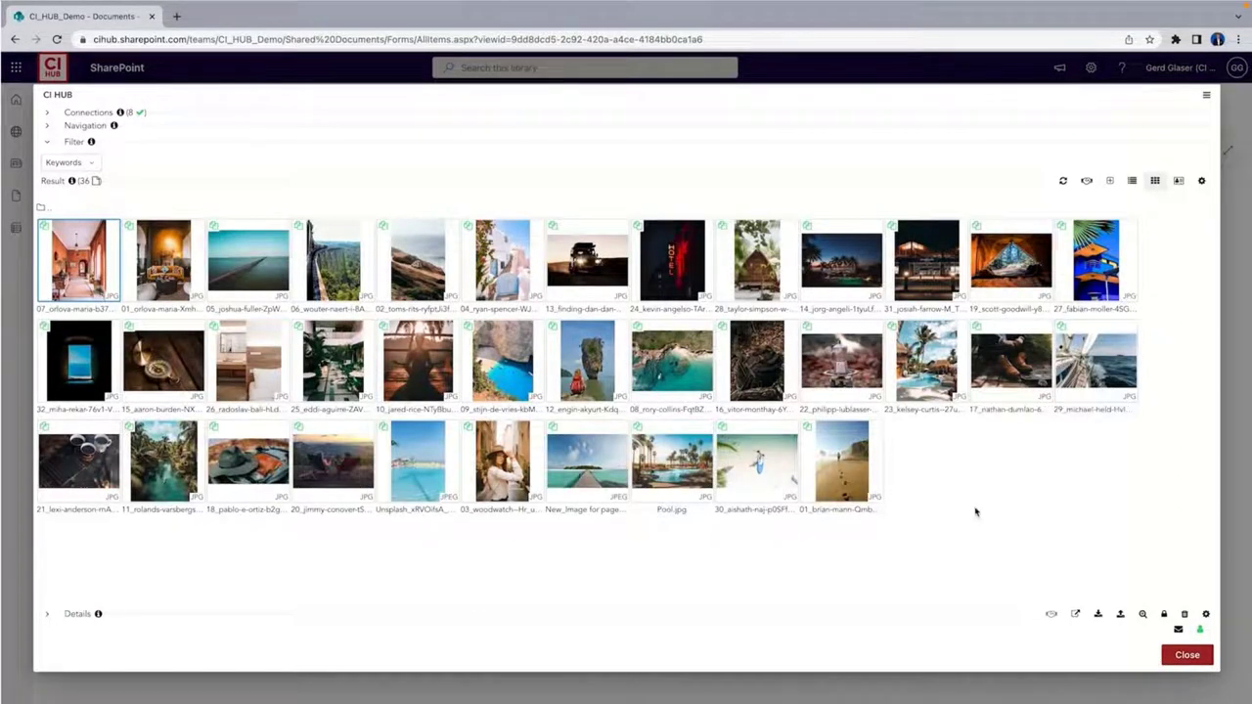
# - Check the image folder's rights for 19.06.2021 to 29.10.2021 and open the rights details of the off-road vehicle image
pyautogui.click(1087, 182)
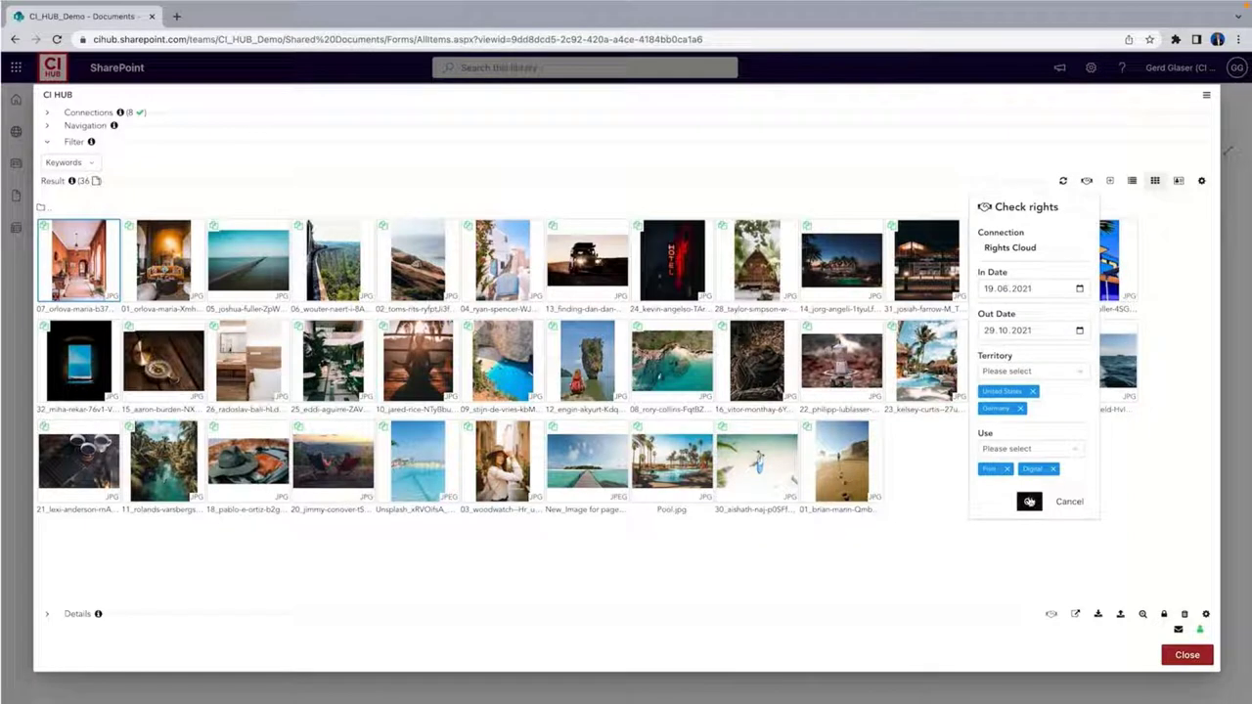
pyautogui.click(1028, 503)
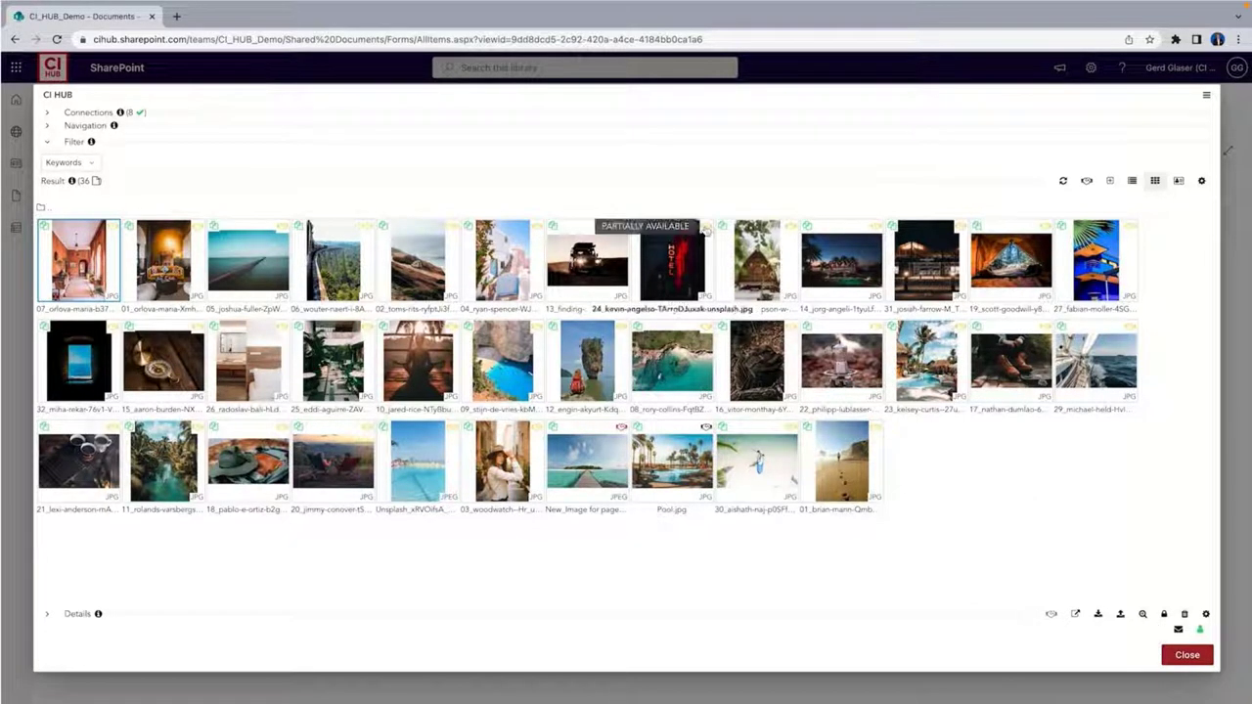
pyautogui.moveTo(790, 229)
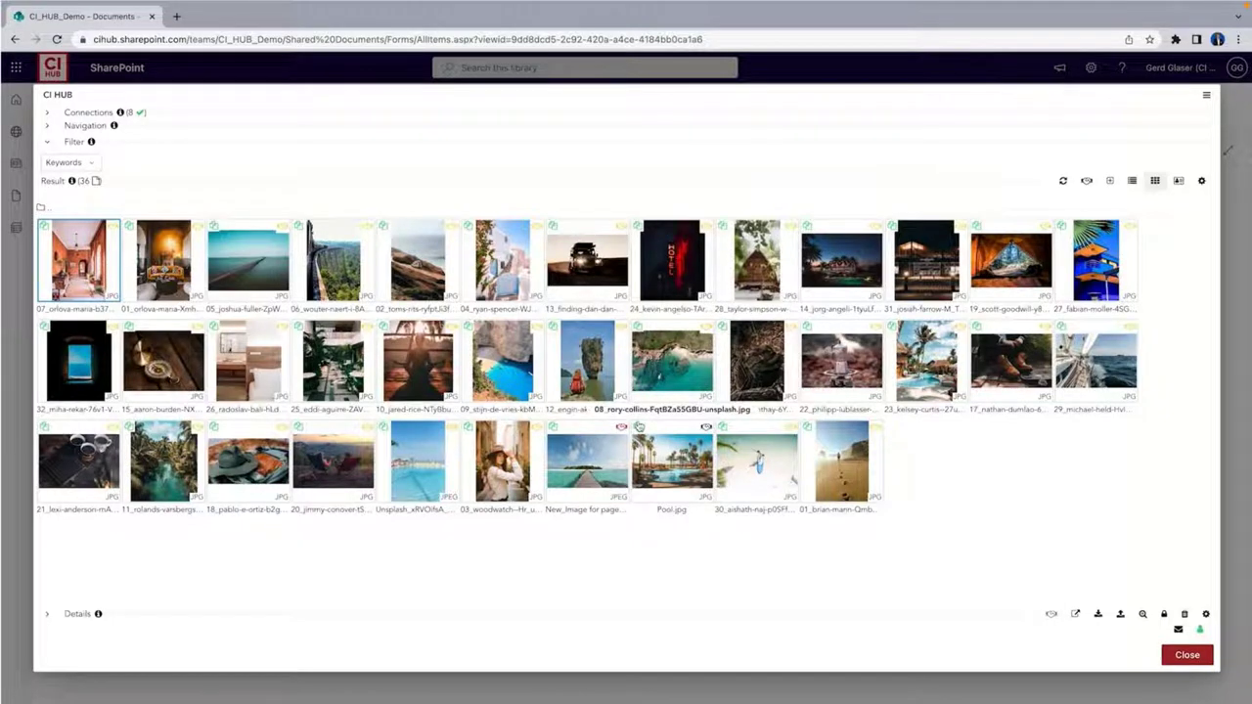
pyautogui.doubleClick(605, 266)
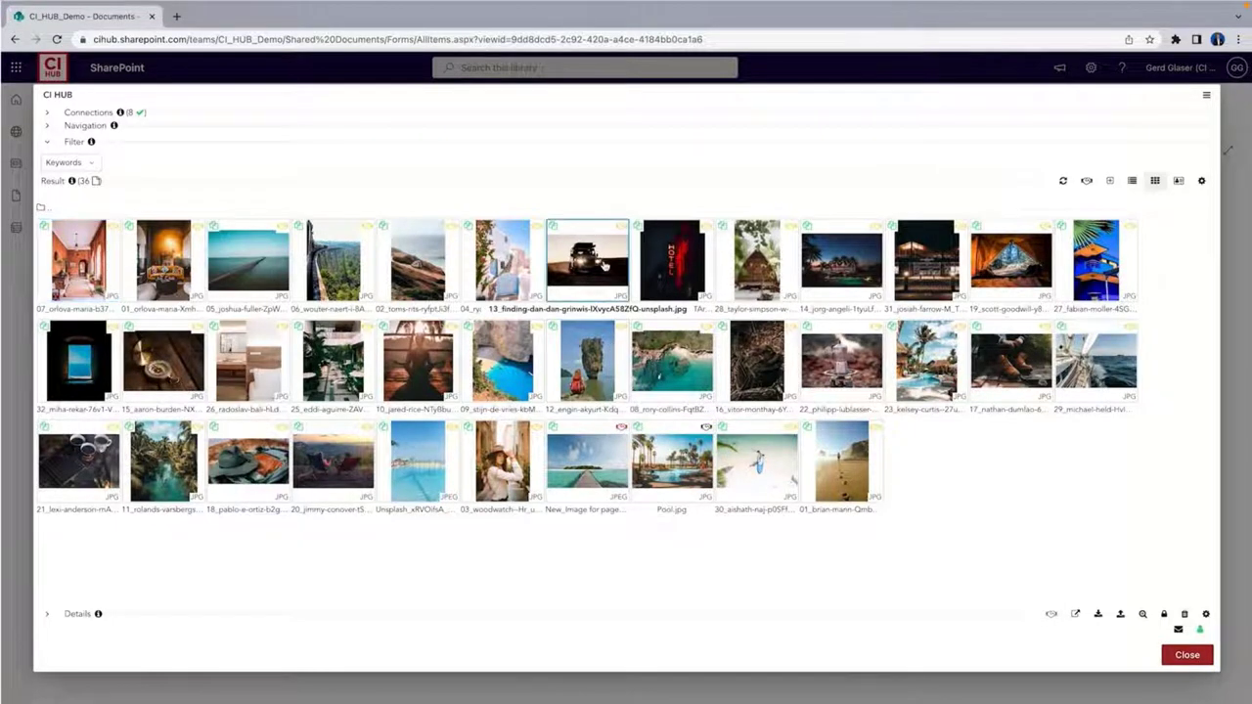
pyautogui.moveTo(133, 475)
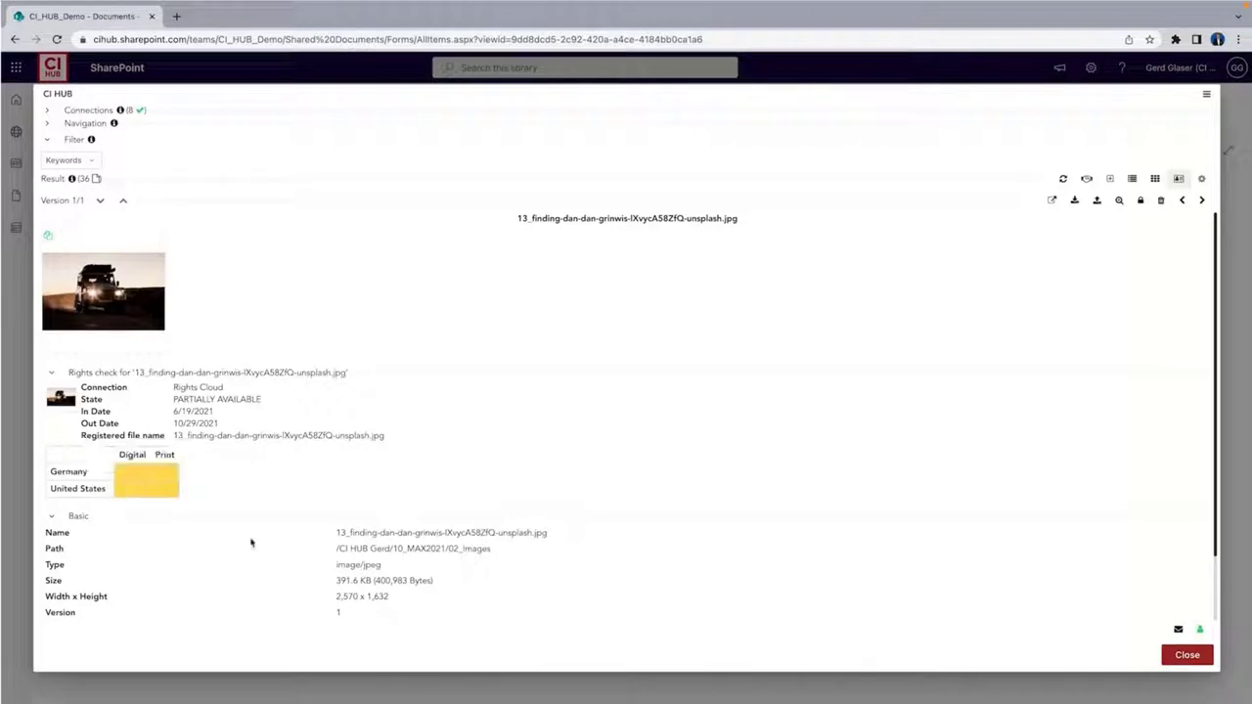
# - Repeat the rights check with the In Date set to 09.09.2021 and inspect the vehicle image's territory and use table
pyautogui.click(1085, 179)
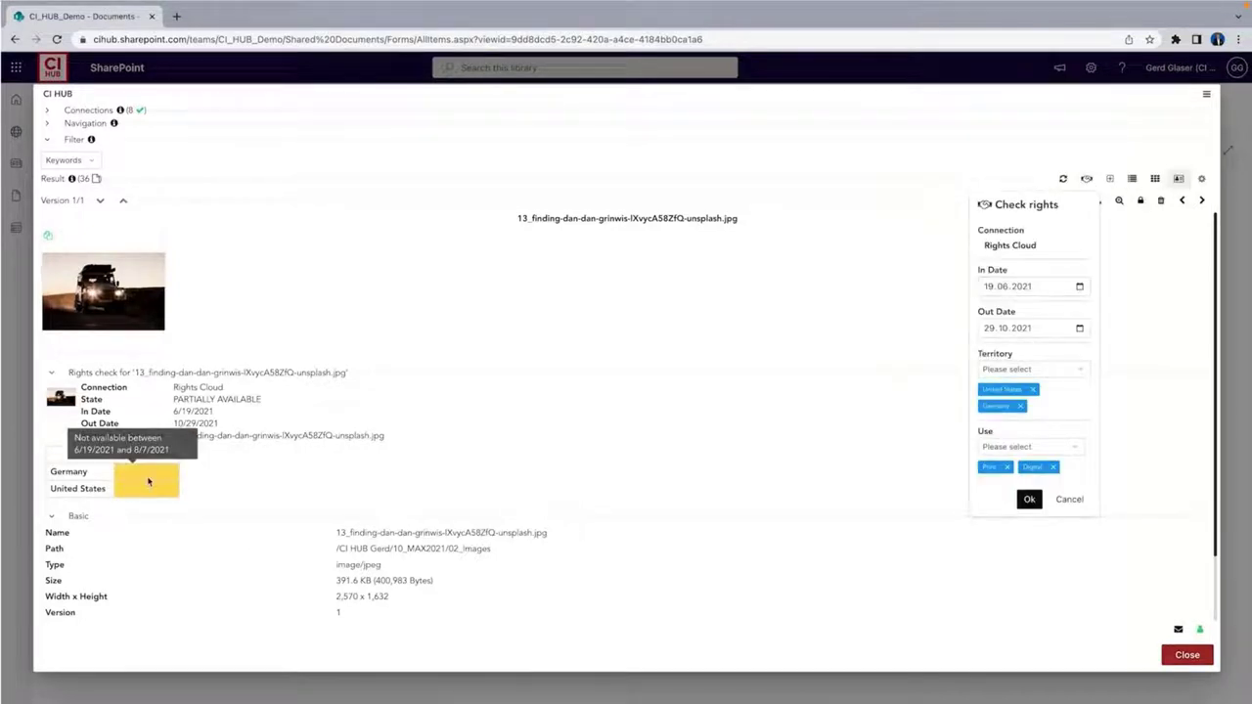
pyautogui.click(1007, 287)
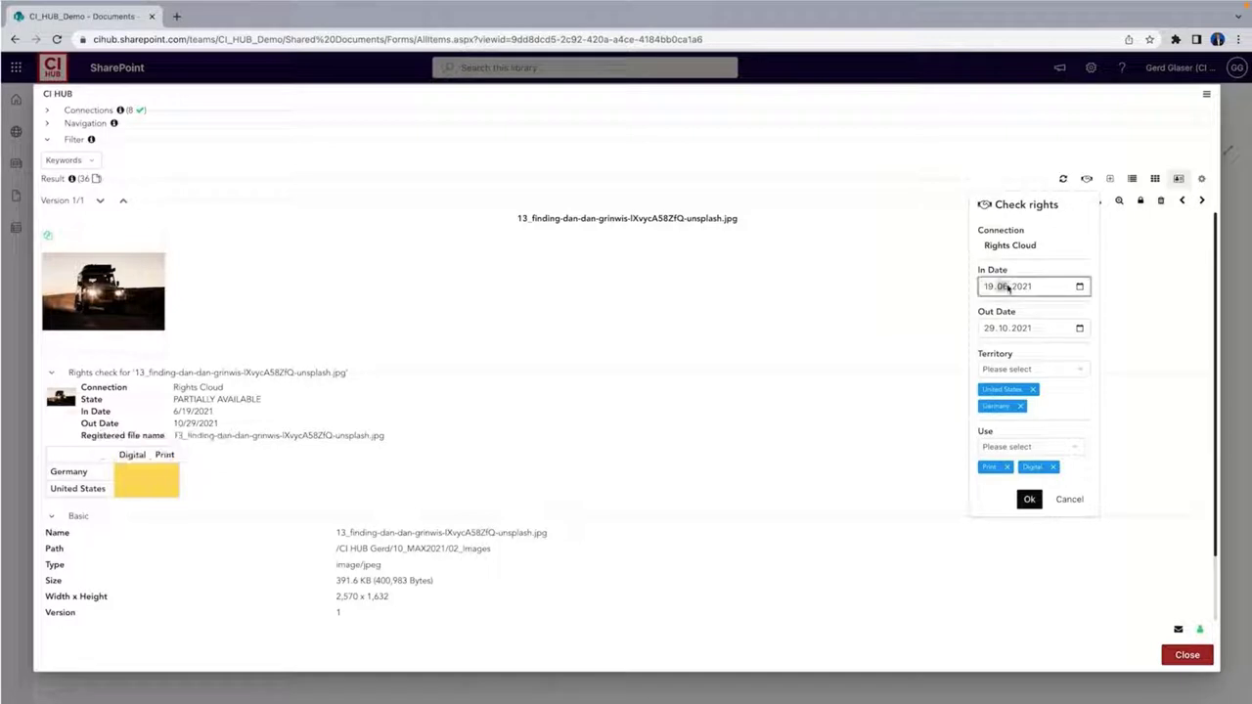
pyautogui.click(1080, 287)
pyautogui.click(1104, 312)
pyautogui.click(1050, 375)
pyautogui.click(1028, 500)
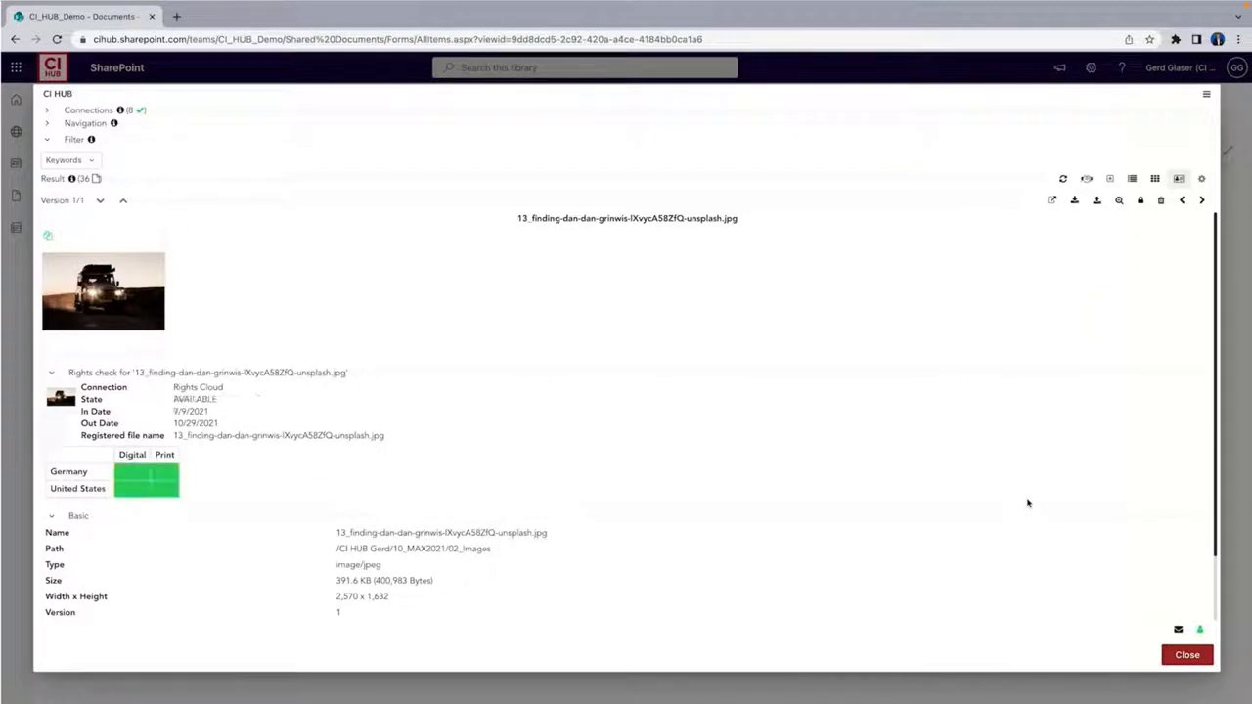
pyautogui.moveTo(135, 477)
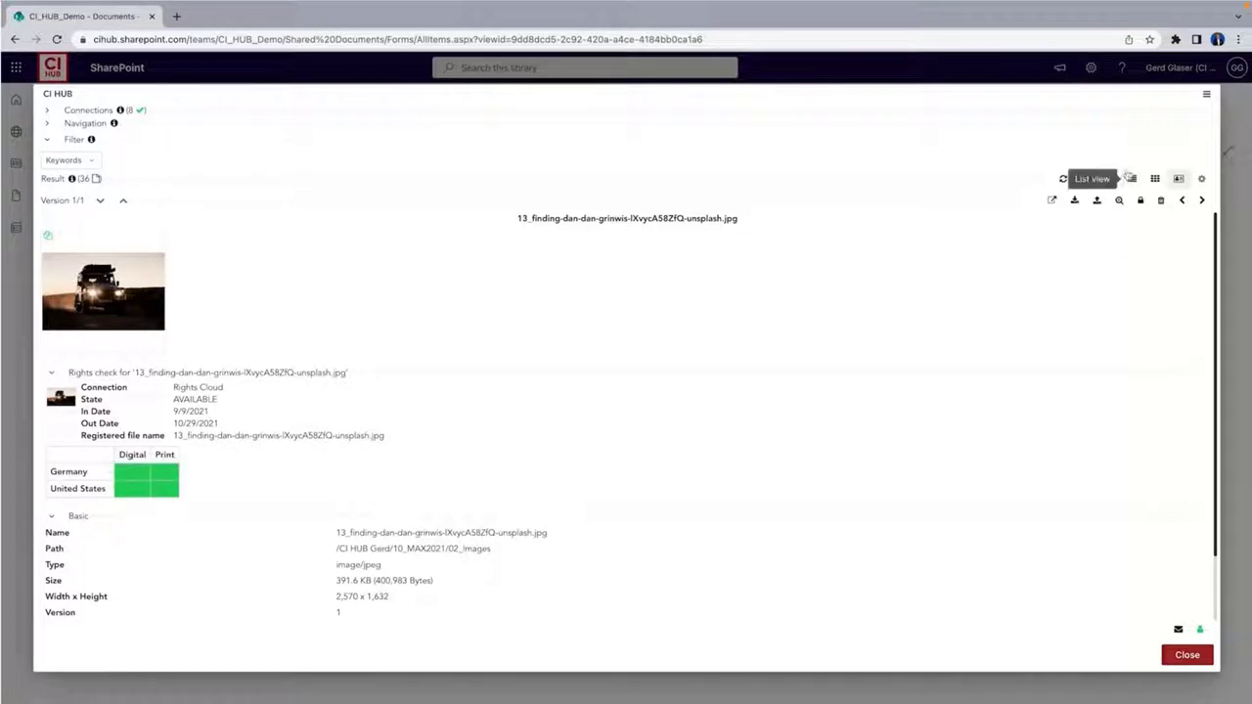
# - Go back to the thumbnail overview, inspect the images' rights states and open the rights details of the beach footprints image
pyautogui.click(1155, 179)
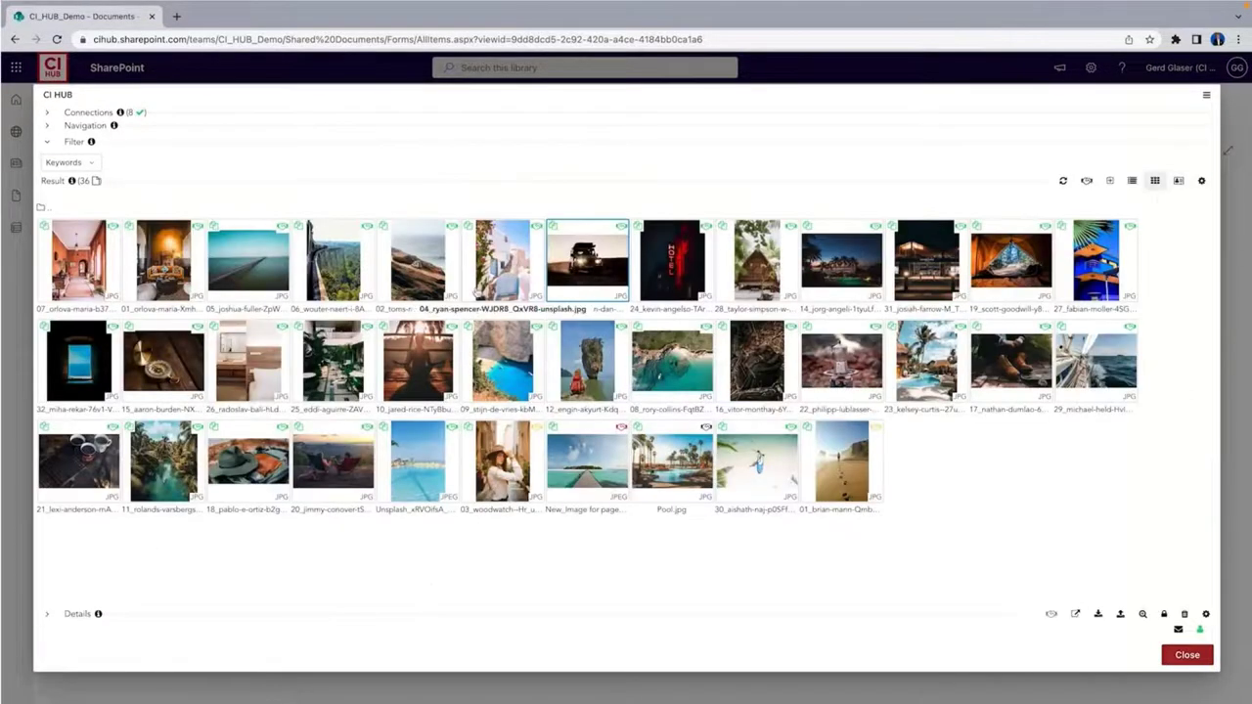
pyautogui.moveTo(366, 228)
pyautogui.moveTo(621, 429)
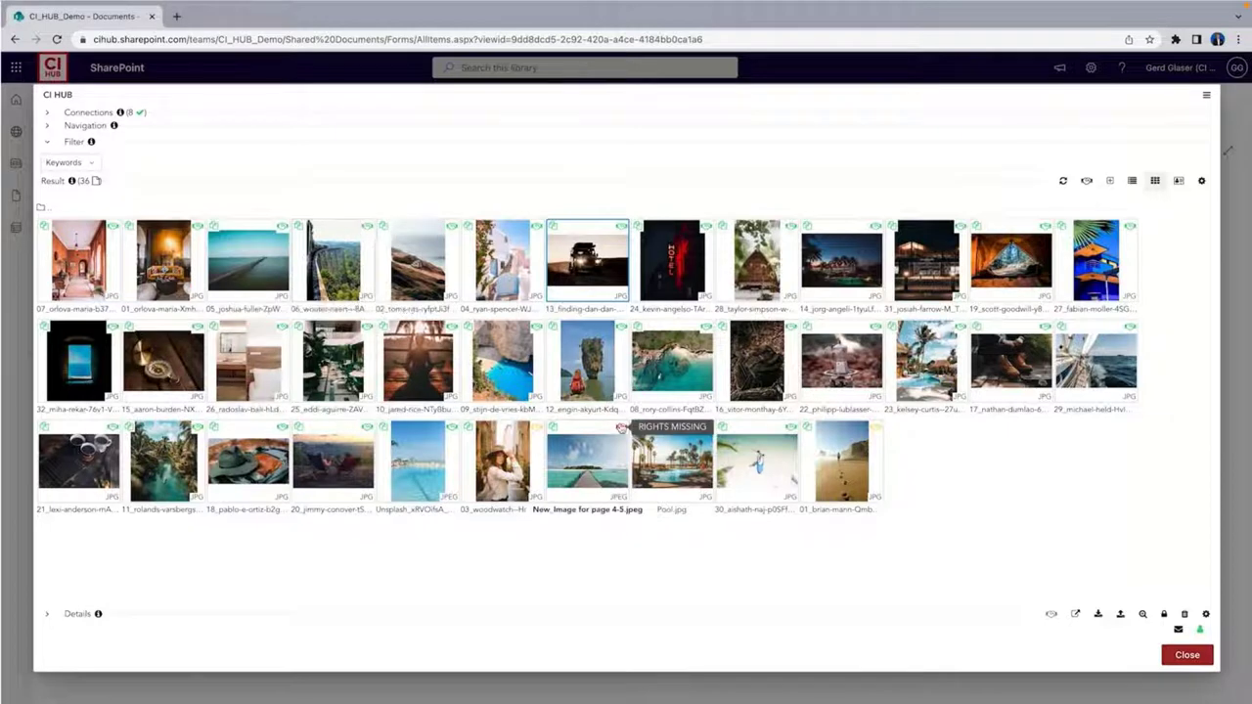
pyautogui.click(854, 463)
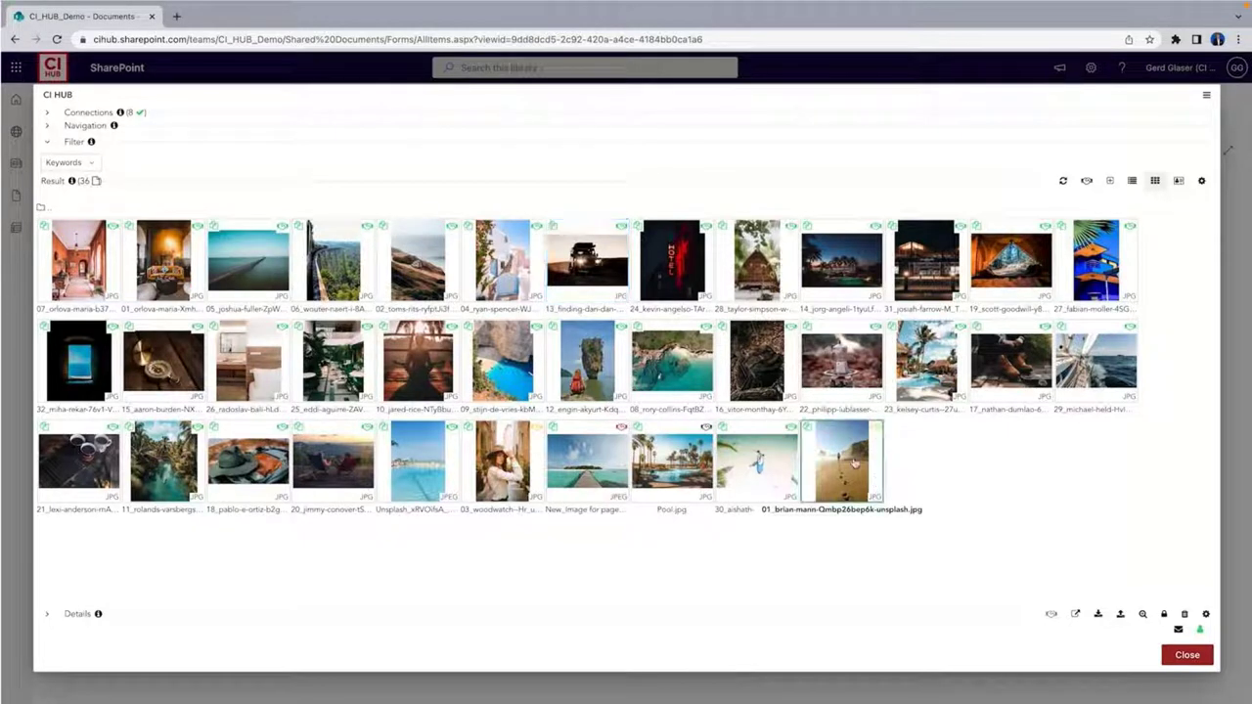
pyautogui.doubleClick(854, 463)
pyautogui.moveTo(125, 489)
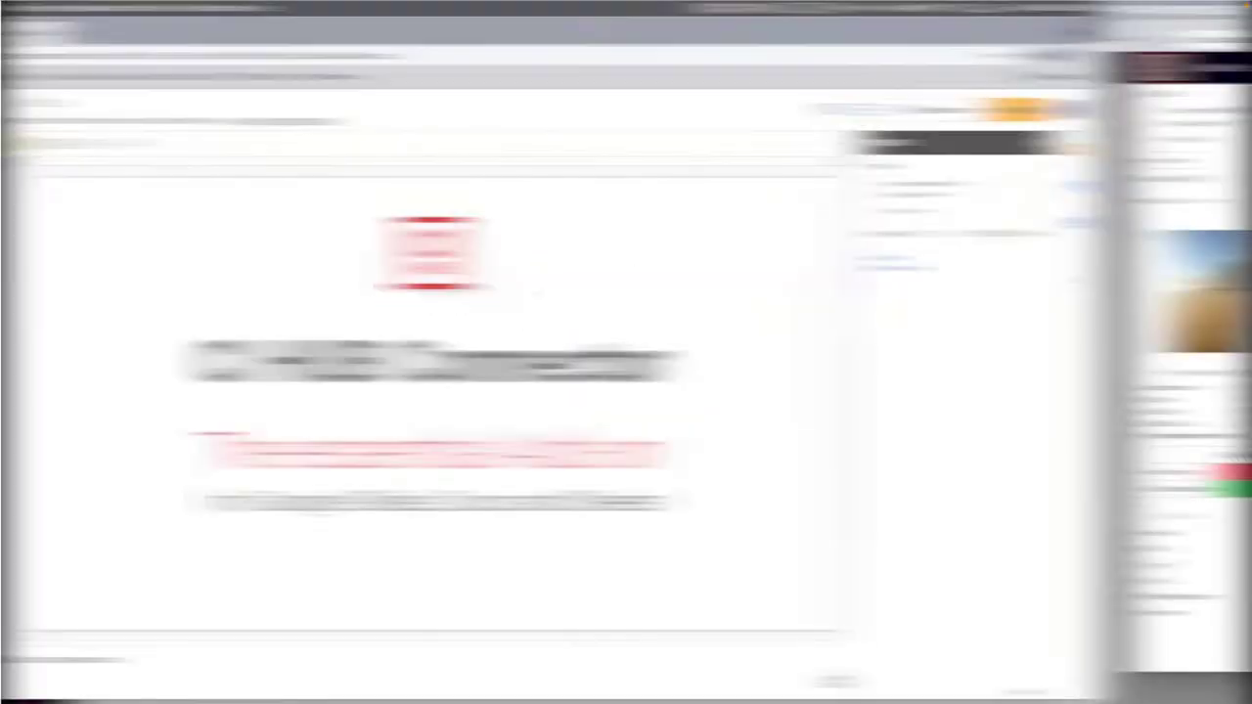
# - Switch to Google Slides and show the list of CI HUB connections
pyautogui.click(797, 161)
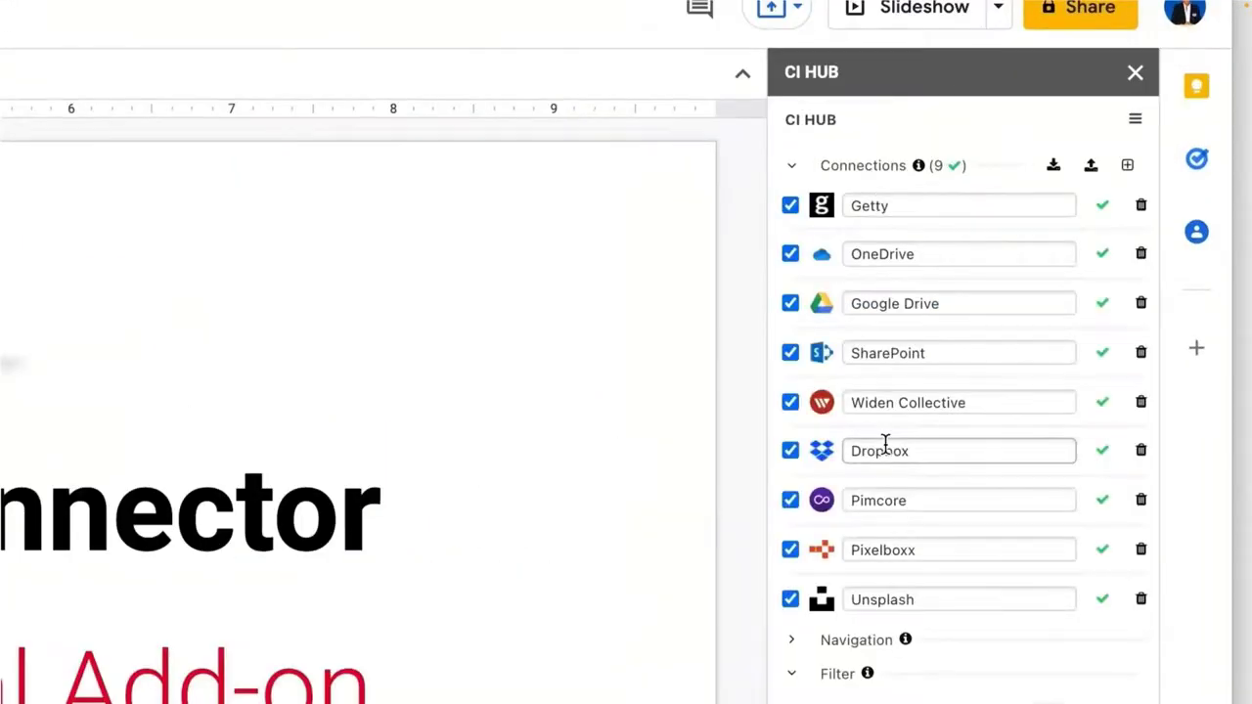
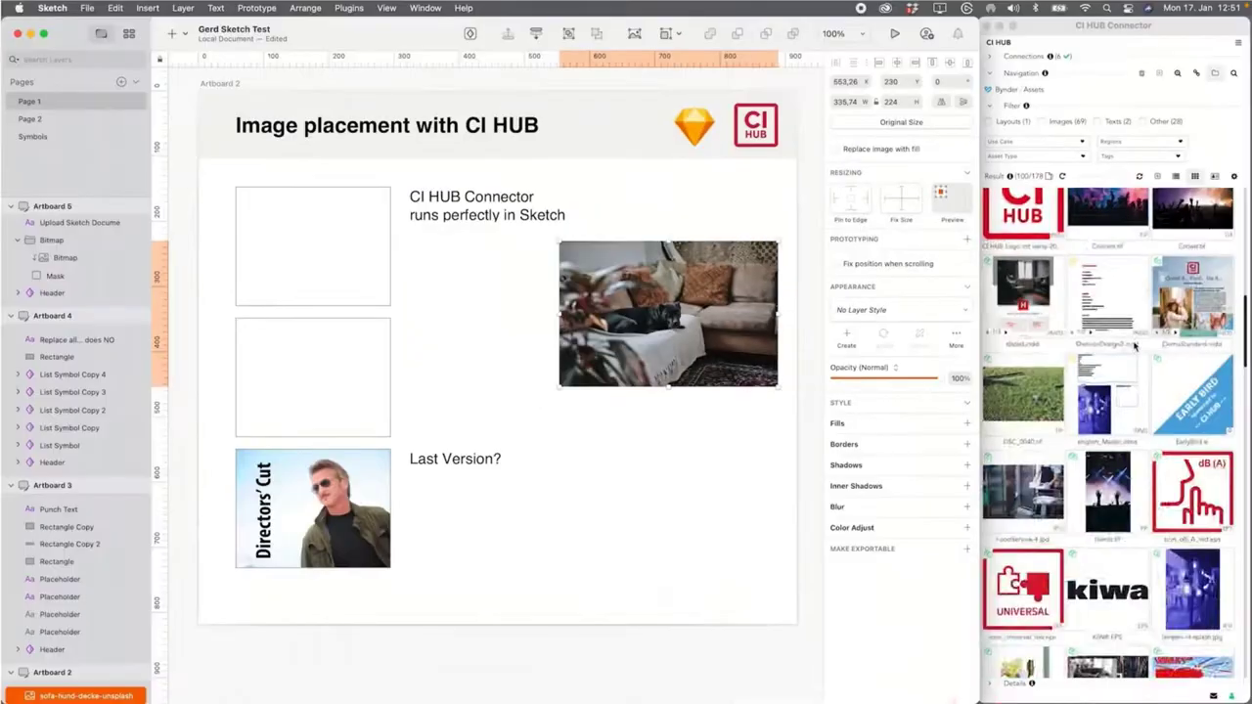
# - Switch to Sketch and replace the selected sofa photo on Artboard 2 with sofa-gelb-unsplash.jpg from Bynder
pyautogui.scroll(-5, 1135, 345)
pyautogui.scroll(-10, 1134, 344)
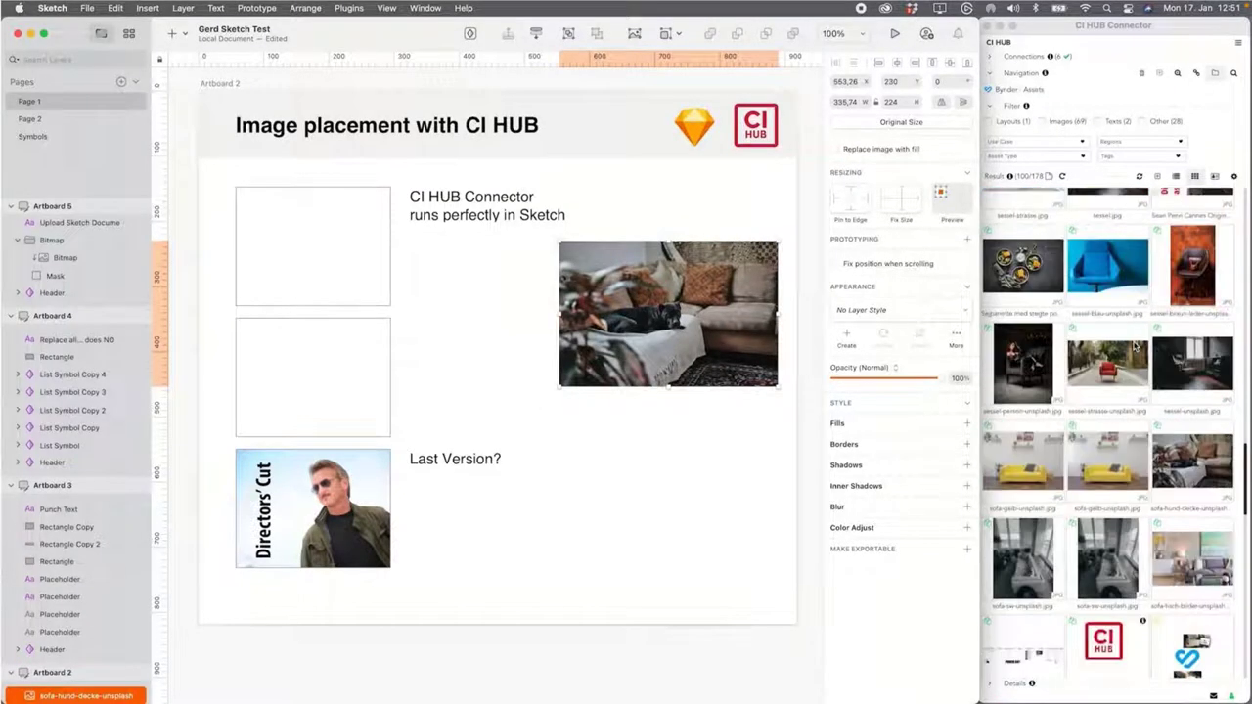
pyautogui.rightClick(1025, 397)
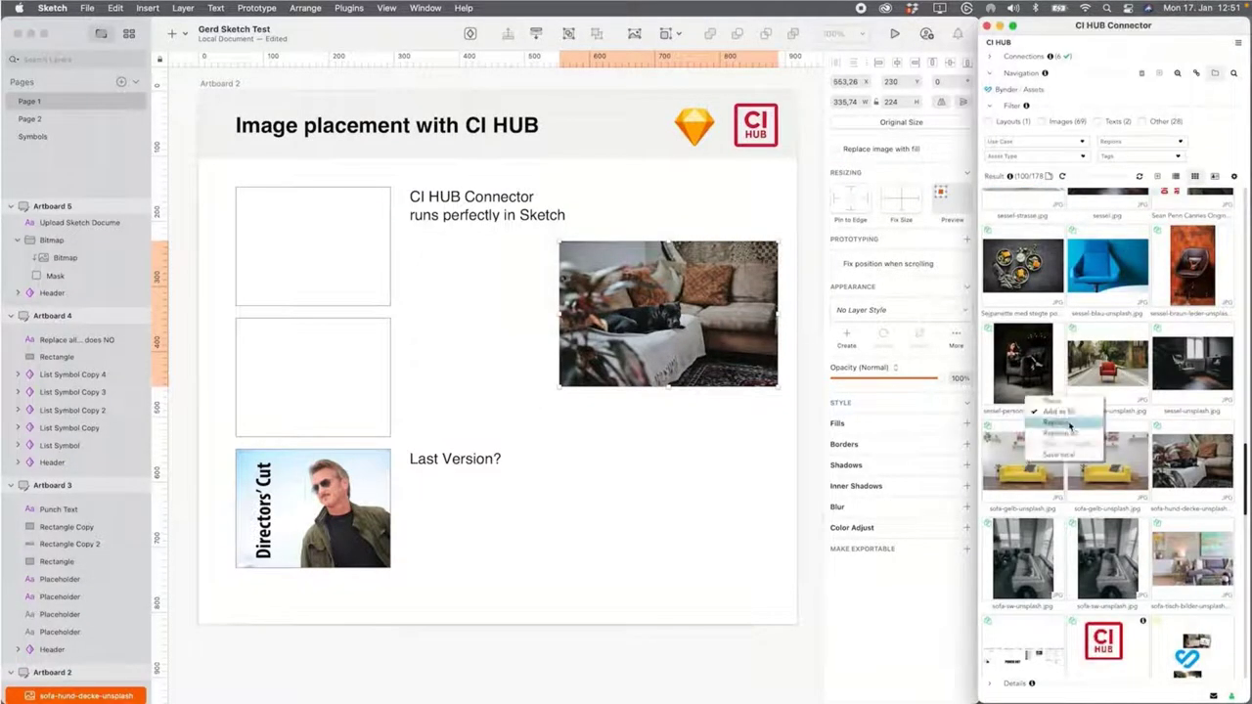
pyautogui.click(1069, 427)
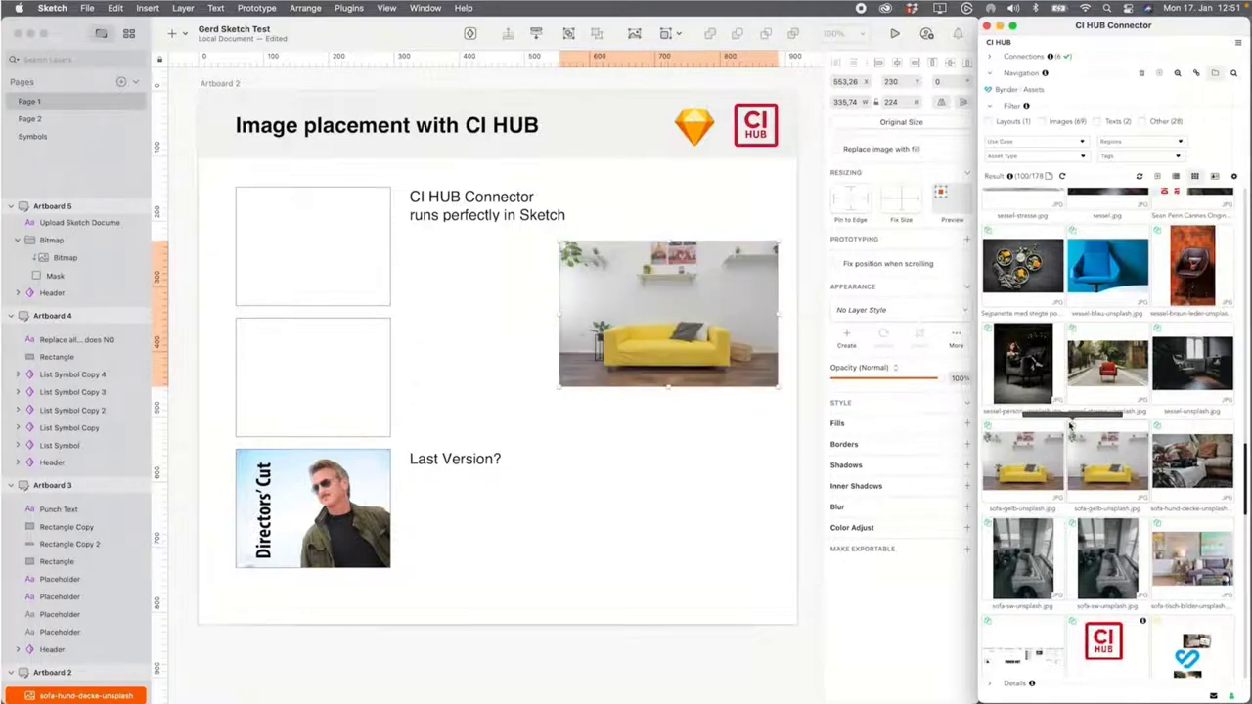
pyautogui.click(691, 413)
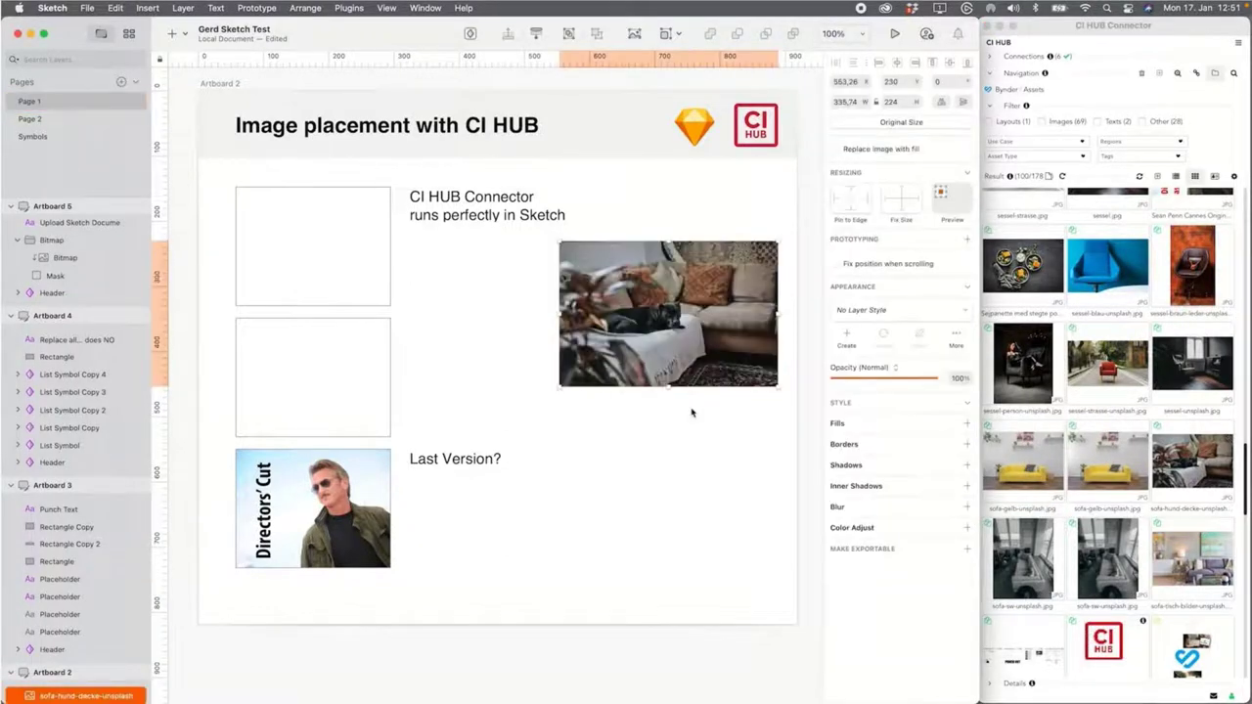
pyautogui.click(691, 436)
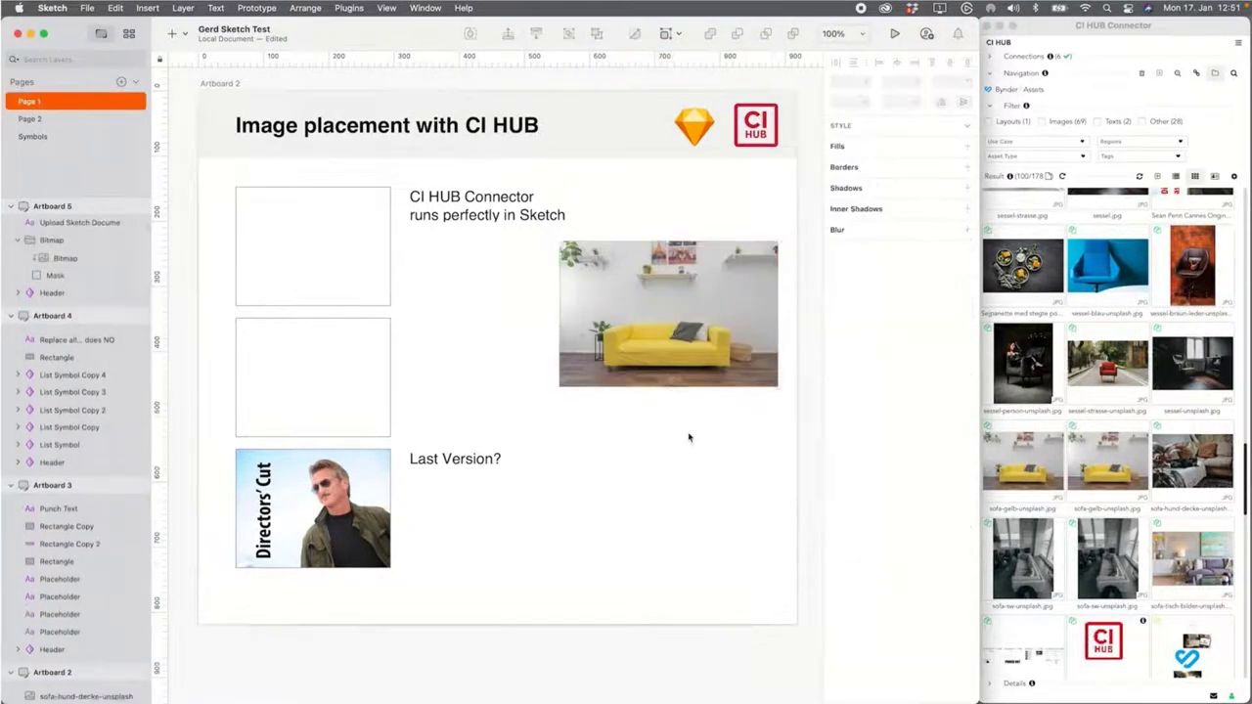
# - Add the Bynder photos of the woman in a hat and the white stairway as fills to the upper and middle empty rectangles
pyautogui.click(319, 246)
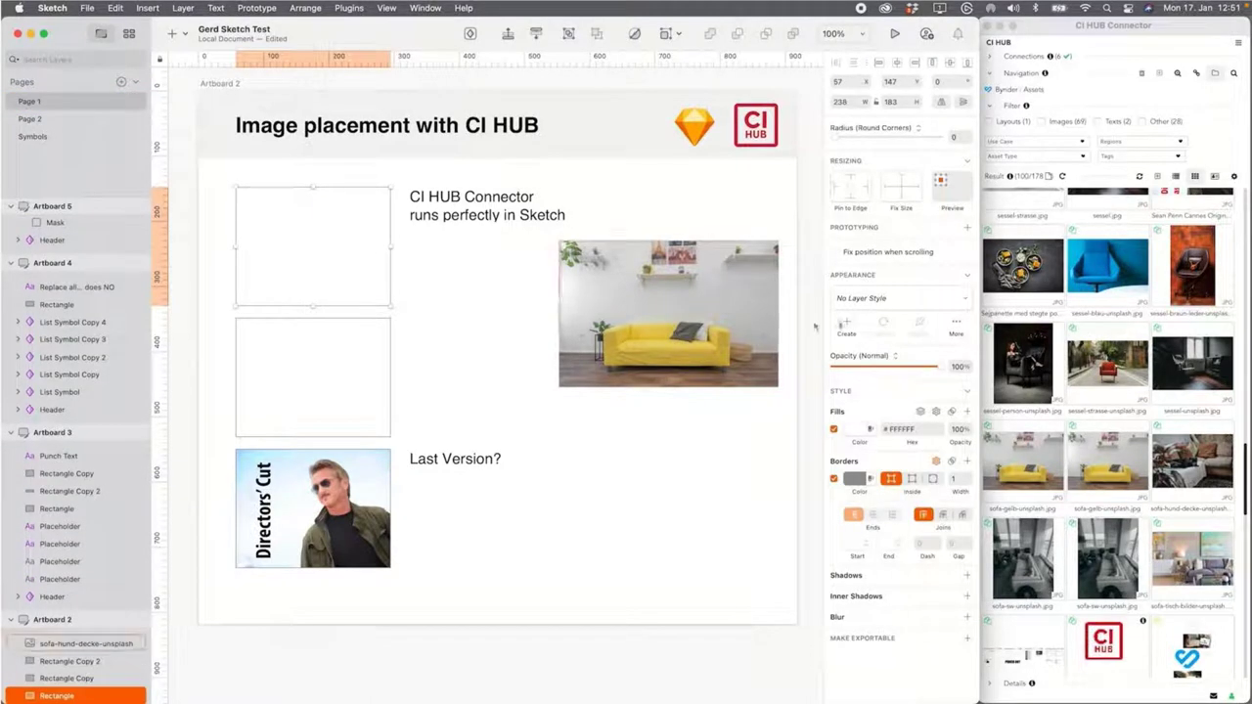
pyautogui.scroll(15, 1076, 342)
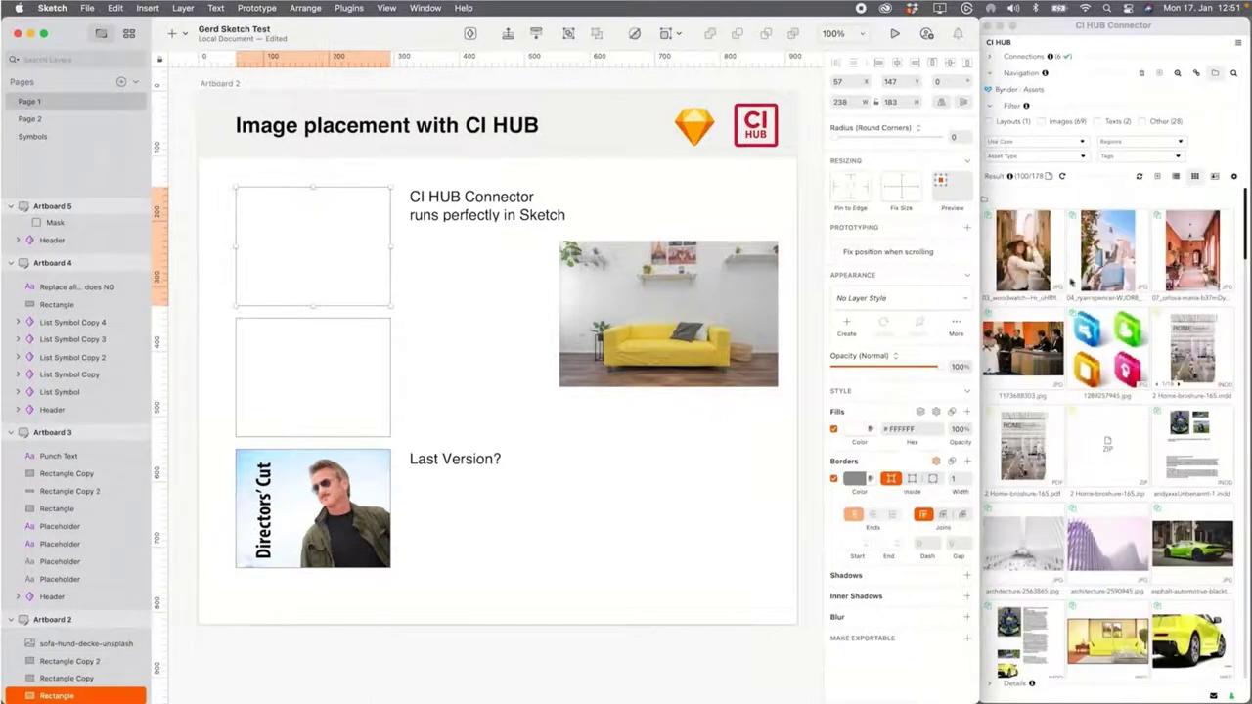
pyautogui.rightClick(1047, 265)
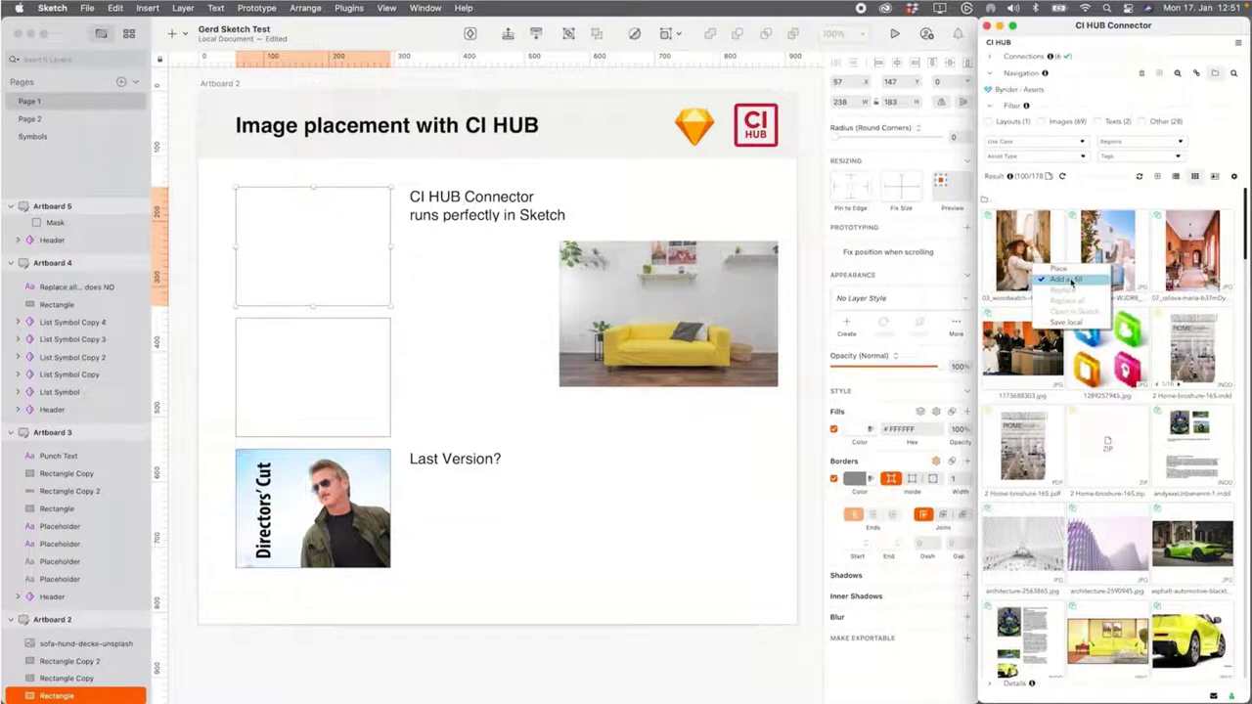
pyautogui.click(1066, 279)
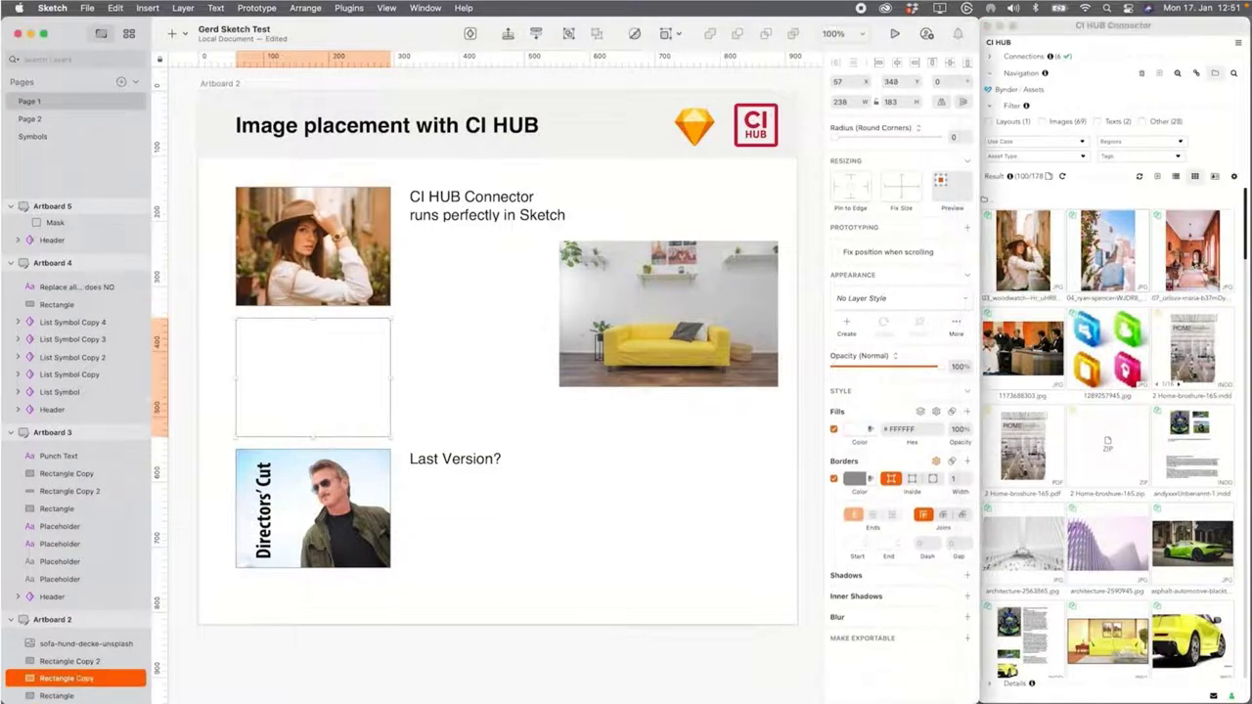
pyautogui.rightClick(1114, 260)
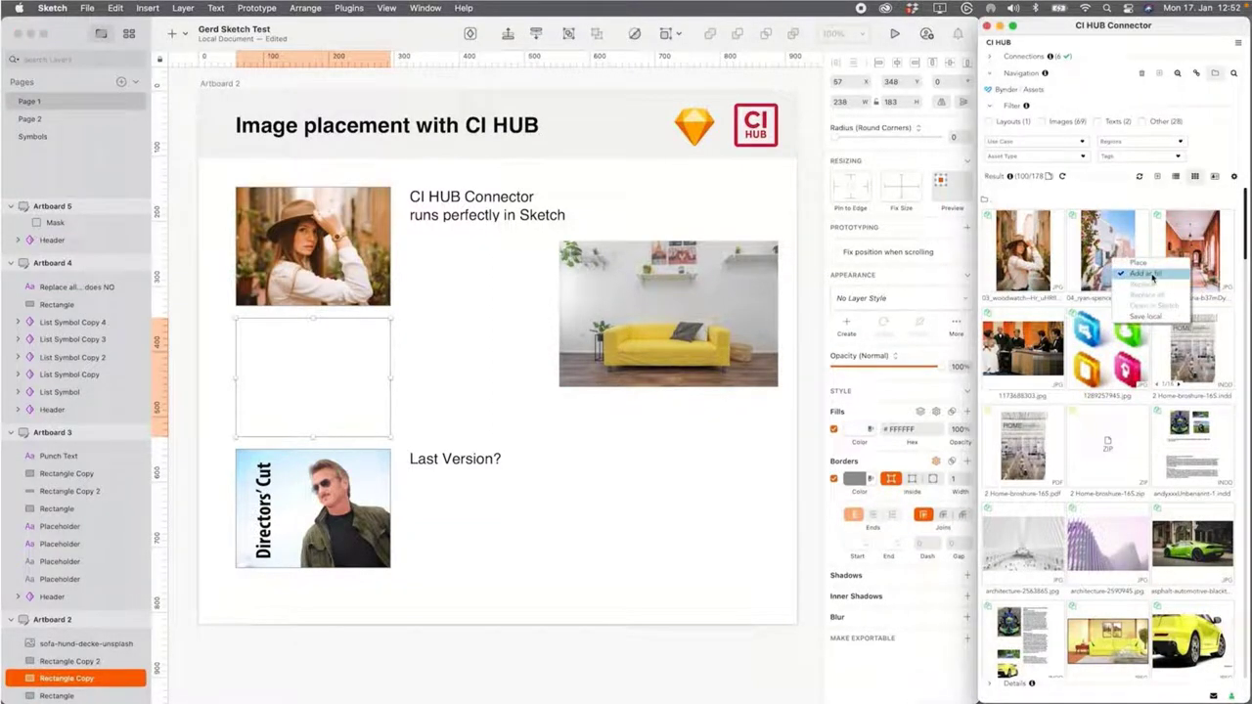
pyautogui.click(1142, 274)
pyautogui.click(686, 478)
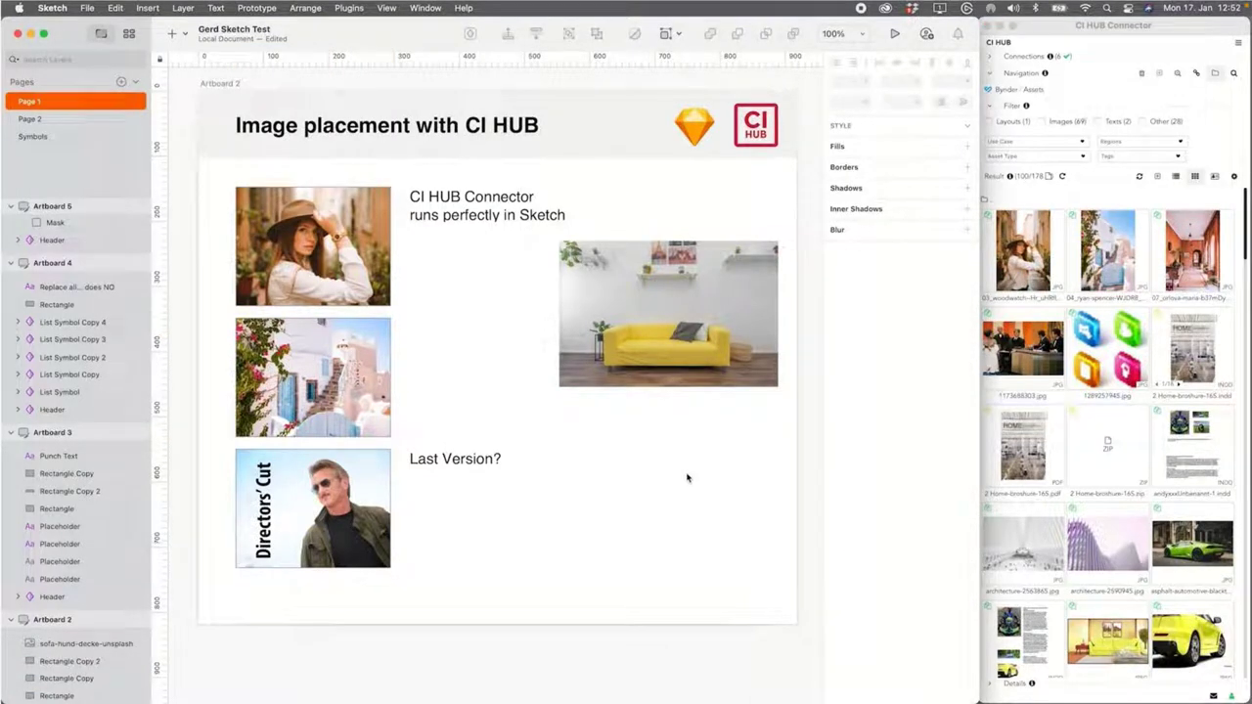
# - Run a Getty similarity search on the photo of the woman in a hat and apply 1048881846.jpg to that rectangle
pyautogui.click(331, 252)
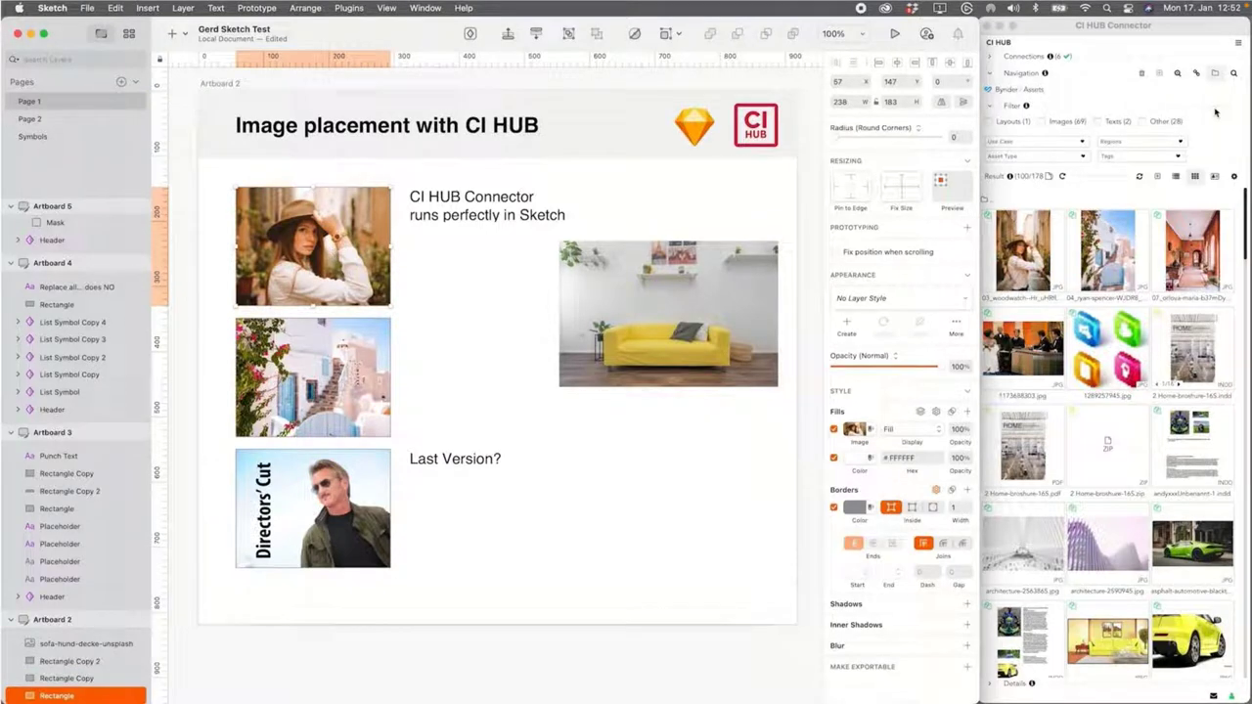
pyautogui.click(1177, 75)
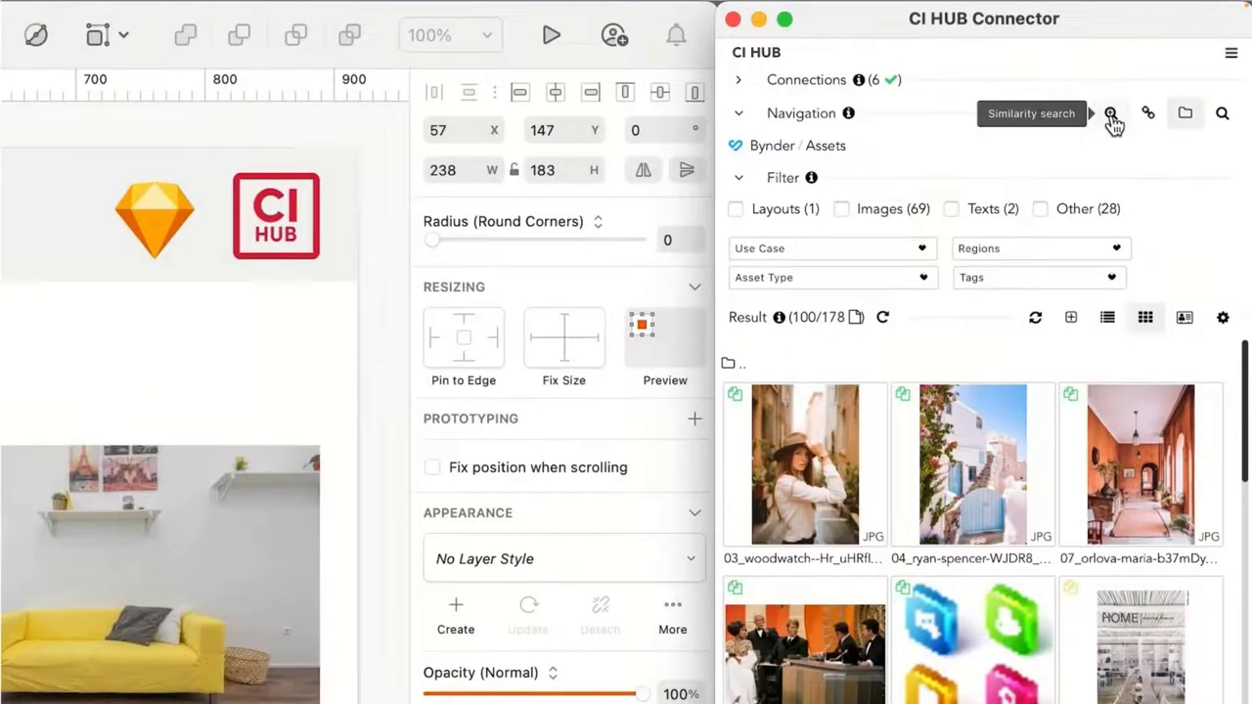
pyautogui.click(1172, 77)
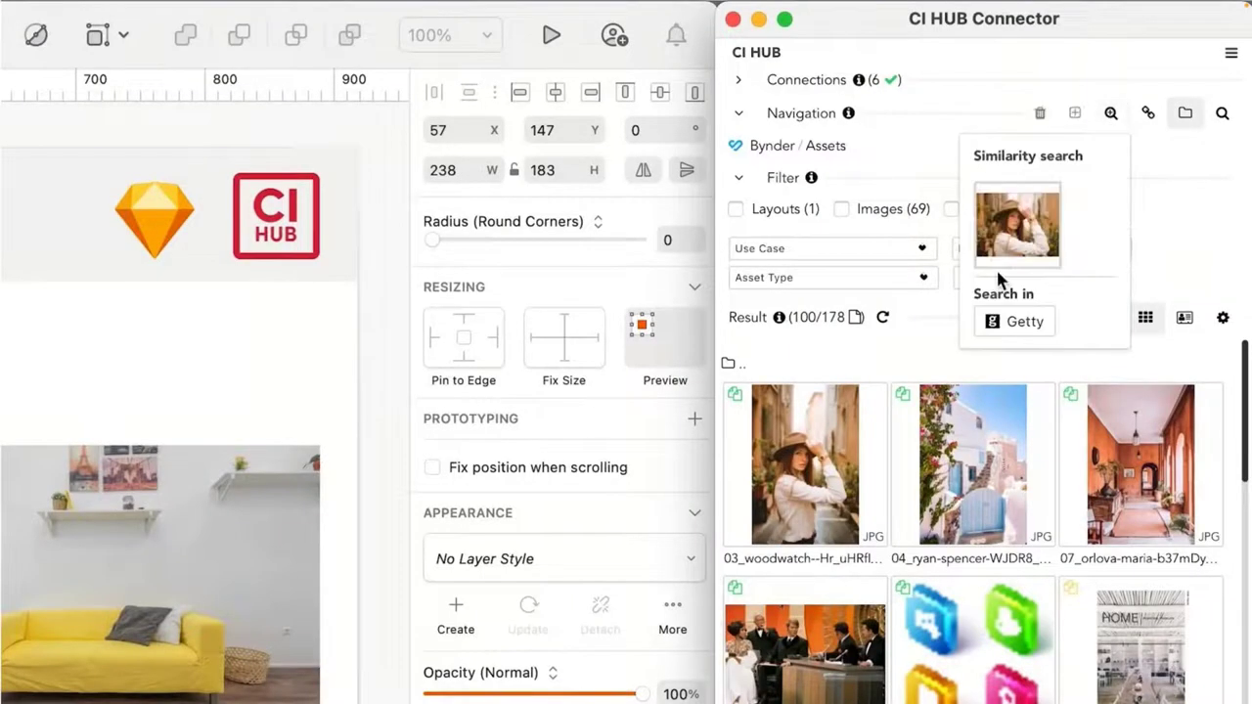
pyautogui.click(1015, 329)
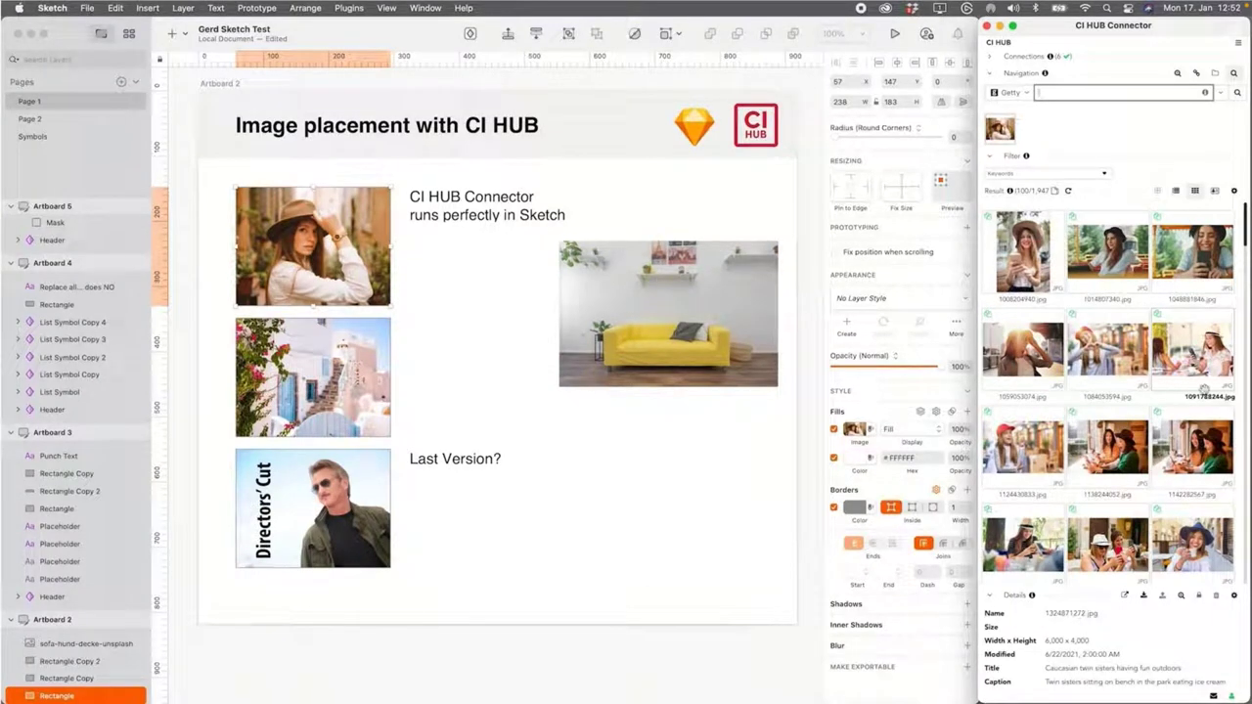
pyautogui.click(1200, 256)
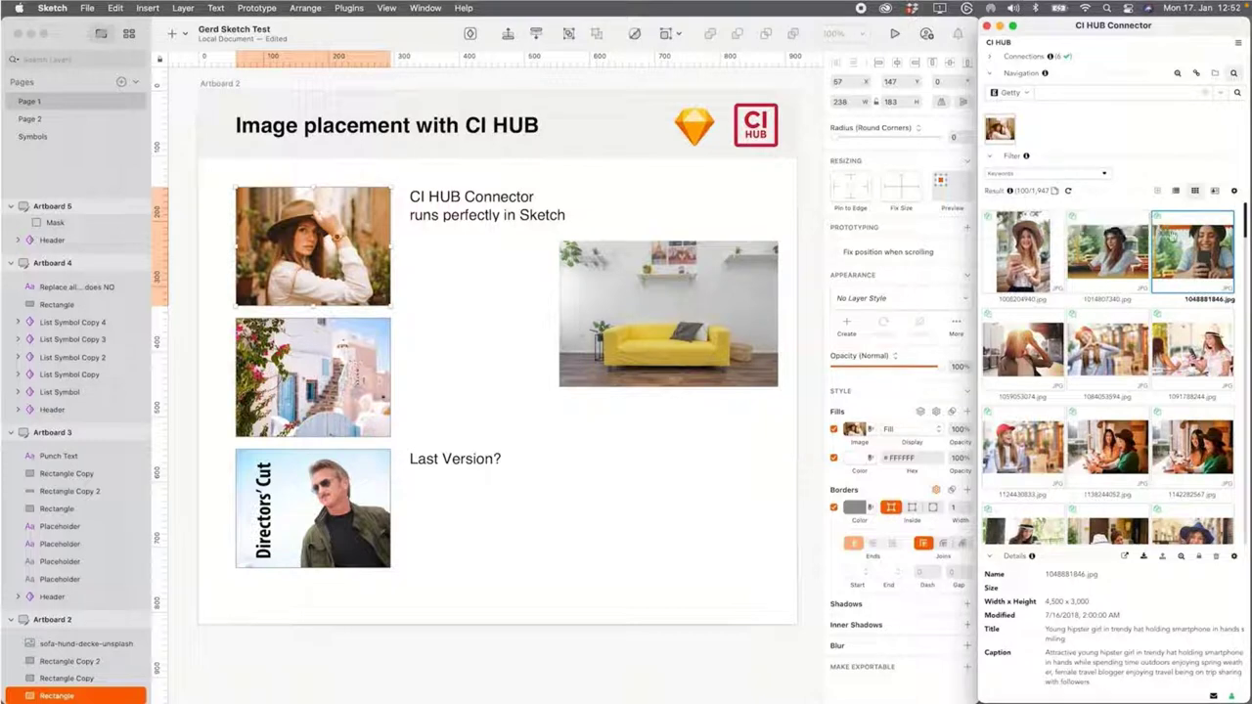
pyautogui.click(1160, 223)
pyautogui.click(1148, 265)
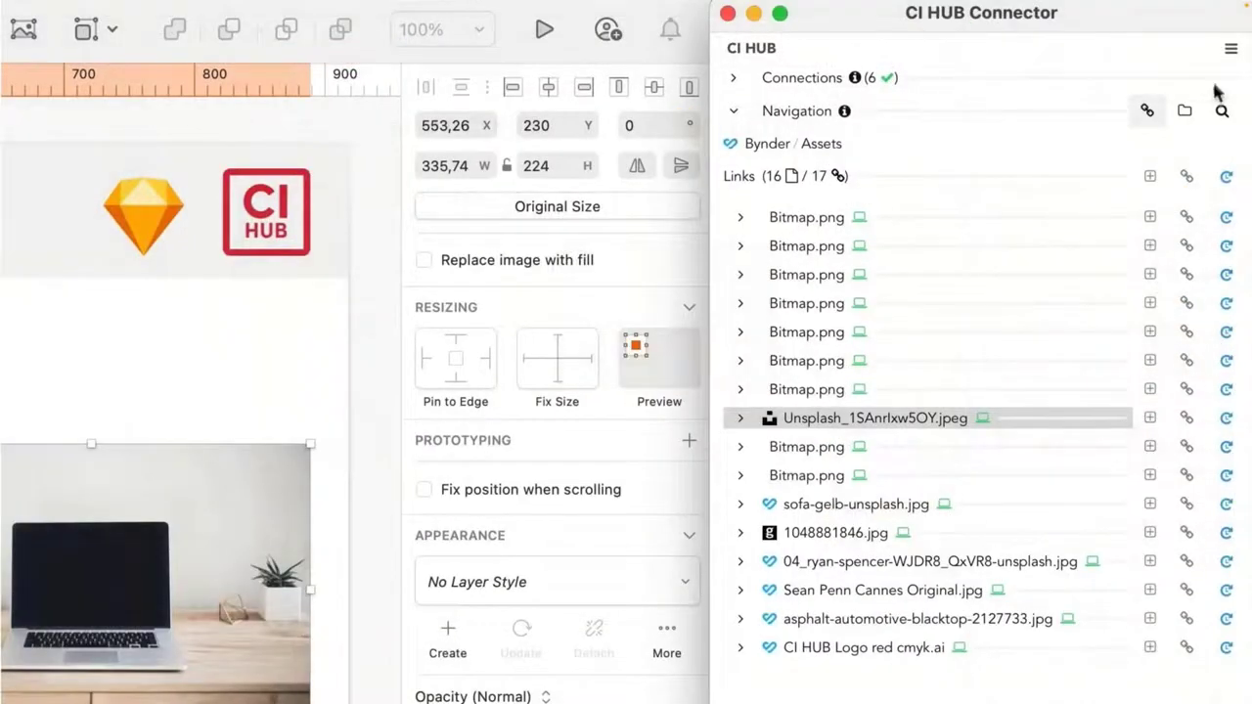
# - Check all linked images of the document for updates and select the 1048881846.jpg link
pyautogui.click(1224, 176)
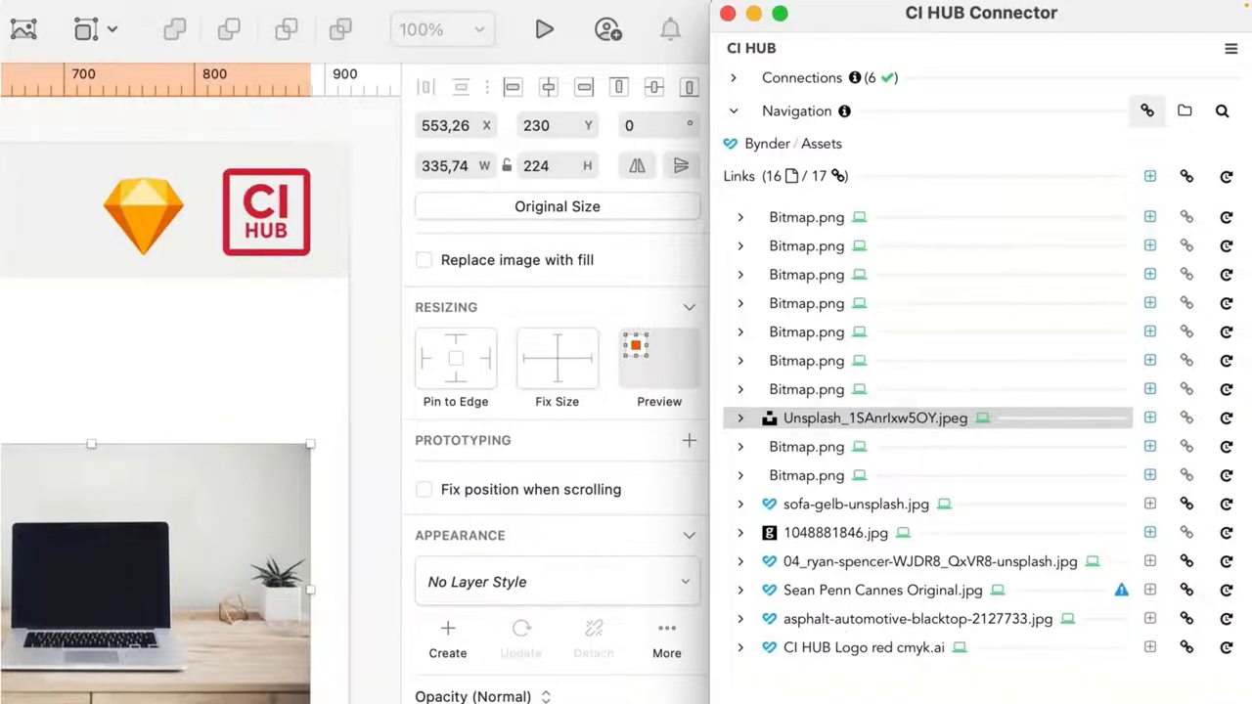
pyautogui.click(835, 533)
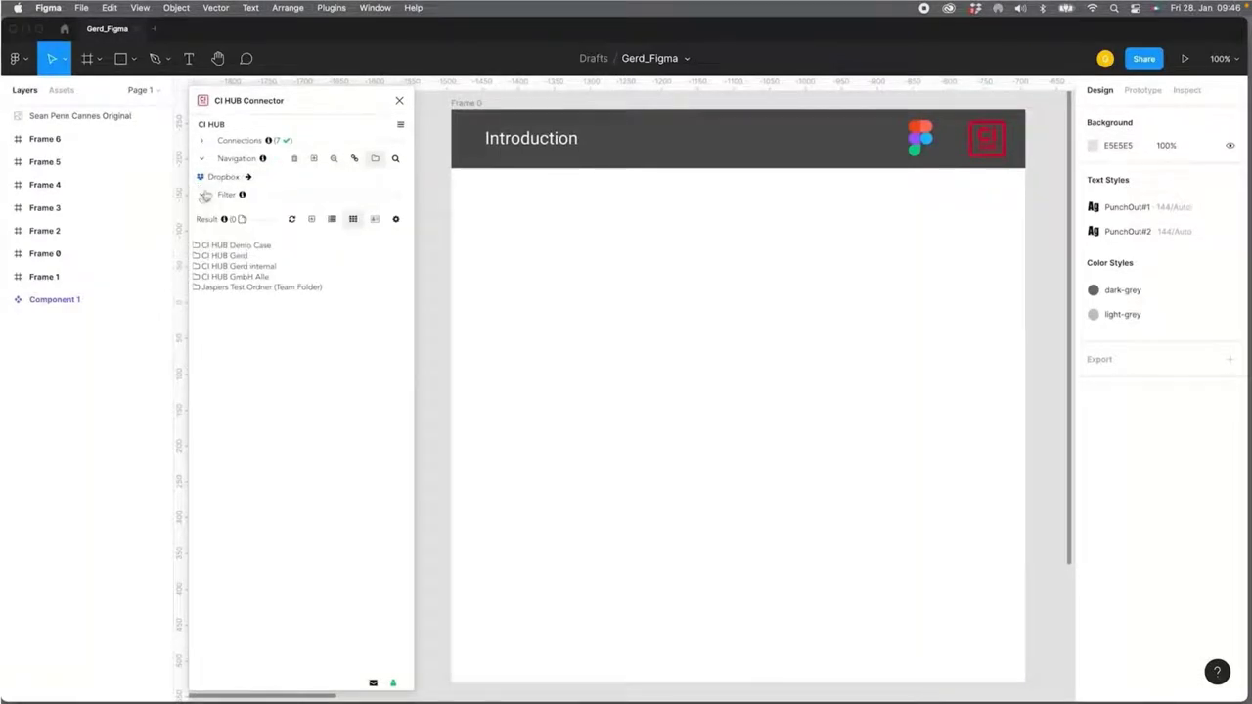
# - Switch to Figma, change the CI HUB source from Dropbox to Bynder and open its Assets folder
pyautogui.click(221, 179)
pyautogui.click(223, 194)
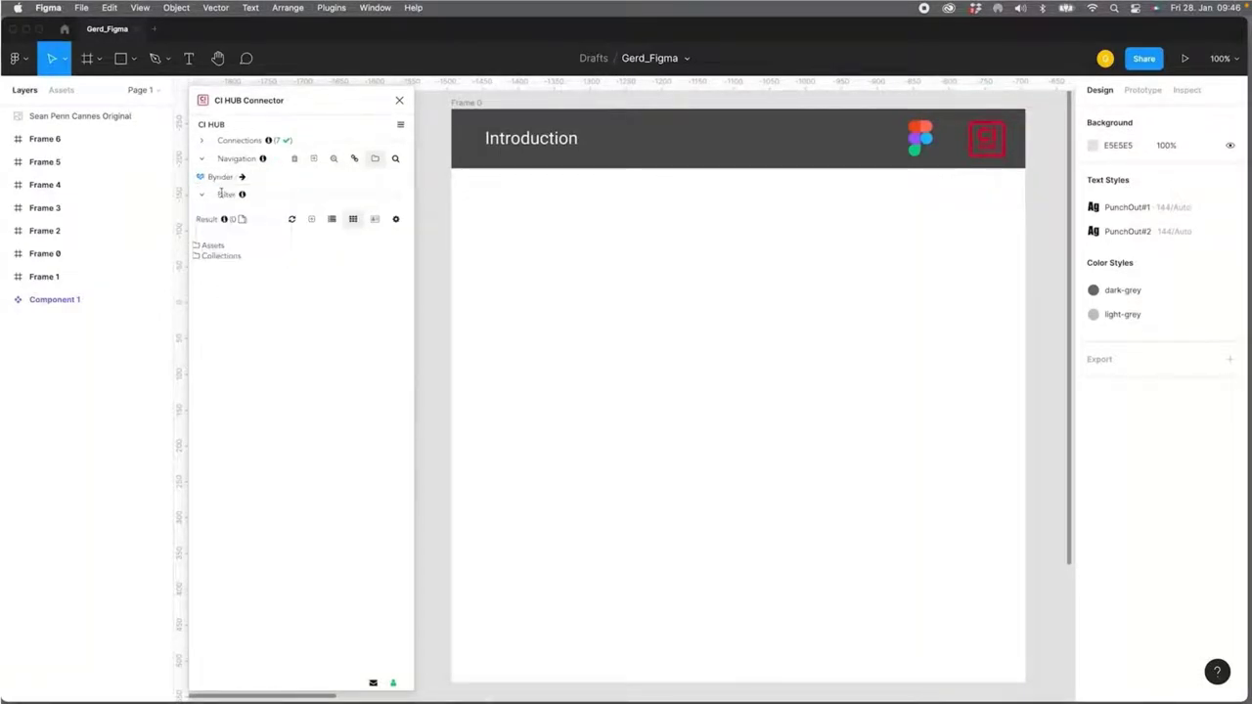
pyautogui.click(219, 246)
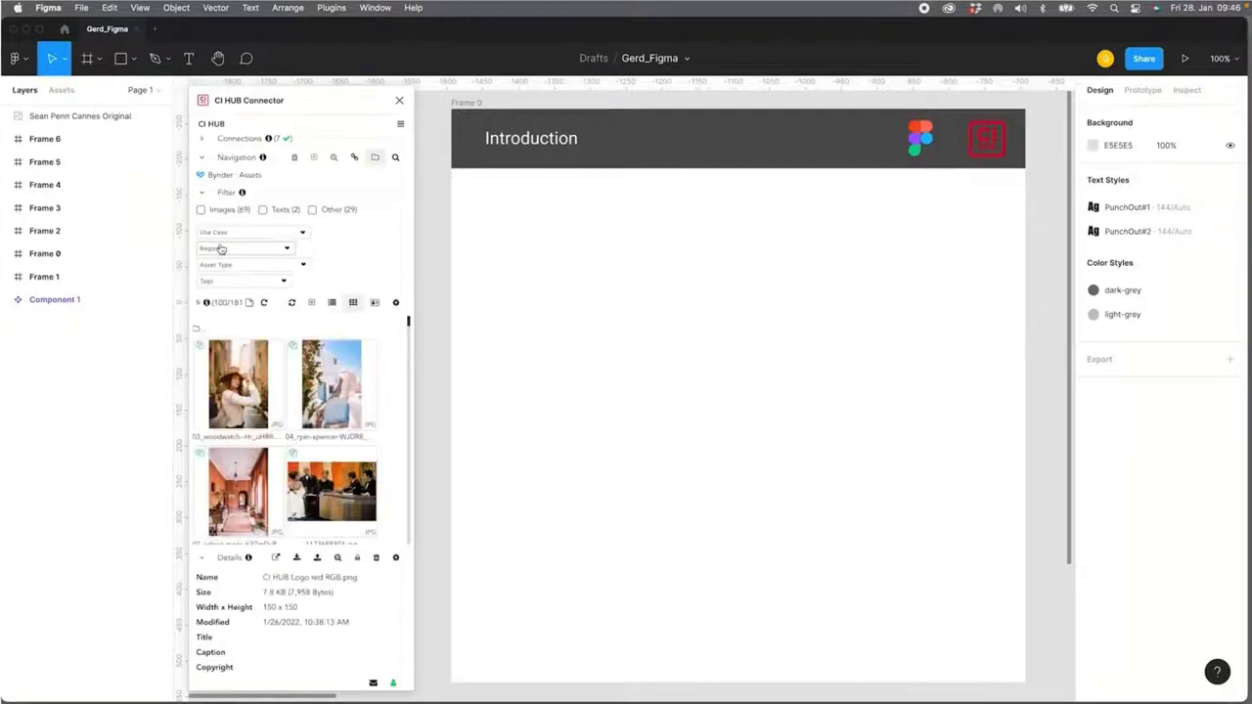
# - Filter the Bynder assets by Images, Texts and Other in turn, finishing with only Images enabled
pyautogui.click(201, 210)
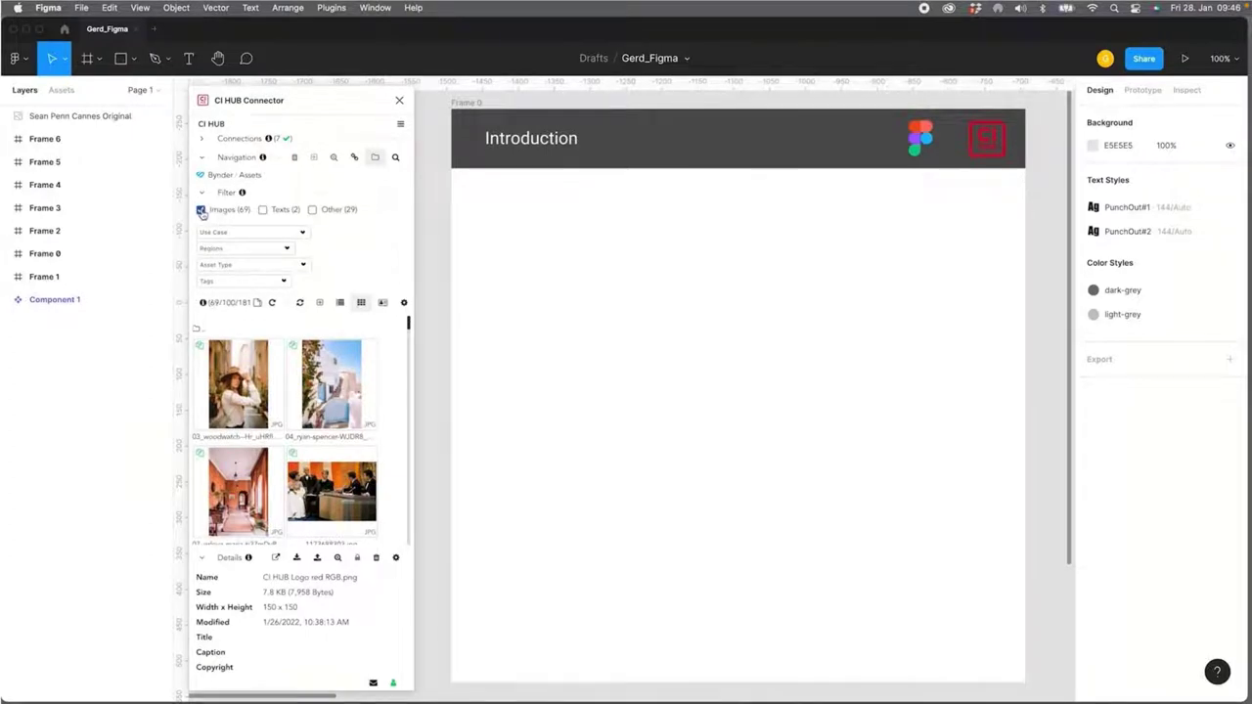
pyautogui.click(201, 211)
pyautogui.click(263, 210)
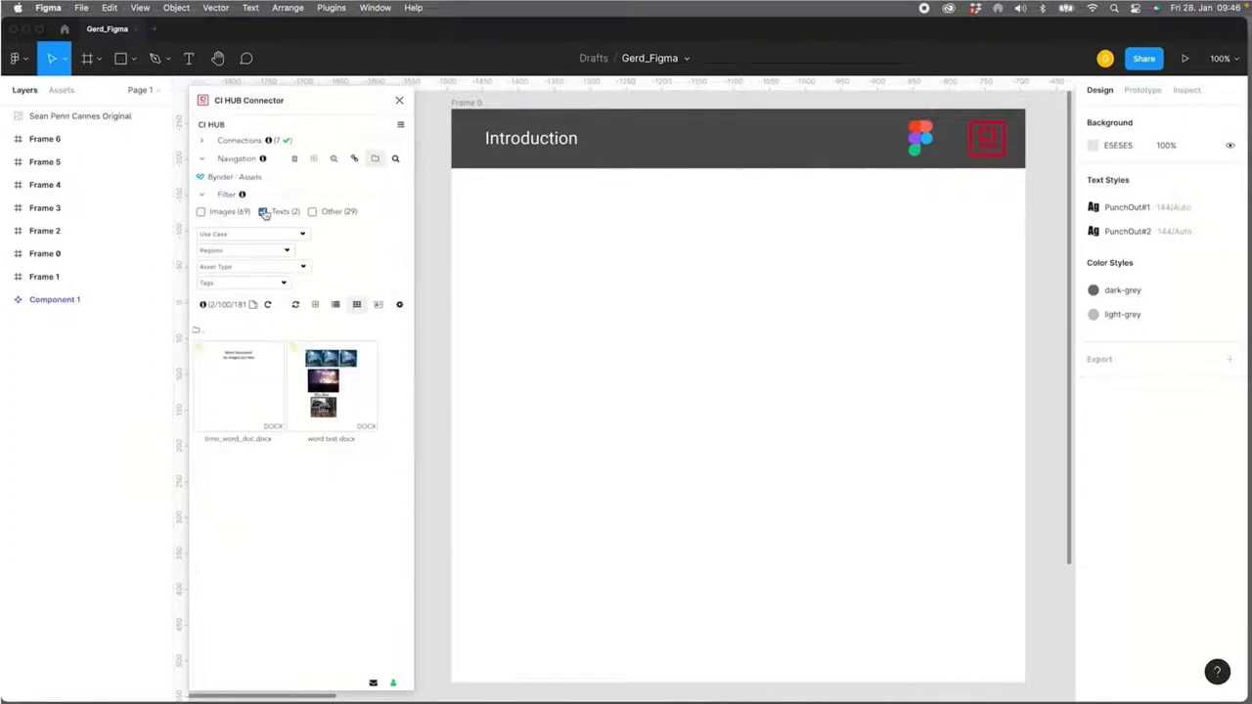
pyautogui.click(262, 210)
pyautogui.click(312, 211)
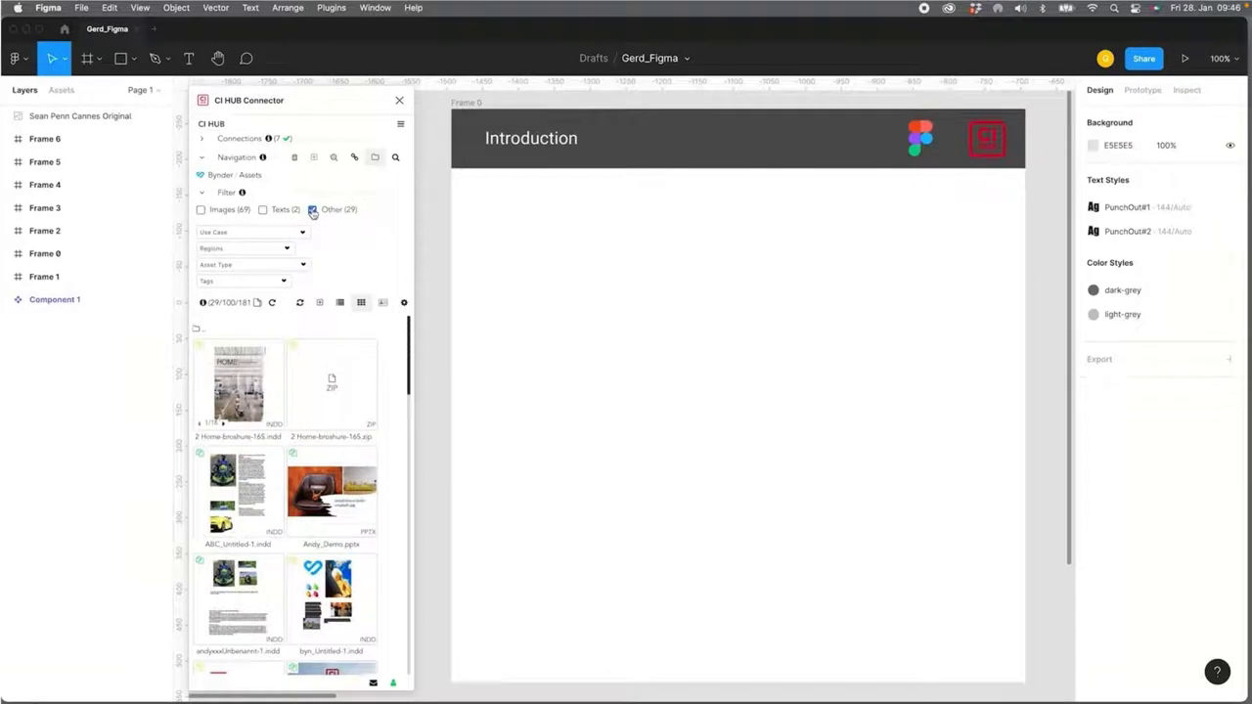
pyautogui.click(312, 210)
pyautogui.click(200, 210)
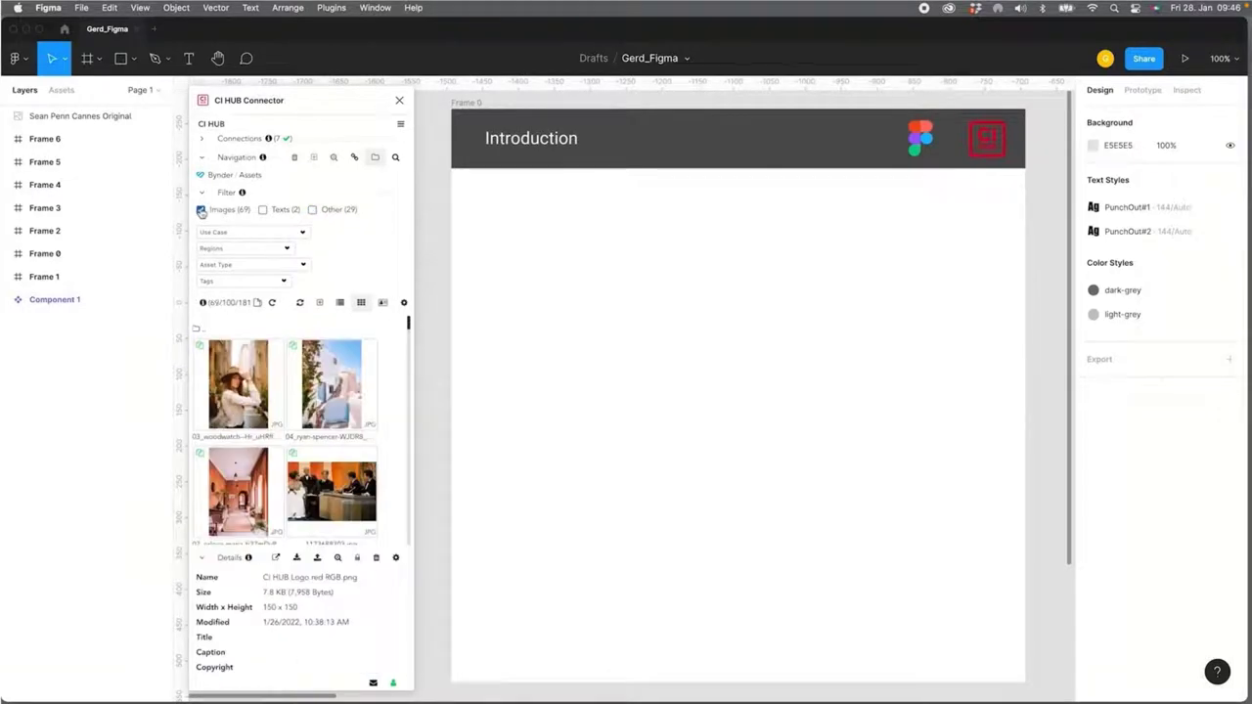
# - Examine the available choices of the Use Case, Regions and Asset Type filters without selecting any
pyautogui.click(268, 234)
pyautogui.click(287, 250)
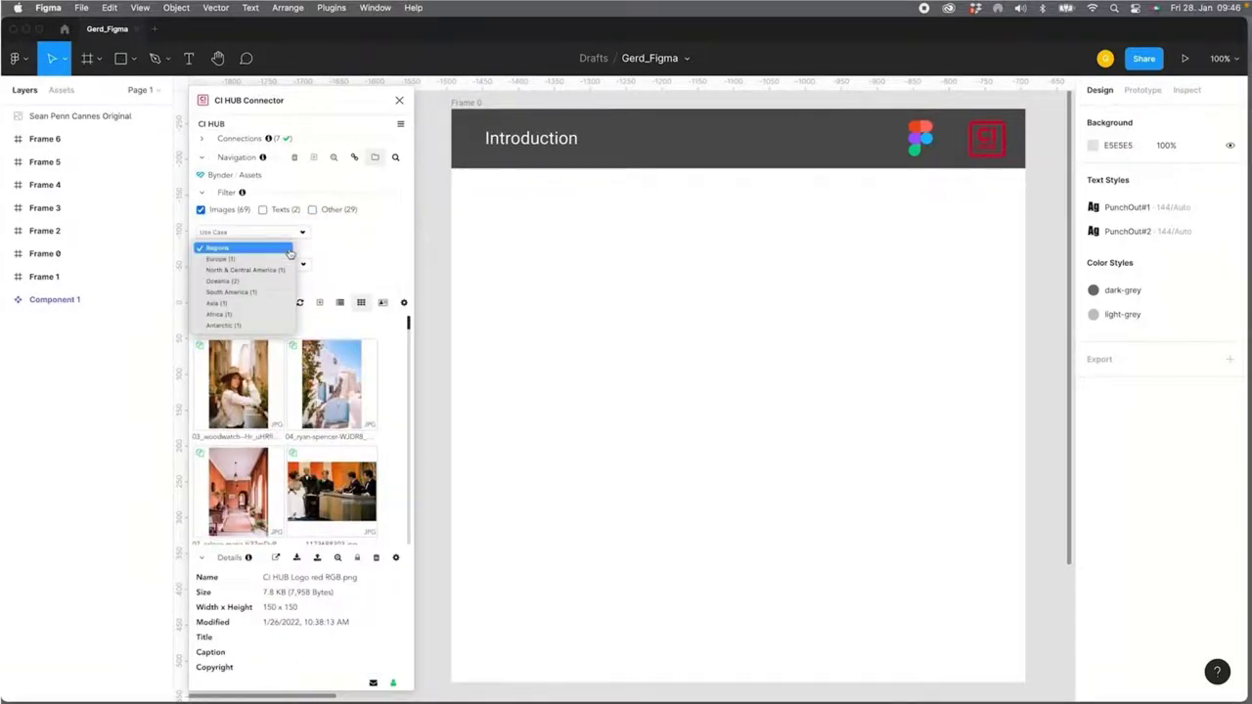
pyautogui.click(350, 254)
pyautogui.click(306, 267)
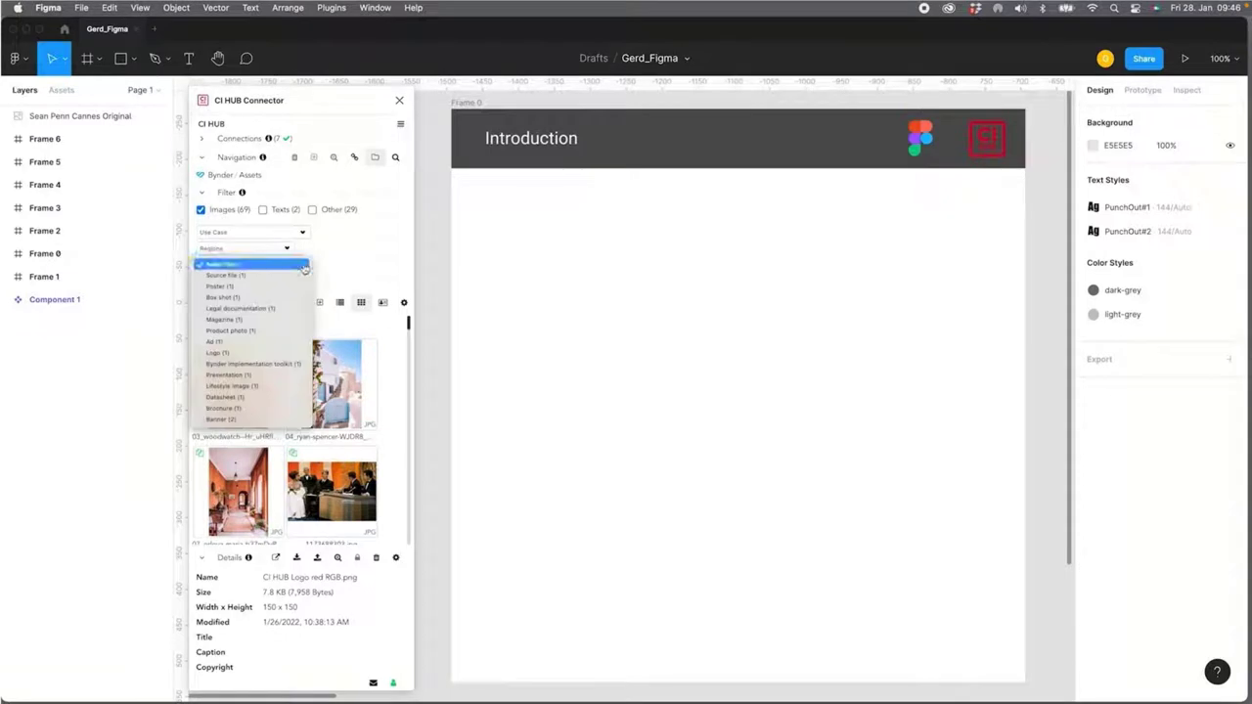
pyautogui.click(358, 265)
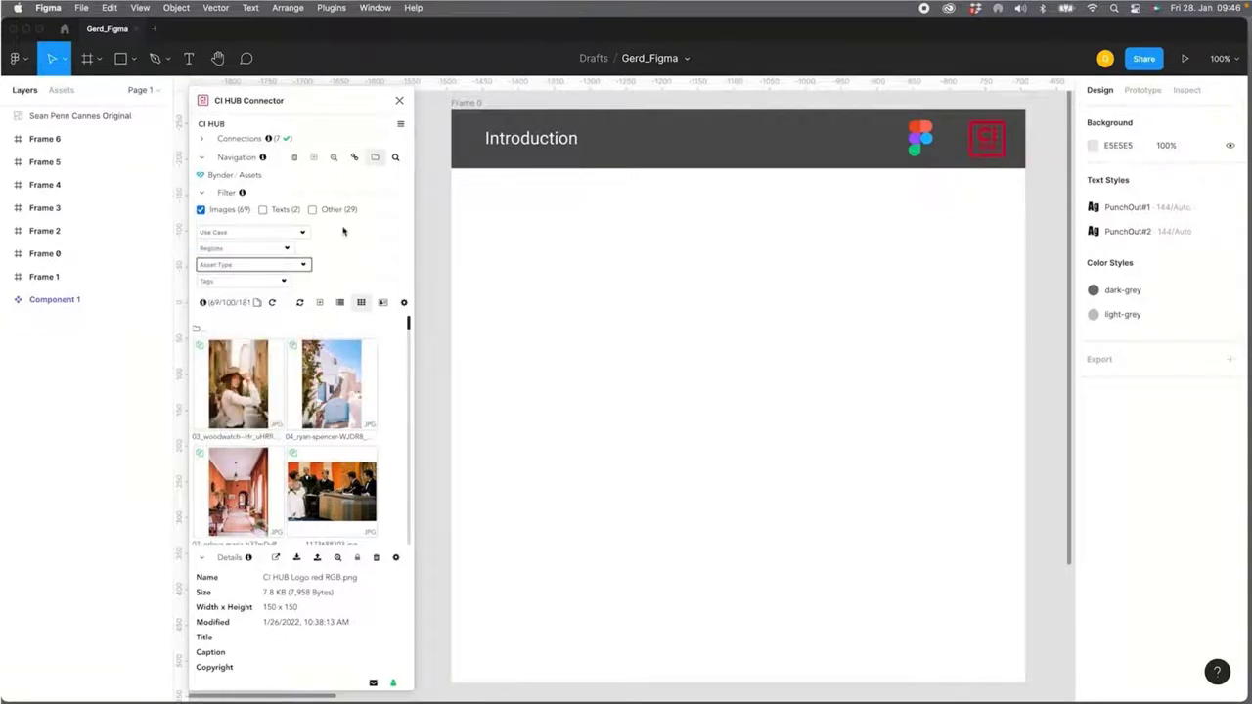
# - Change the source to Unsplash and browse its Topics to the Business & Work folder
pyautogui.click(221, 175)
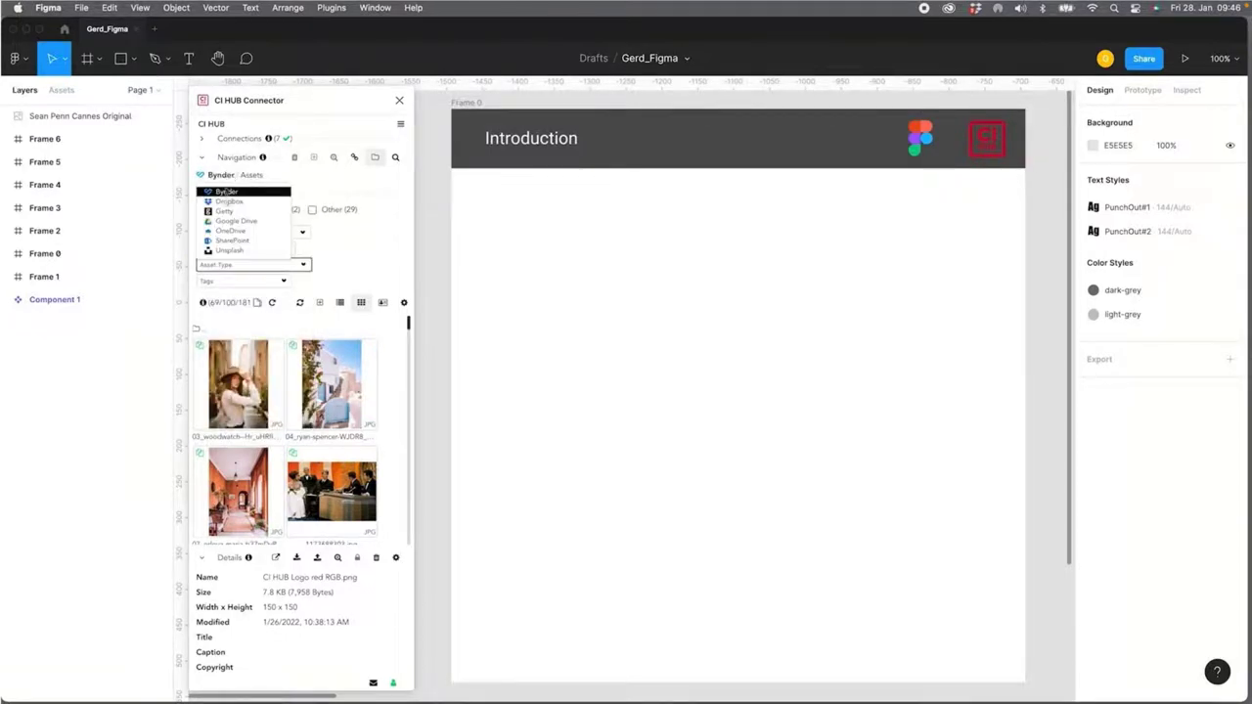
pyautogui.click(228, 251)
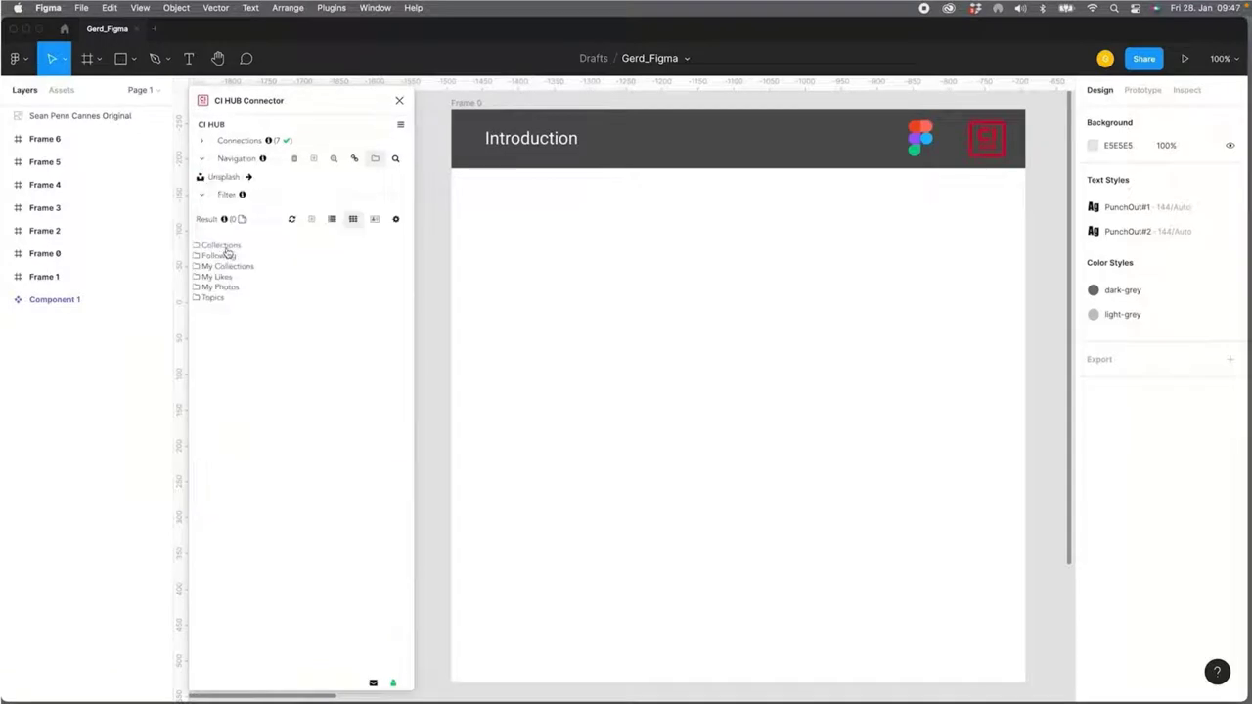
pyautogui.click(212, 298)
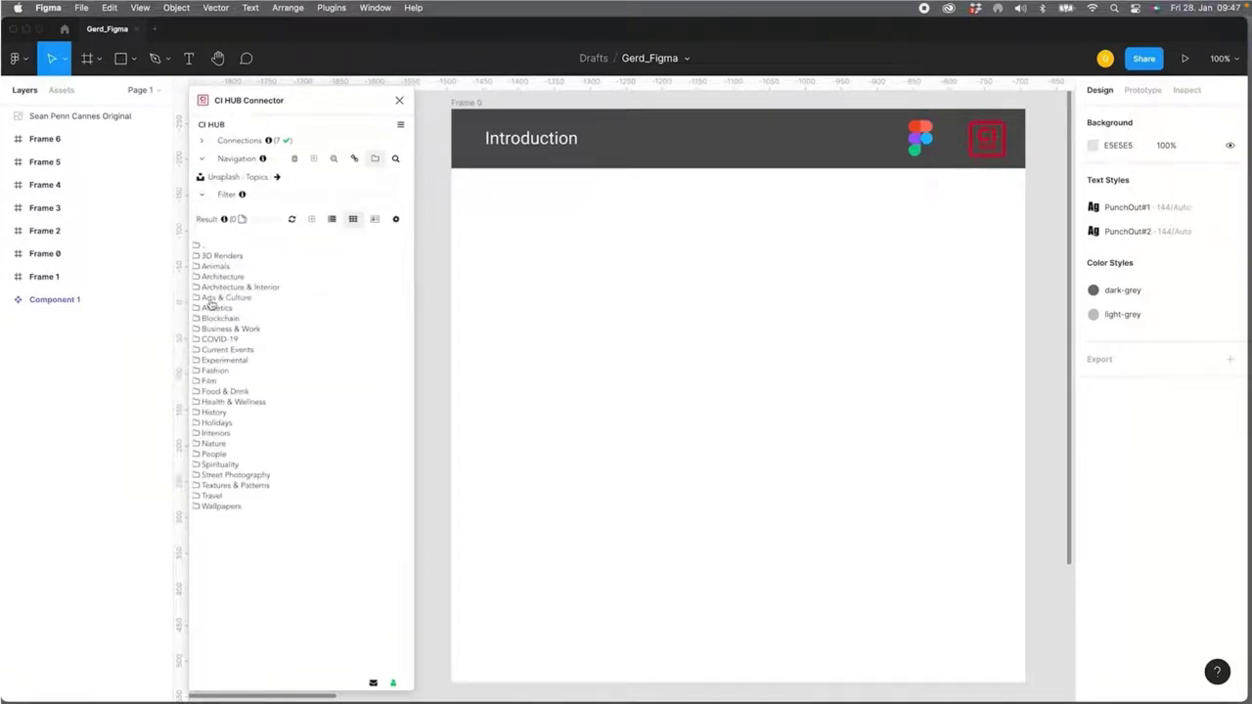
pyautogui.click(227, 330)
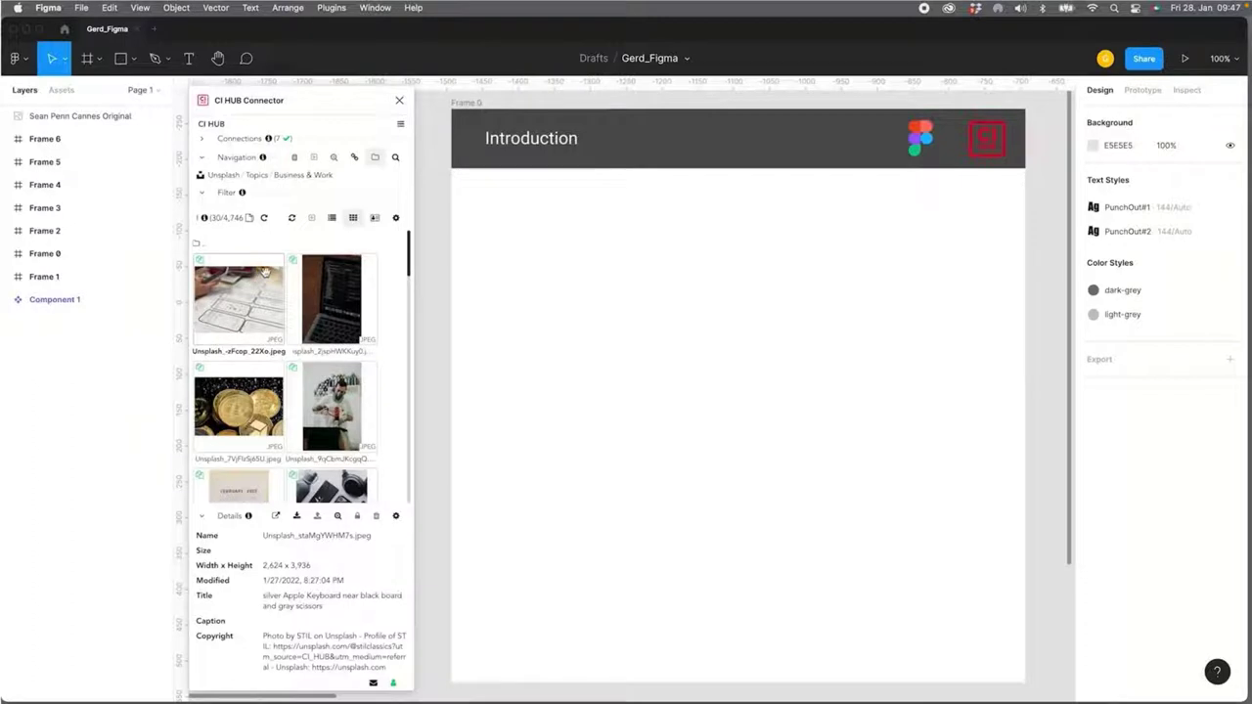
# - Search Unsplash for "computer desk" and collapse the image details
pyautogui.click(395, 160)
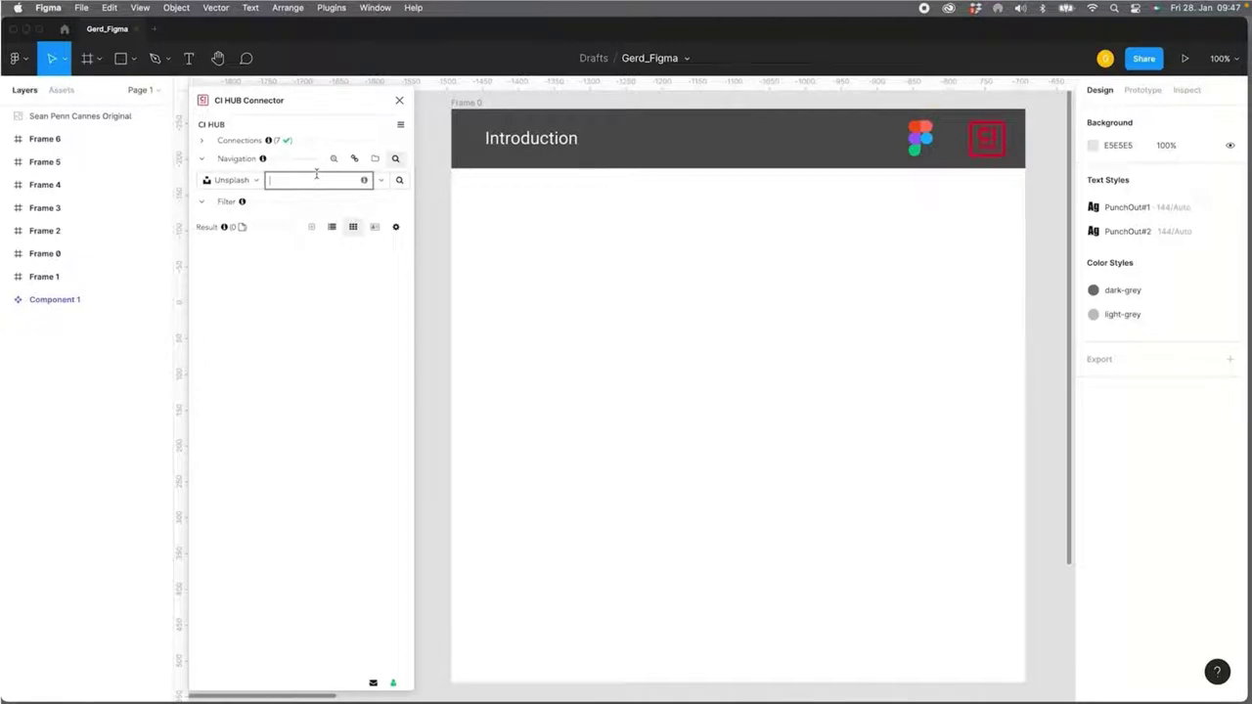
pyautogui.write('comm')
pyautogui.press('Return')
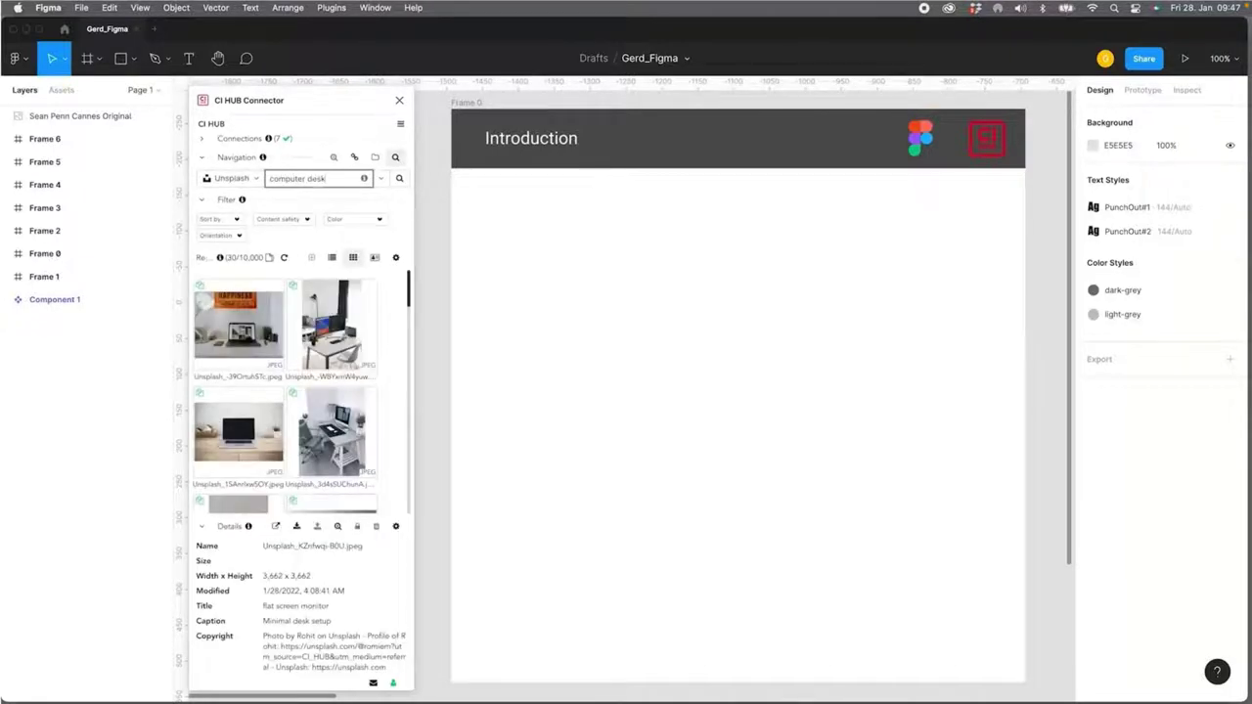
pyautogui.click(201, 526)
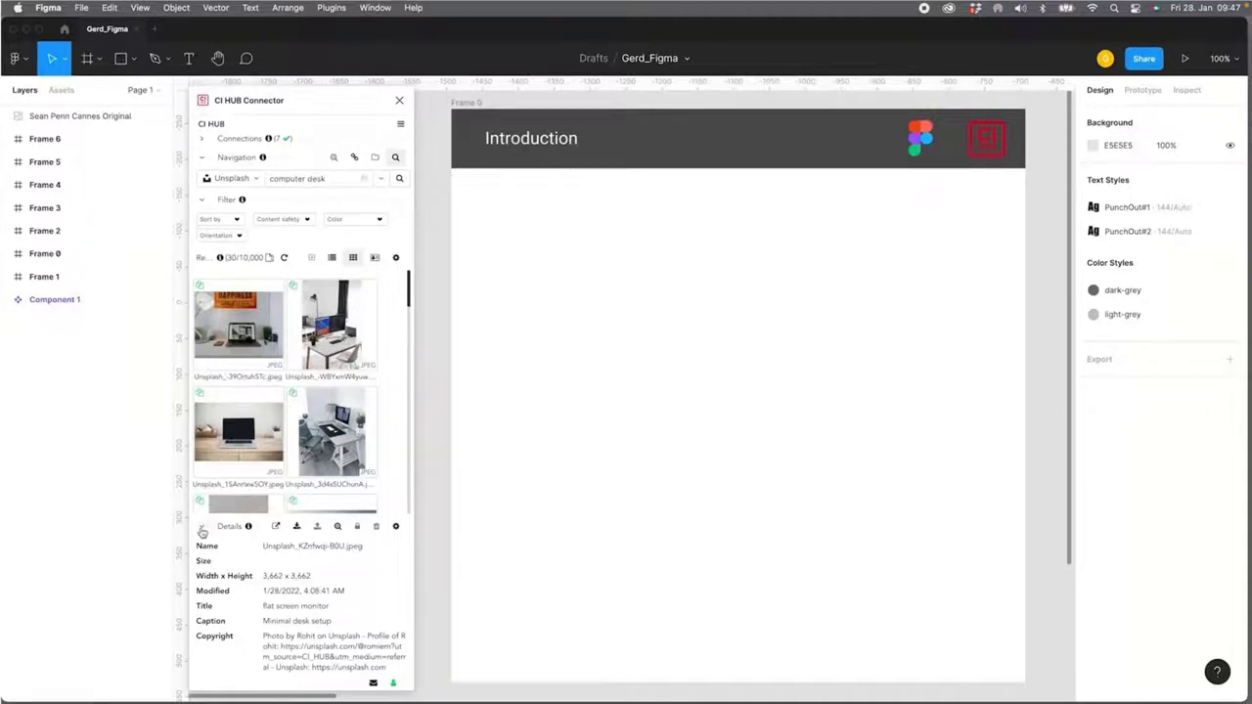
# - Examine the choices of the Sort by, Content safety, Color and Orientation filters for the Unsplash results without selecting any
pyautogui.click(234, 221)
pyautogui.click(235, 224)
pyautogui.click(304, 223)
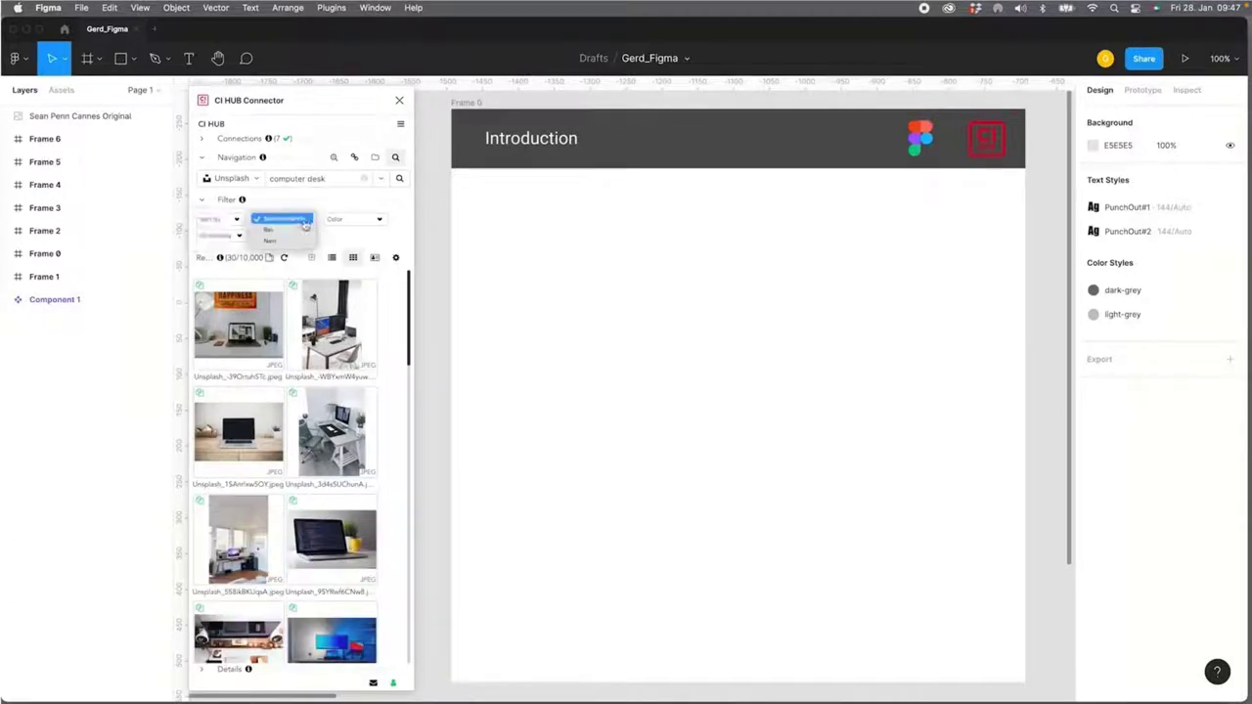
pyautogui.click(305, 224)
pyautogui.click(371, 223)
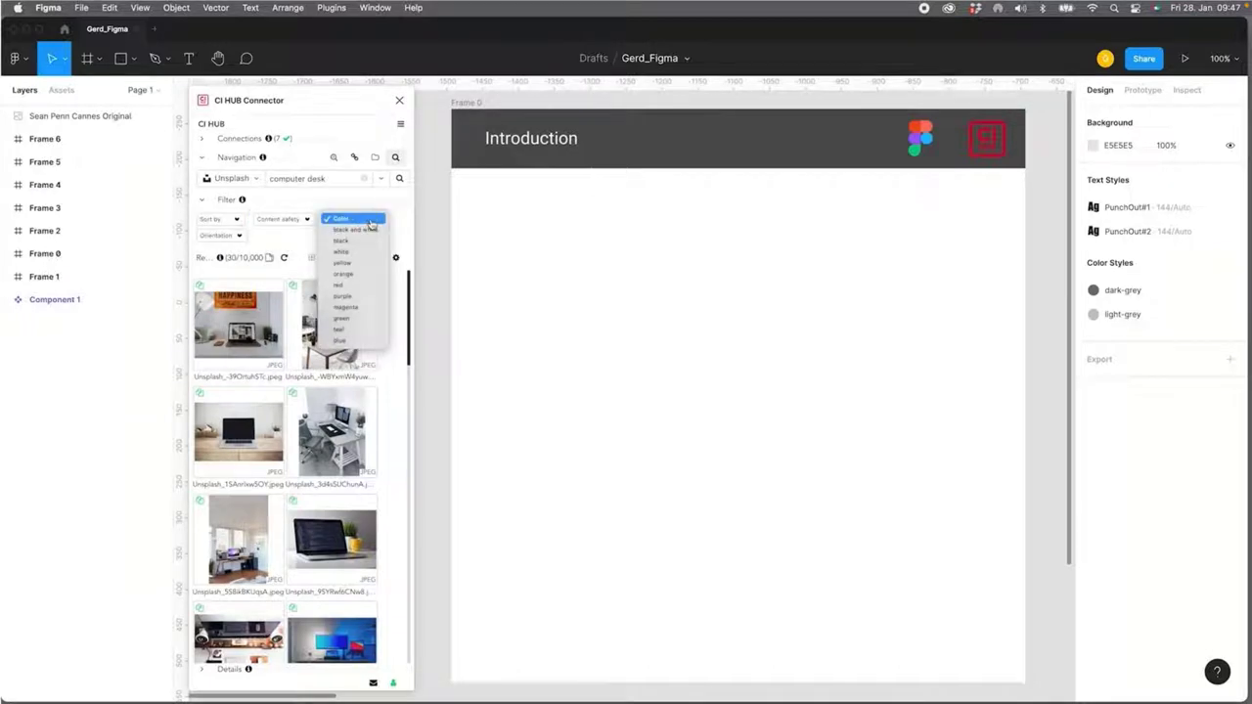
pyautogui.click(262, 233)
pyautogui.click(239, 235)
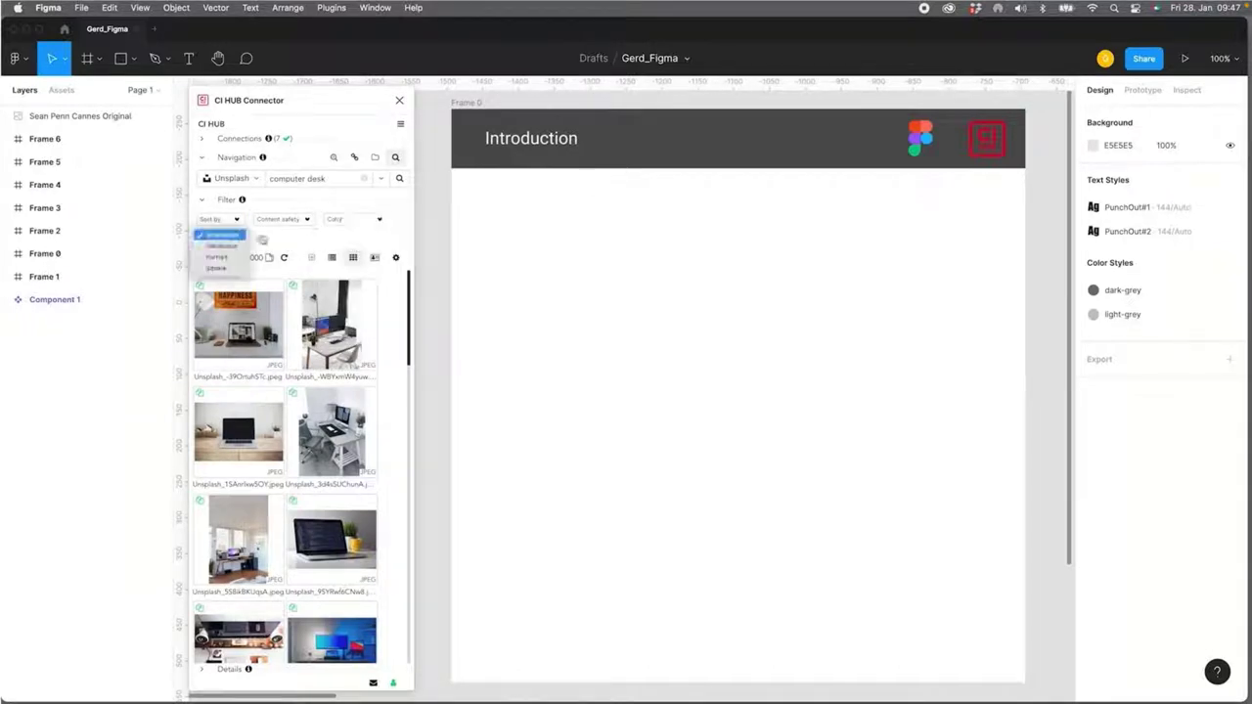
pyautogui.click(311, 240)
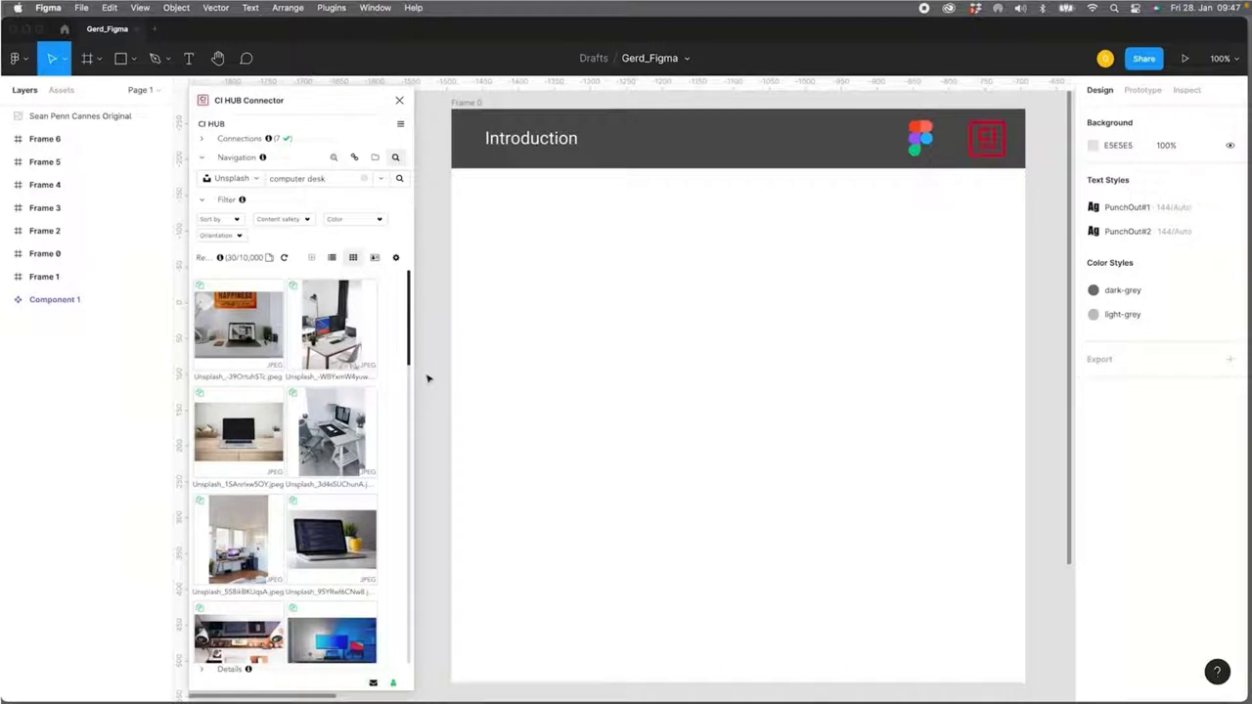
# - Change the source from Unsplash to Bynder and show its Assets folder
pyautogui.click(256, 179)
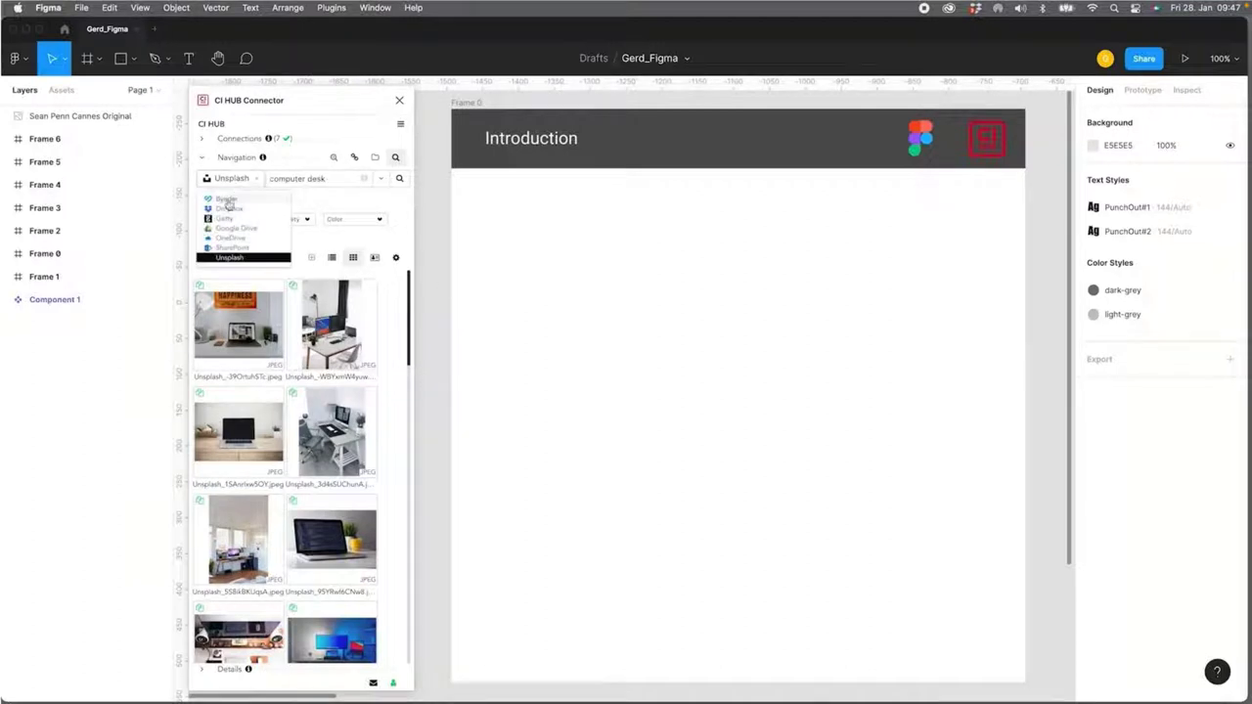
pyautogui.click(226, 202)
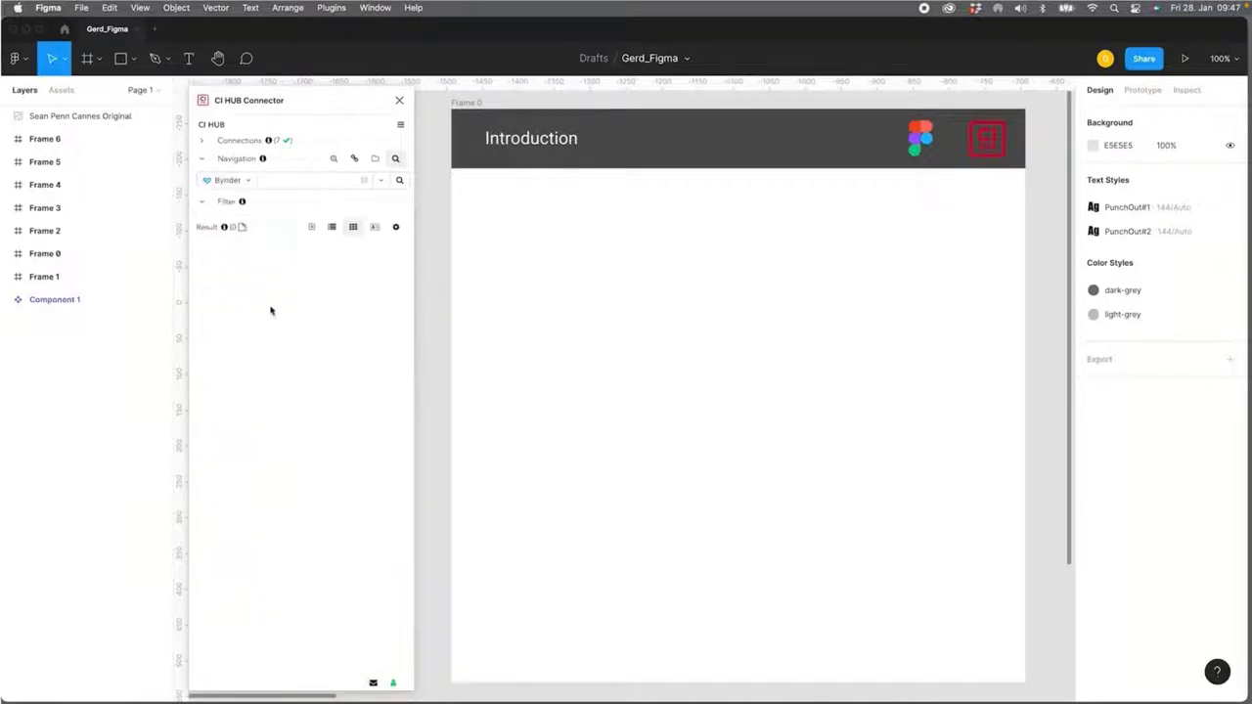
pyautogui.click(375, 157)
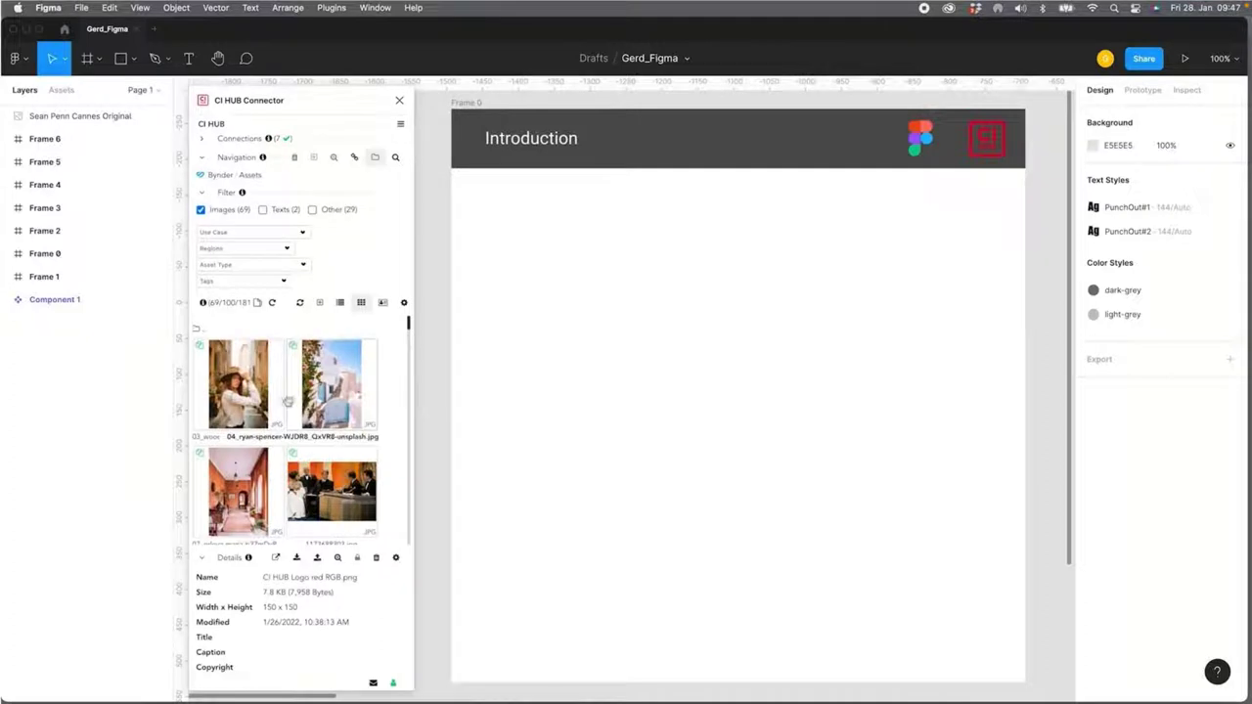
# - Examine the conversion and additional options for using the selected Bynder image, leaving without placing it
pyautogui.click(238, 392)
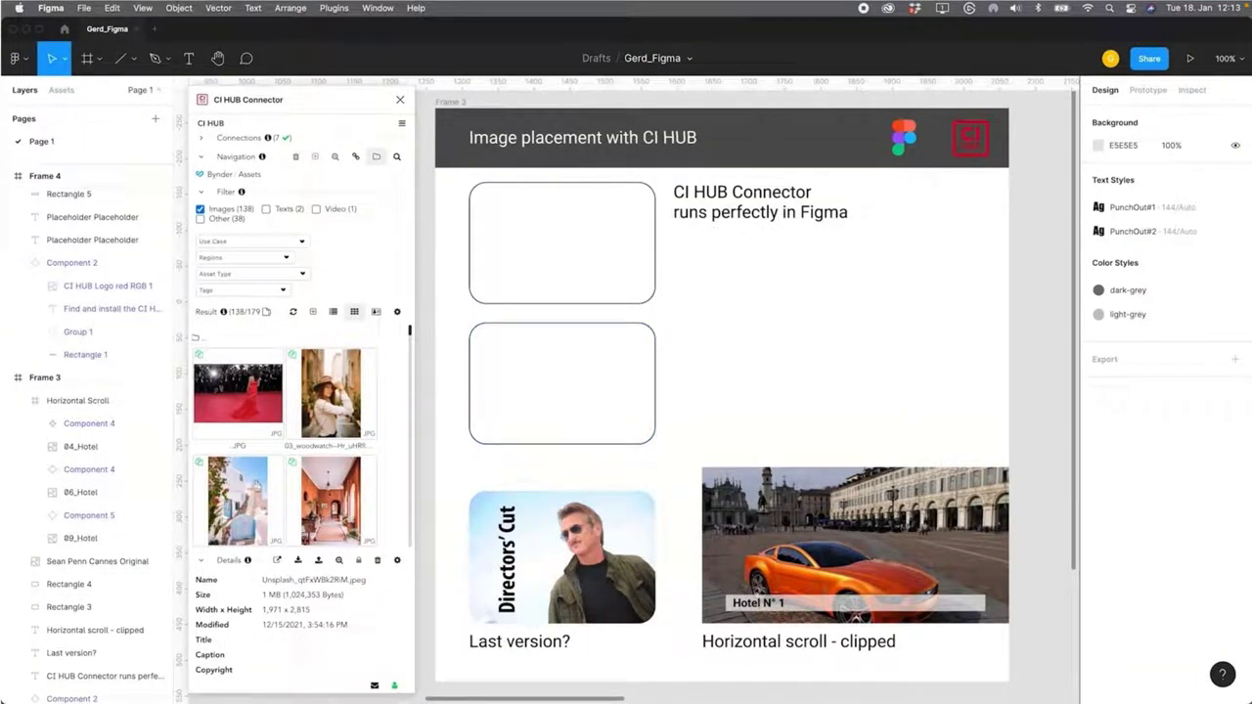
pyautogui.click(299, 564)
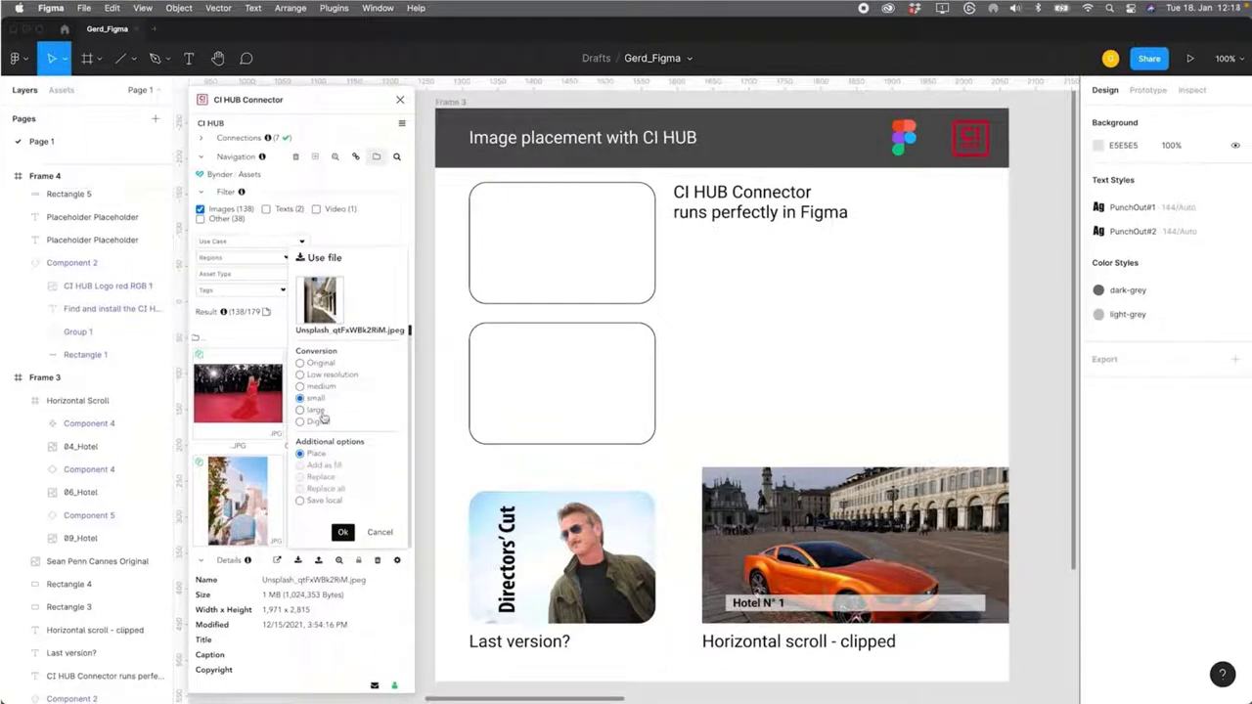
pyautogui.click(380, 533)
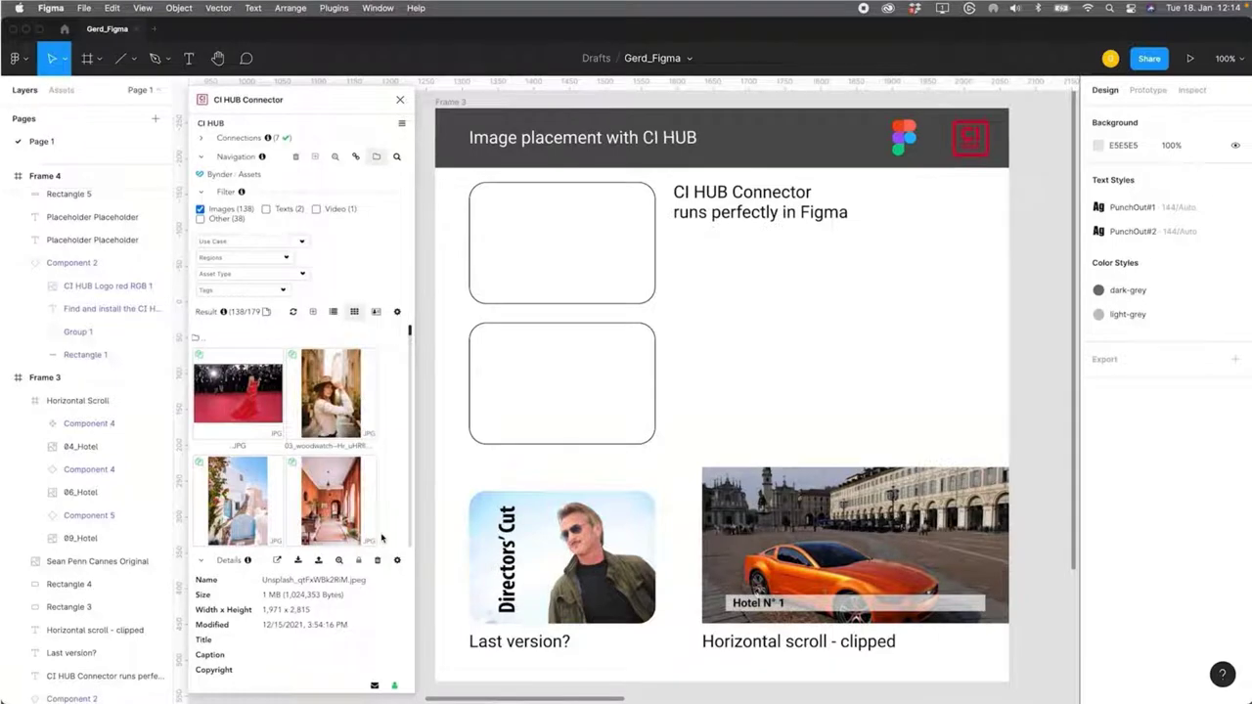
# - Collapse the 03_woodwatch image's details and compare its placement options with nothing selected and with the upper rounded rectangle selected
pyautogui.moveTo(292, 356)
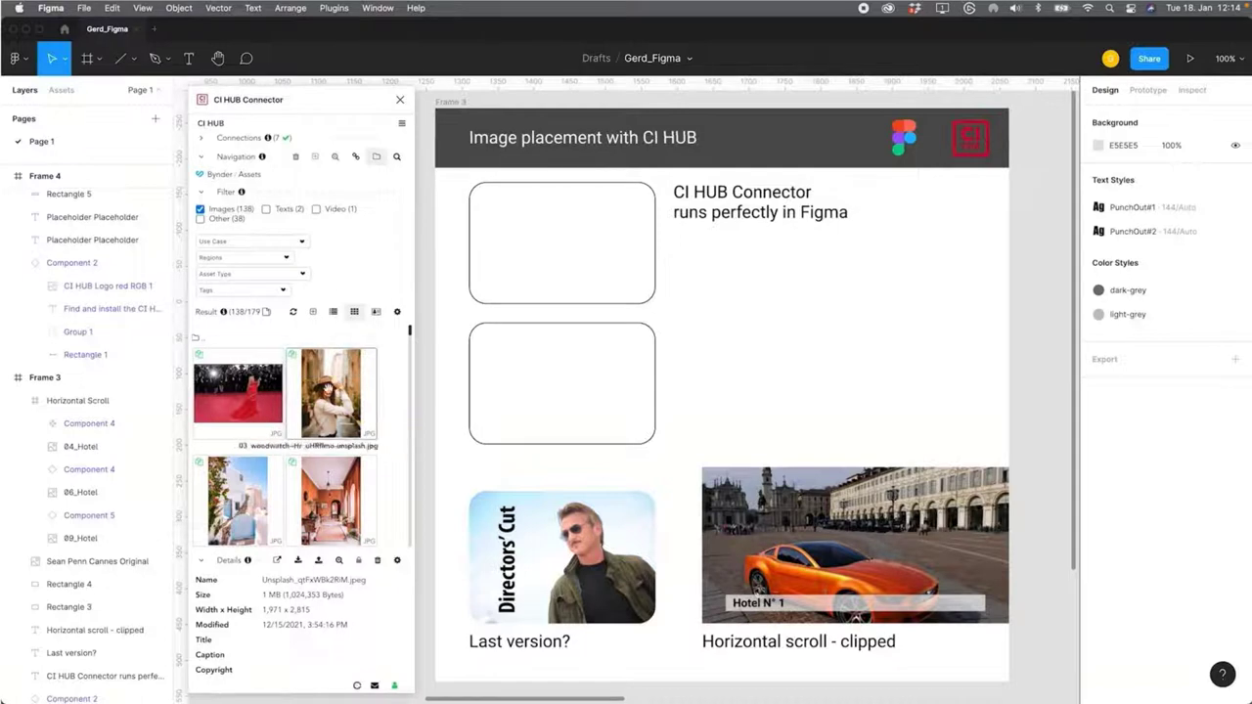
pyautogui.click(333, 390)
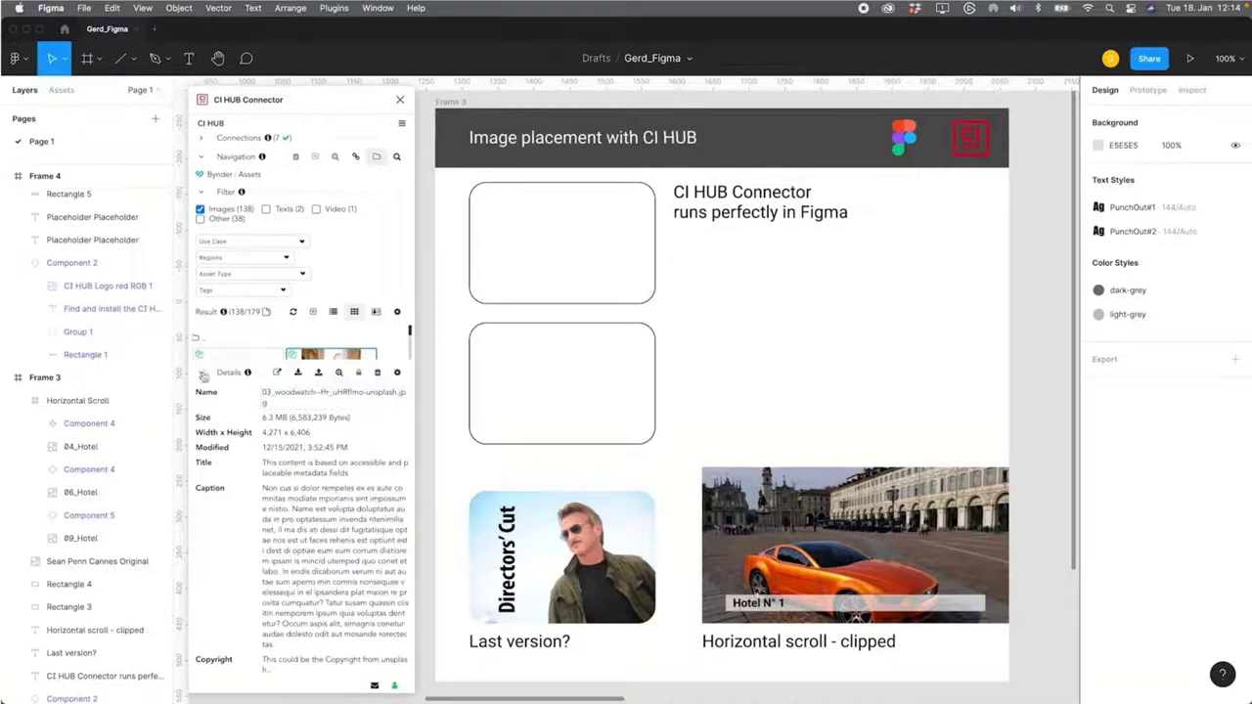
pyautogui.click(203, 374)
pyautogui.rightClick(262, 372)
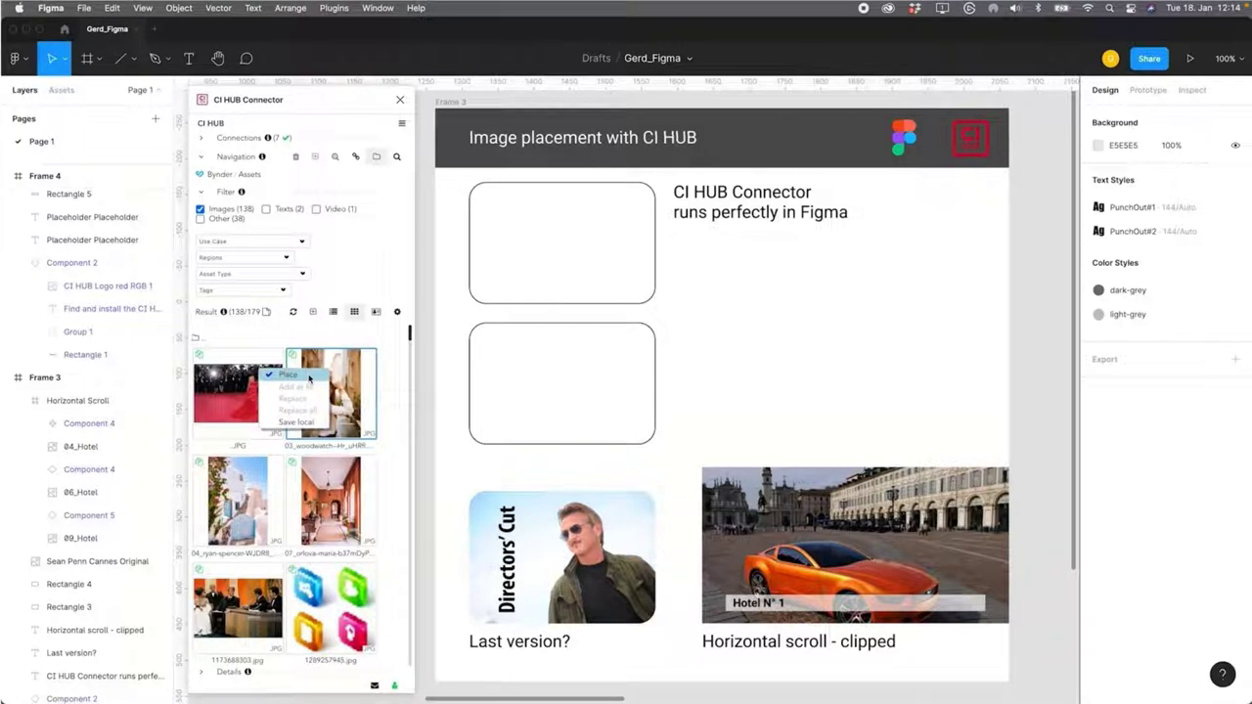
pyautogui.click(309, 378)
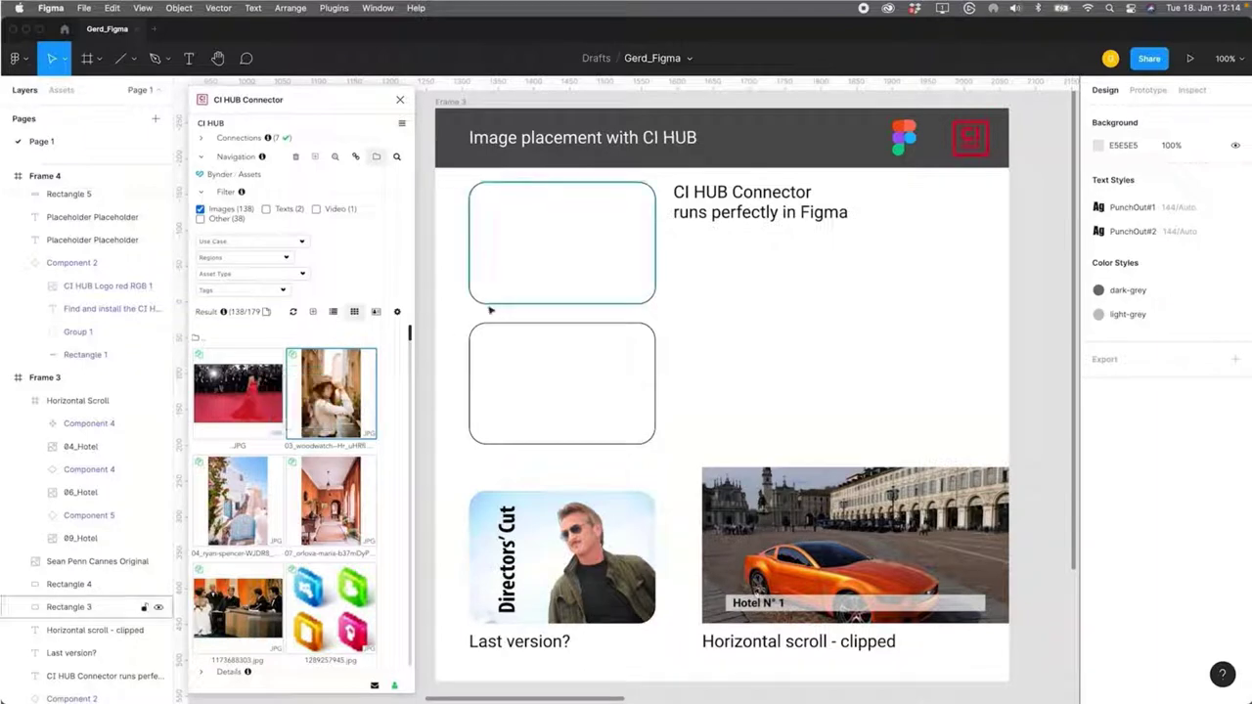
pyautogui.click(487, 298)
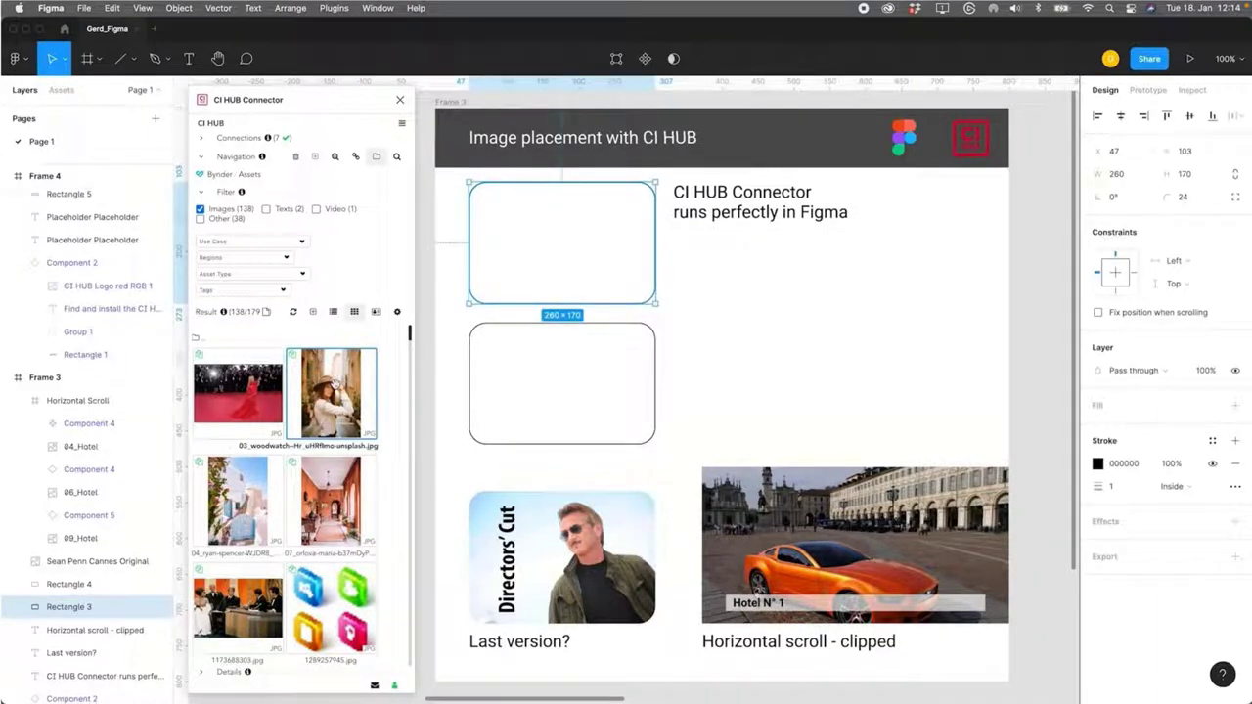
pyautogui.rightClick(335, 384)
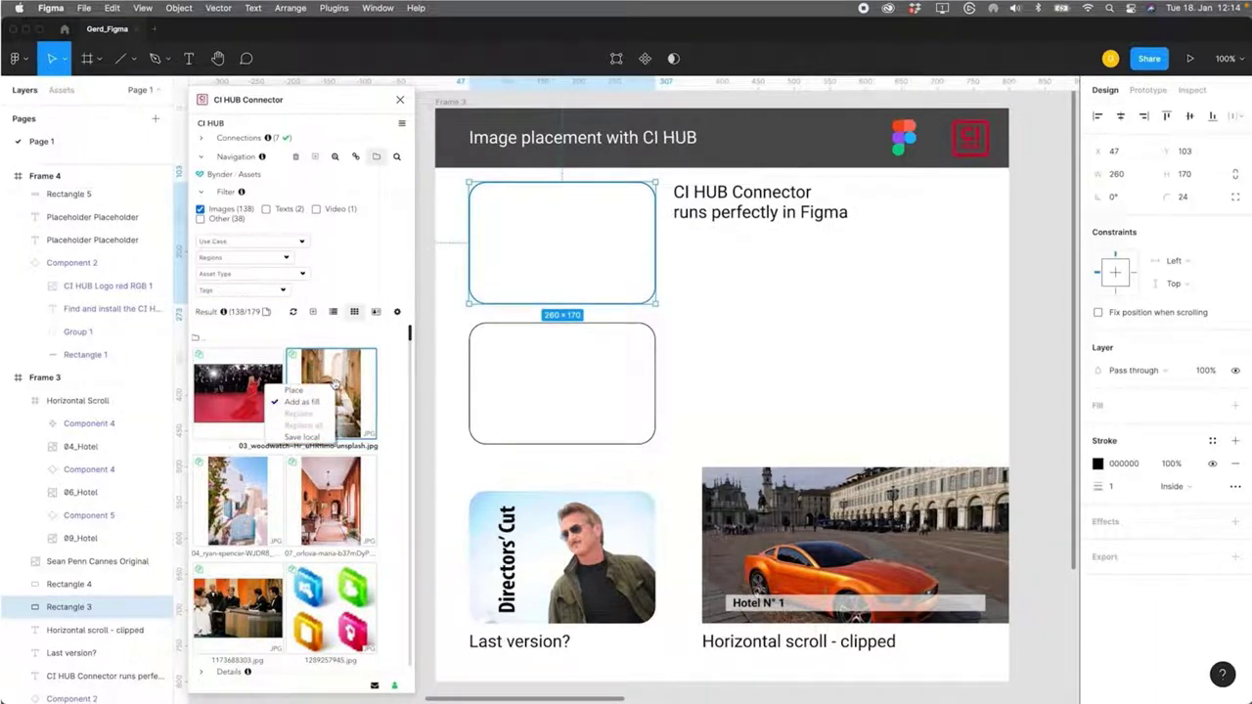
pyautogui.press('Escape')
pyautogui.press('Escape')
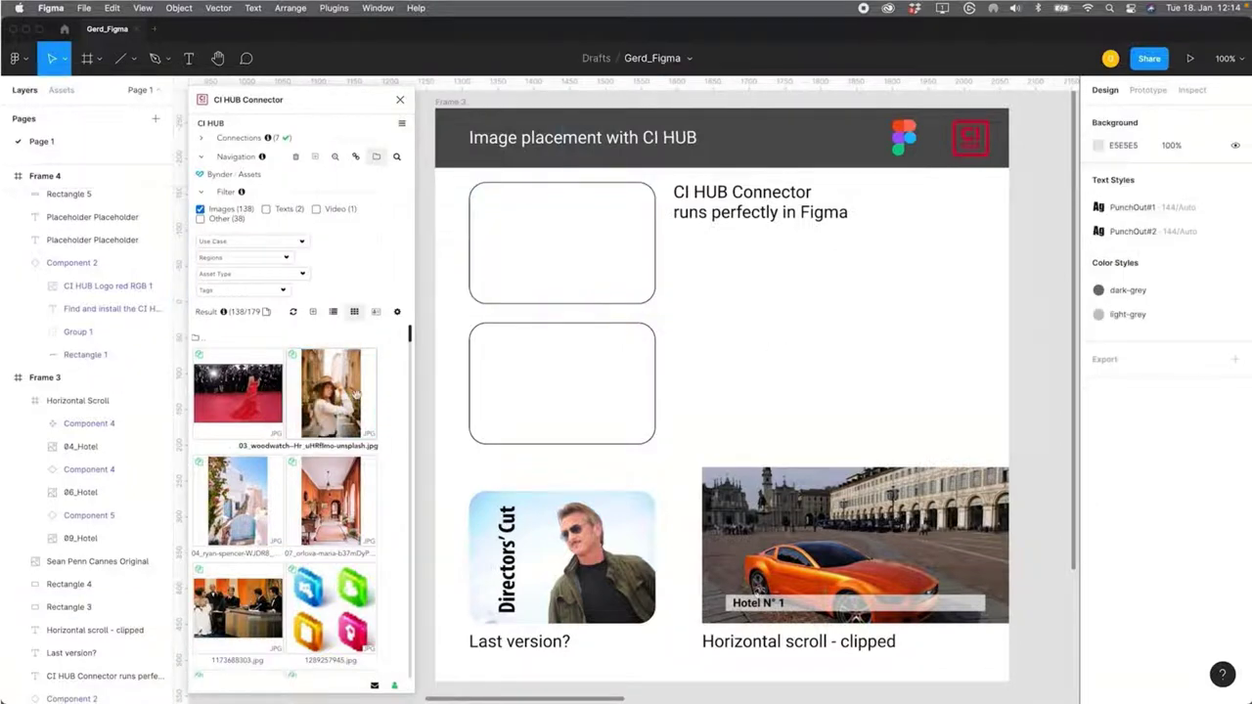
# - Place the 03_woodwatch image beneath the "runs perfectly in Figma" text at about 279 × 183
pyautogui.rightClick(320, 399)
pyautogui.click(320, 399)
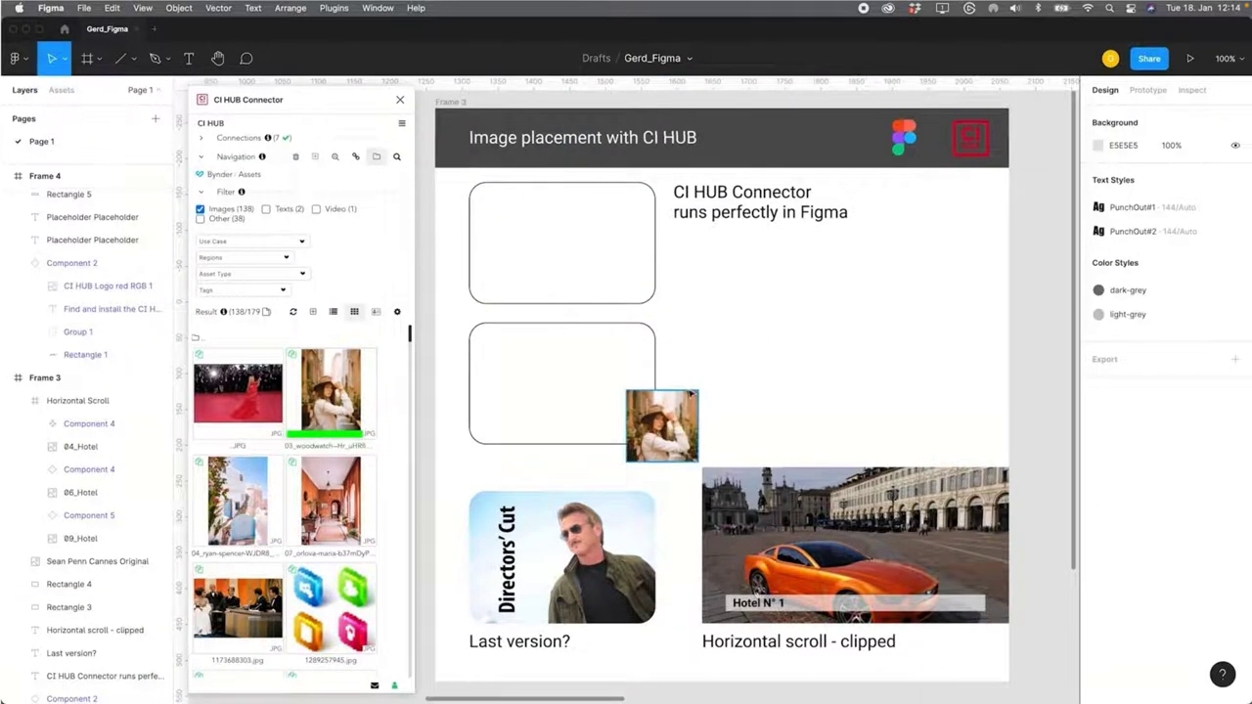
pyautogui.click(723, 262)
pyautogui.moveTo(794, 330); pyautogui.dragTo(922, 390)
pyautogui.click(676, 316)
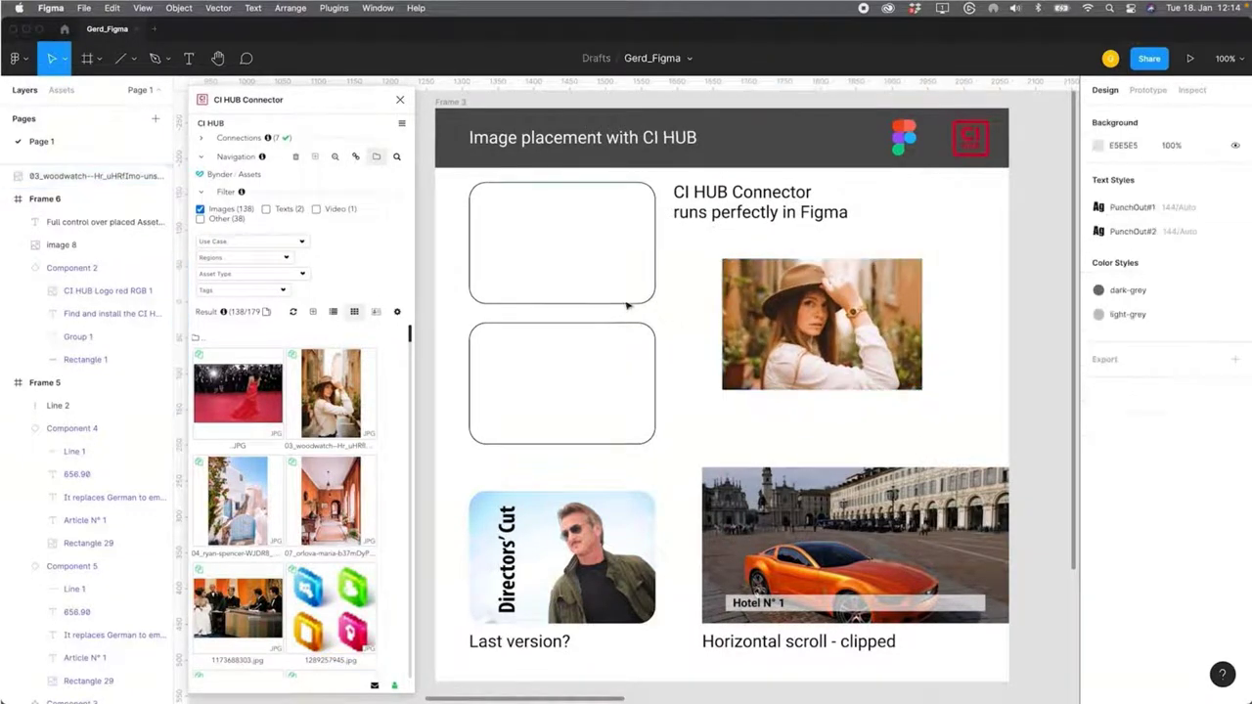
# - Add the 03_woodwatch image as a fill to the empty upper rounded rectangle
pyautogui.click(602, 304)
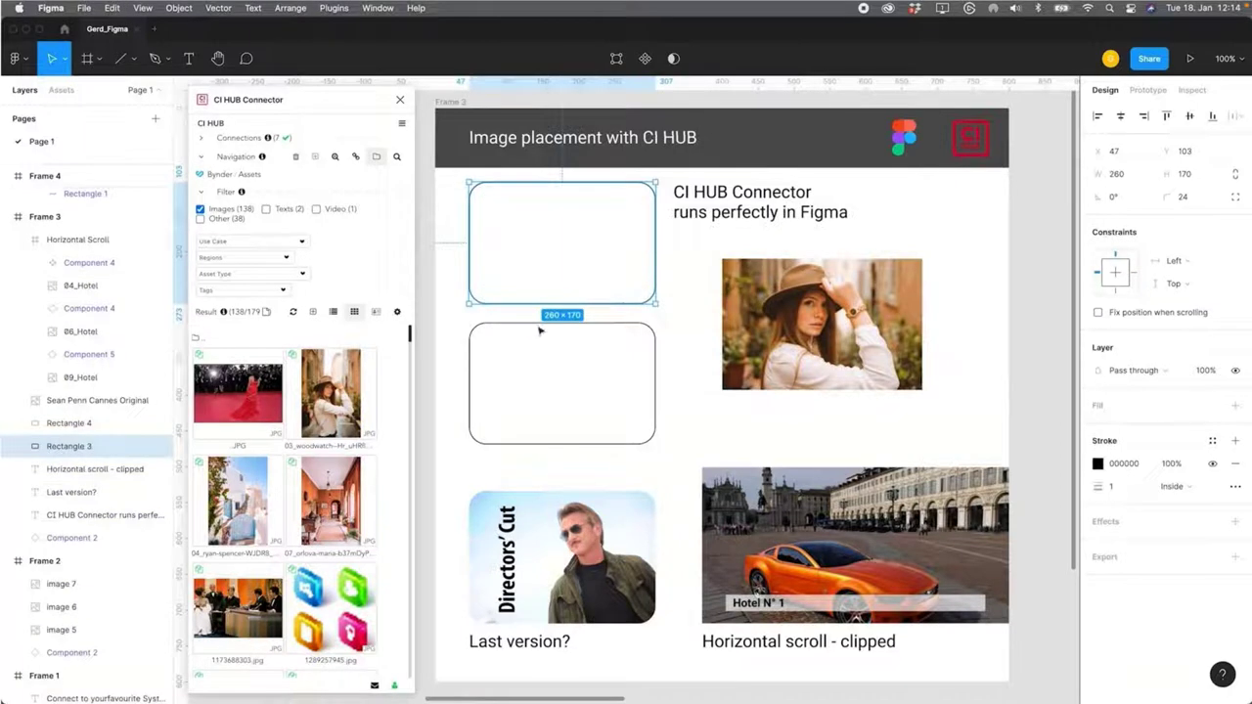
pyautogui.rightClick(265, 386)
pyautogui.click(313, 403)
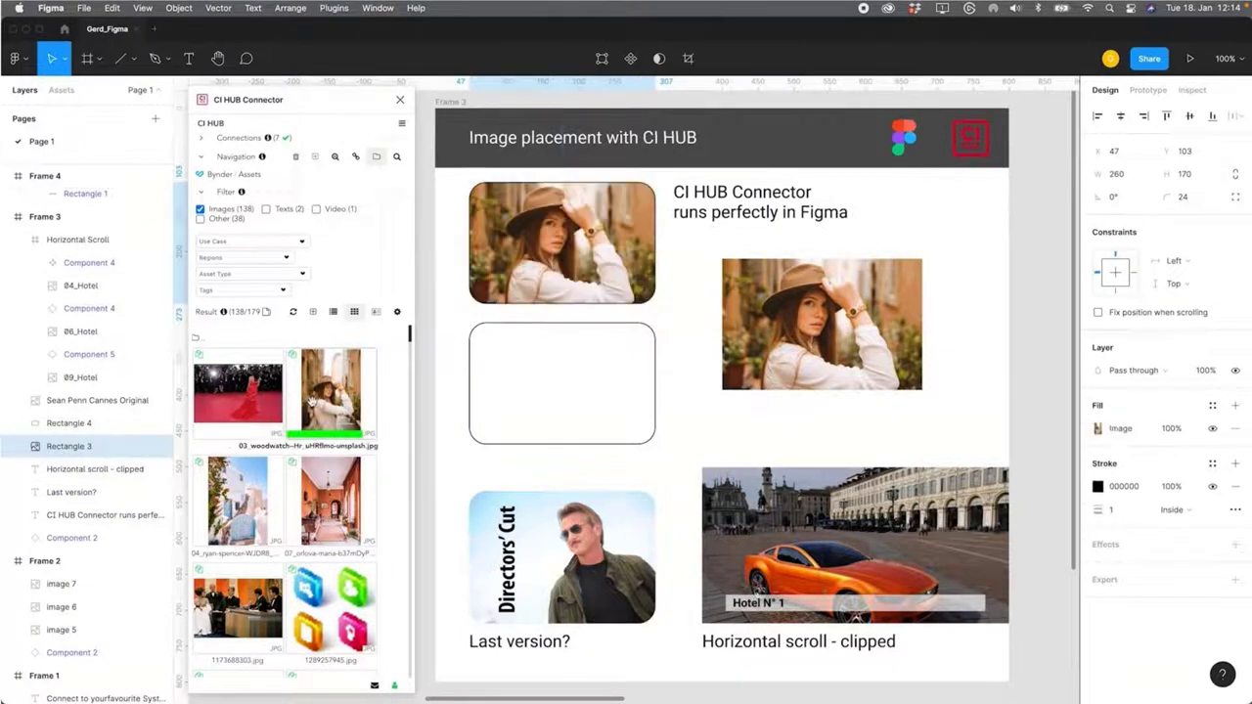
# - Add the Bynder photo of the white village stairway as a fill to the lower empty rounded rectangle, then deselect it
pyautogui.click(494, 442)
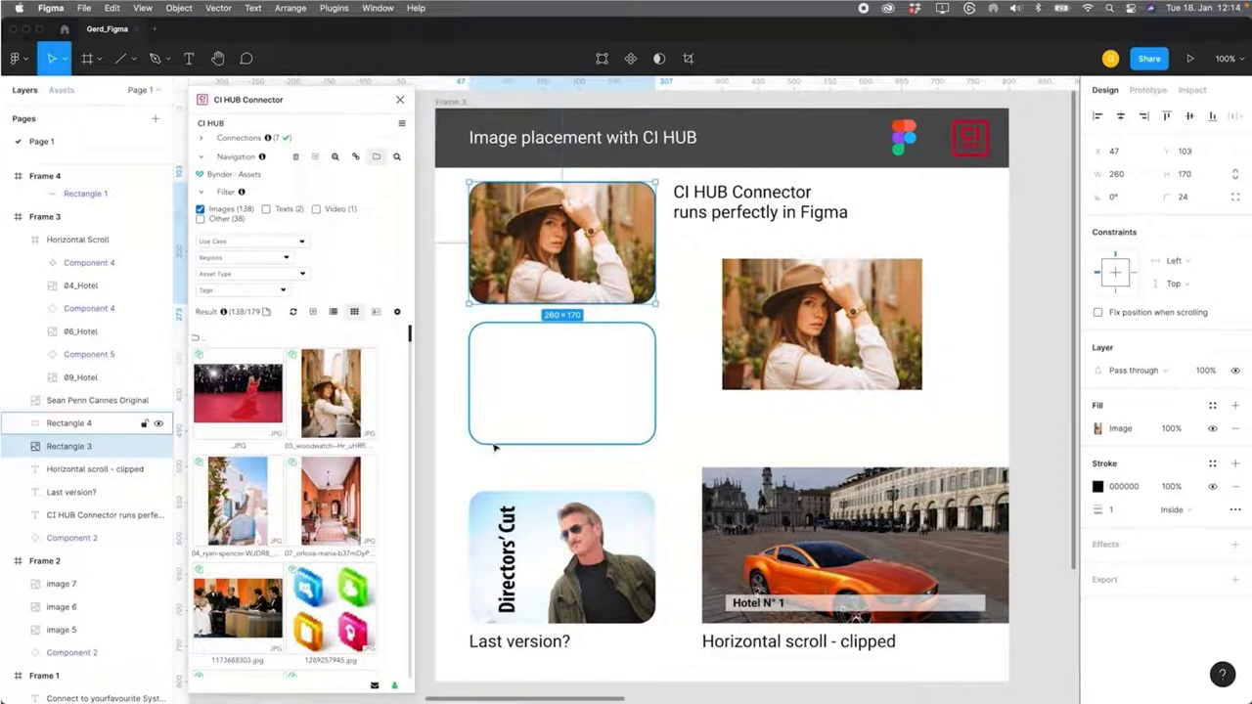
pyautogui.scroll(-1, 235, 507)
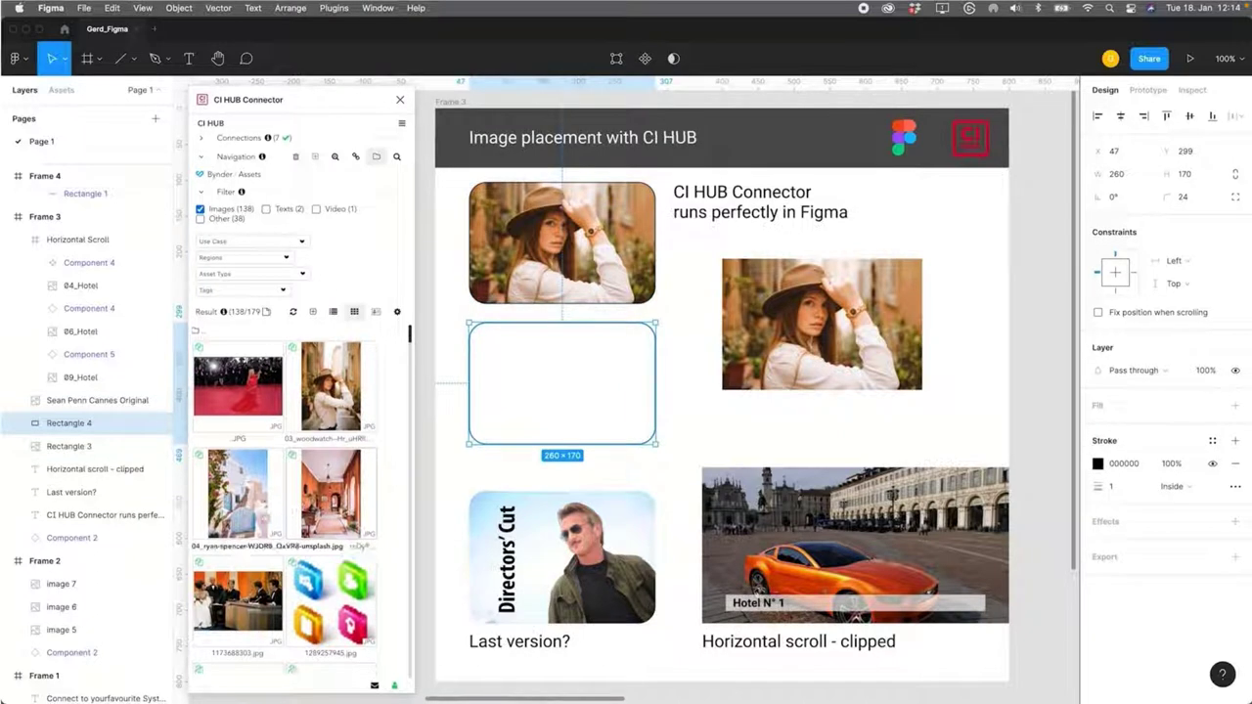
pyautogui.rightClick(235, 506)
pyautogui.click(274, 467)
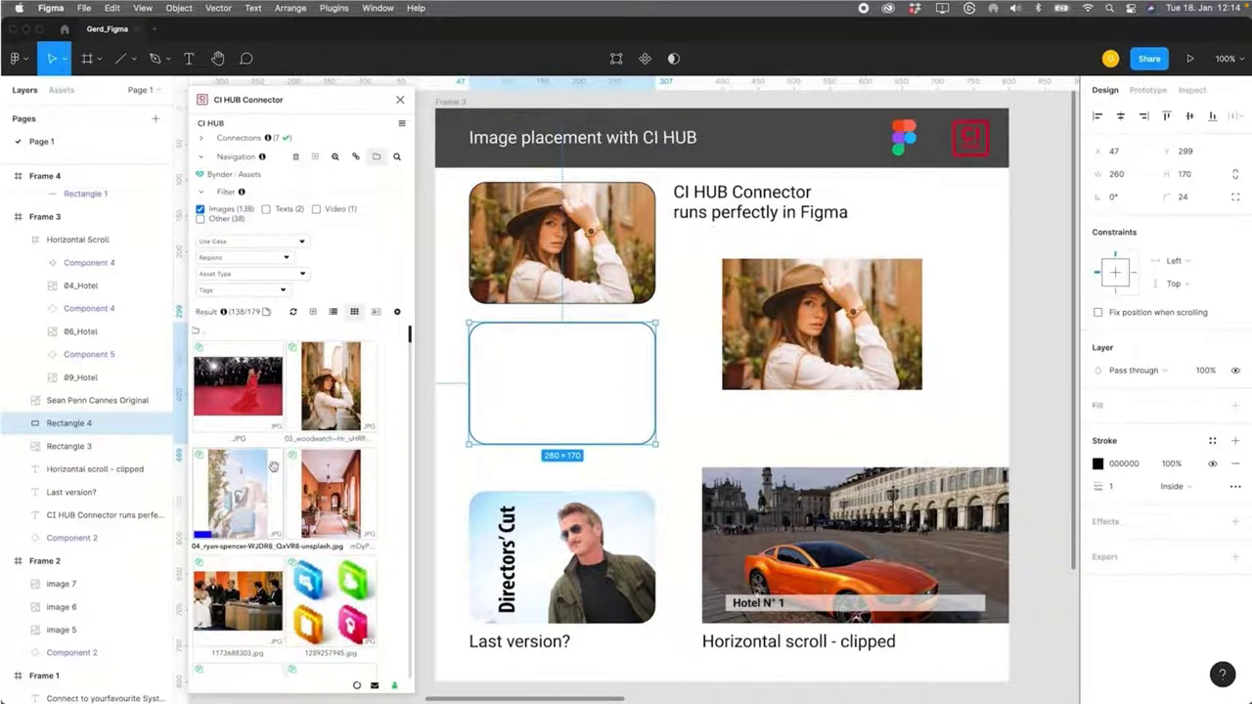
pyautogui.click(669, 471)
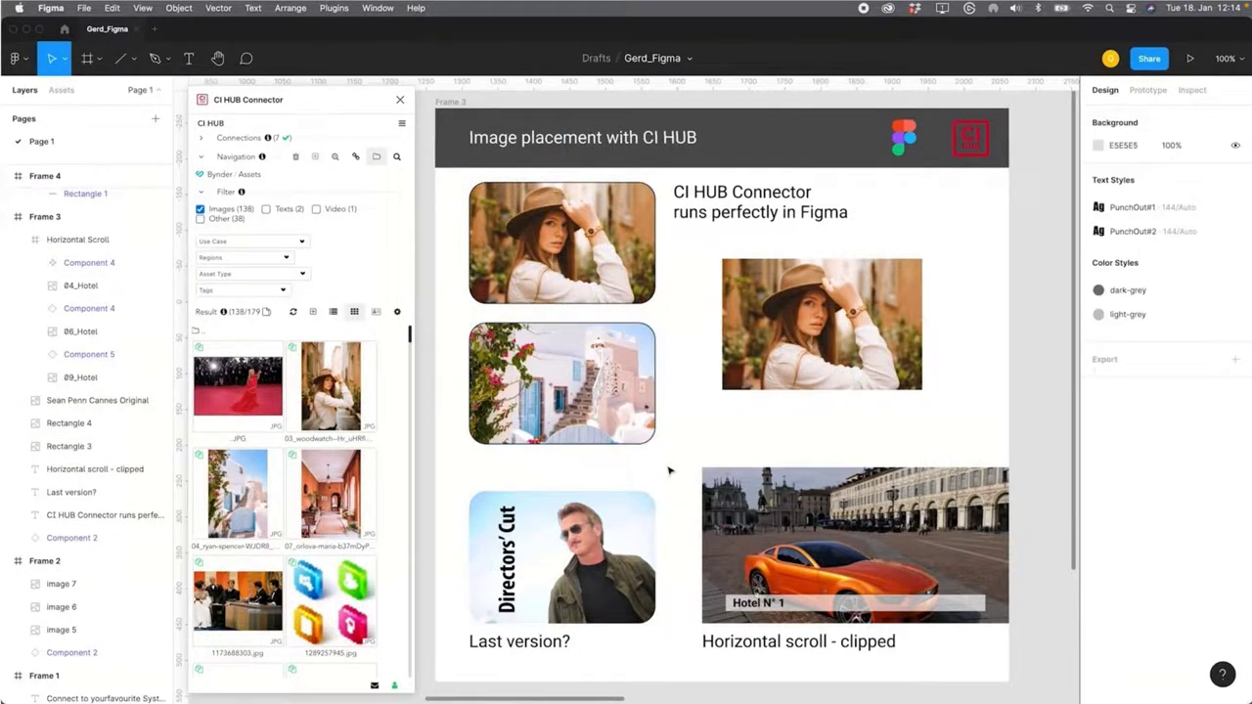
# - Replace the freely placed 03_woodwatch image with the red carpet photo
pyautogui.click(800, 313)
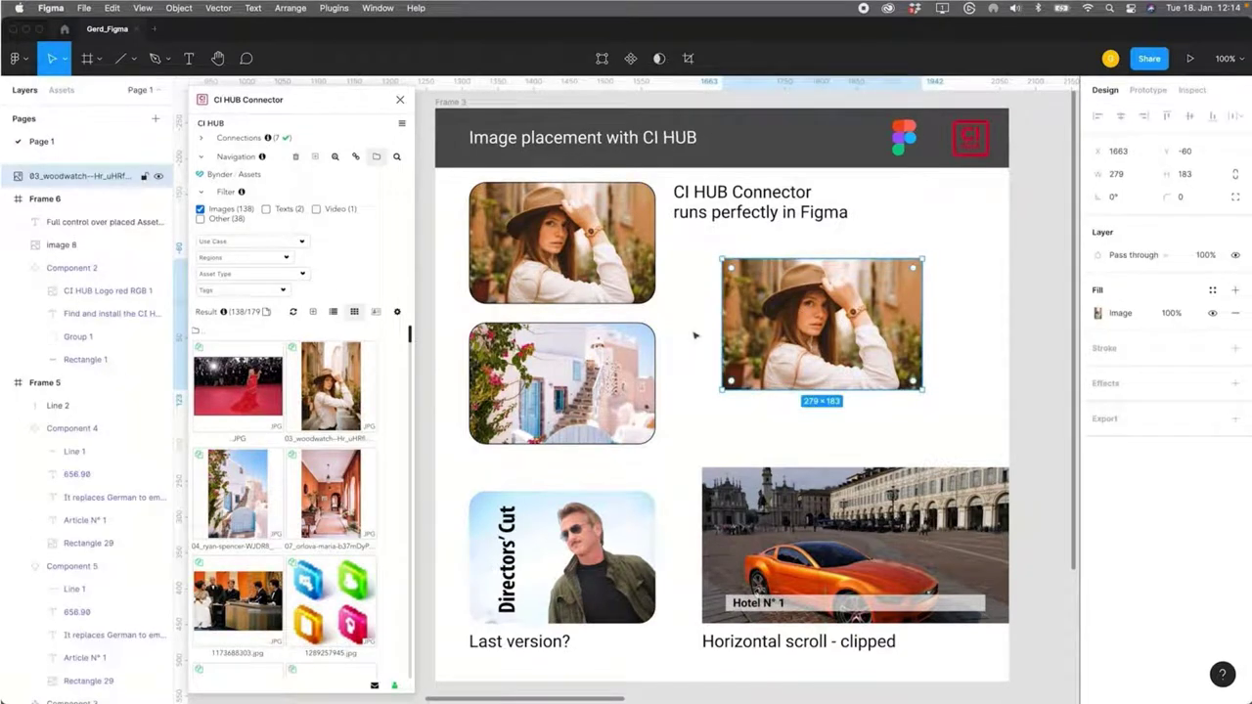
pyautogui.rightClick(254, 392)
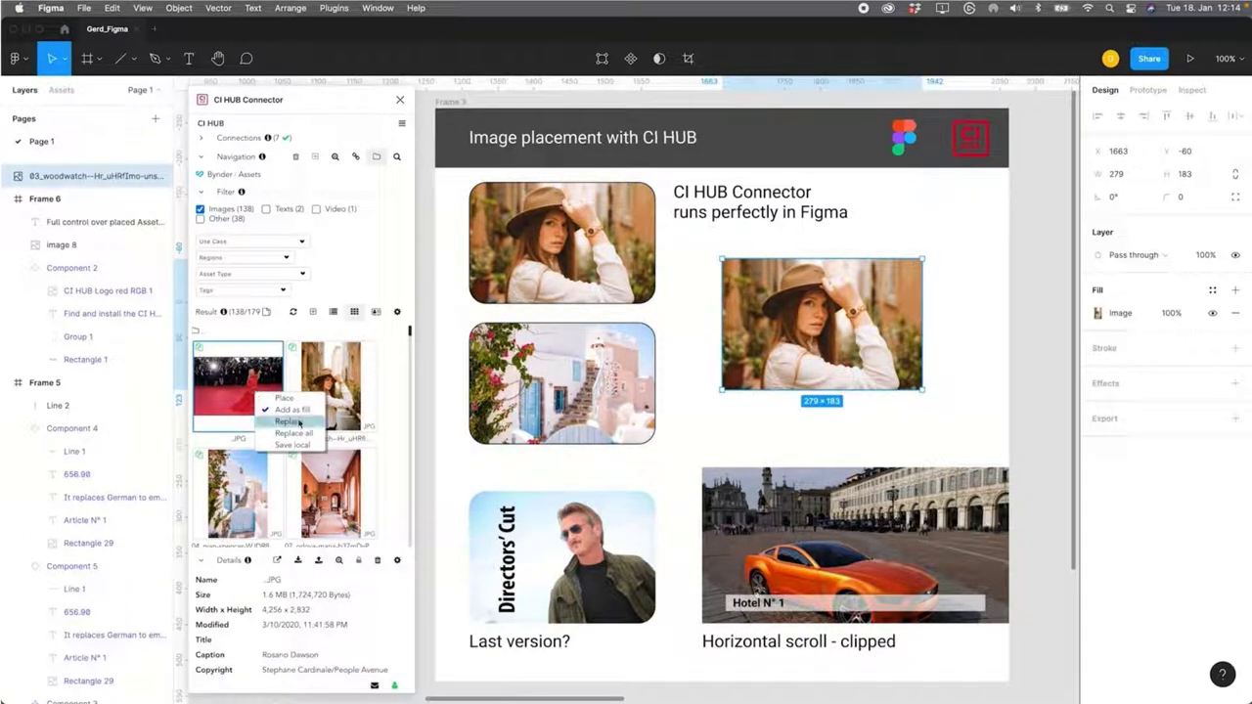
pyautogui.click(290, 421)
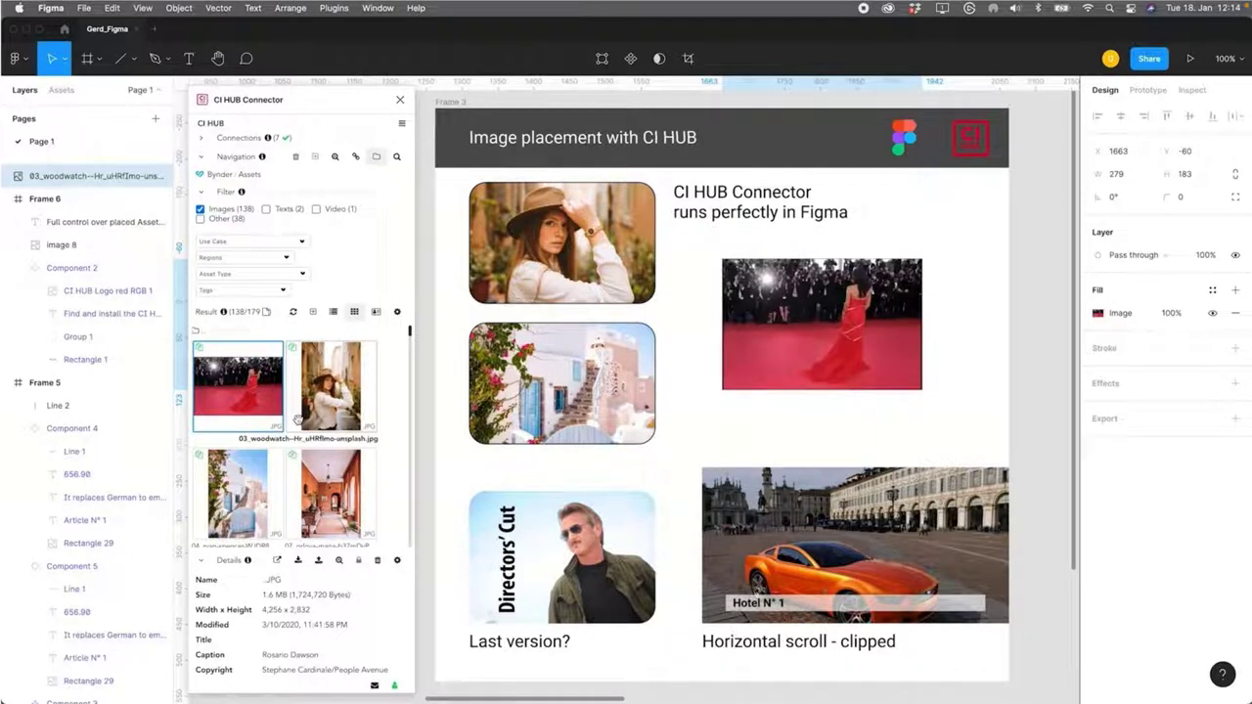
# - Collapse the image details and replace the placed red carpet photo with the 03_woodwatch image
pyautogui.click(333, 406)
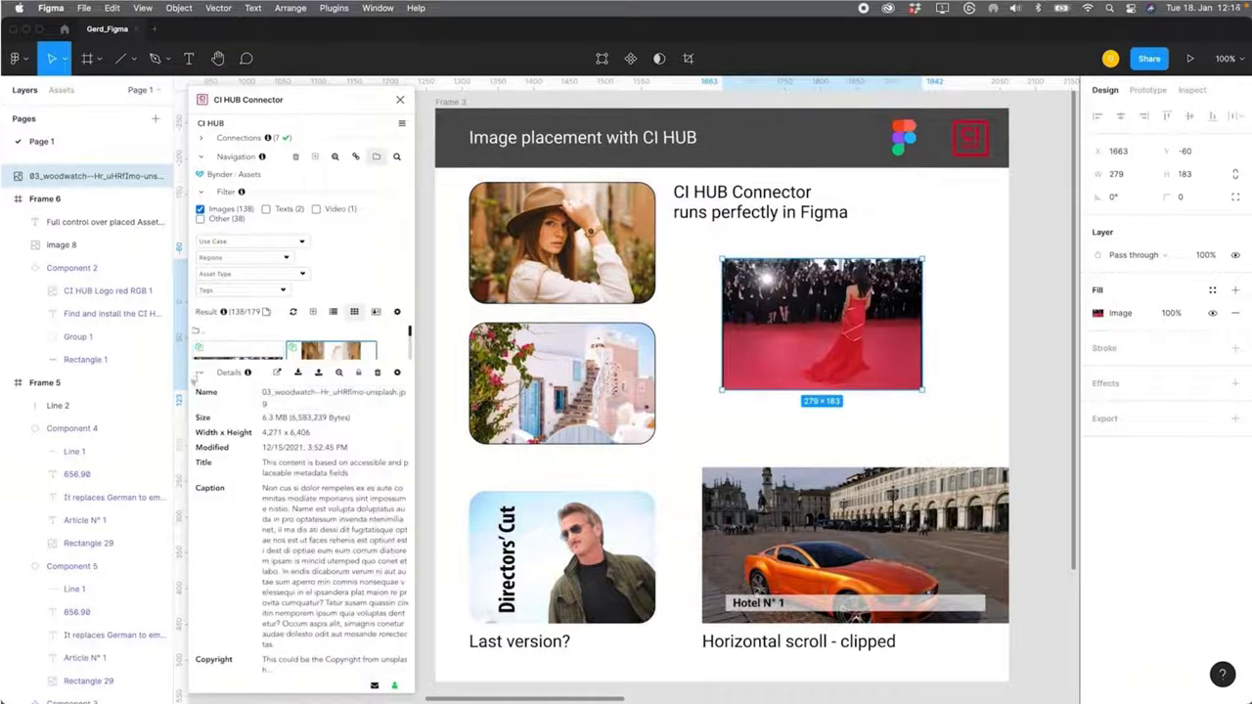
pyautogui.click(204, 376)
pyautogui.rightClick(293, 377)
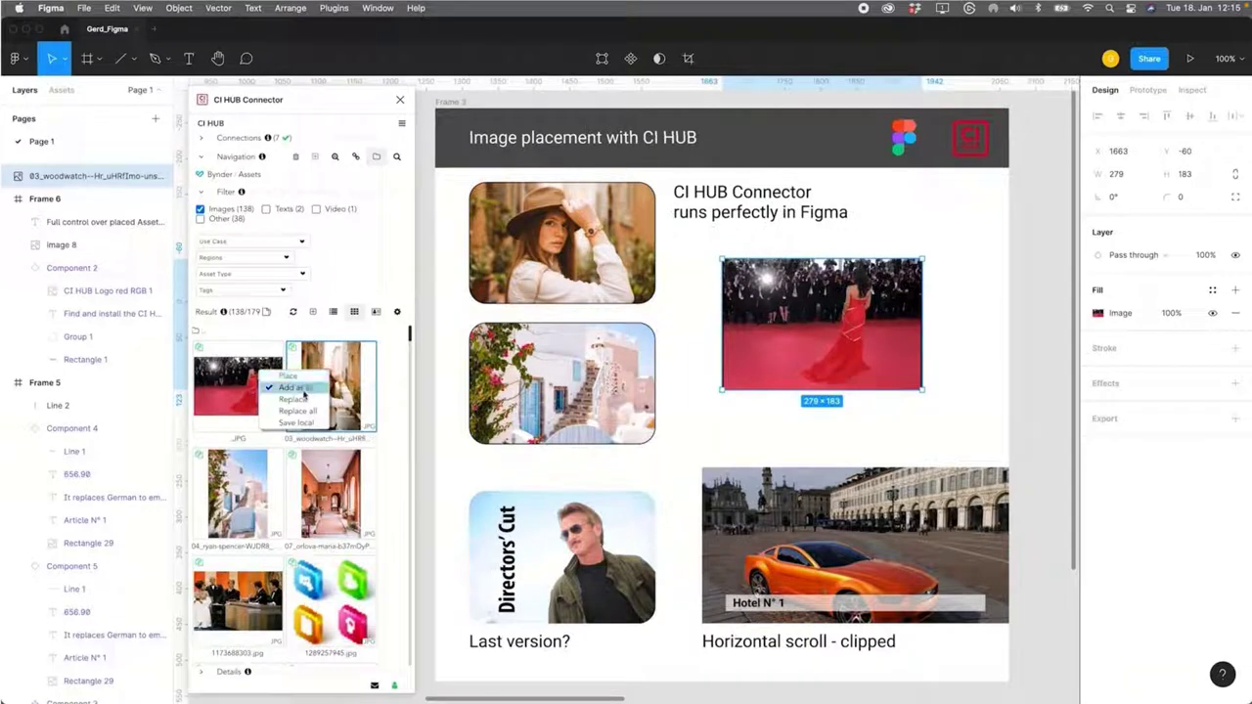
pyautogui.click(297, 397)
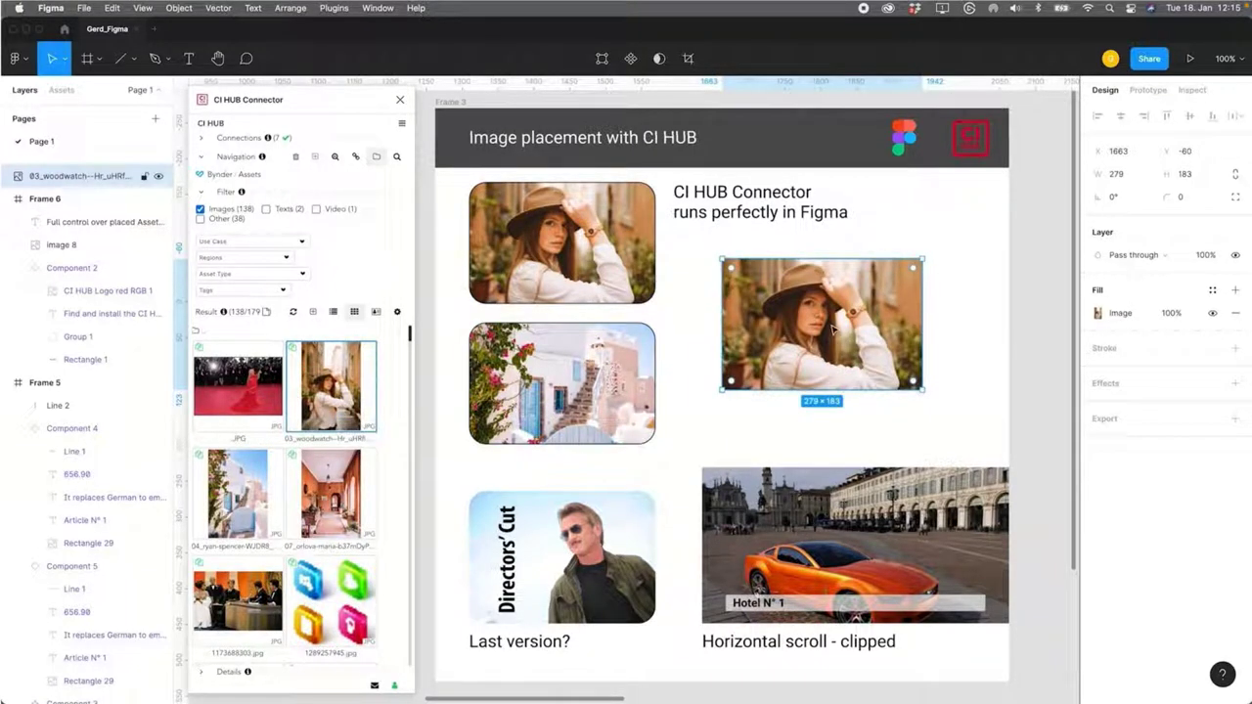
# - Replace all occurrences of the image in the upper rounded rectangle with the orange hallway photo
pyautogui.click(638, 299)
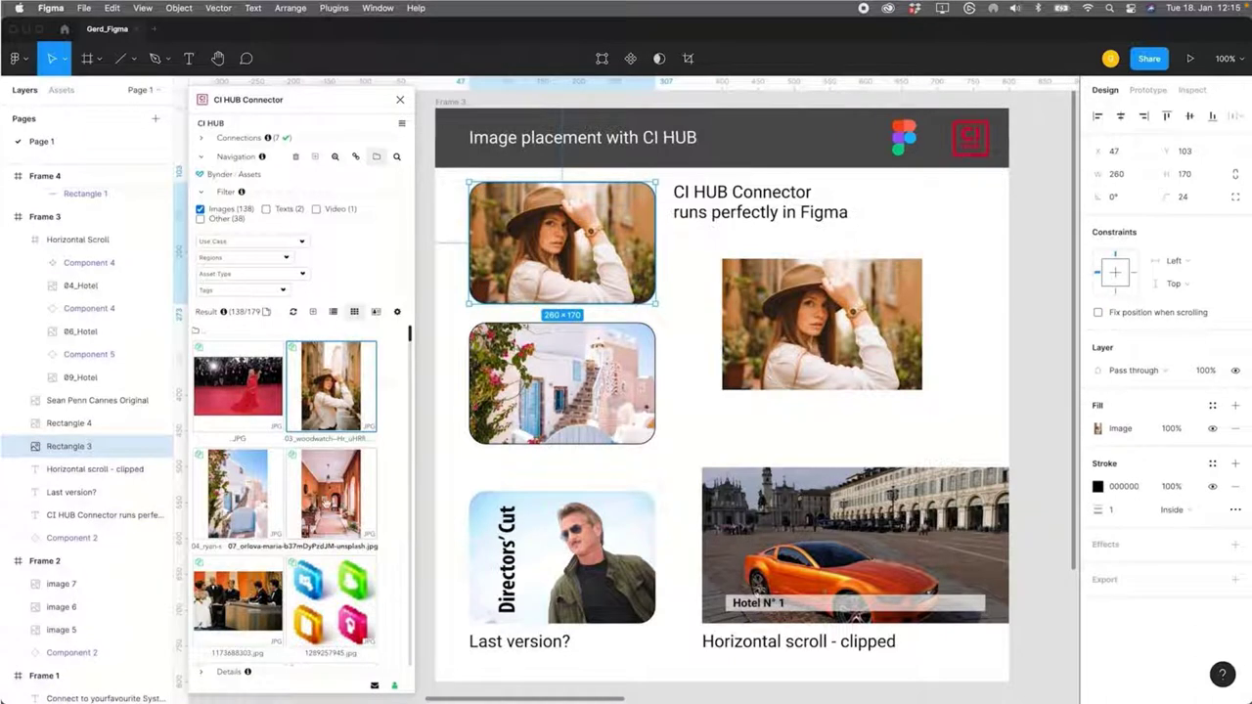
pyautogui.rightClick(320, 504)
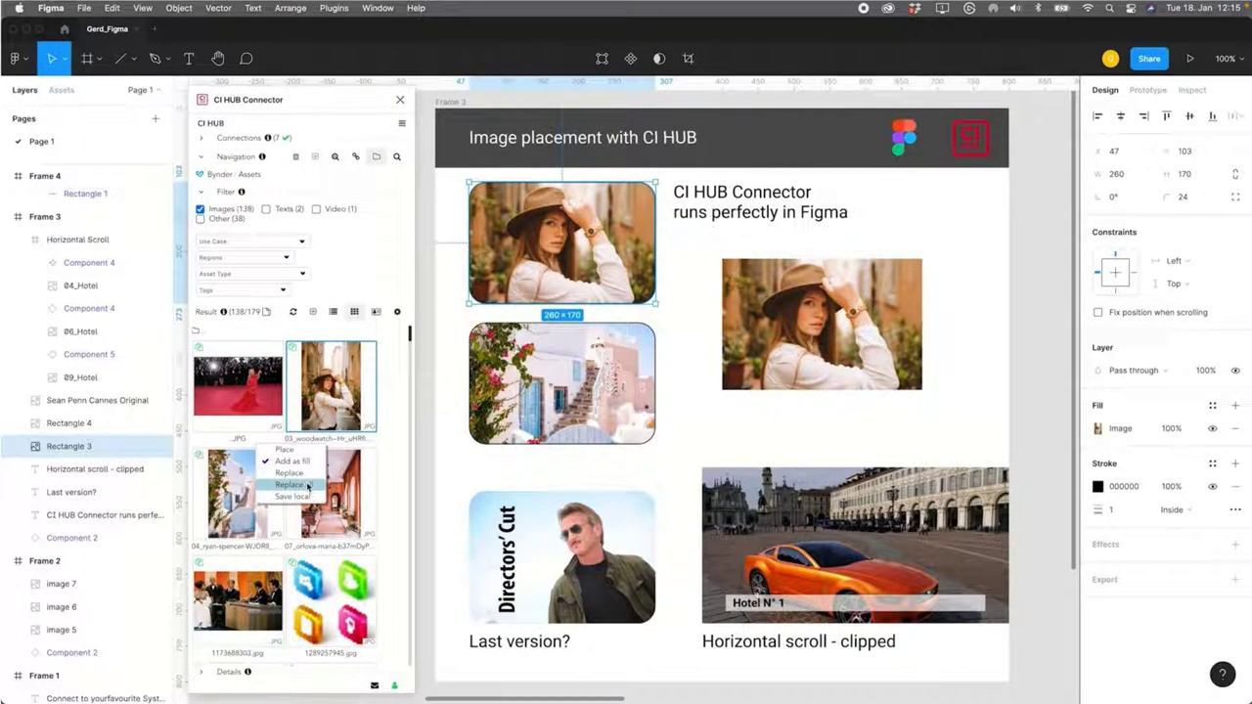
pyautogui.click(308, 486)
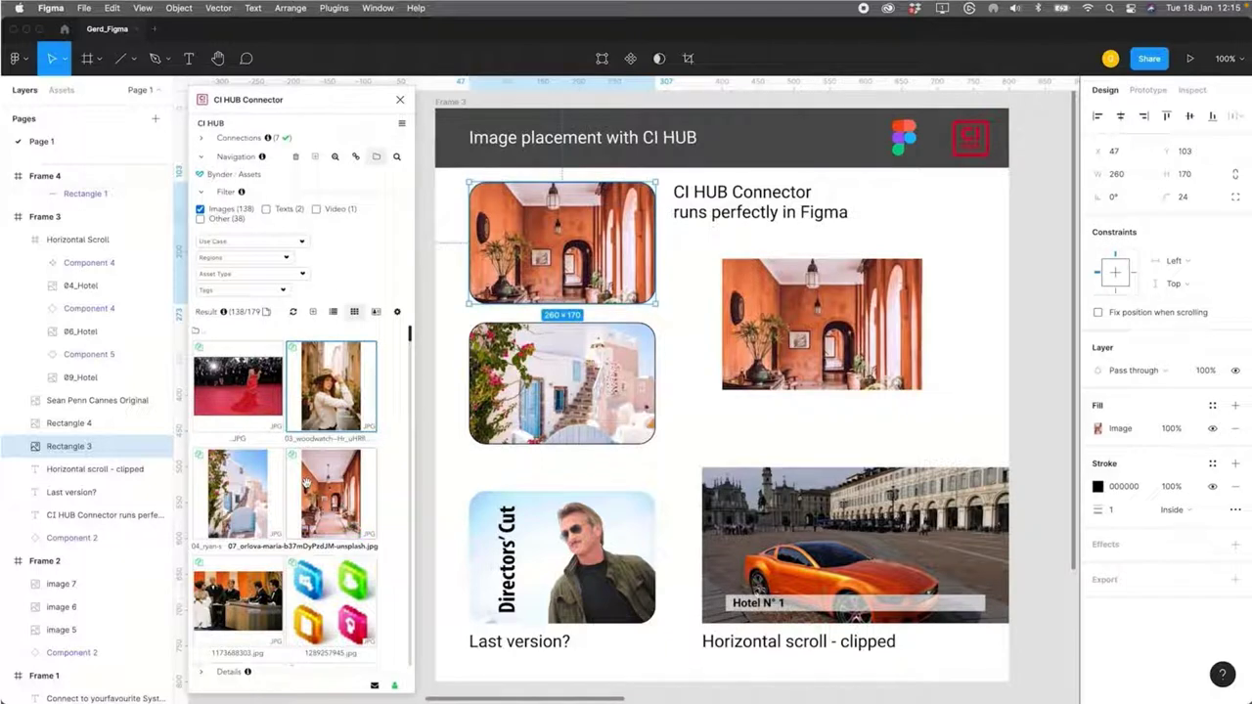
# - Select the "Directors' Cut" image, expand its entry in Links and check the status of all linked assets
pyautogui.click(473, 594)
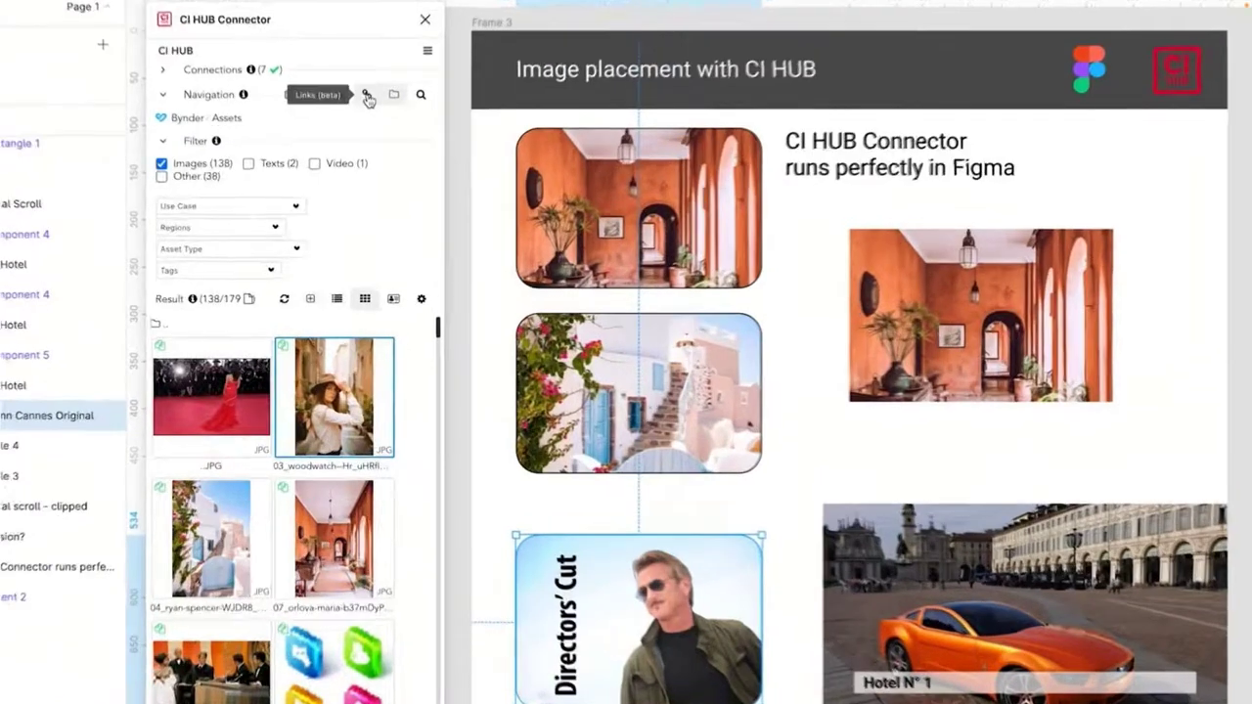
pyautogui.click(355, 157)
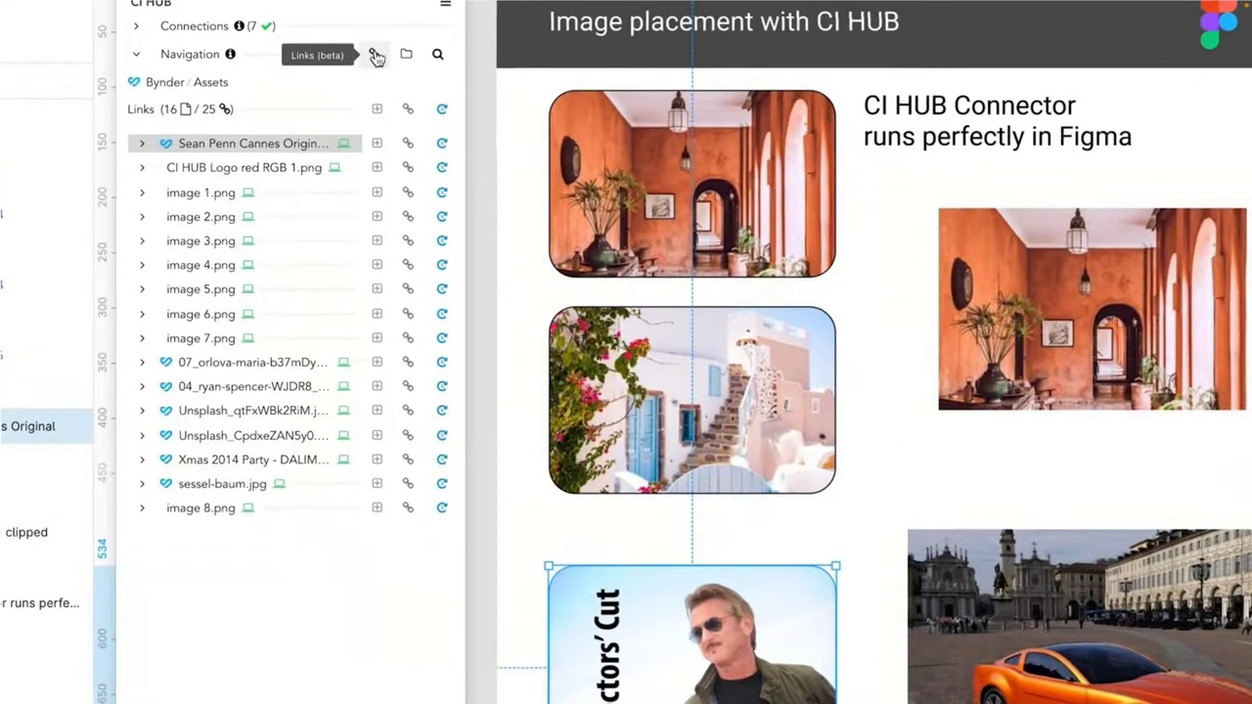
pyautogui.click(143, 146)
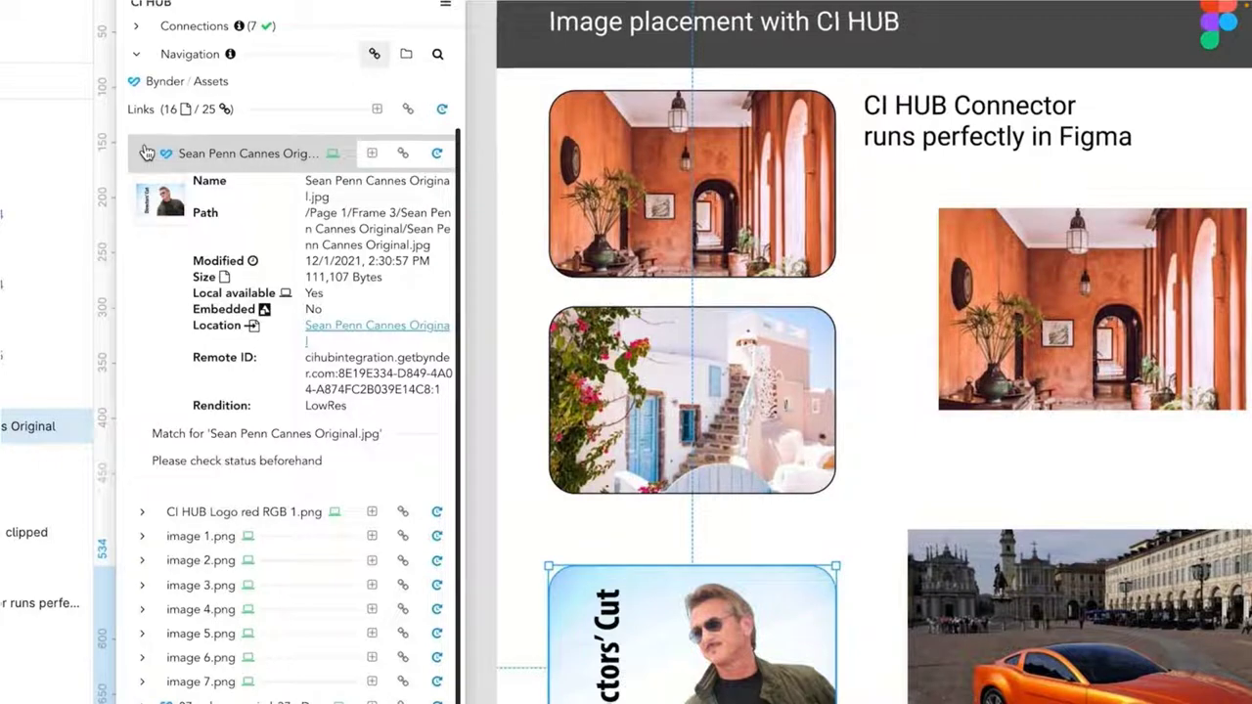
pyautogui.click(443, 115)
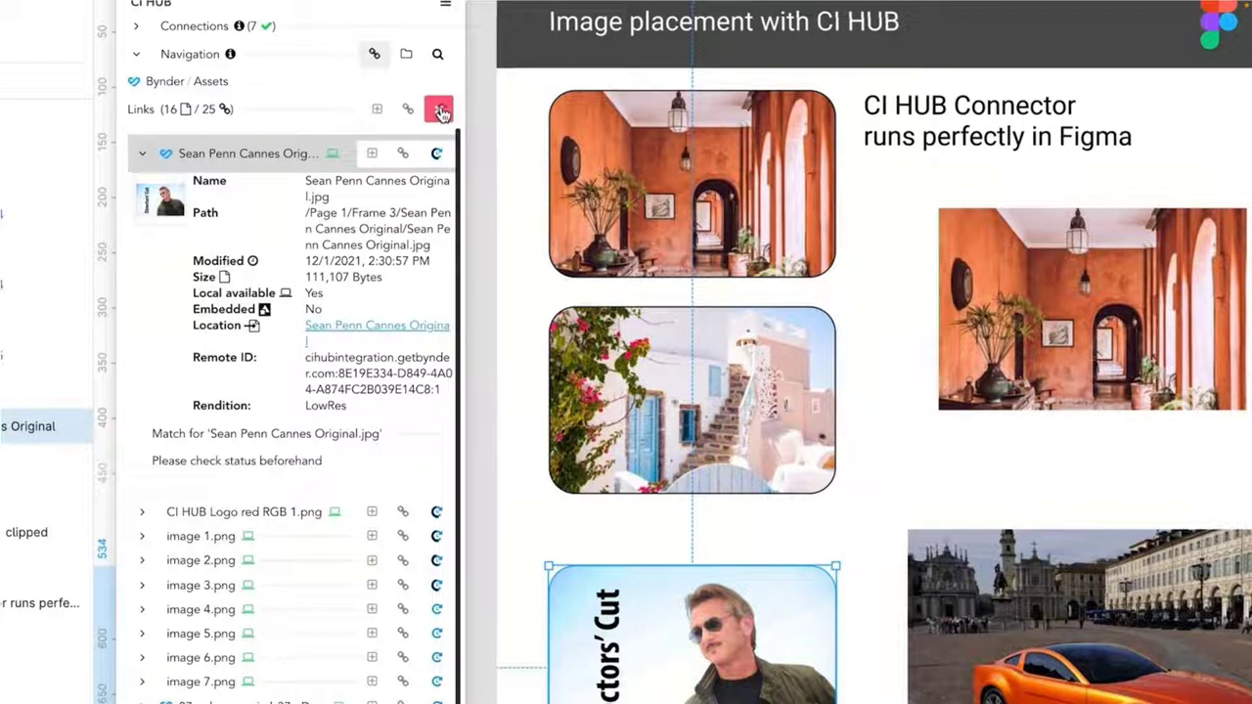
pyautogui.moveTo(348, 155)
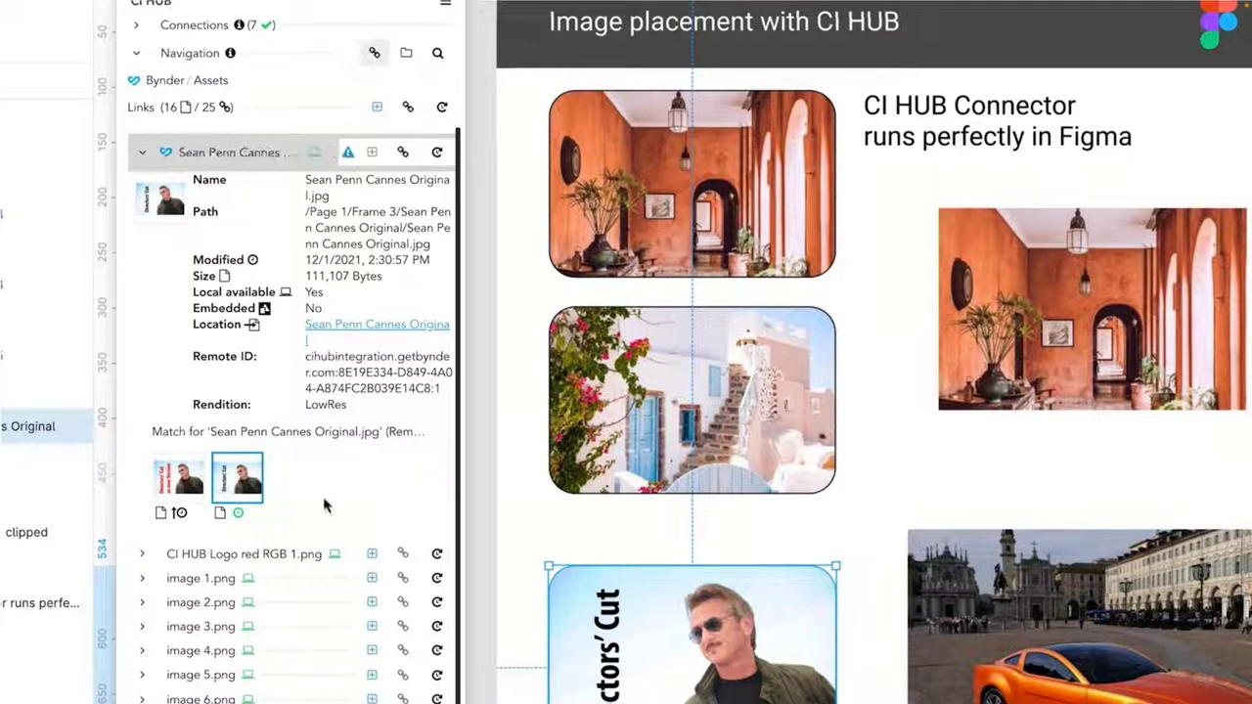
# - Relink the "Directors' Cut" image to the matching asset with the red lettering, using the small conversion
pyautogui.moveTo(249, 492)
pyautogui.click(170, 483)
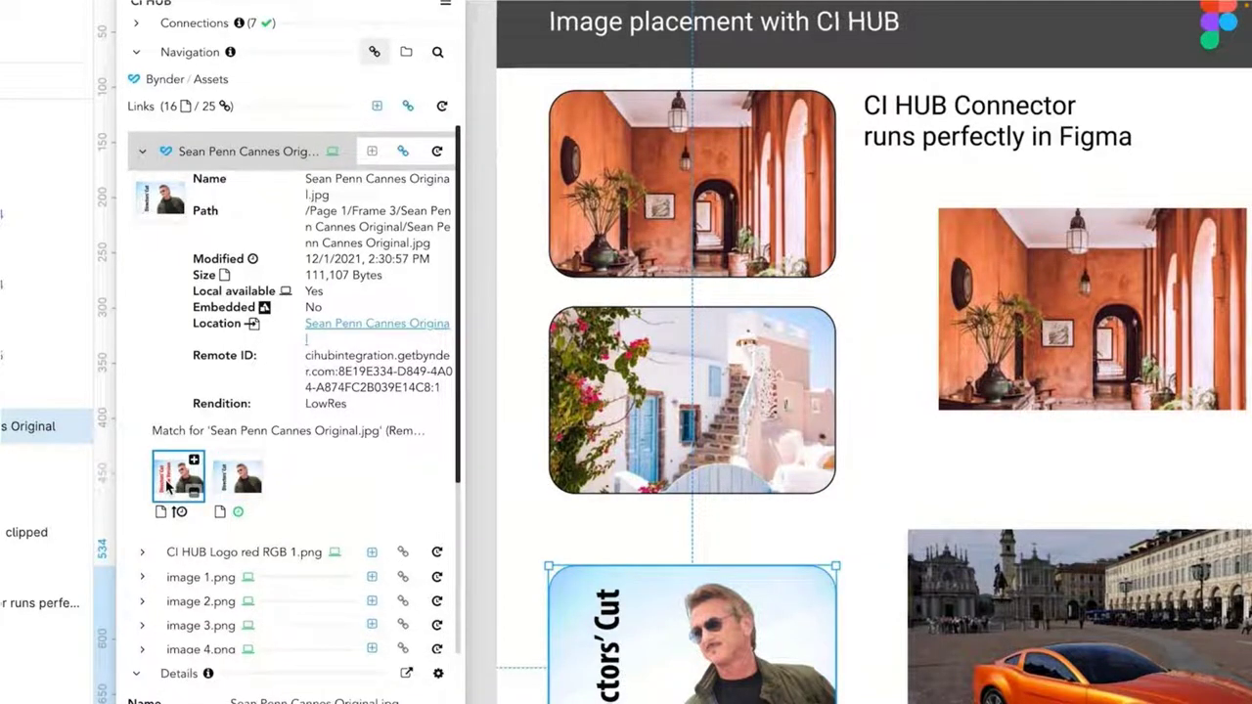
pyautogui.click(403, 153)
pyautogui.click(315, 307)
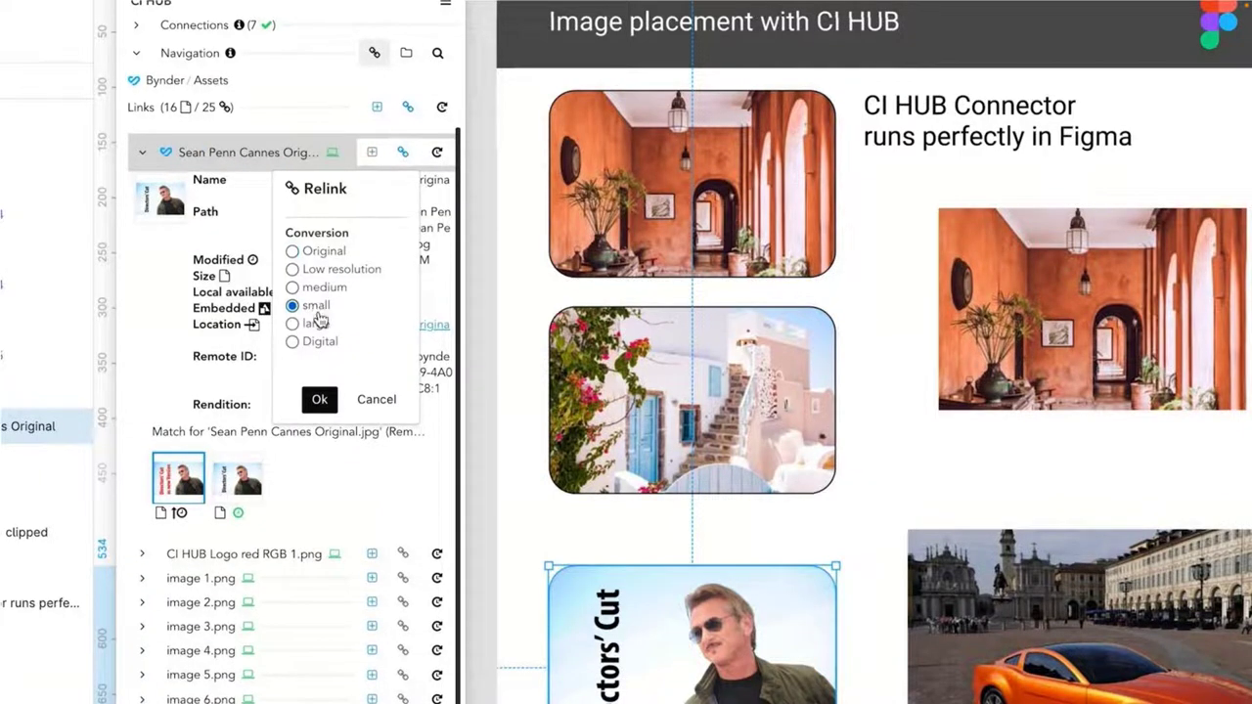
pyautogui.click(319, 399)
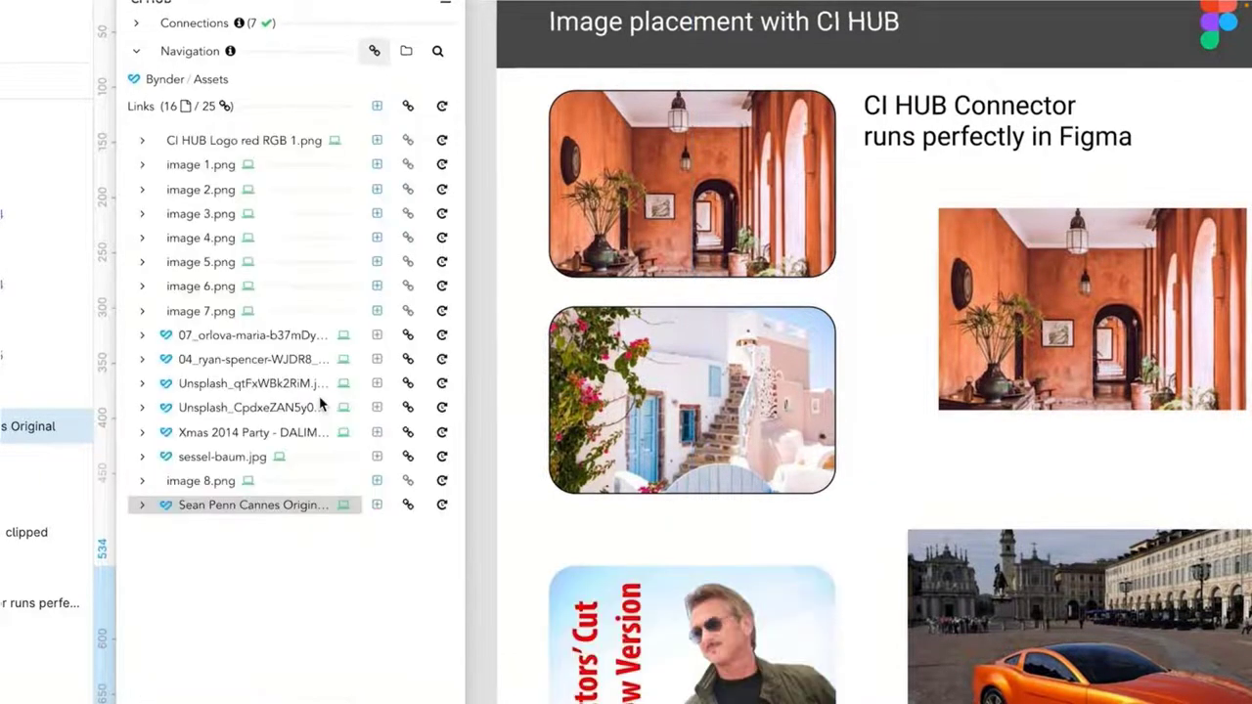
pyautogui.click(623, 650)
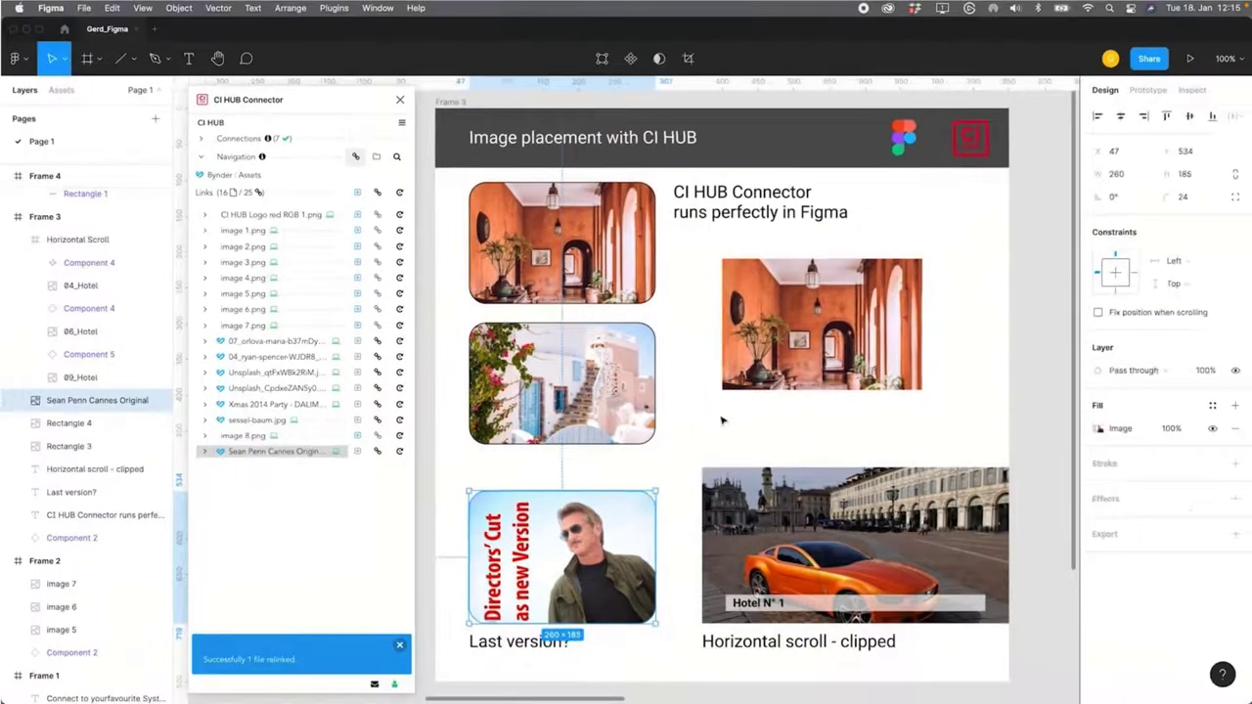
pyautogui.click(760, 428)
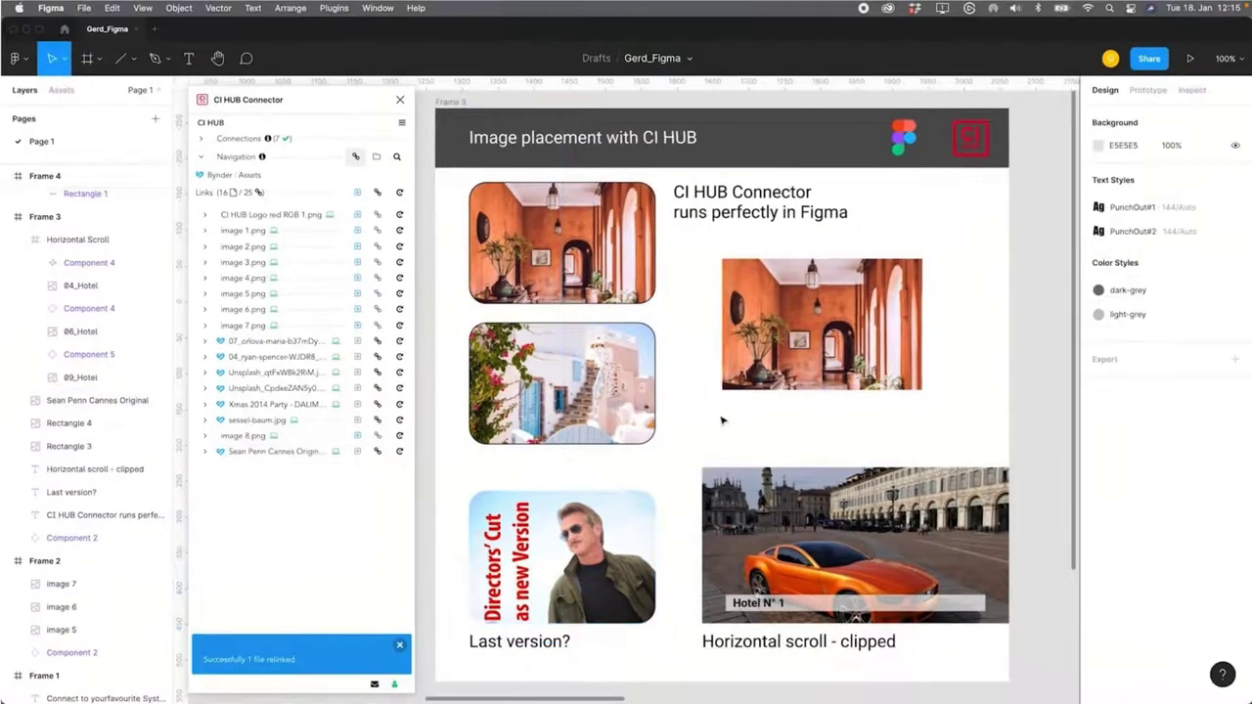
pyautogui.hscroll(3, 760, 427)
pyautogui.hscroll(-3, 721, 419)
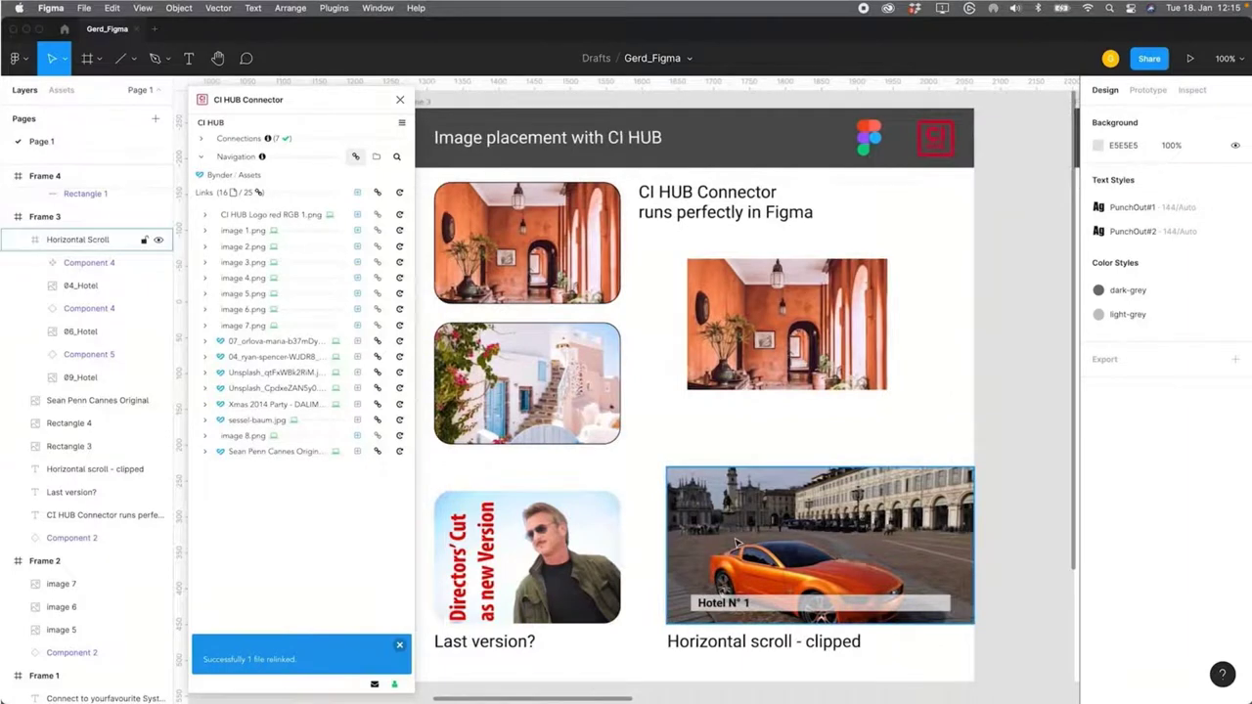
pyautogui.click(739, 543)
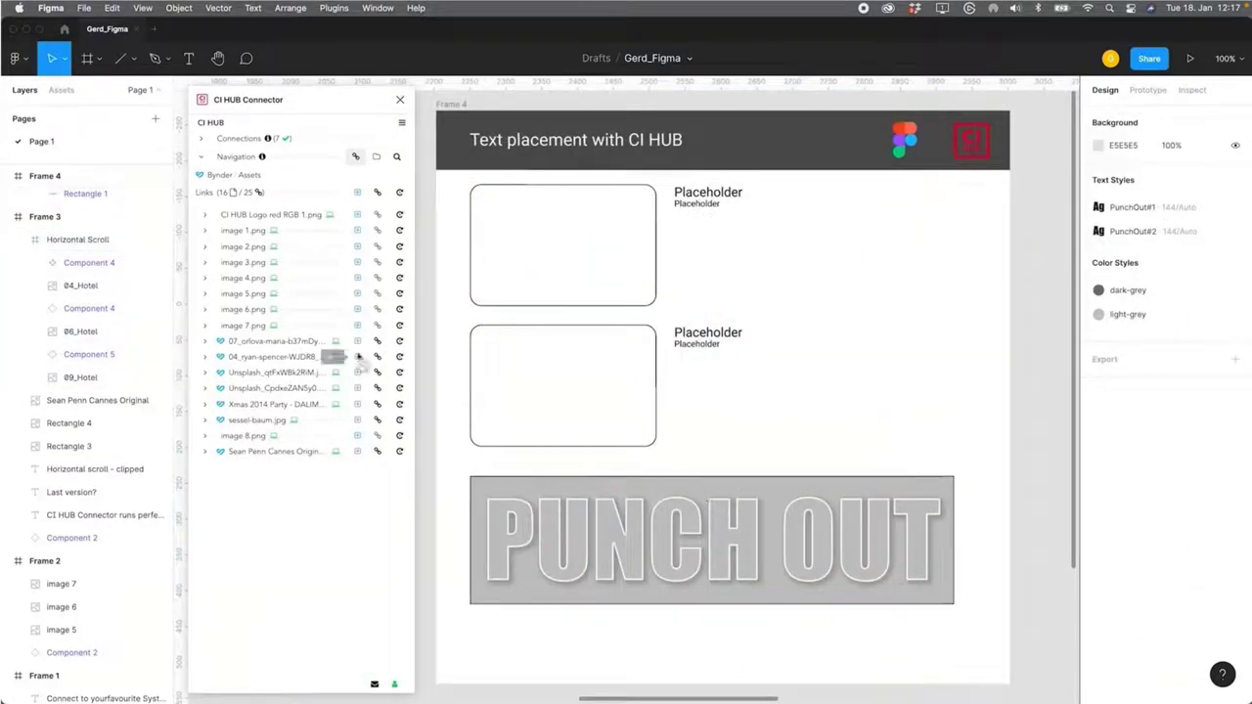
# - Return to folder navigation, collapse the details and fill the upper empty rectangle in Frame 4 with the 03_woodwatch image
pyautogui.click(376, 157)
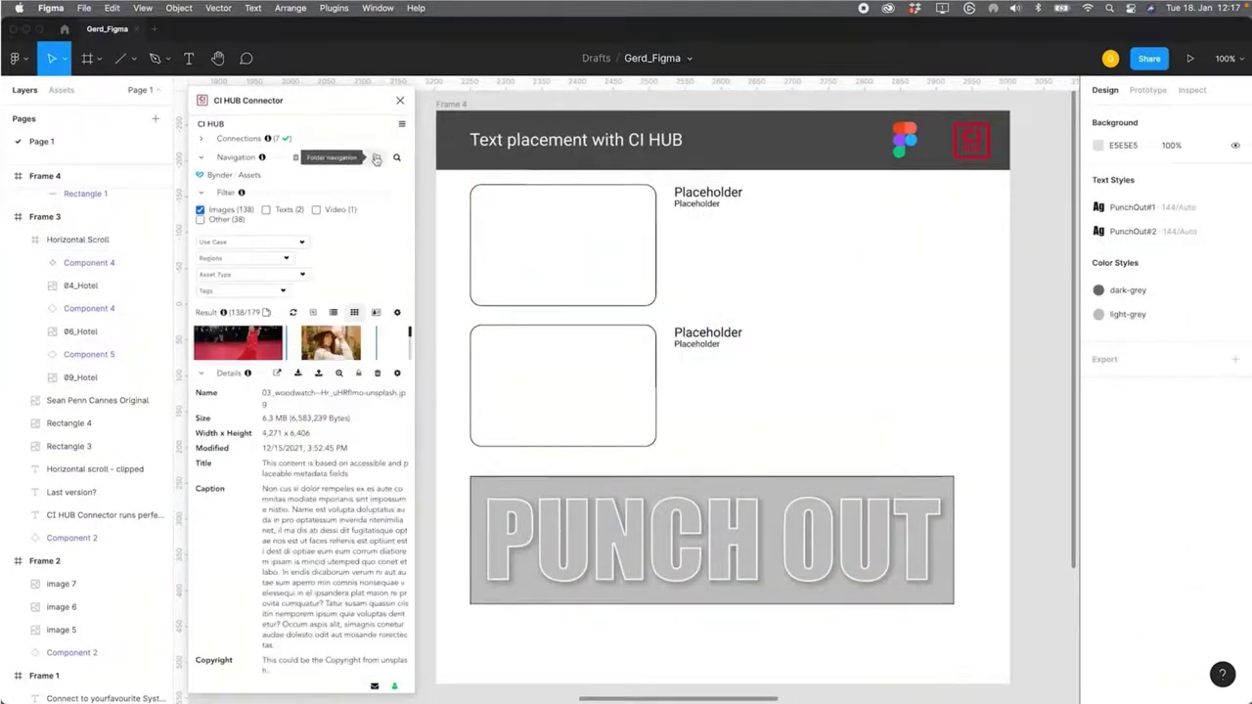
pyautogui.click(201, 374)
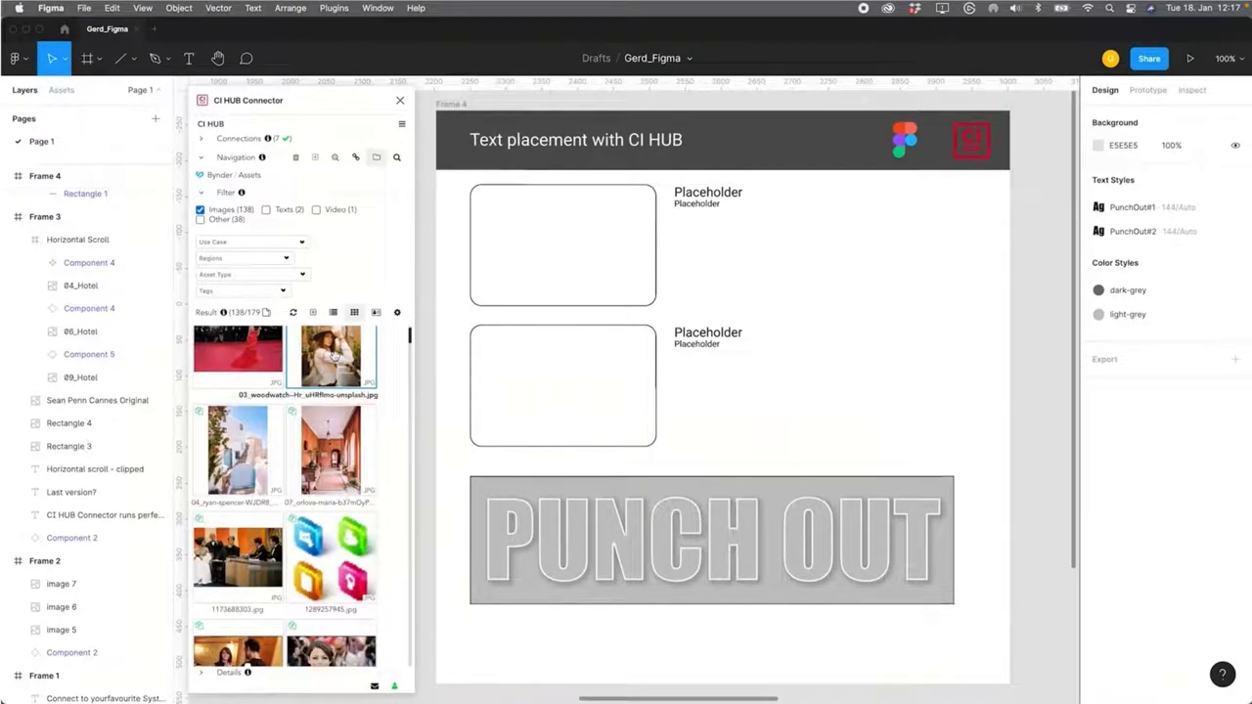
pyautogui.click(522, 305)
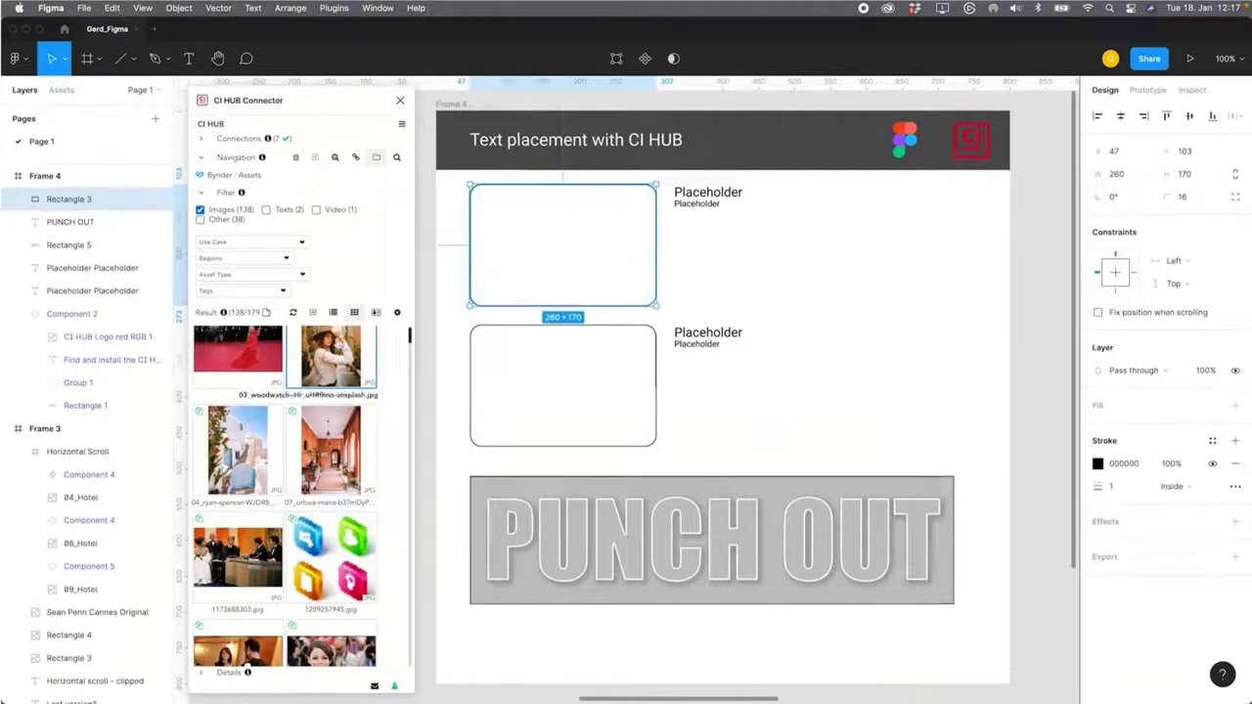
pyautogui.click(319, 362)
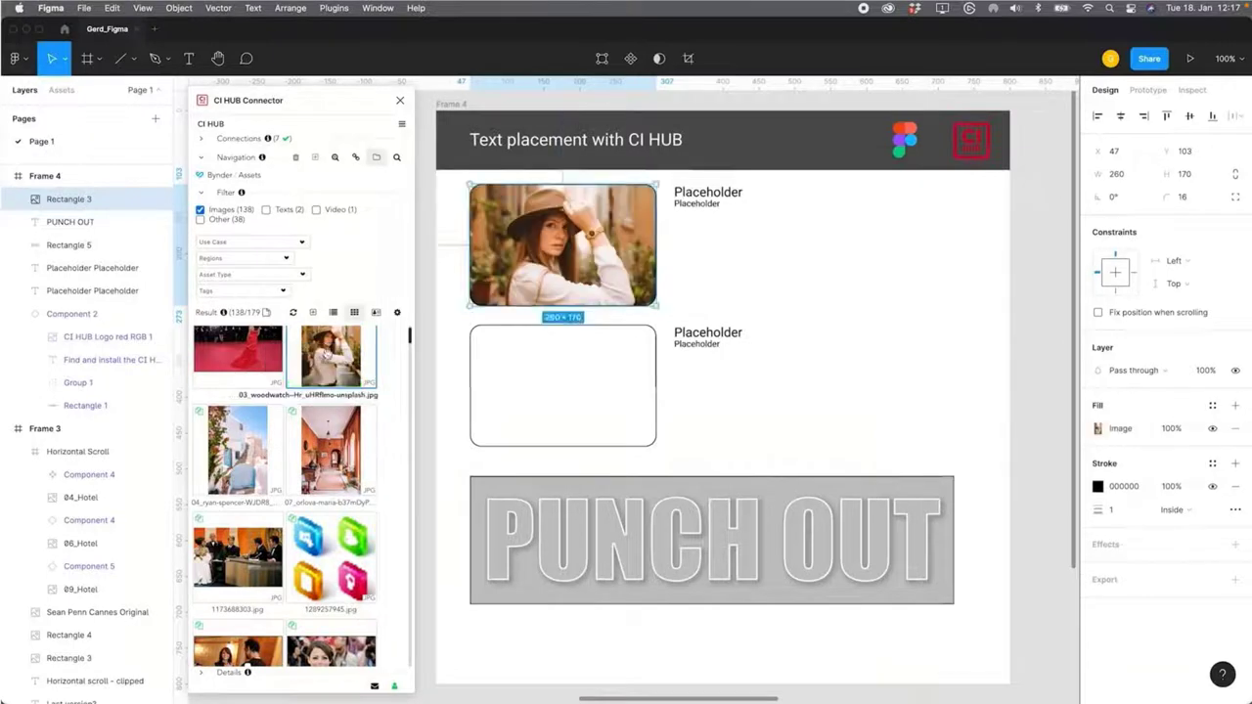
# - Open the 03_woodwatch image's metadata and replace the headline placeholder beside the filled rectangle with the Title text
pyautogui.doubleClick(323, 358)
pyautogui.scroll(-5, 332, 424)
pyautogui.click(717, 193)
pyautogui.doubleClick(717, 192)
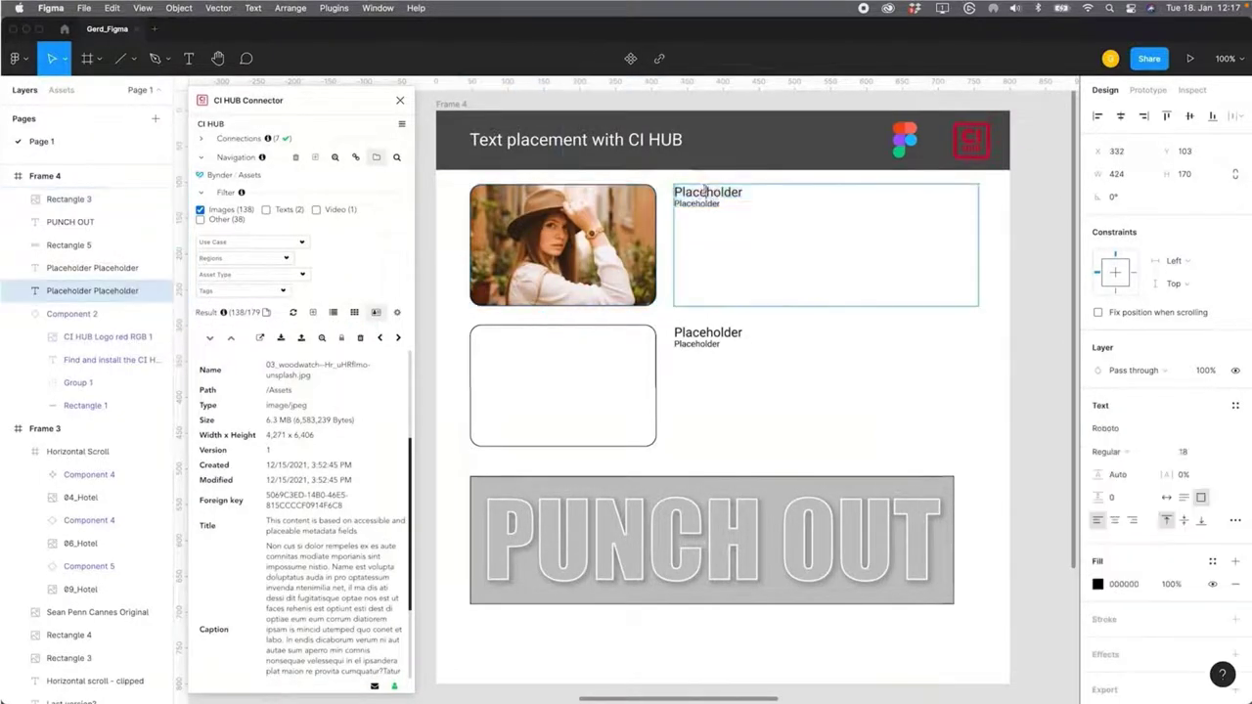
pyautogui.moveTo(744, 192); pyautogui.dragTo(669, 191)
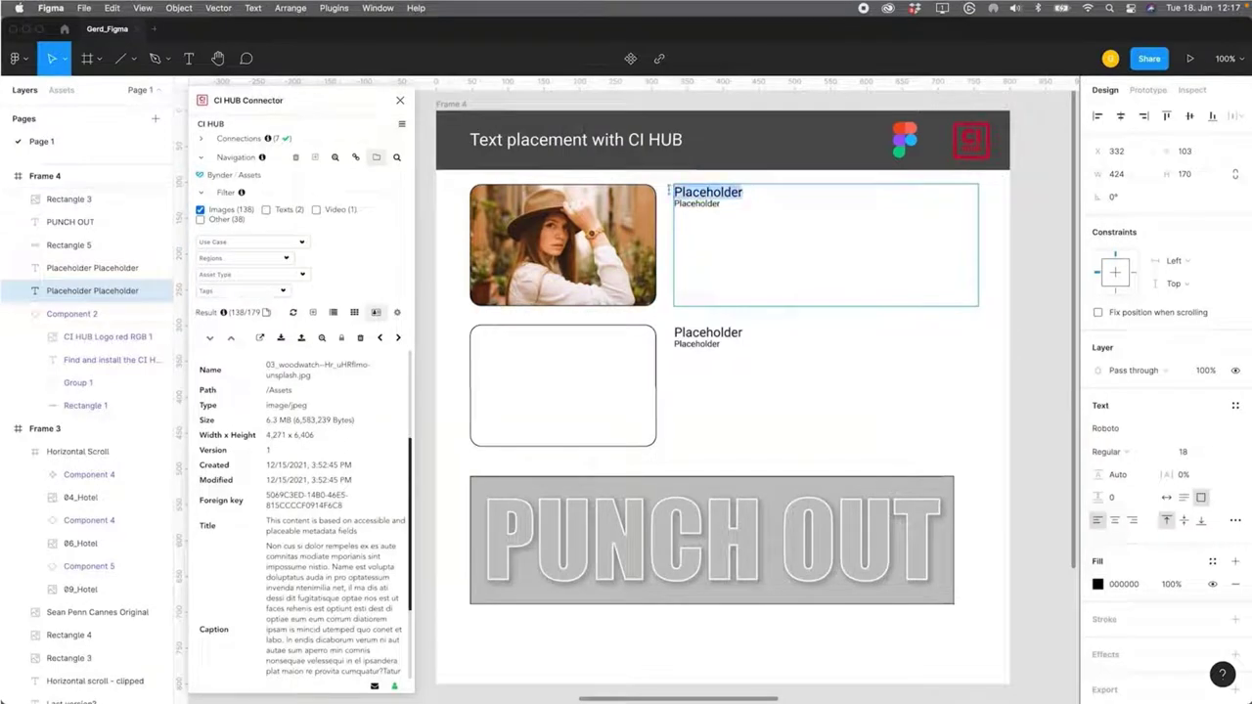
pyautogui.click(308, 524)
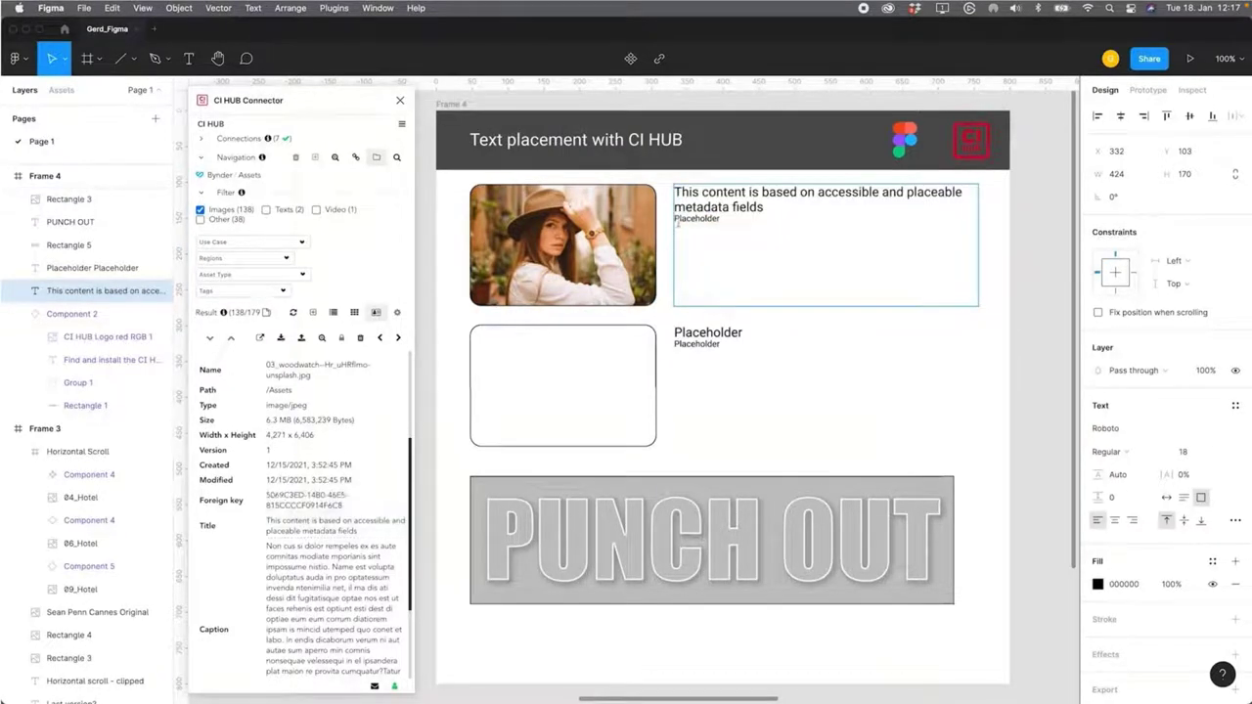
# - Insert the image's Caption metadata into the body text below the new headline and delete the placeholder word
pyautogui.click(720, 218)
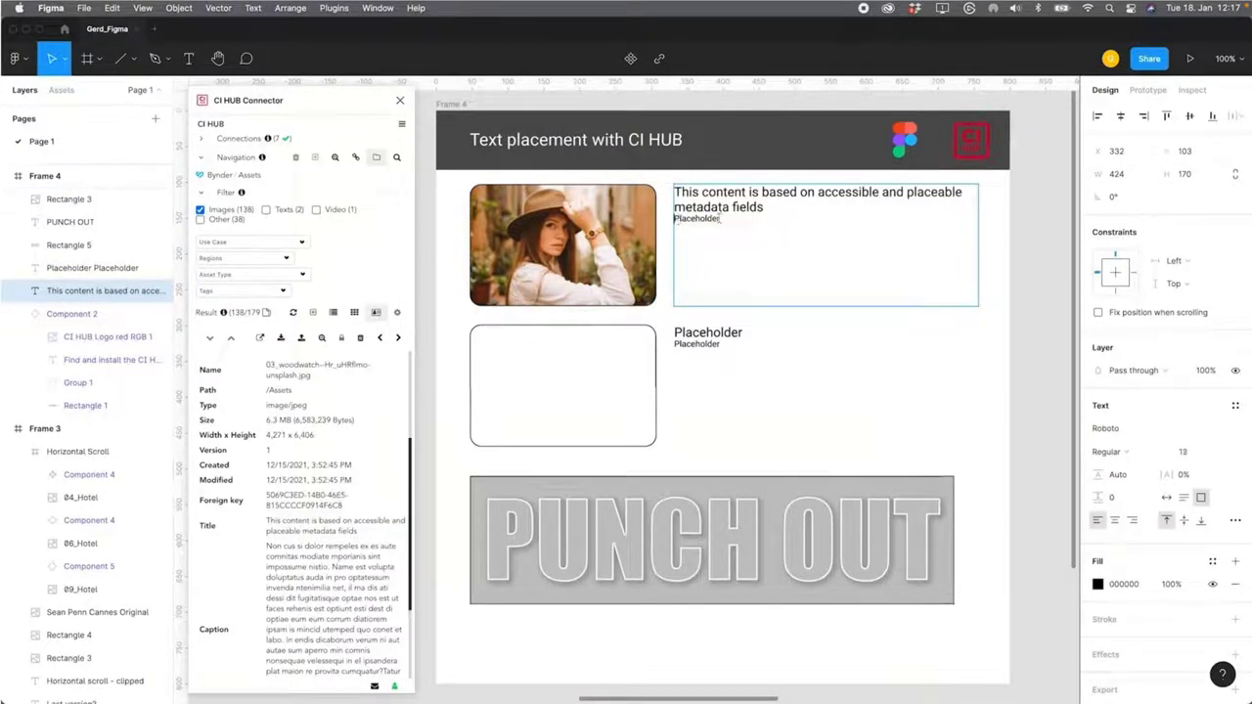
pyautogui.click(293, 563)
pyautogui.moveTo(721, 218); pyautogui.dragTo(673, 219)
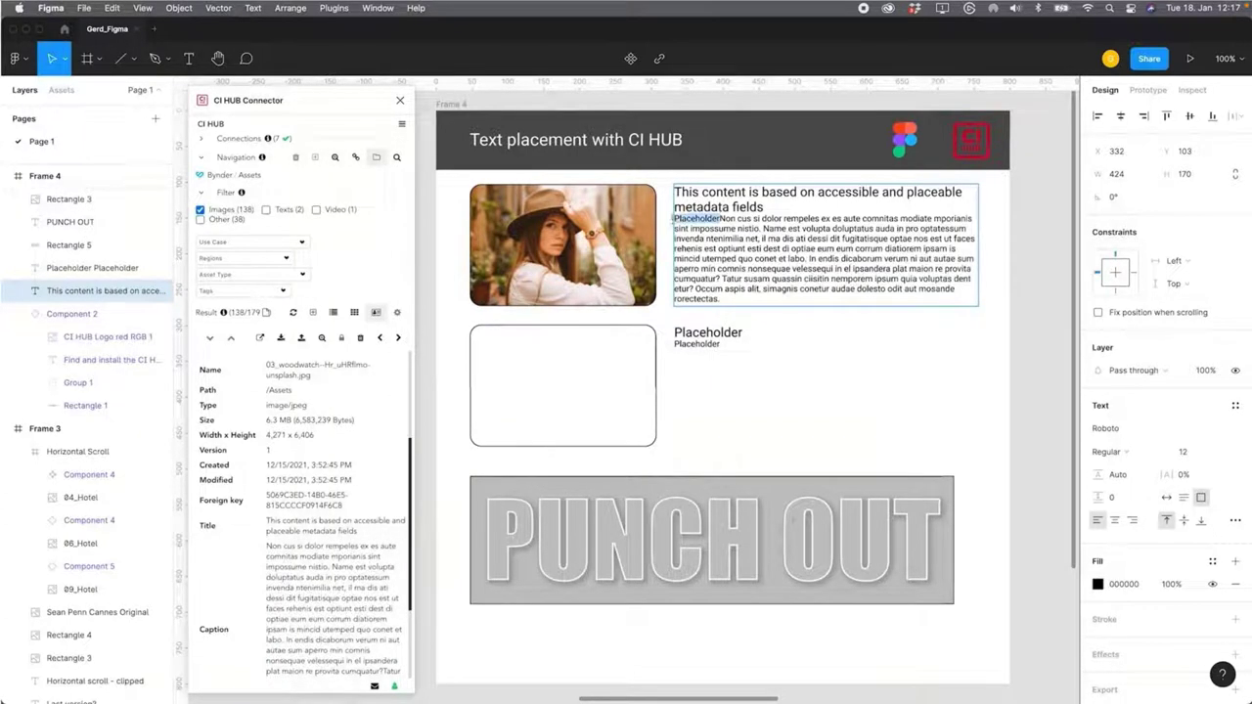
pyautogui.press('BackSpace')
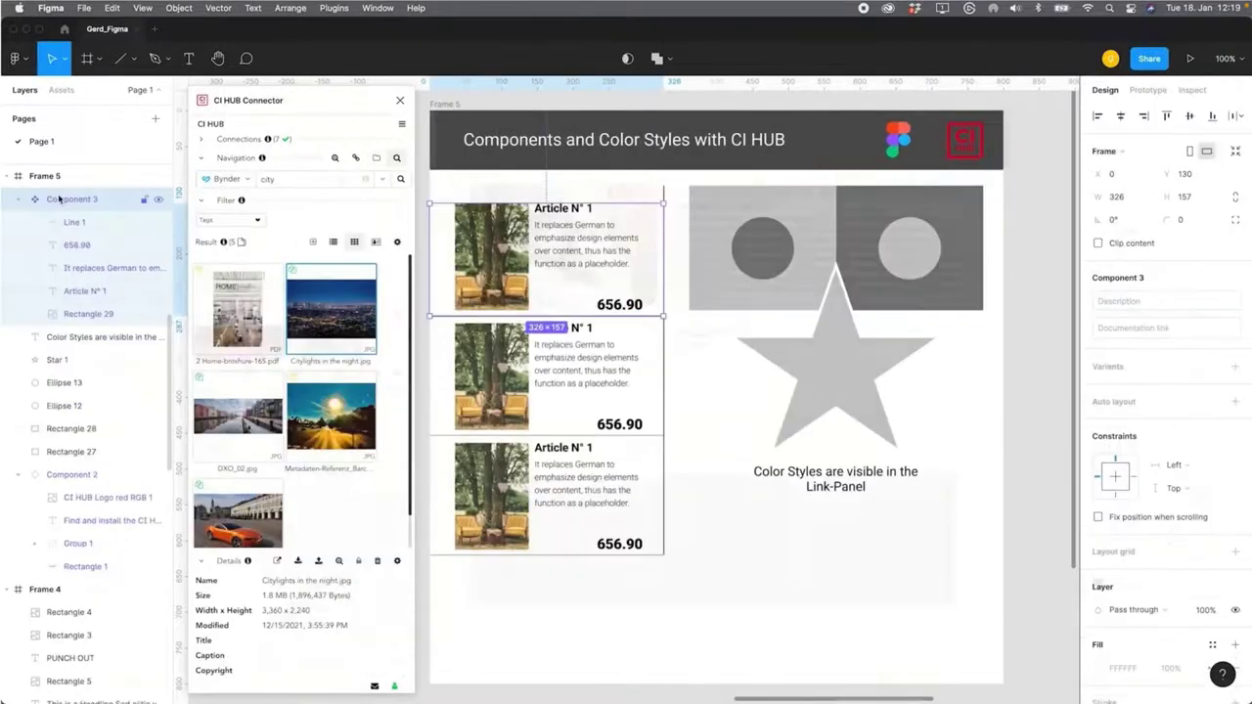
# - Fill the picture rectangle in the uppermost article component with Citylights in the night.jpg and collapse the asset details
pyautogui.press('super+d')
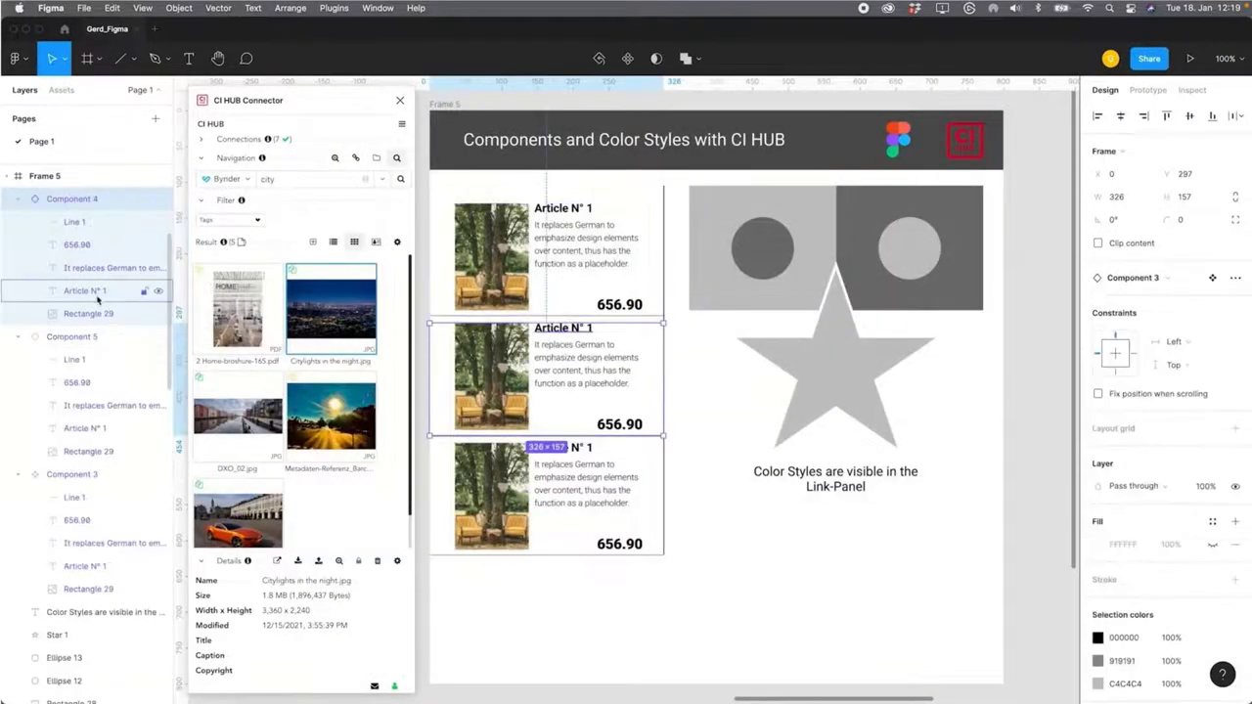
pyautogui.click(724, 548)
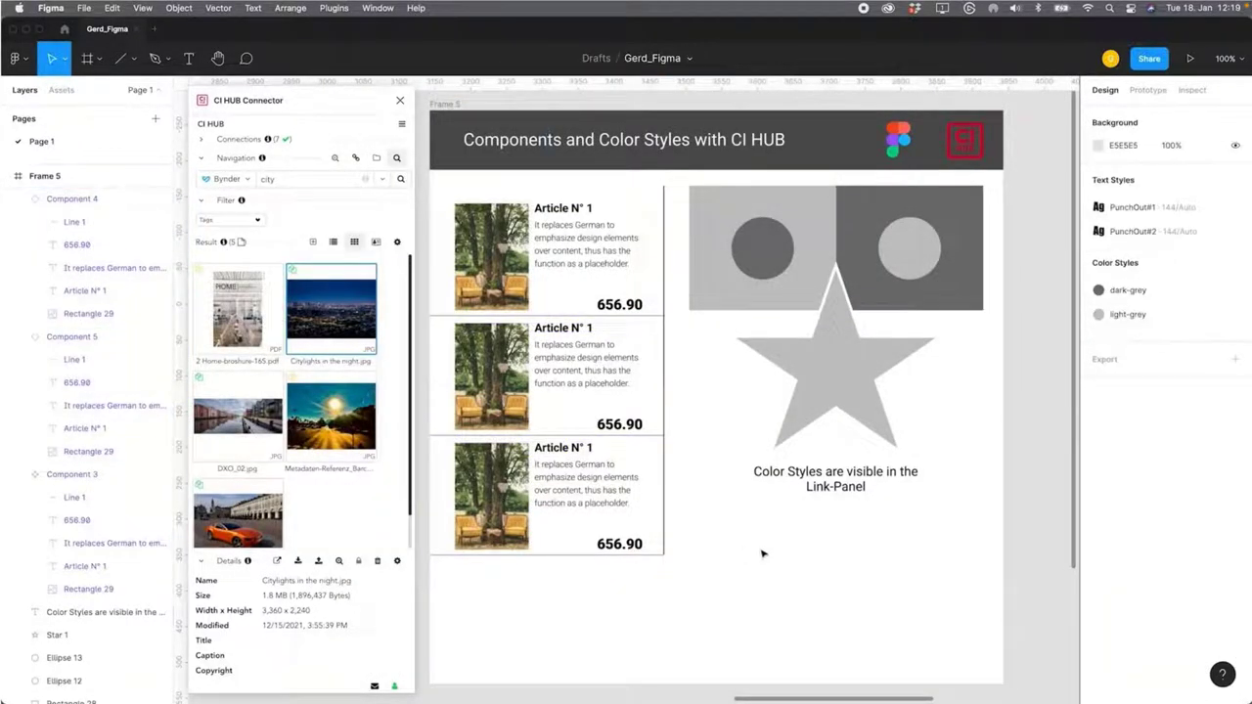
pyautogui.click(491, 256)
pyautogui.doubleClick(491, 257)
pyautogui.click(331, 415)
pyautogui.rightClick(266, 301)
pyautogui.click(309, 318)
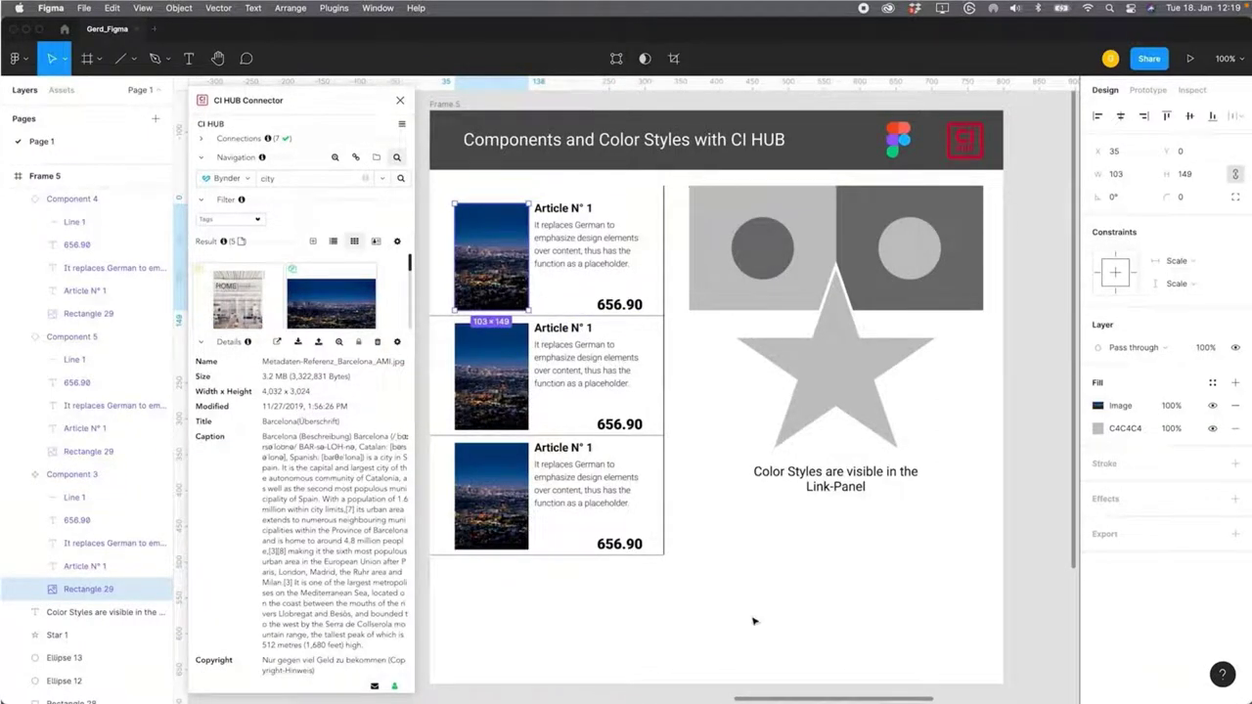
pyautogui.click(200, 342)
pyautogui.click(733, 539)
# - Fill the circle that uses the dark-grey color style with Citylights in the night.jpg
pyautogui.click(719, 281)
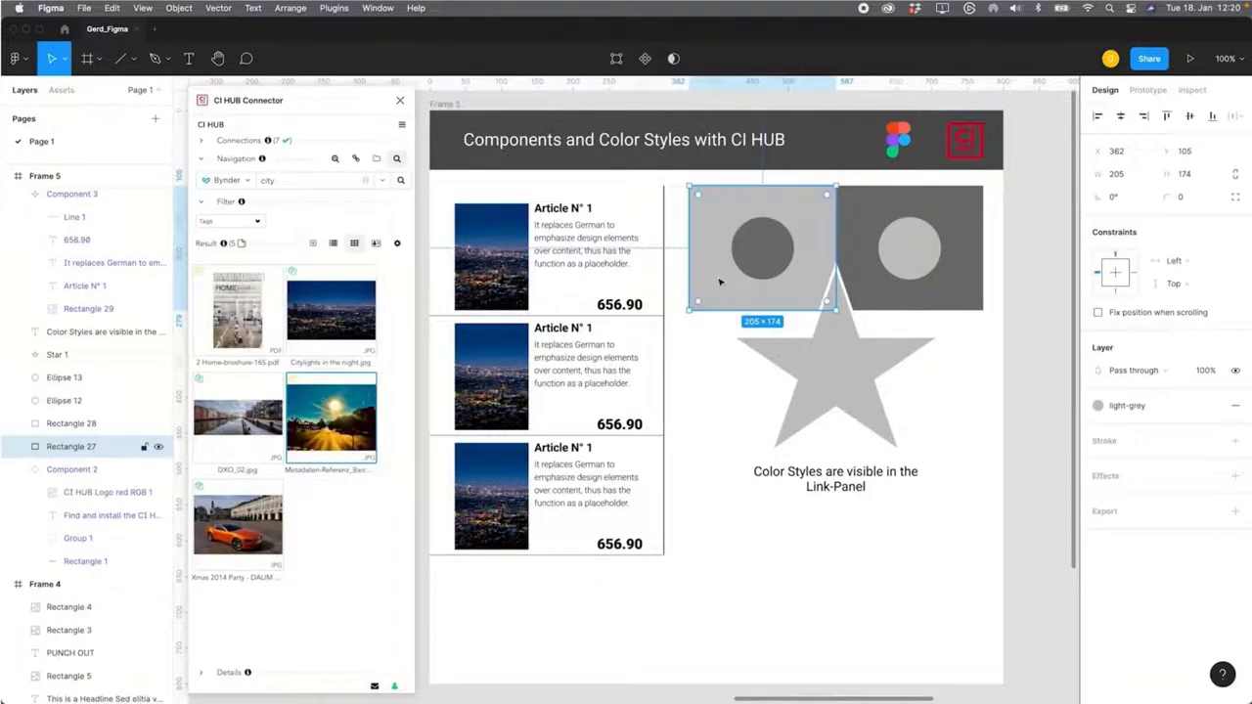
pyautogui.click(761, 247)
pyautogui.moveTo(345, 311); pyautogui.dragTo(910, 279)
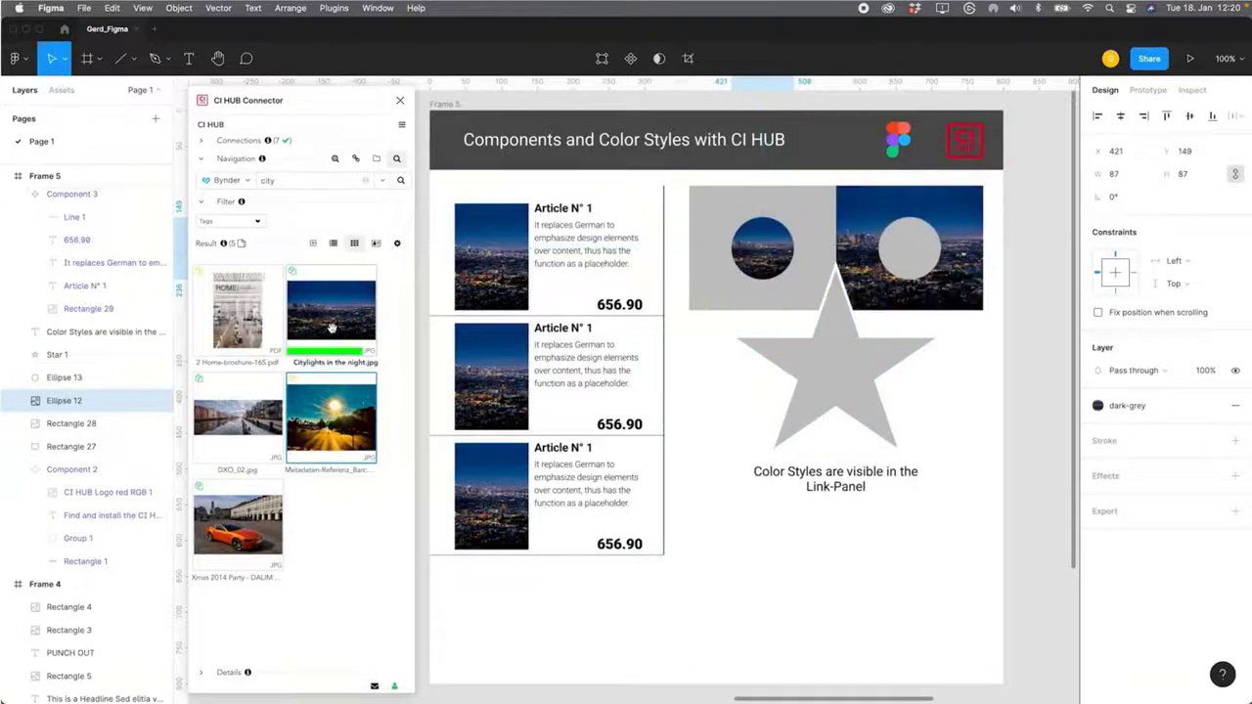
pyautogui.click(962, 323)
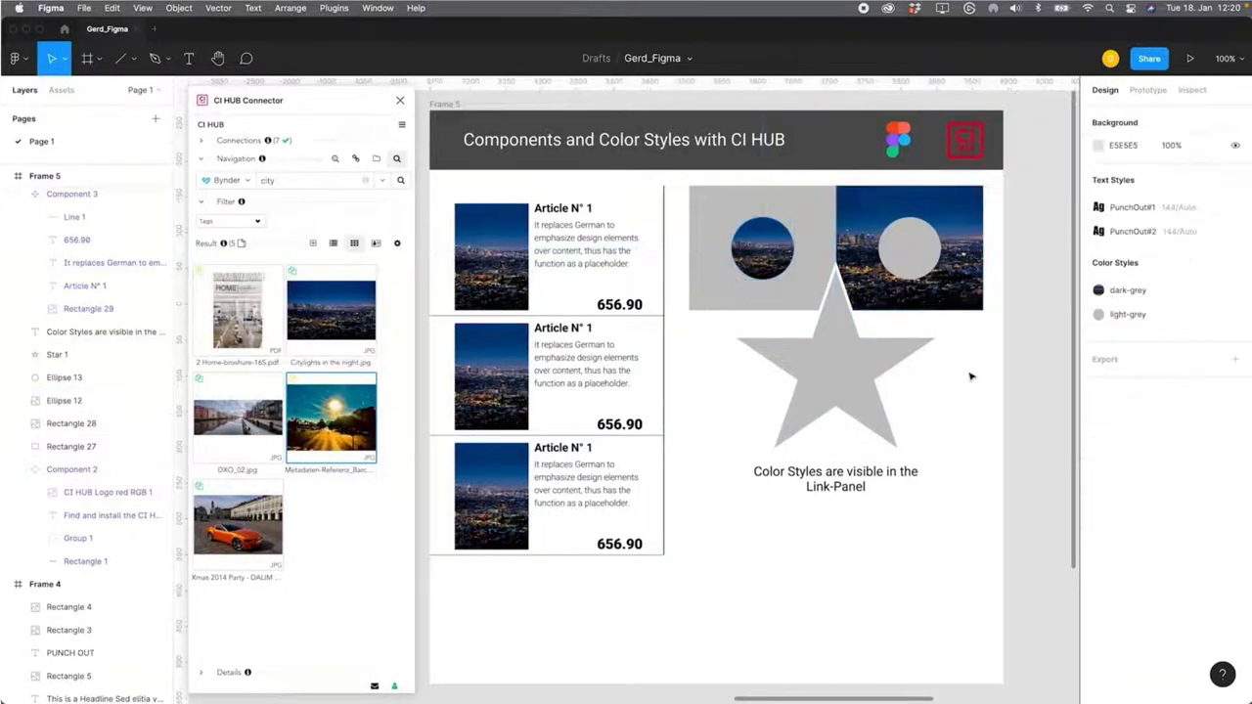
# - Fill the star that uses the light-grey color style with the Xmas 2014 Party car image
pyautogui.click(820, 375)
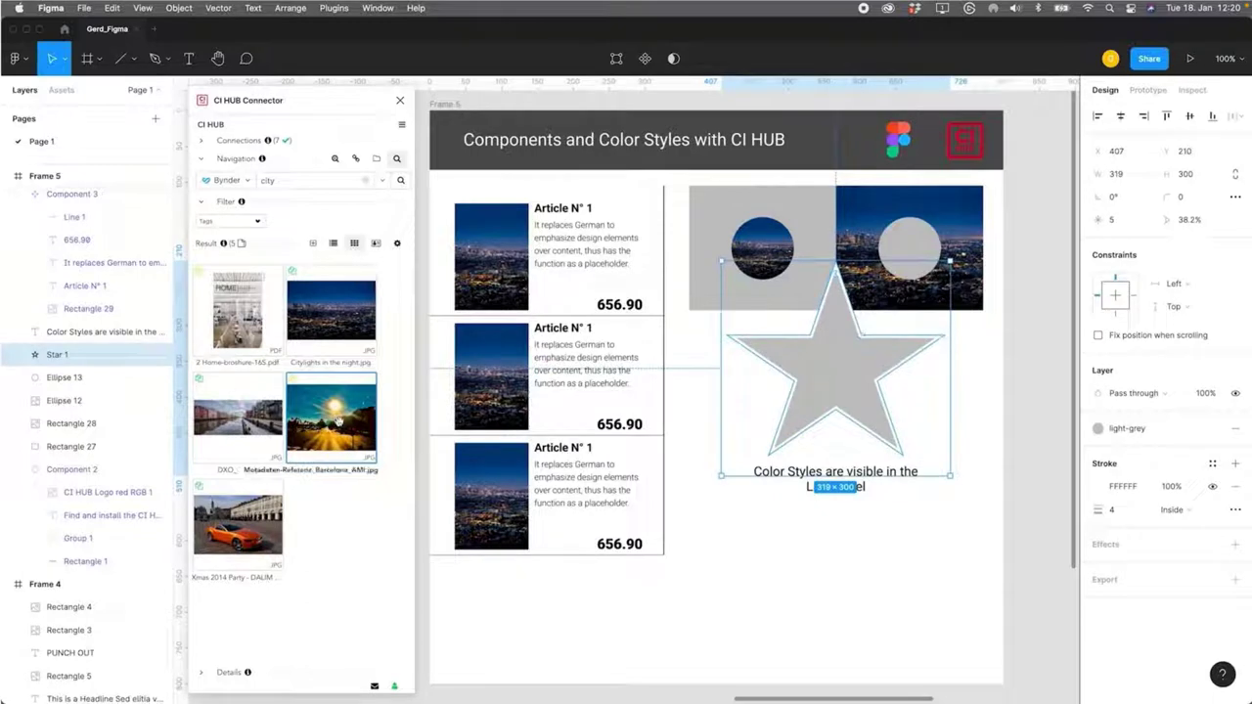
pyautogui.rightClick(238, 518)
pyautogui.click(276, 479)
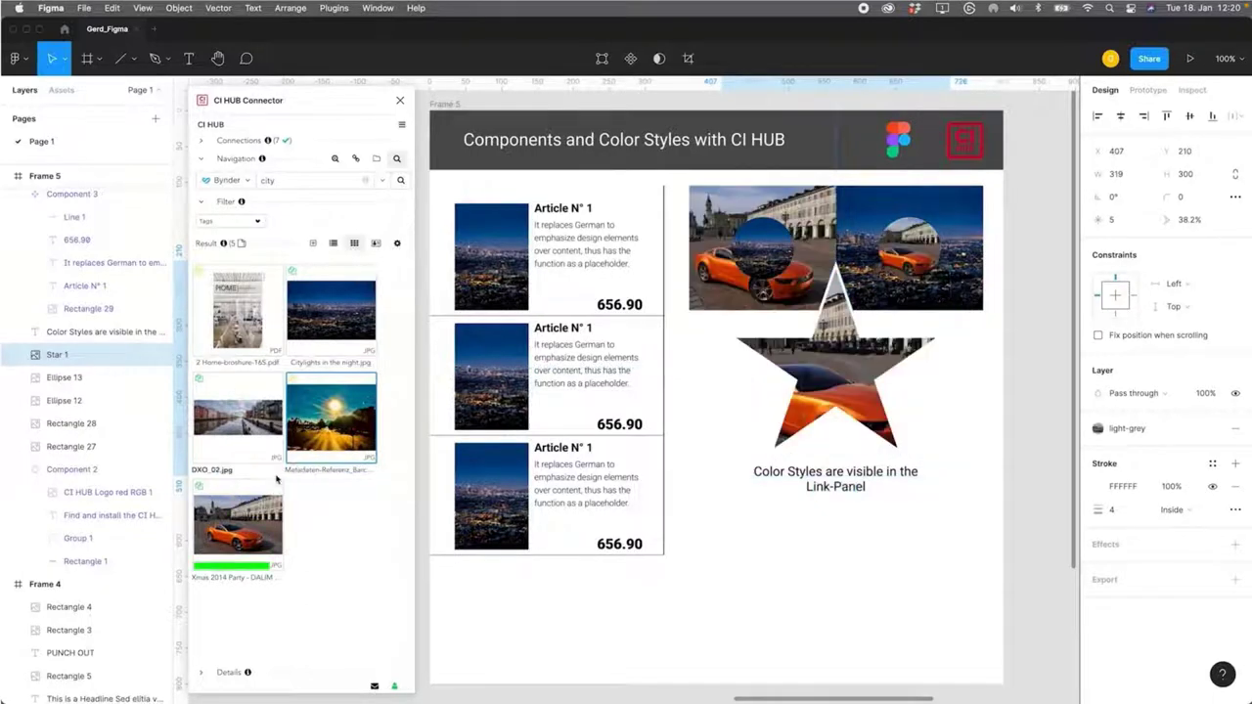
pyautogui.click(878, 580)
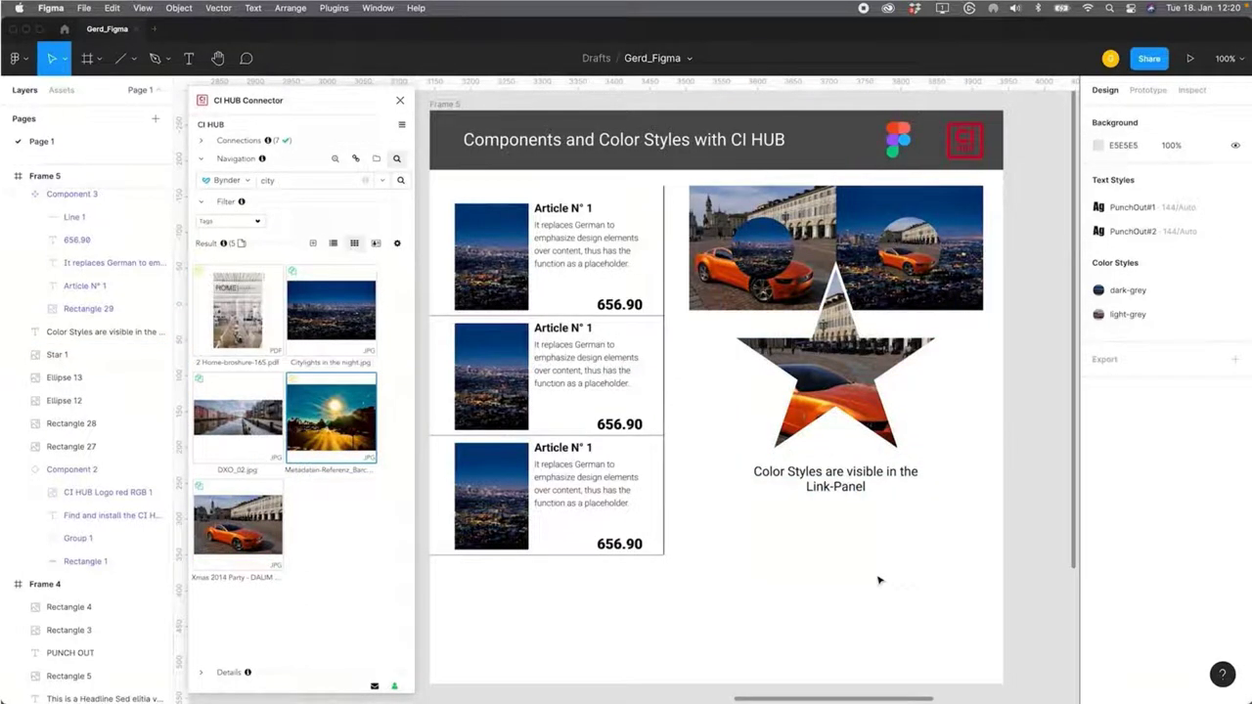
# - Examine the dark-grey color style and the Links entries of the Citylights and Xmas 2014 Party images for where they are used
pyautogui.click(1115, 291)
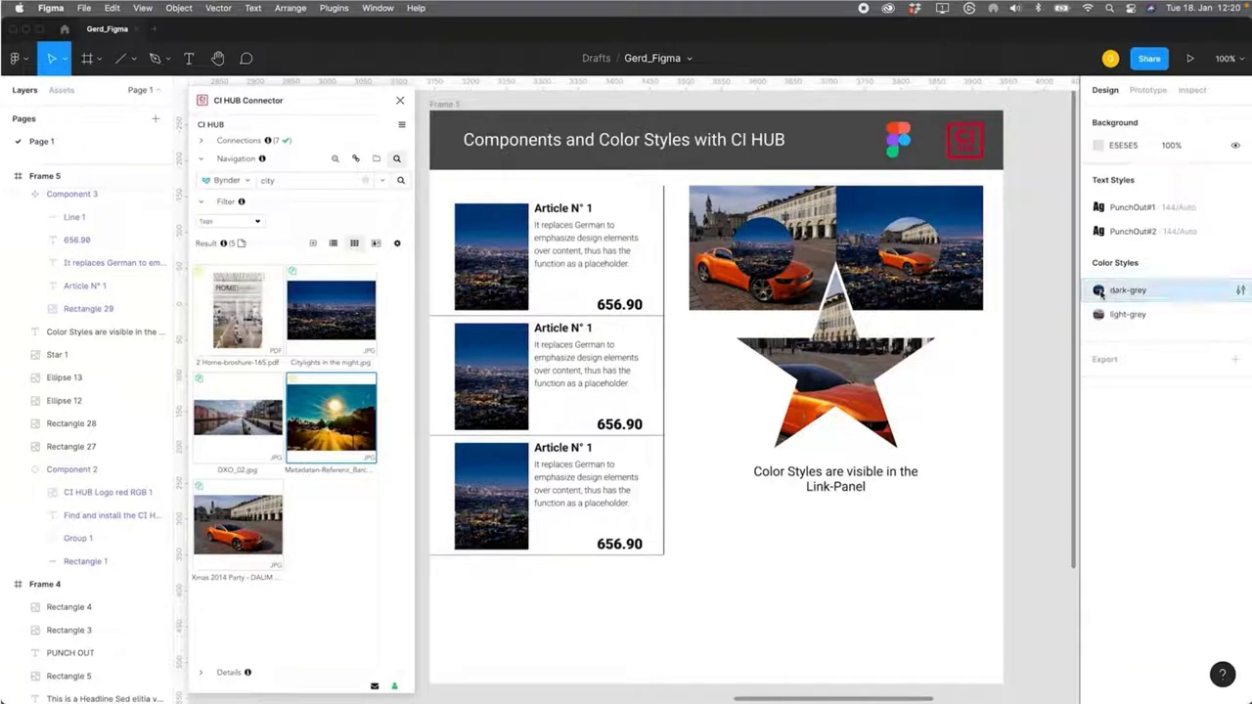
pyautogui.click(354, 159)
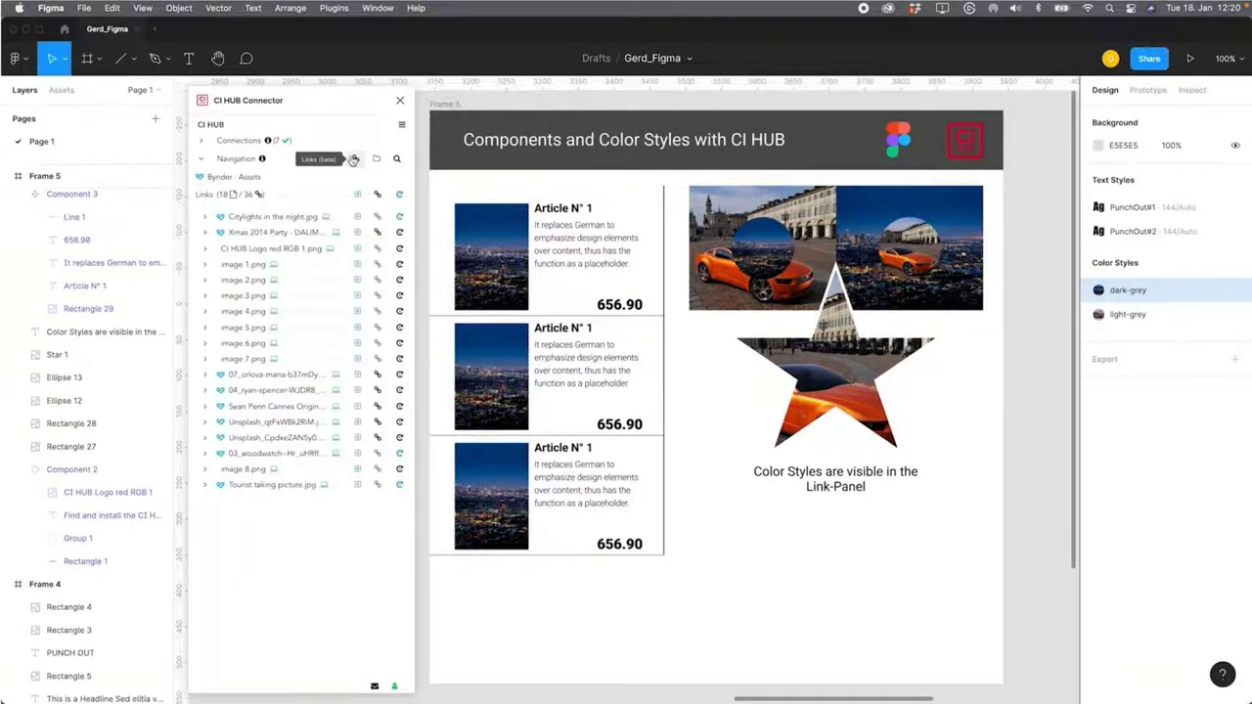
pyautogui.click(220, 216)
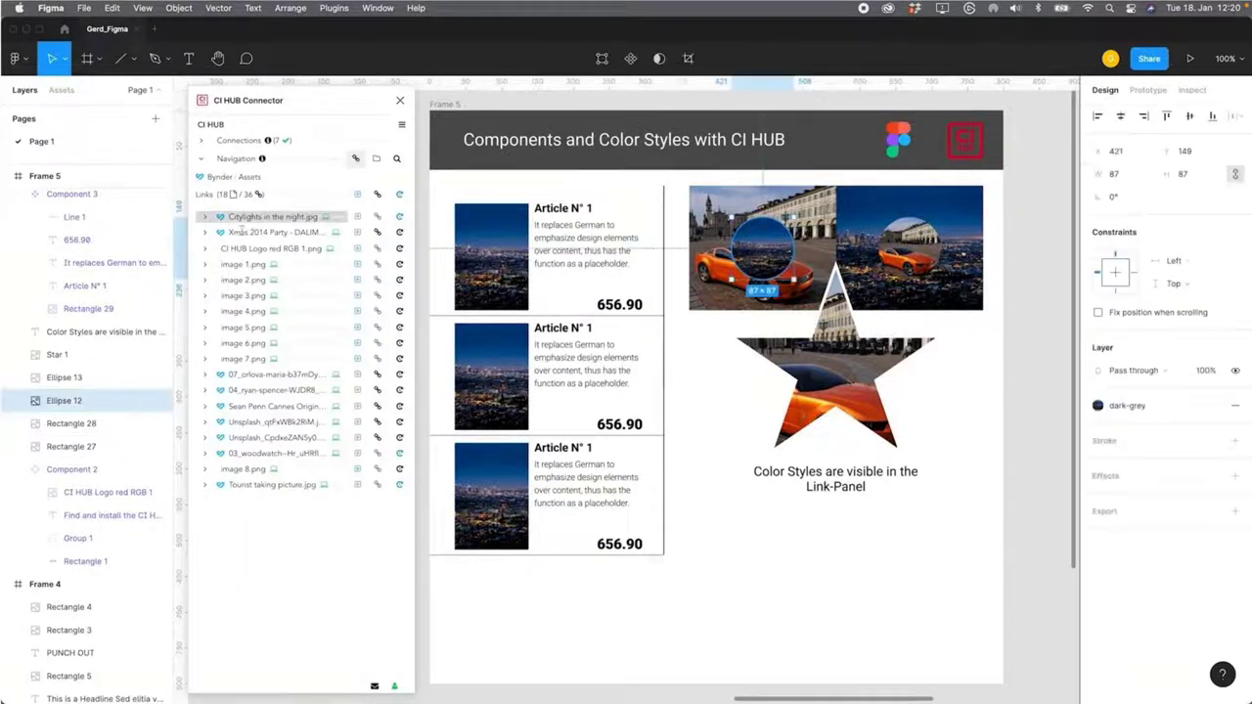
pyautogui.click(206, 219)
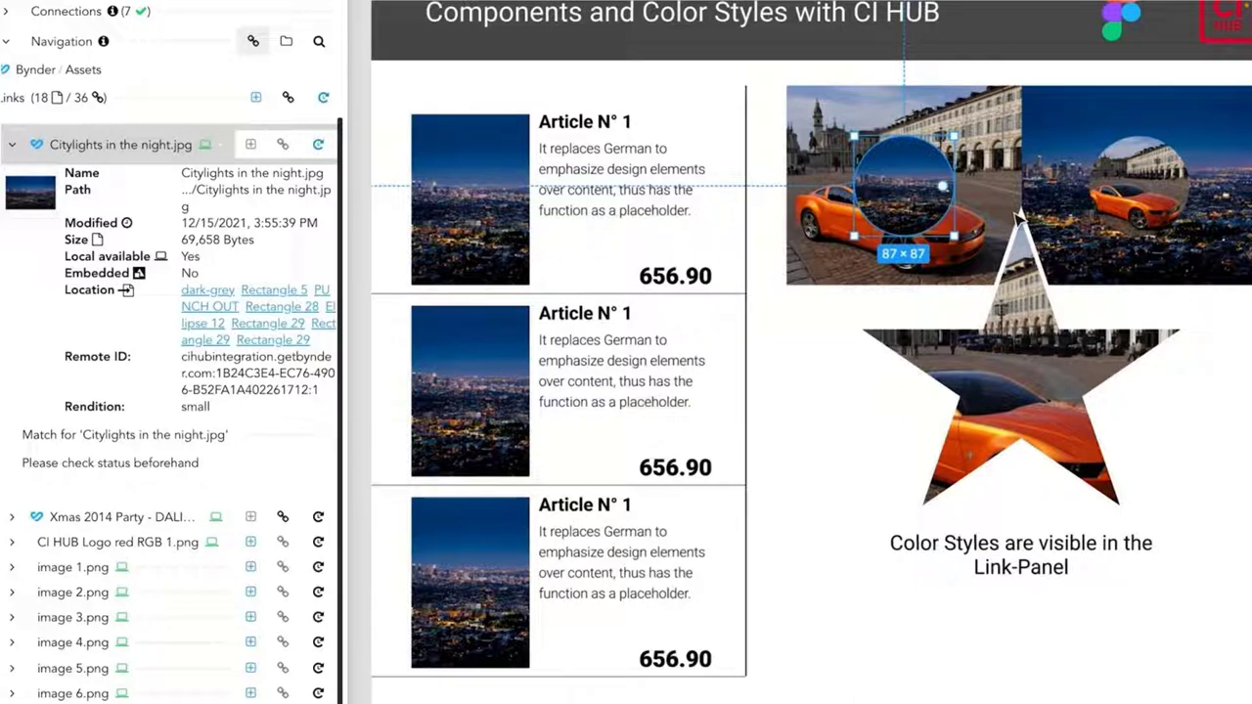
pyautogui.click(834, 276)
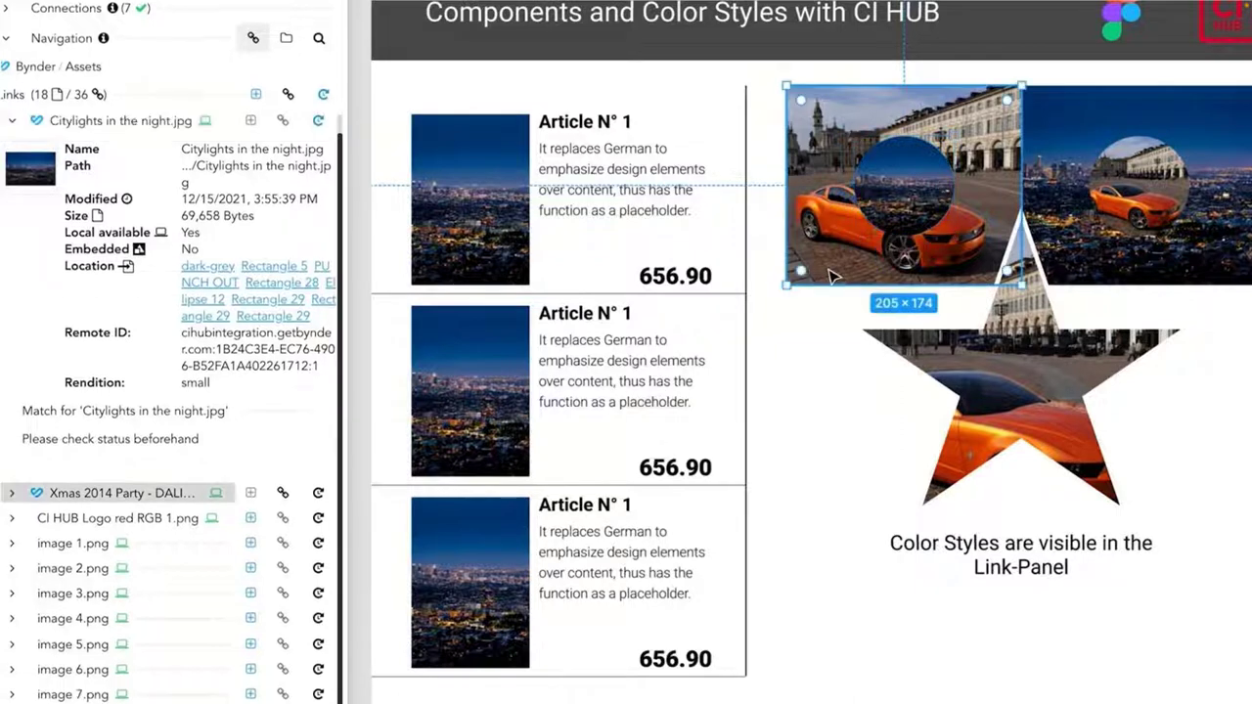
pyautogui.click(11, 497)
pyautogui.click(187, 667)
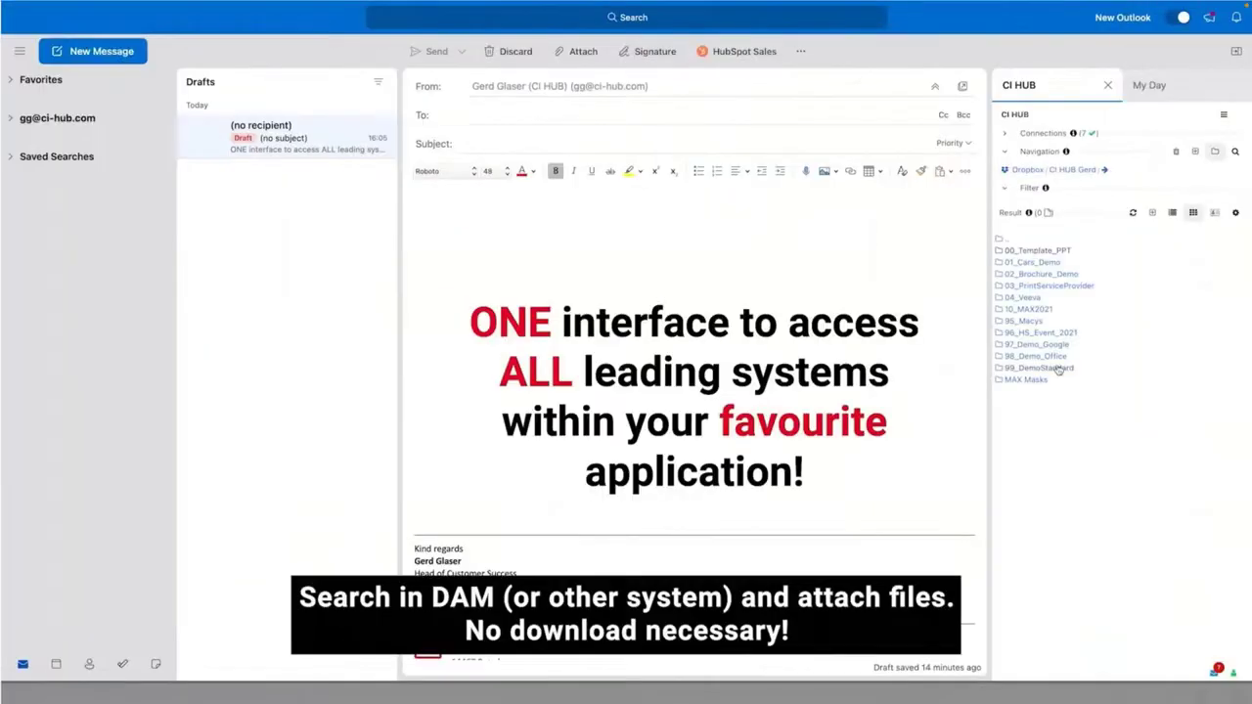
# - In the Outlook draft, open the Dropbox folder 98_Demo_Office and attach The CI HUB Add-on.pptx as a file
pyautogui.click(1054, 356)
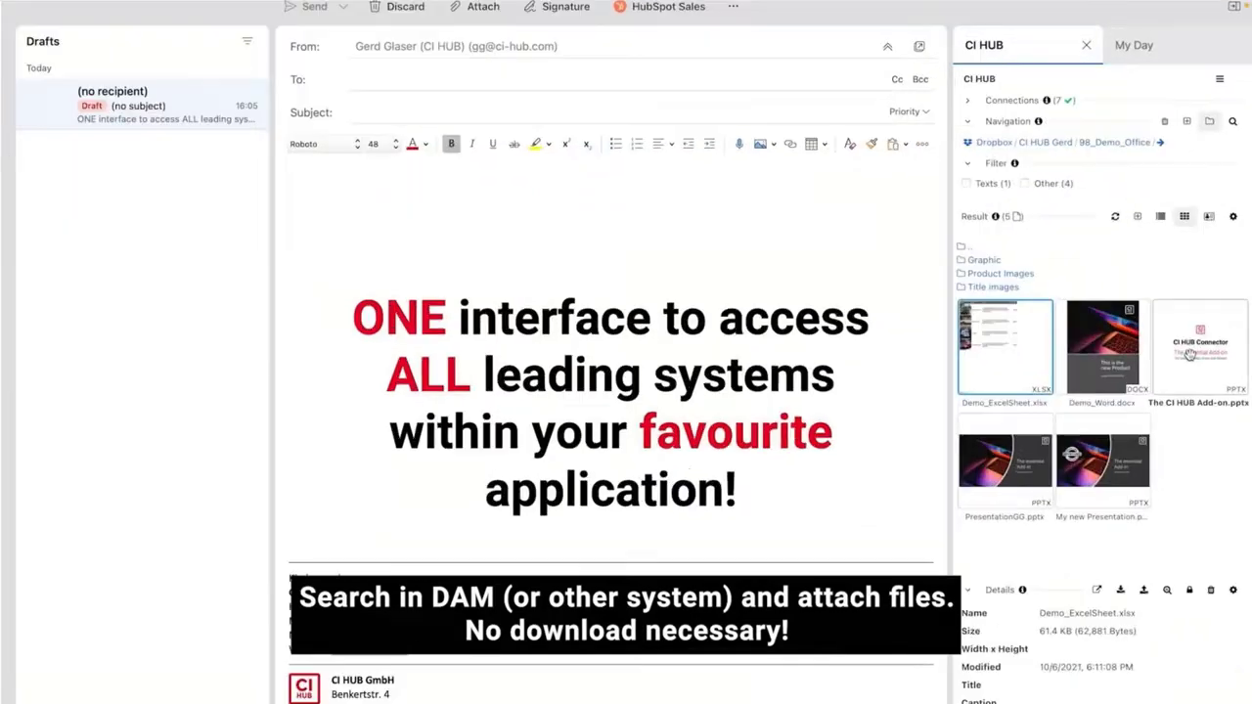
pyautogui.click(1188, 354)
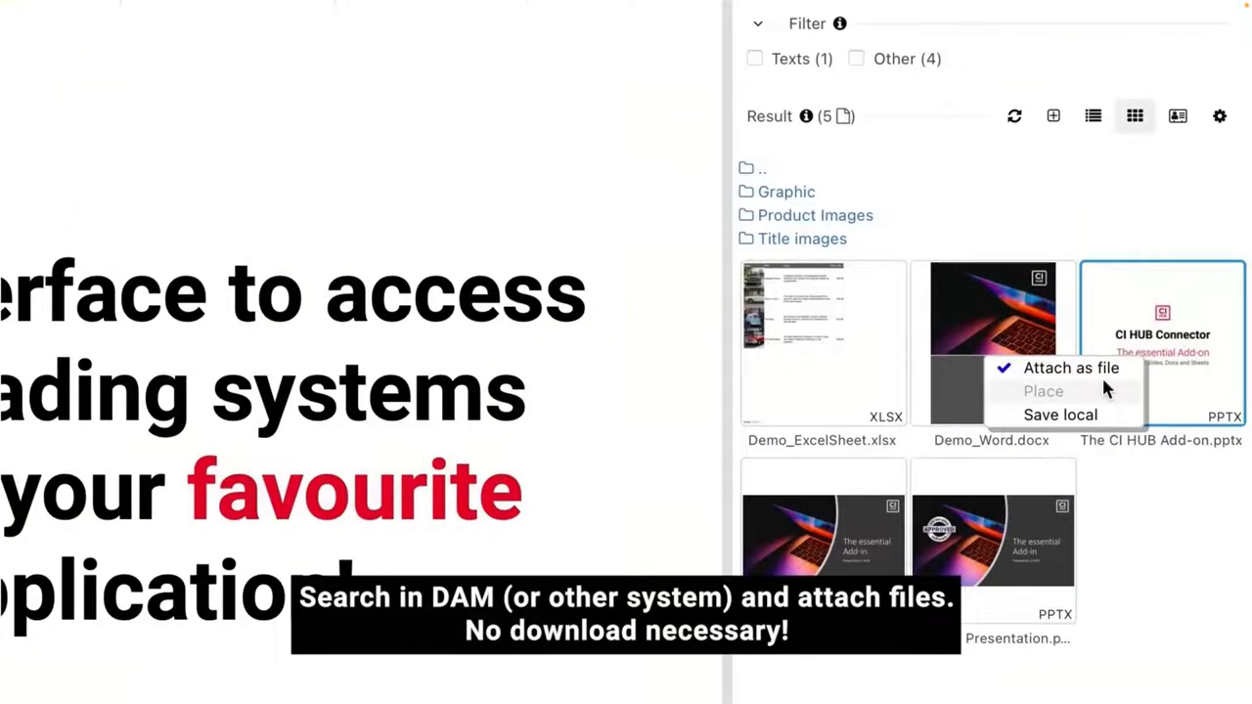
pyautogui.click(1104, 375)
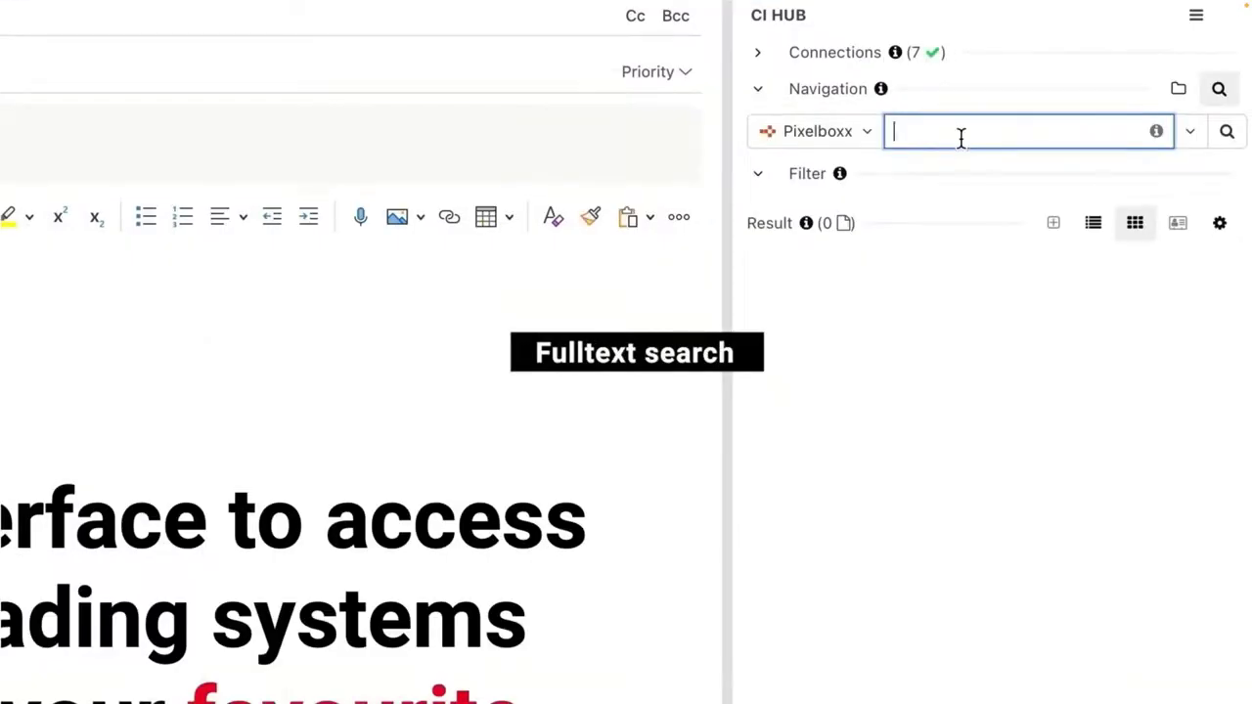
# - Search Pixelboxx for the portrait by the person's full name and place it in the email draft as Jpeg for Powerpoint
pyautogui.write('Kate Somewhere')
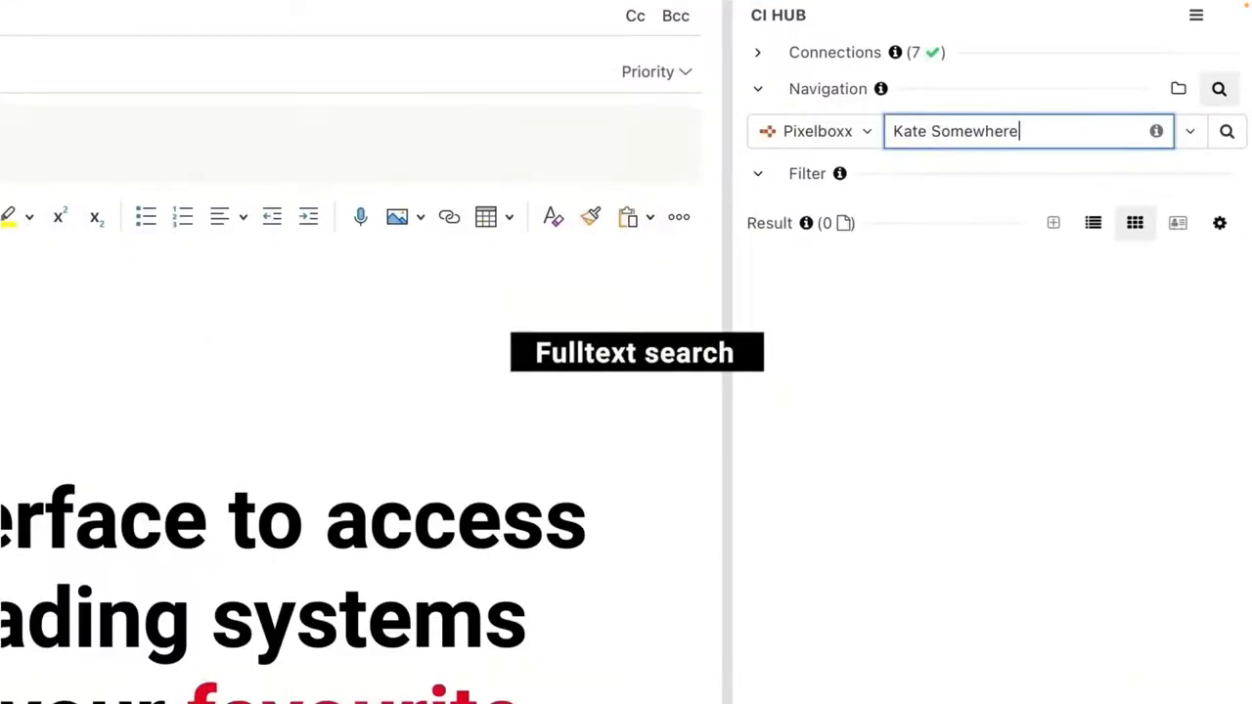
pyautogui.press('Return')
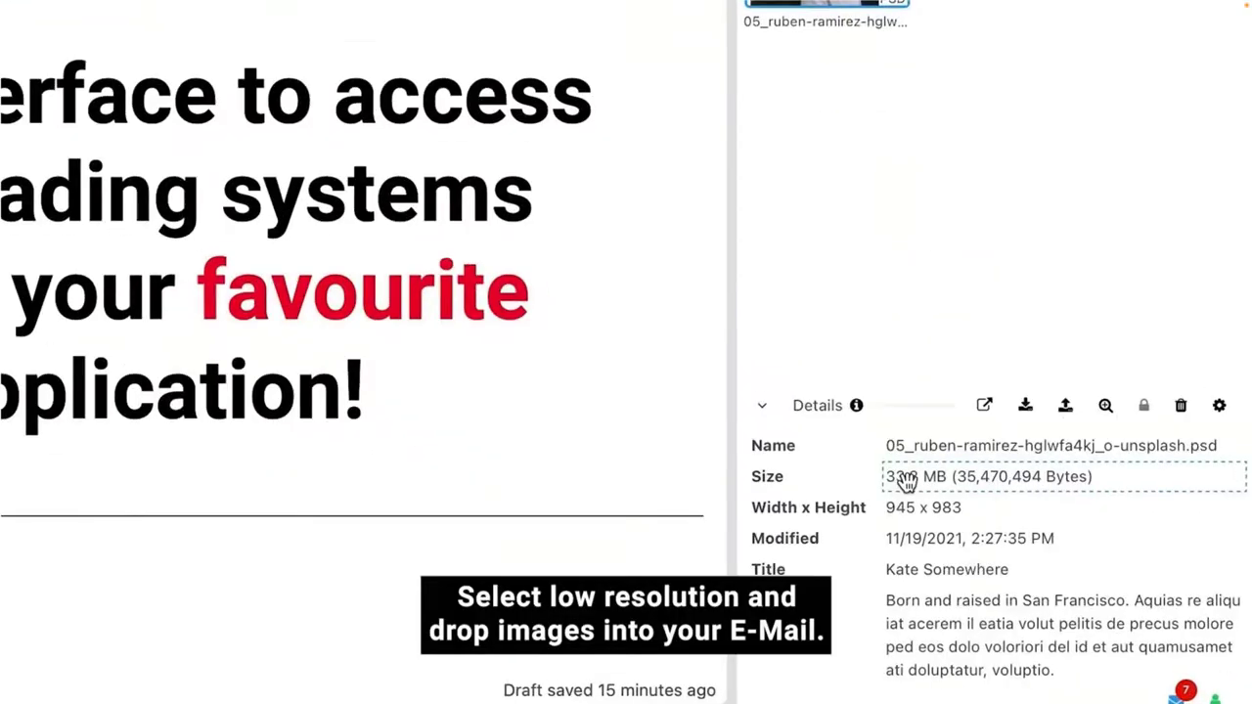
pyautogui.click(1025, 407)
pyautogui.click(843, 184)
pyautogui.click(830, 268)
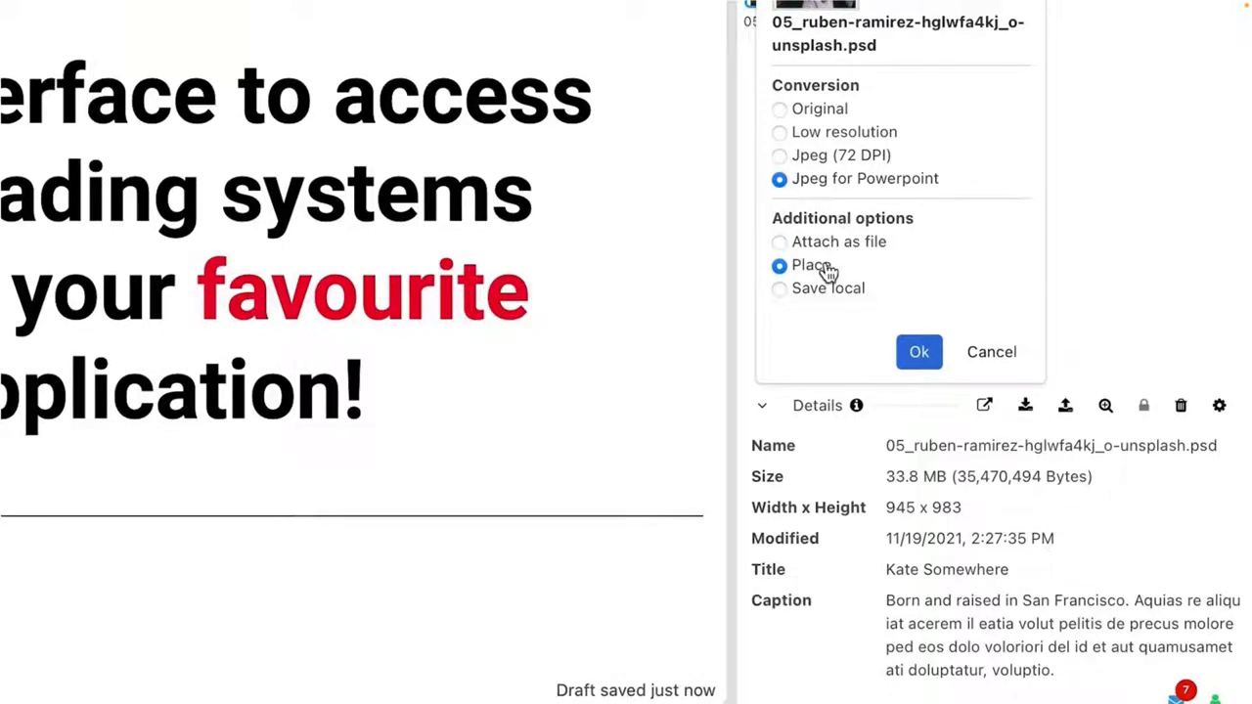
pyautogui.click(919, 357)
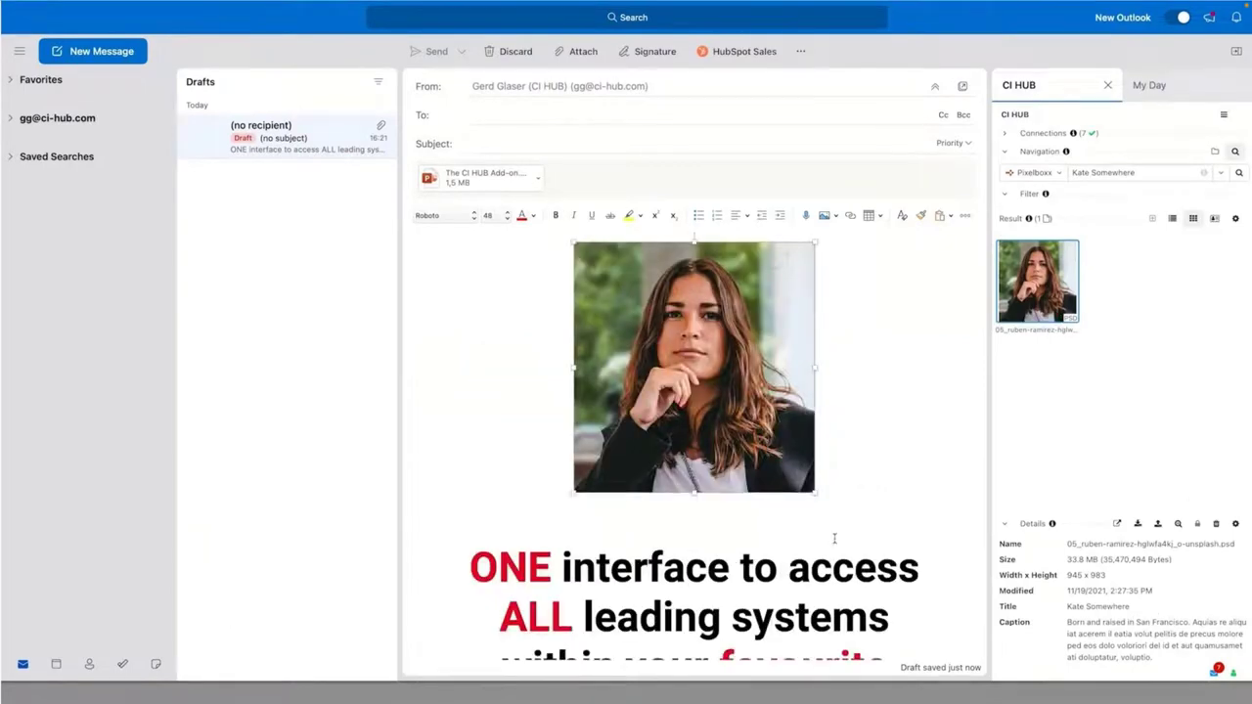
# - Shrink the placed portrait in the email and insert its Title and Caption metadata on separate lines beneath it
pyautogui.moveTo(815, 502); pyautogui.dragTo(753, 401)
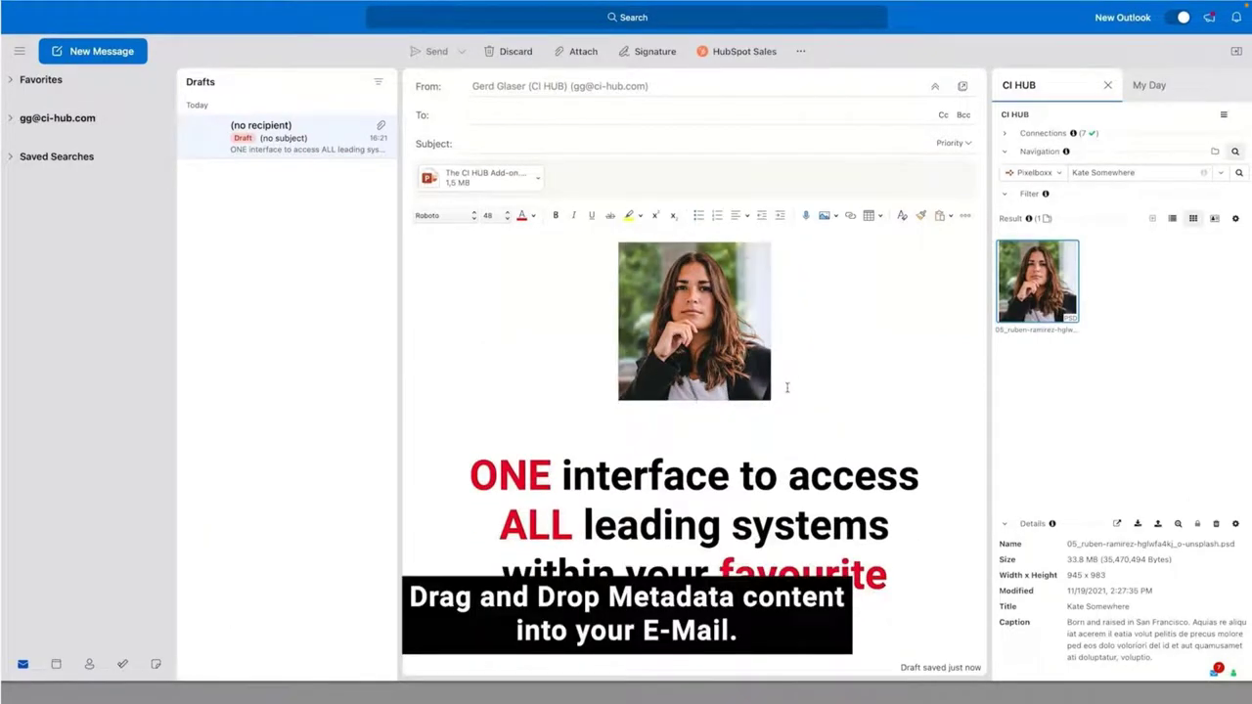
pyautogui.press('Return')
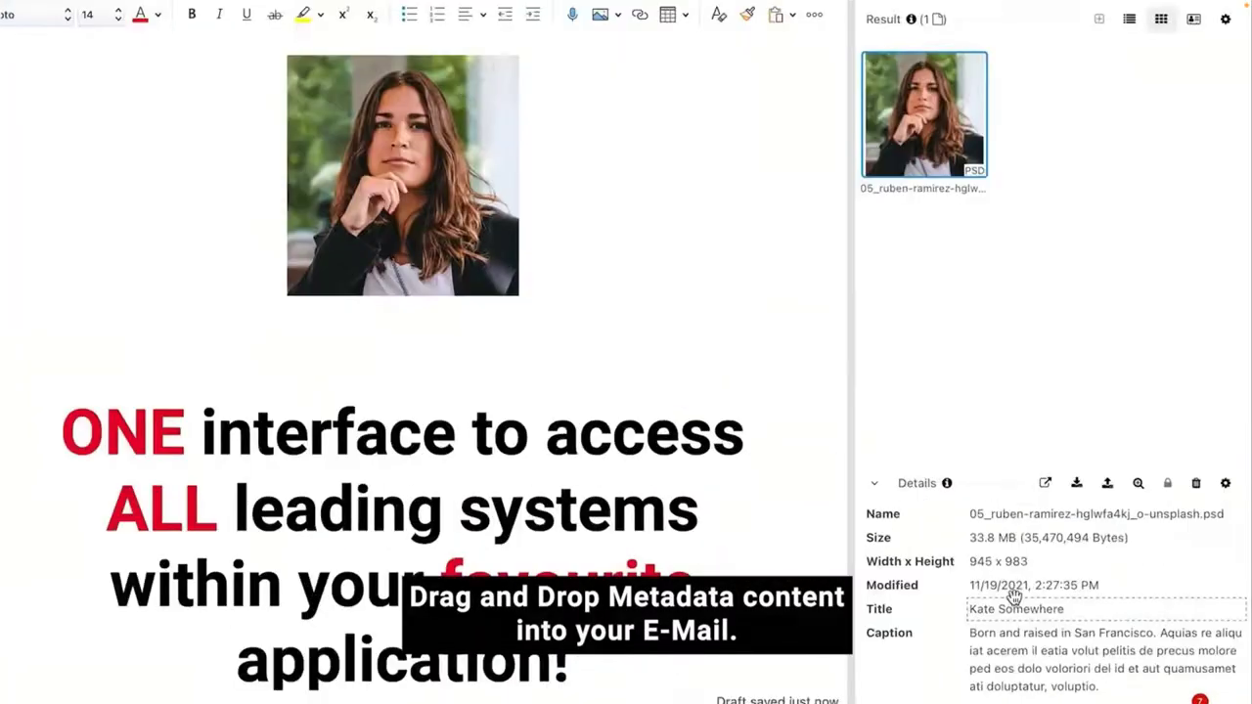
pyautogui.moveTo(1095, 607); pyautogui.dragTo(753, 406)
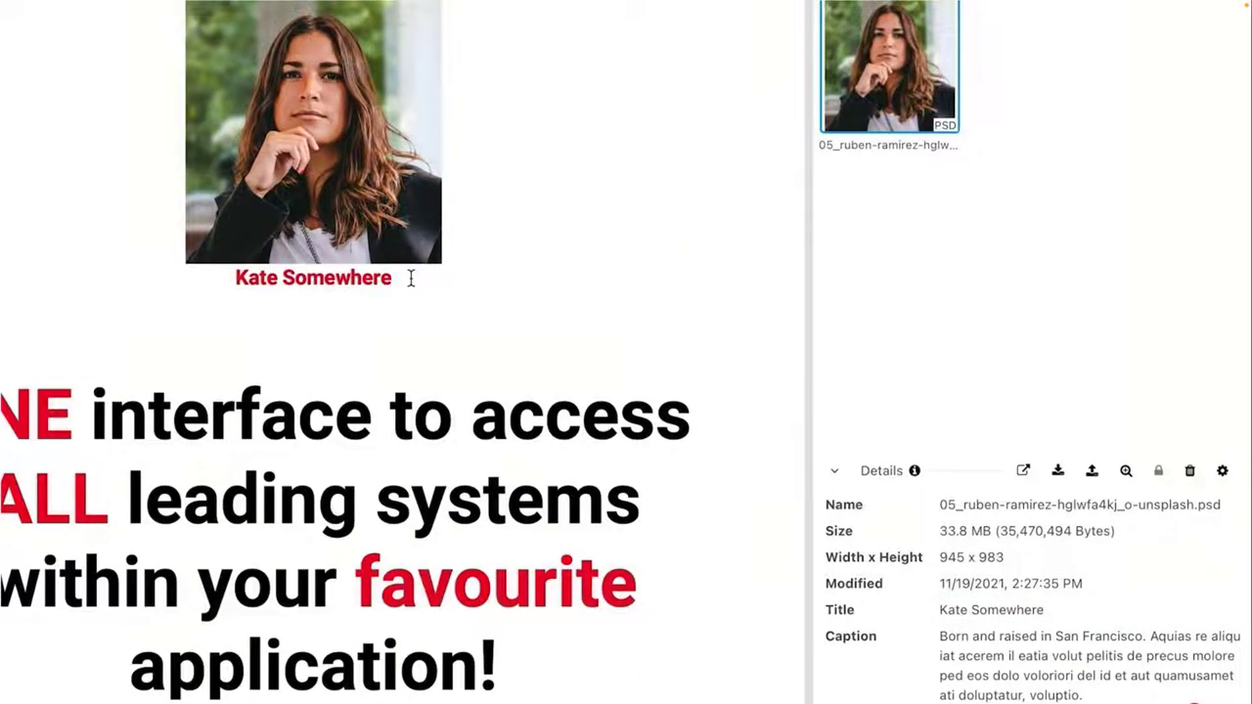
pyautogui.press('Return')
pyautogui.moveTo(993, 695); pyautogui.dragTo(612, 467)
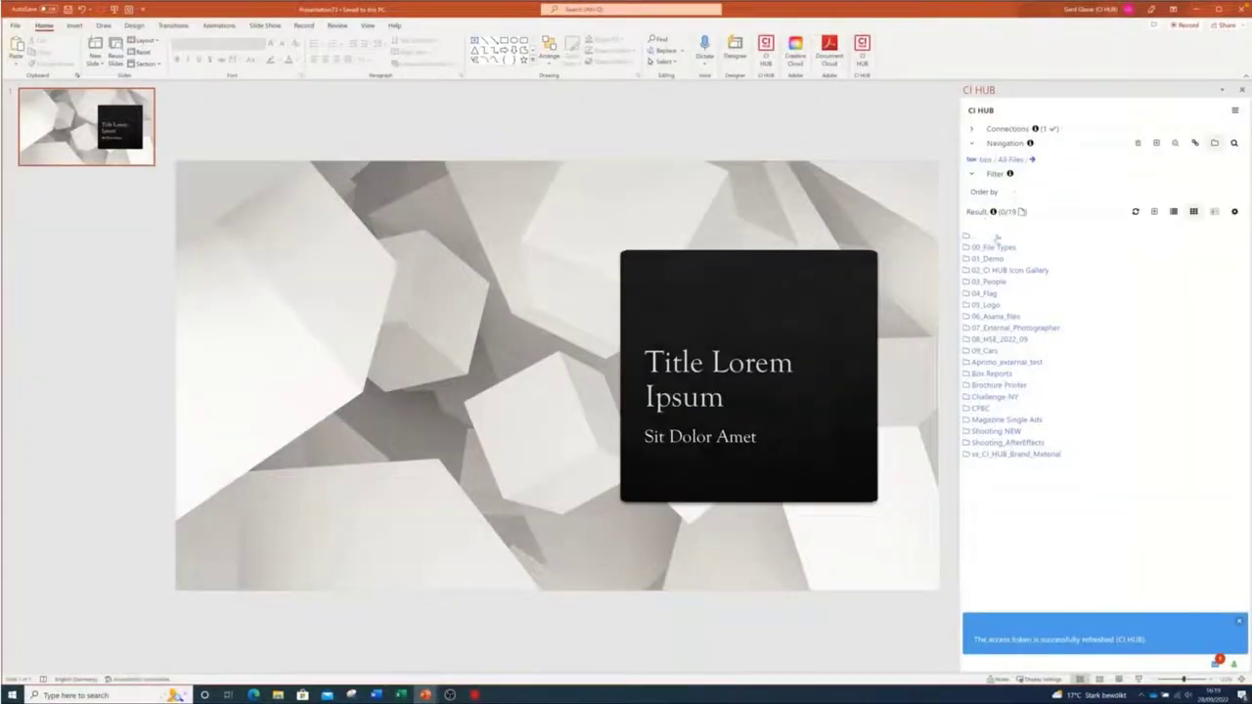
# - In PowerPoint, browse the box connection through 01_Demo and its 00_PPT folder to the Single Slides folder
pyautogui.click(988, 260)
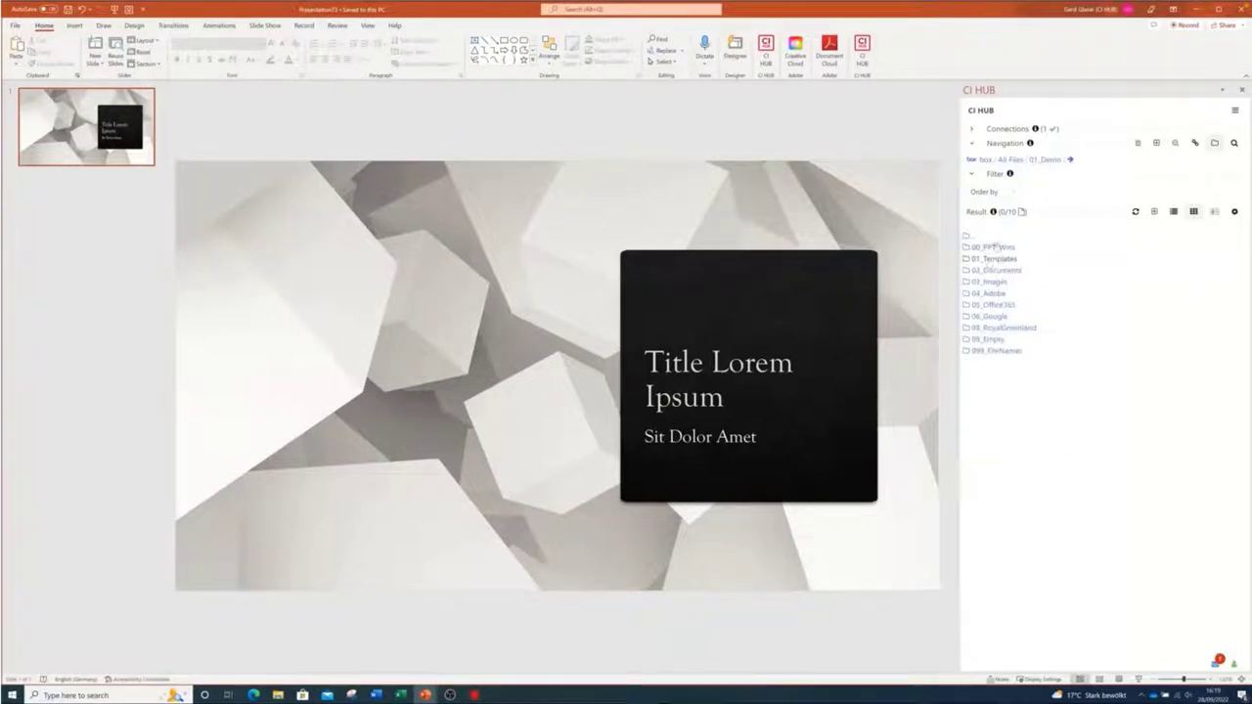
pyautogui.click(991, 247)
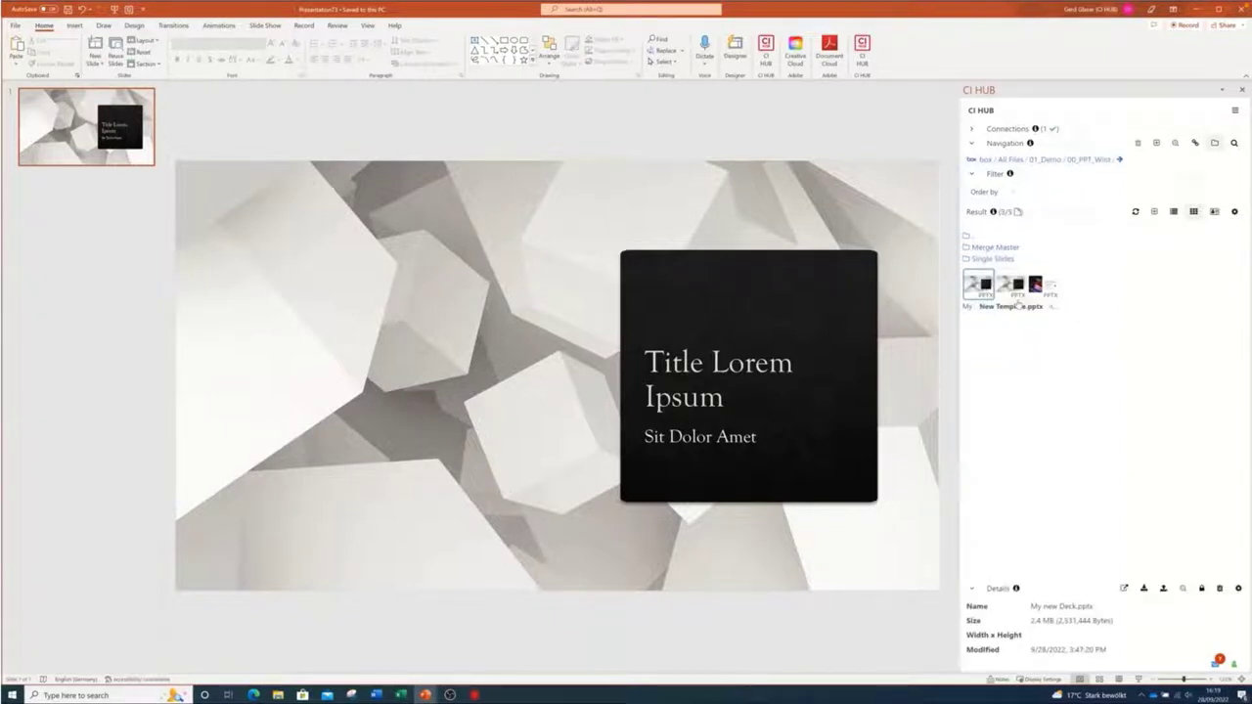
pyautogui.click(992, 259)
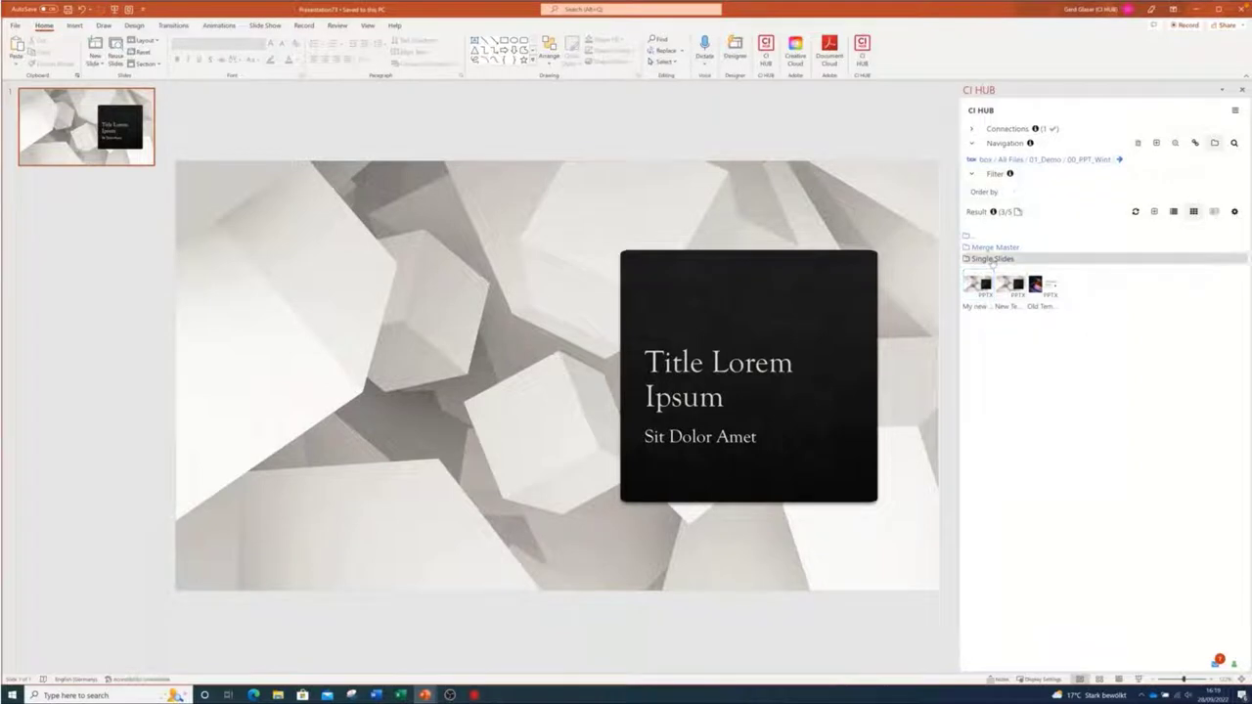